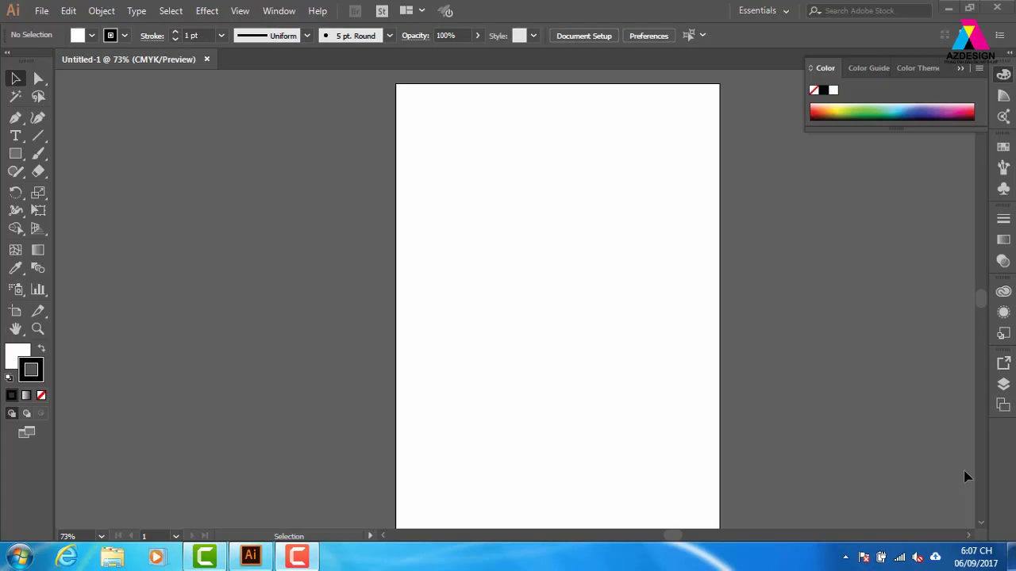
Pick the Line Segment tool, check its flyout, then bring up Windows Explorer's Computer drive list.
left_click(39, 138)
left_click_drag(46, 145, 106, 139)
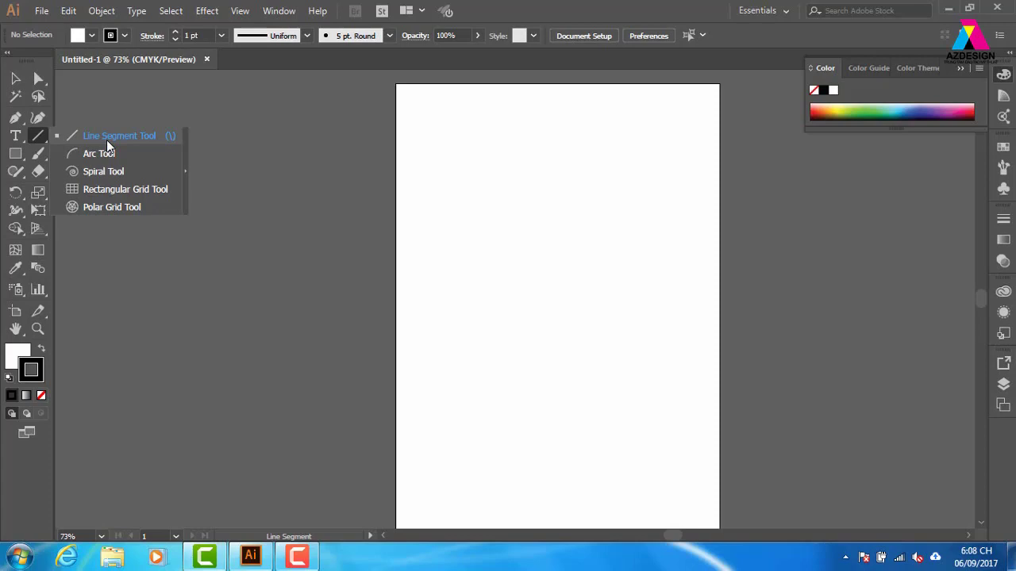
left_click(112, 555)
mouse_move(250, 555)
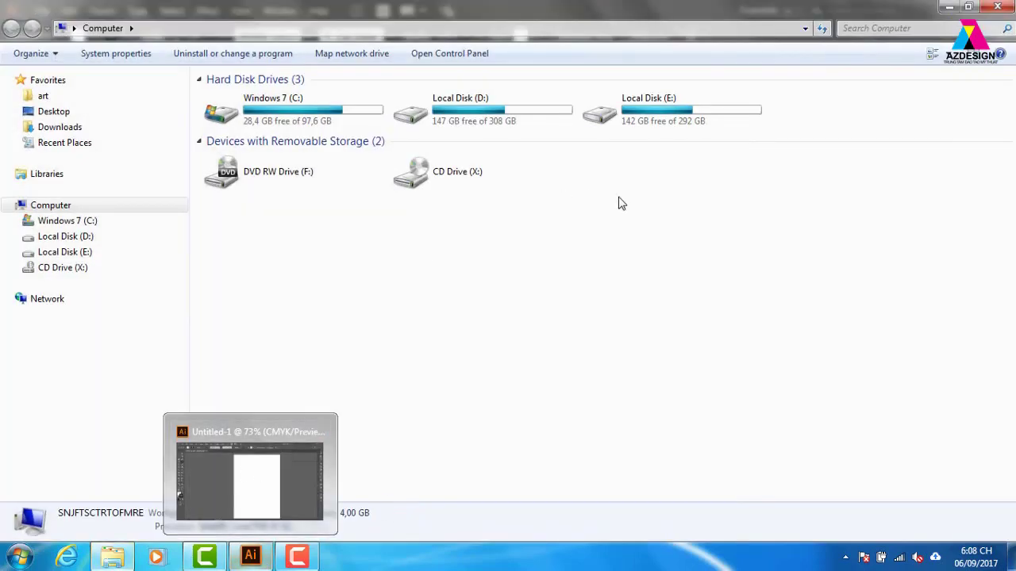
Browse to E:\thuvienanh\anh4 and open the low-poly footballer pen advert in Photo Viewer.
double_click(690, 108)
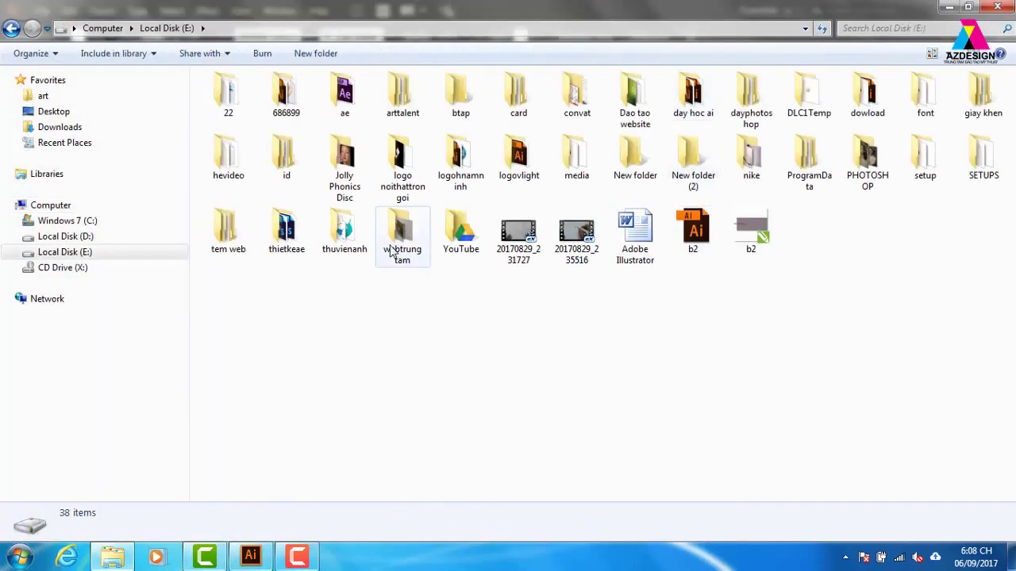
double_click(344, 230)
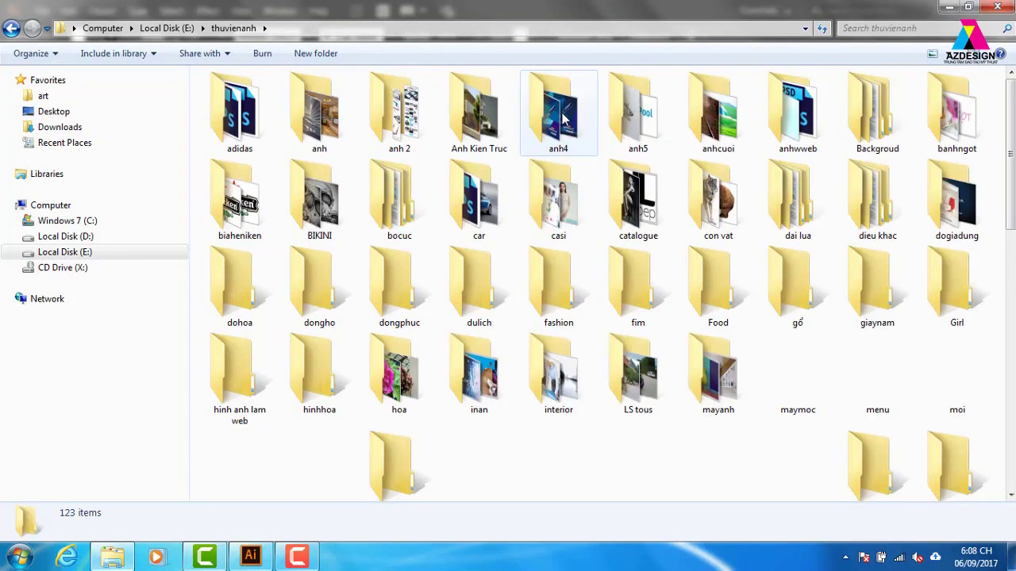
double_click(579, 117)
double_click(558, 123)
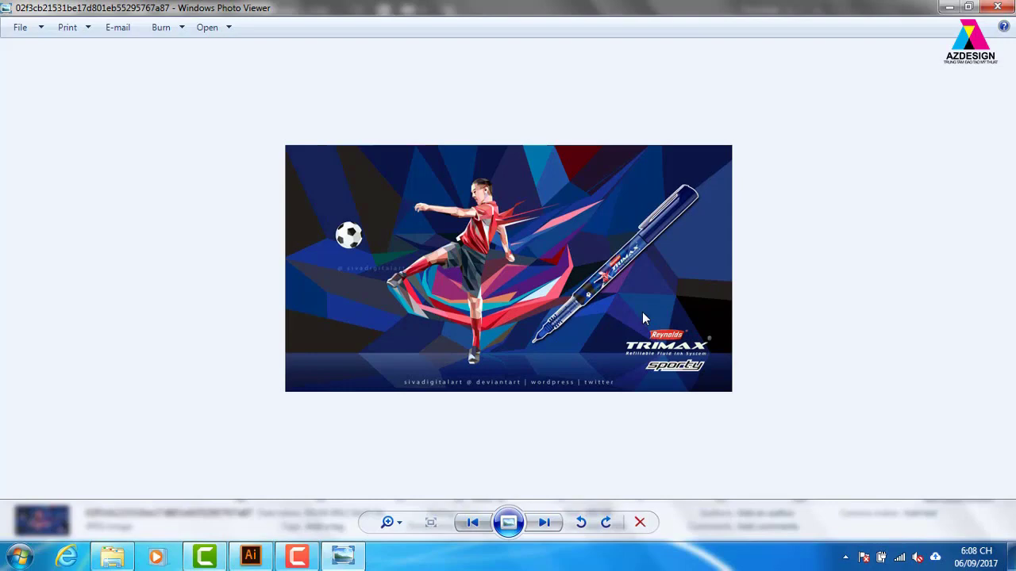
Step forward ten images through the anh4 reference photos until the hurdler photo appears.
left_click(544, 522)
left_click(544, 522)
left_click(544, 523)
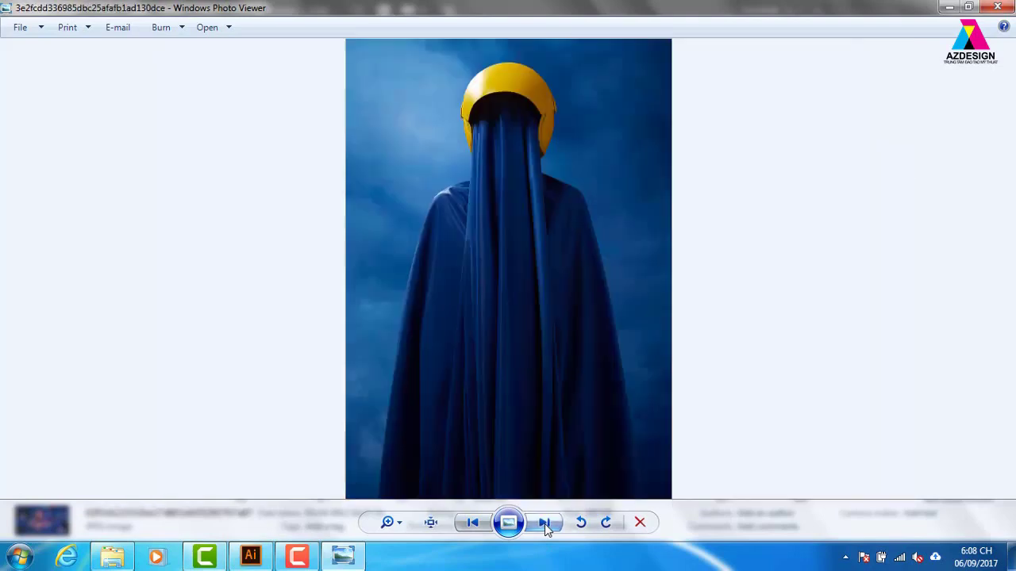
left_click(545, 522)
left_click(544, 523)
left_click(544, 524)
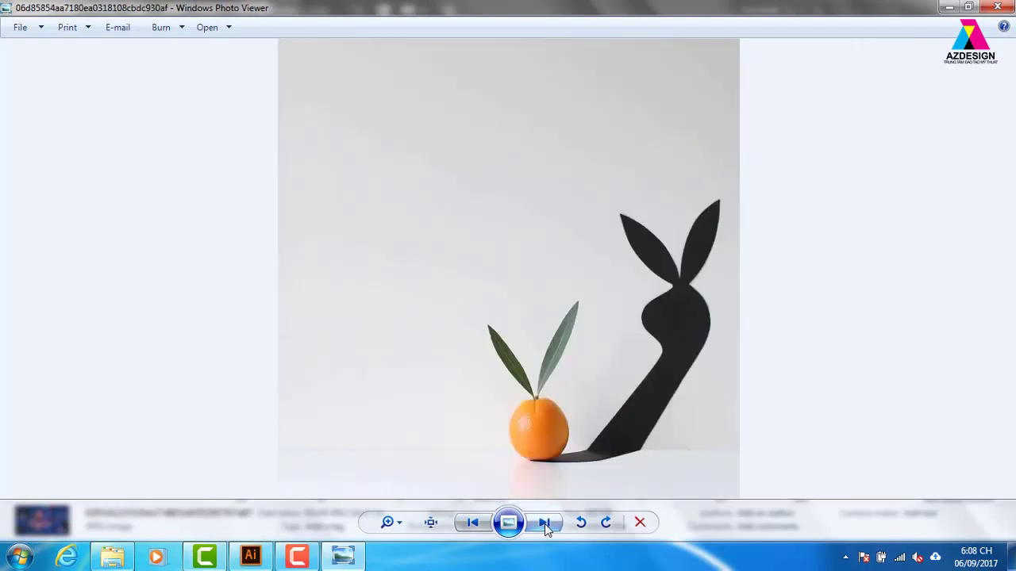
left_click(545, 523)
left_click(545, 524)
left_click(545, 524)
left_click(545, 524)
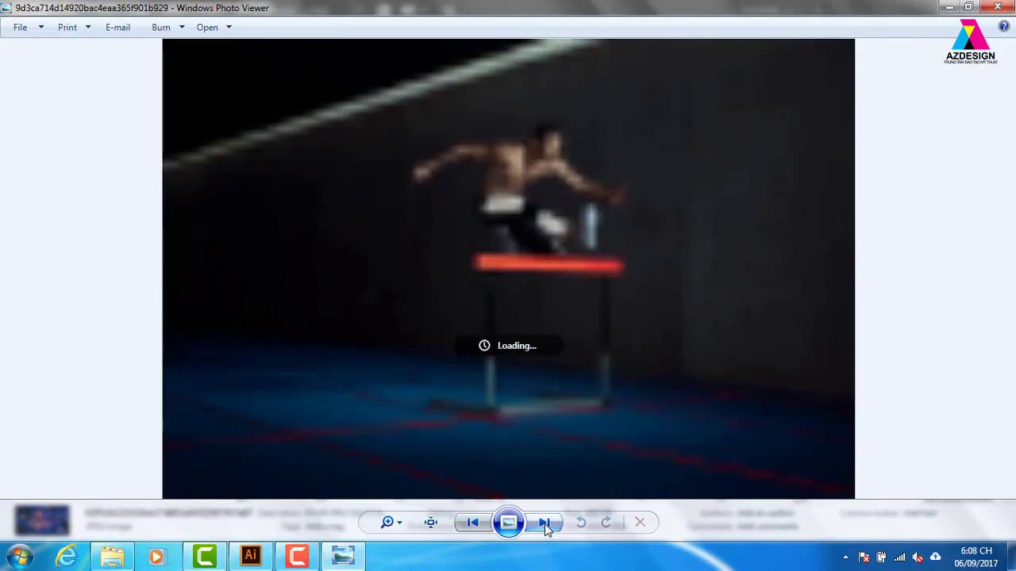
left_click(997, 7)
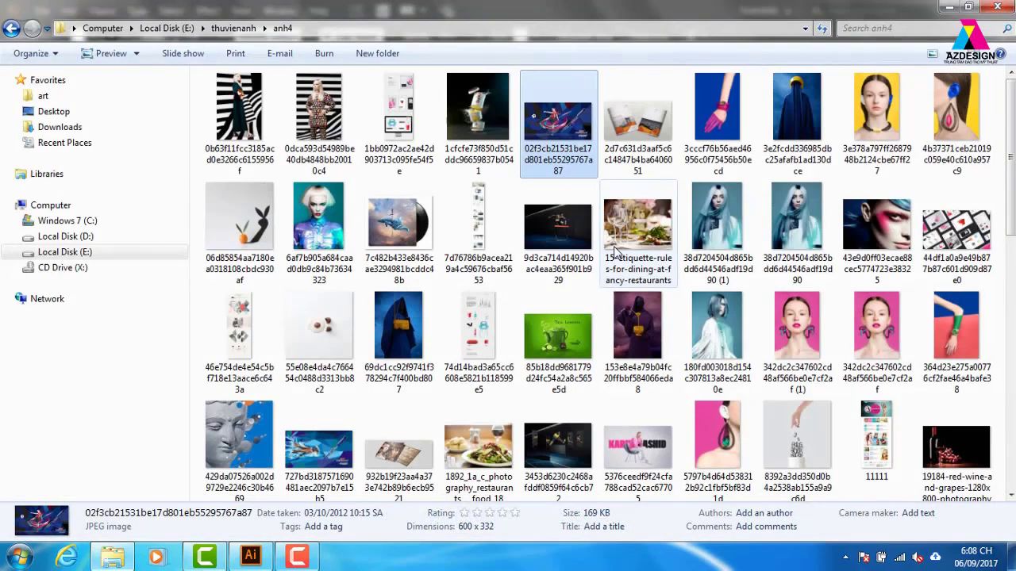
scroll(616, 262, "down", 3)
scroll(616, 262, "down", 5)
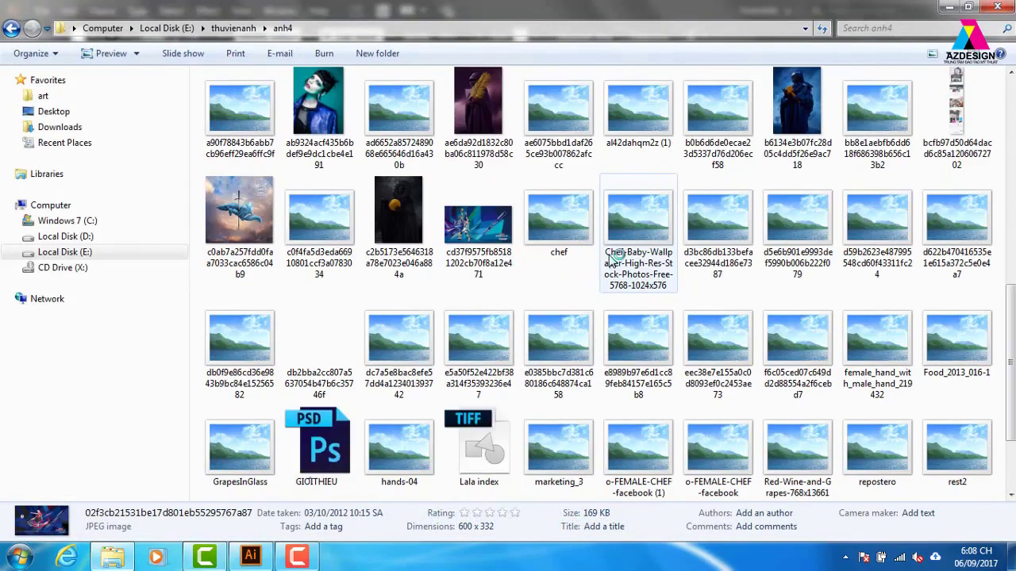
double_click(476, 225)
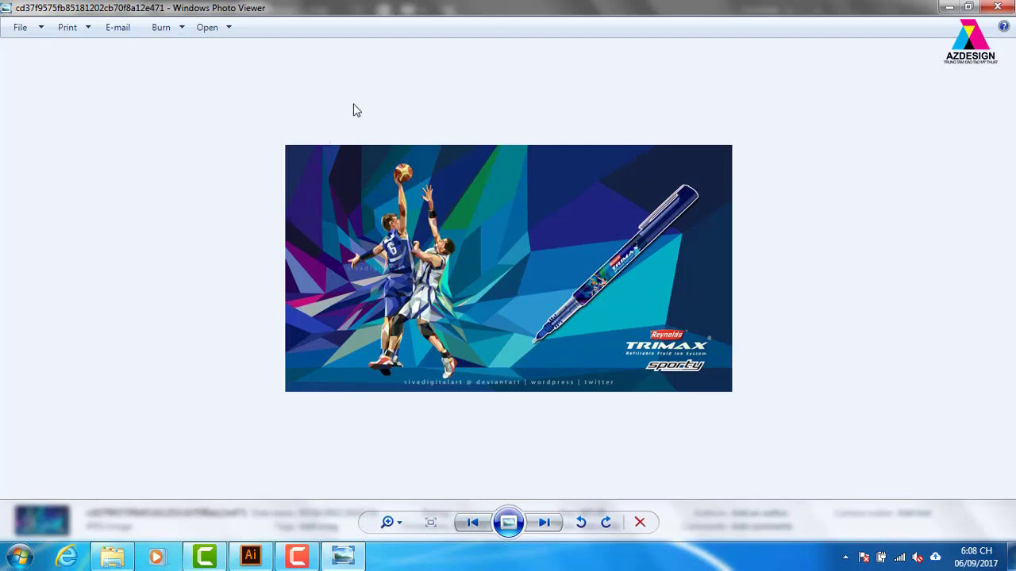
left_click(996, 7)
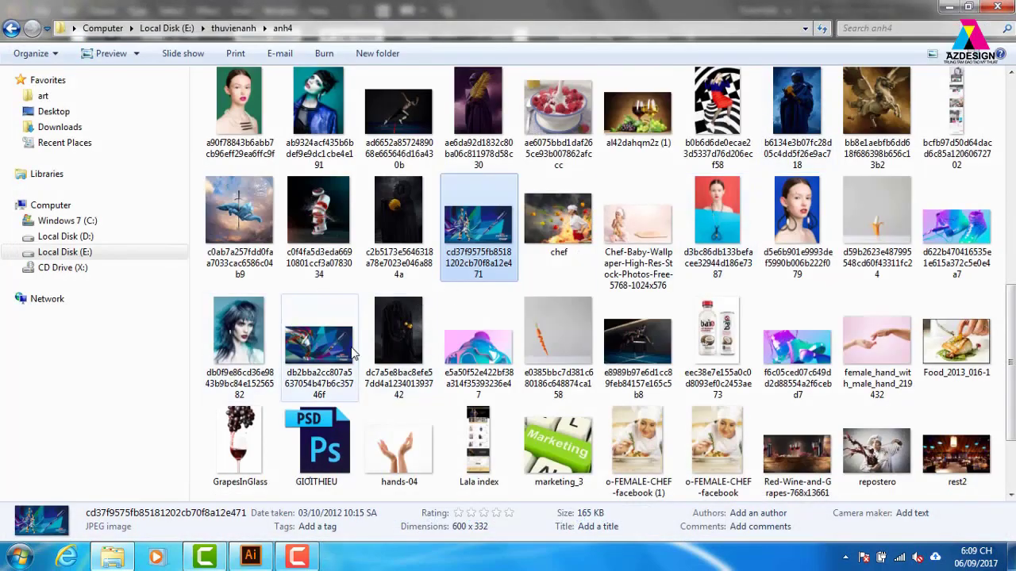
double_click(320, 357)
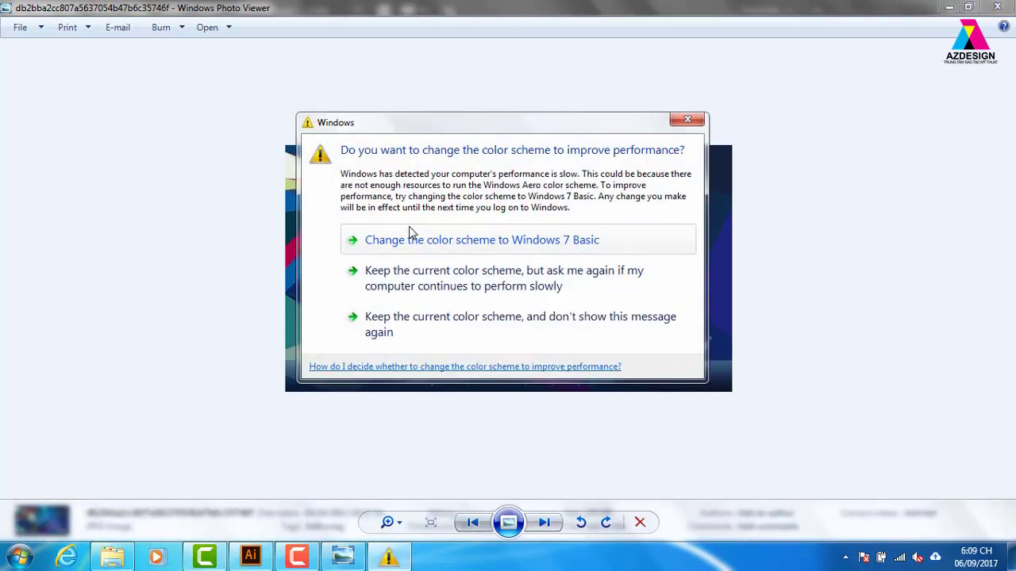
left_click(688, 120)
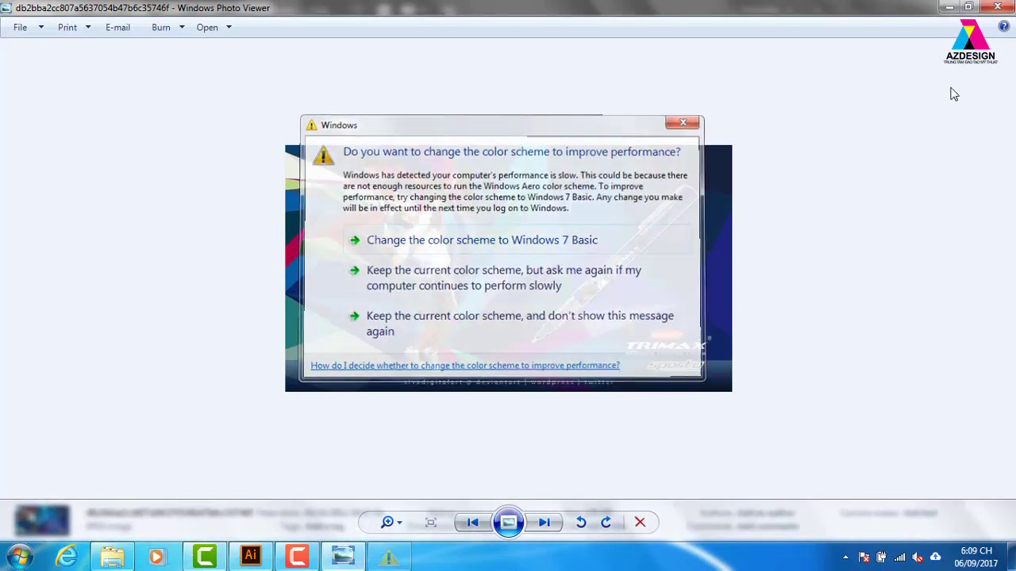
left_click(997, 7)
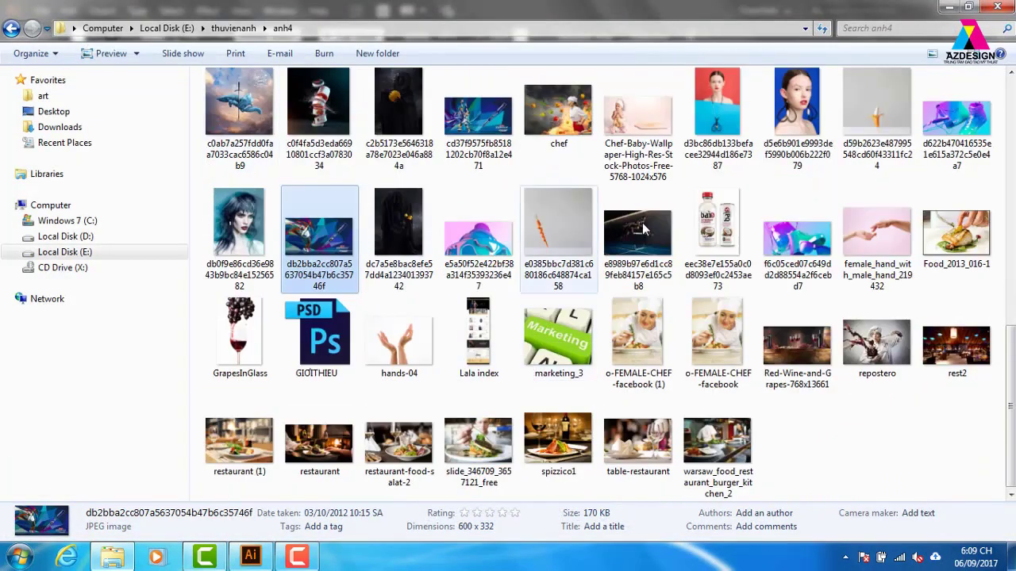
scroll(784, 238, "up", 5)
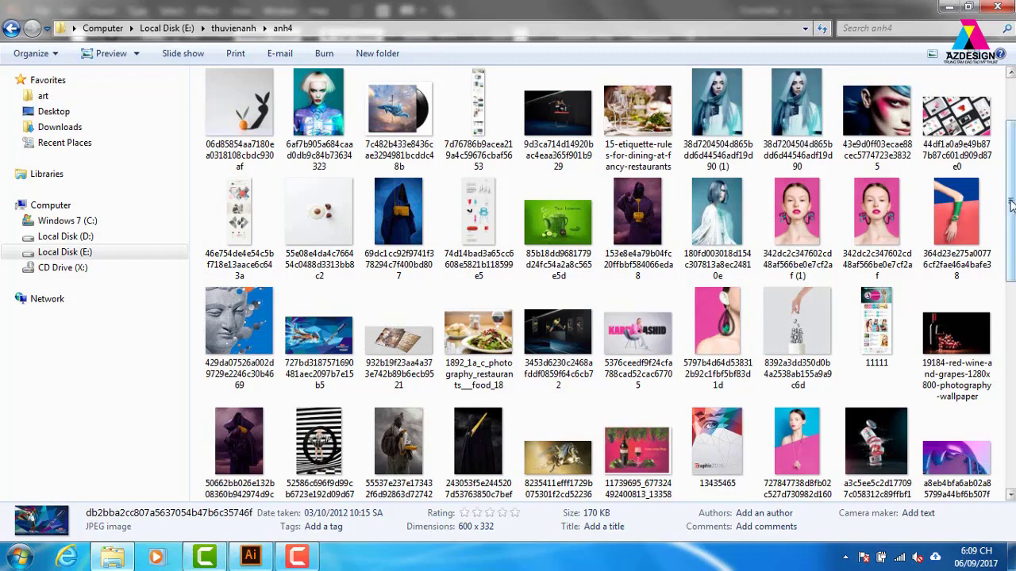
Preview the swimmer pen advert full size, then close the photo viewer.
left_click_drag(1009, 198, 1009, 247)
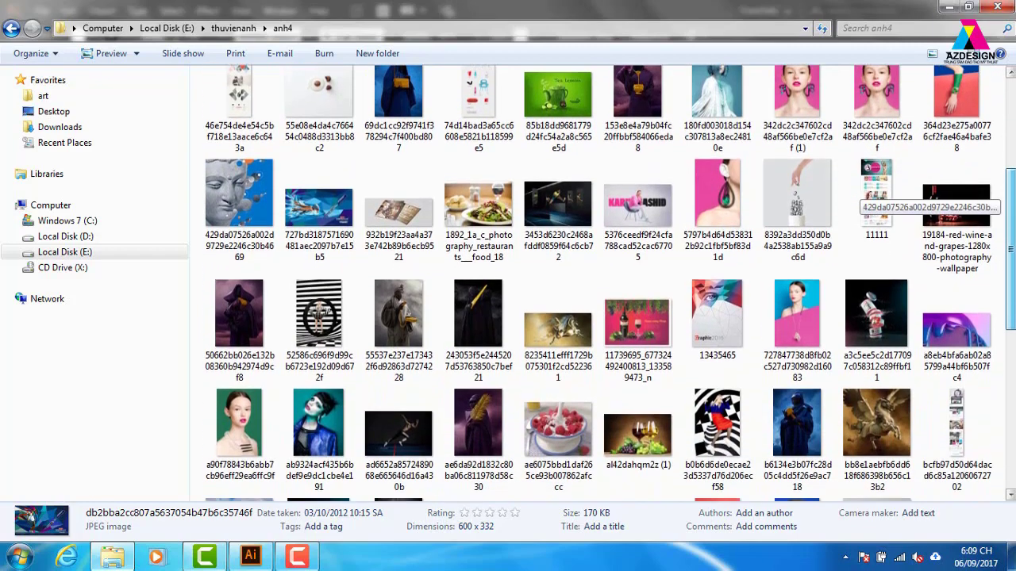
double_click(318, 202)
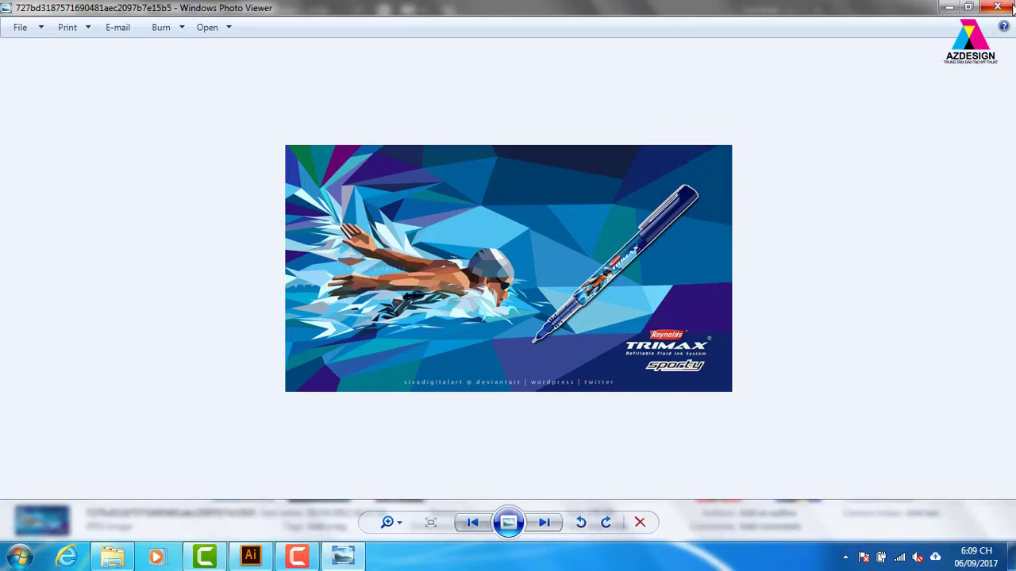
left_click(1011, 7)
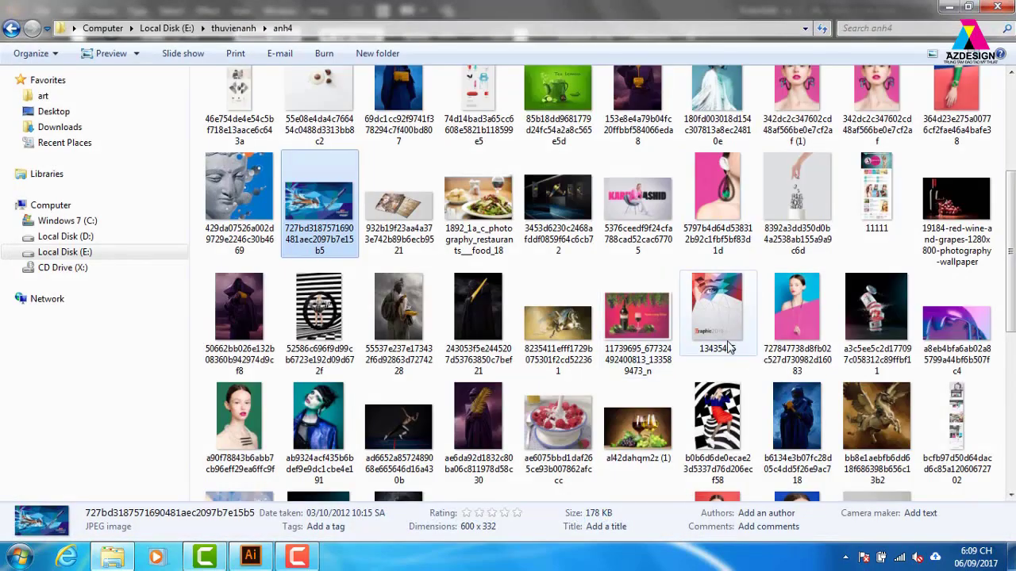
Find the blue-backdrop woman's portrait and drag it onto the Illustrator artboard.
scroll(727, 346, "down", 3)
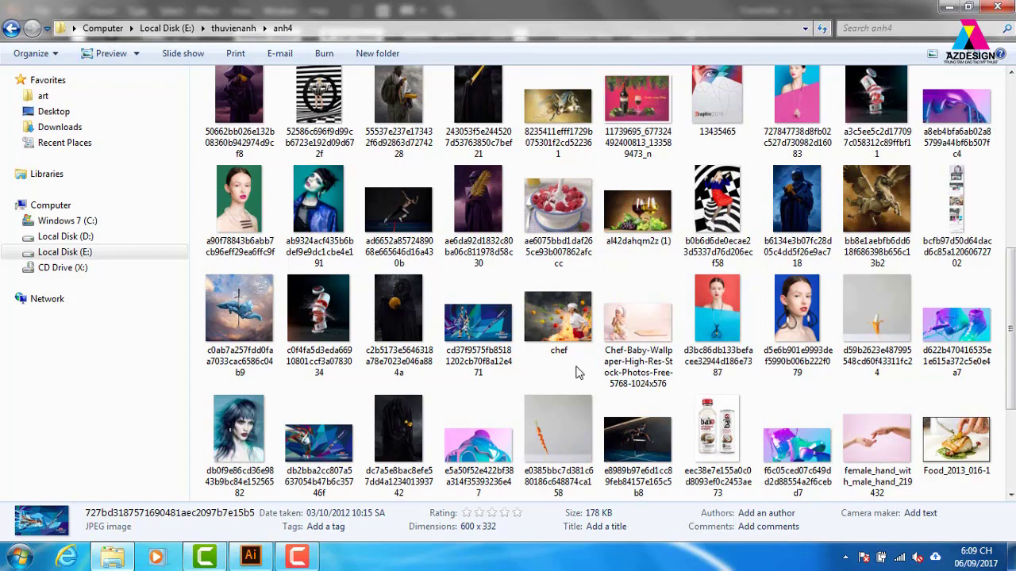
scroll(1009, 276, "down", 1)
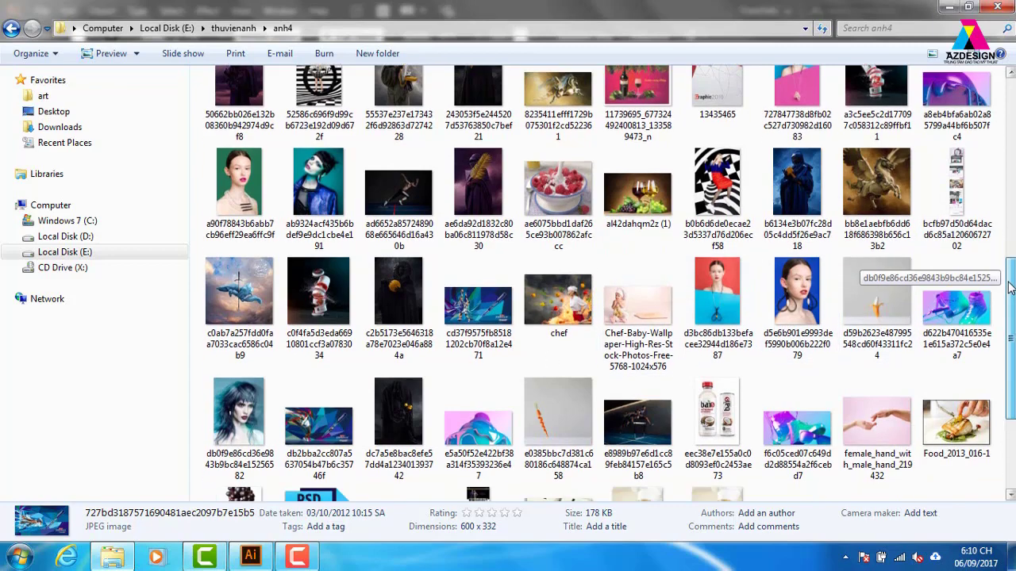
left_click(831, 339)
mouse_move(797, 291)
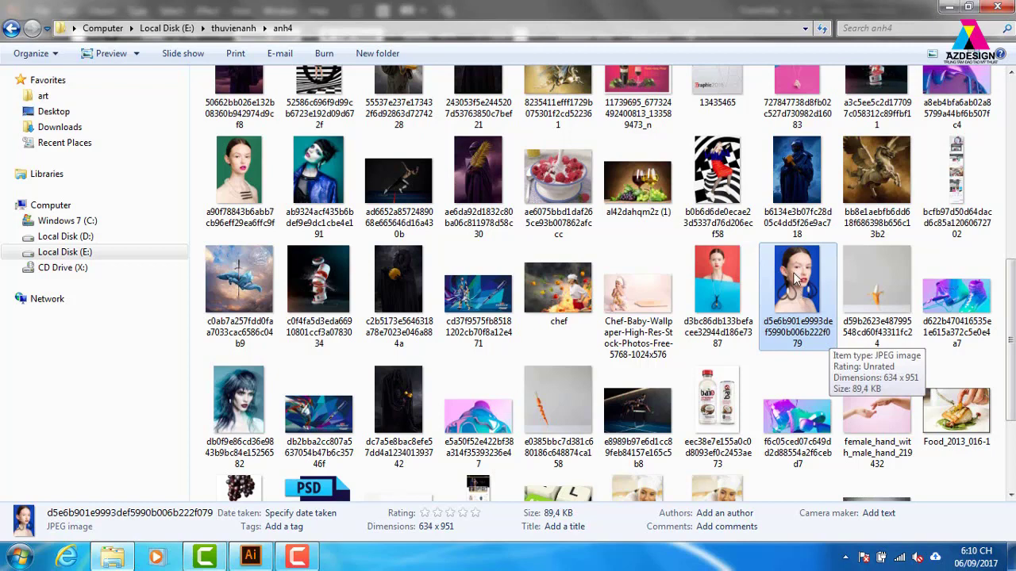
mouse_move(798, 305)
left_mouse_down()
mouse_move(250, 556)
mouse_move(487, 318)
left_mouse_up()
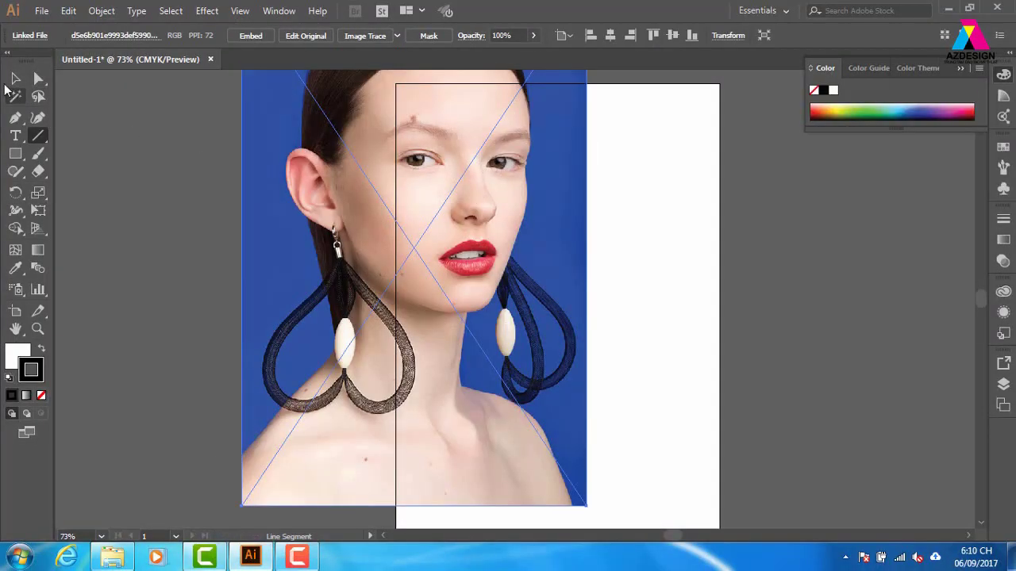
Shift the placed portrait photo across the page until it overhangs the left edge.
left_click(16, 78)
left_click_drag(459, 170, 599, 235)
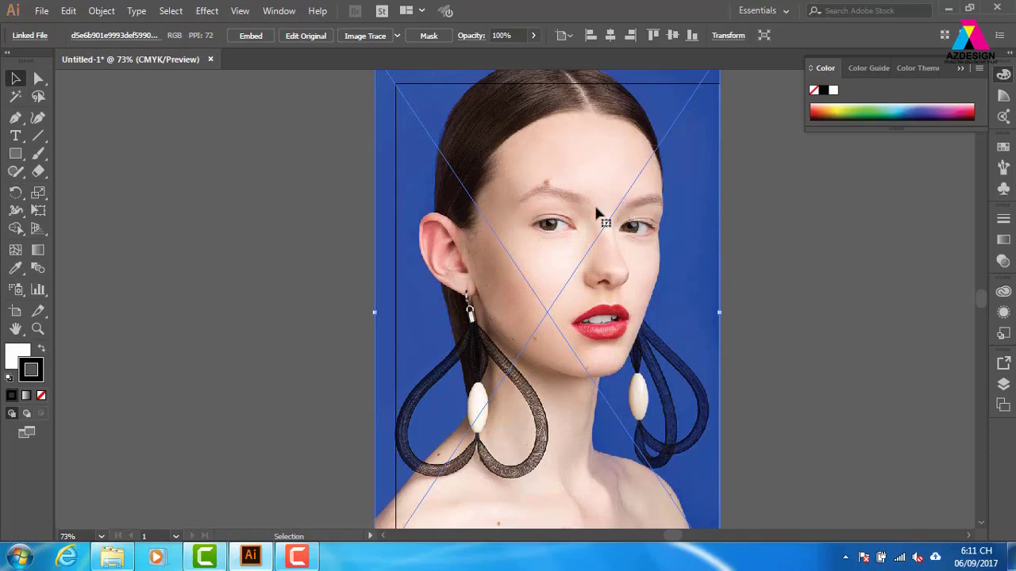
left_click_drag(591, 224, 429, 234)
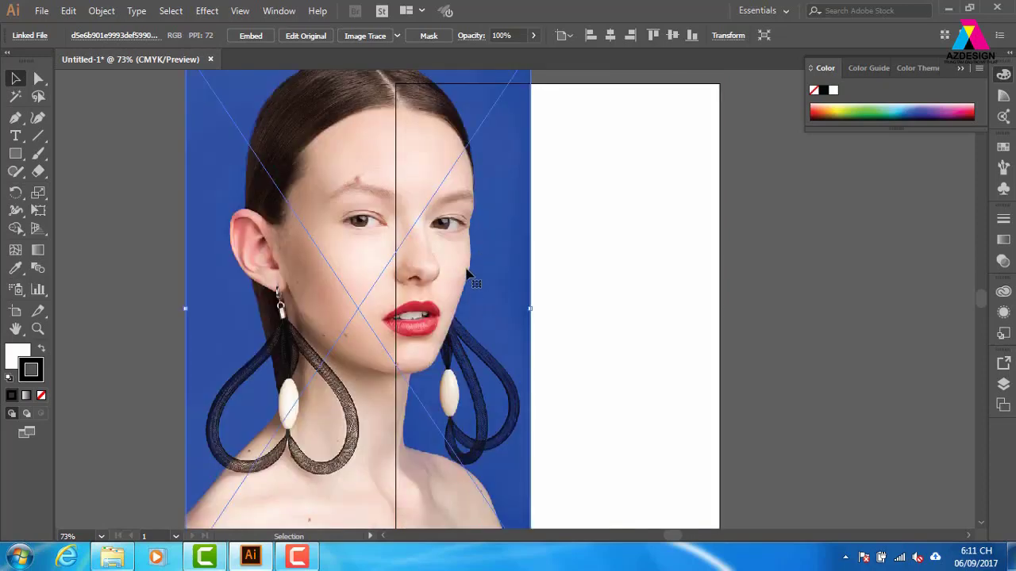
left_click_drag(382, 190, 470, 200)
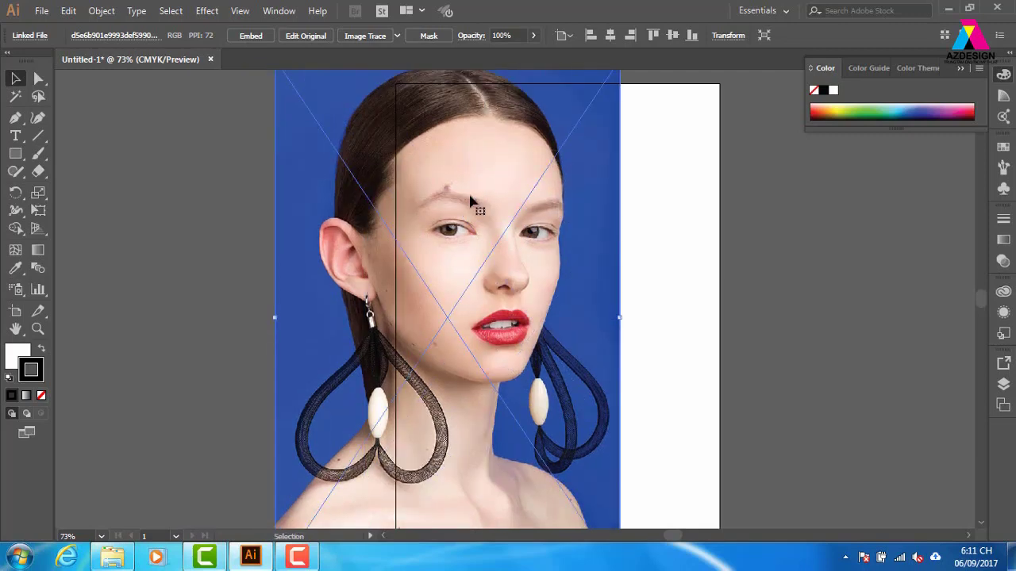
key("a")
left_click_drag(468, 223, 504, 231)
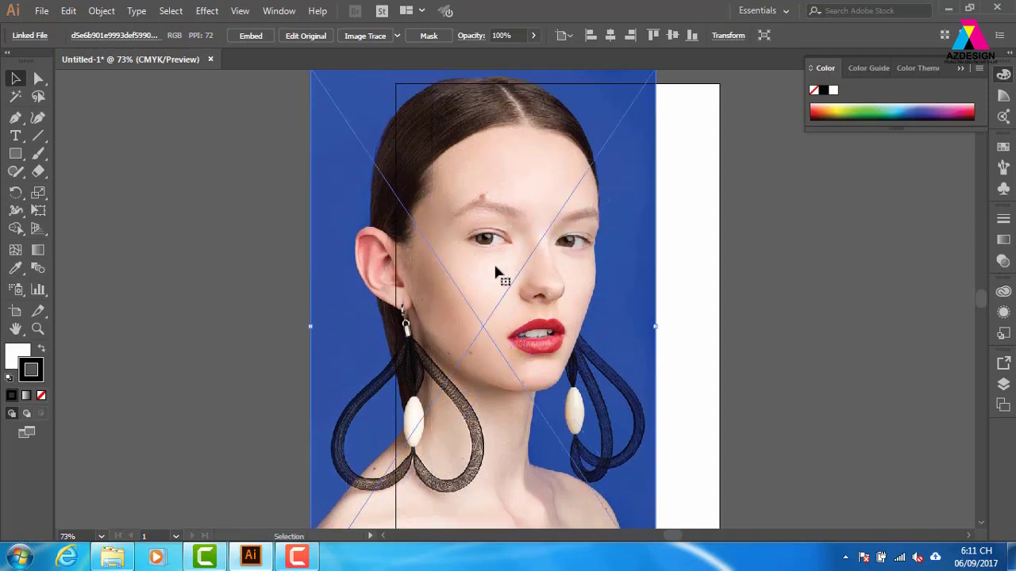
left_click(101, 10)
mouse_move(158, 82)
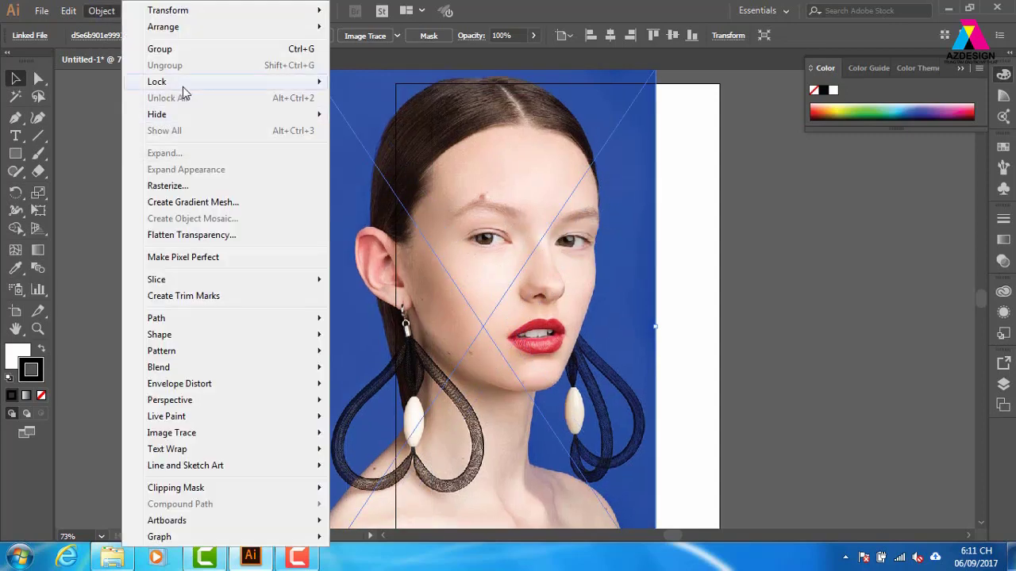
Lock the portrait photo and zoom in on the forehead and eyes.
left_click(437, 83)
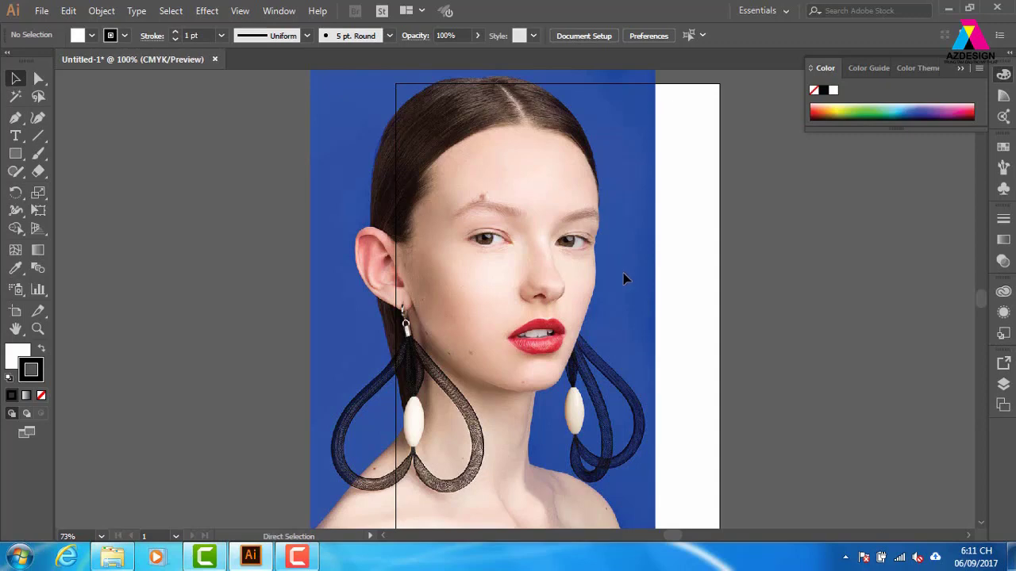
key("ctrl+plus")
key("ctrl+plus")
key("ctrl+plus")
left_click_drag(567, 156, 594, 275)
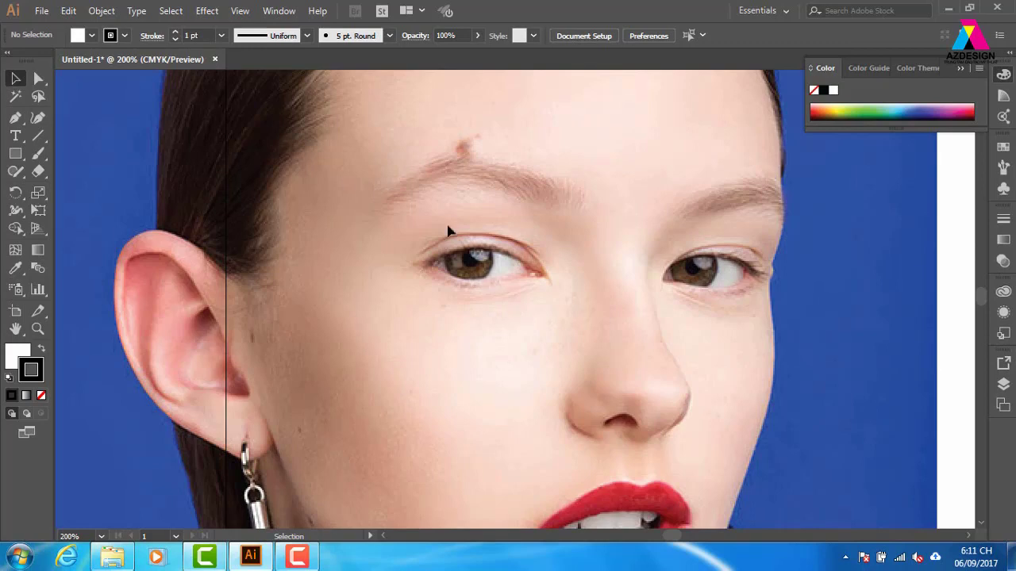
Set up the Line Segment tool with no fill and a black stroke, zoomed on the eye.
left_click(38, 135)
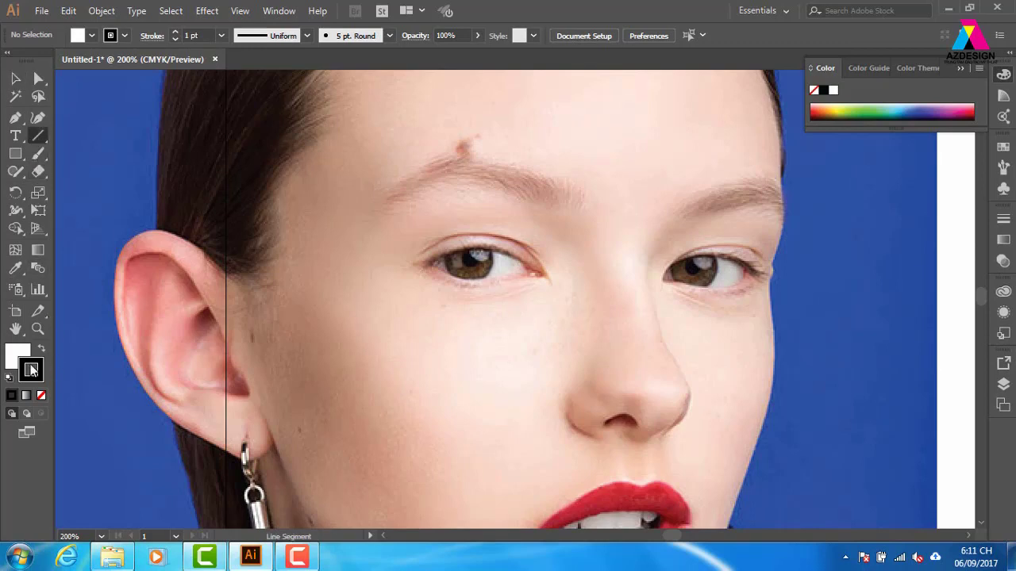
key("x")
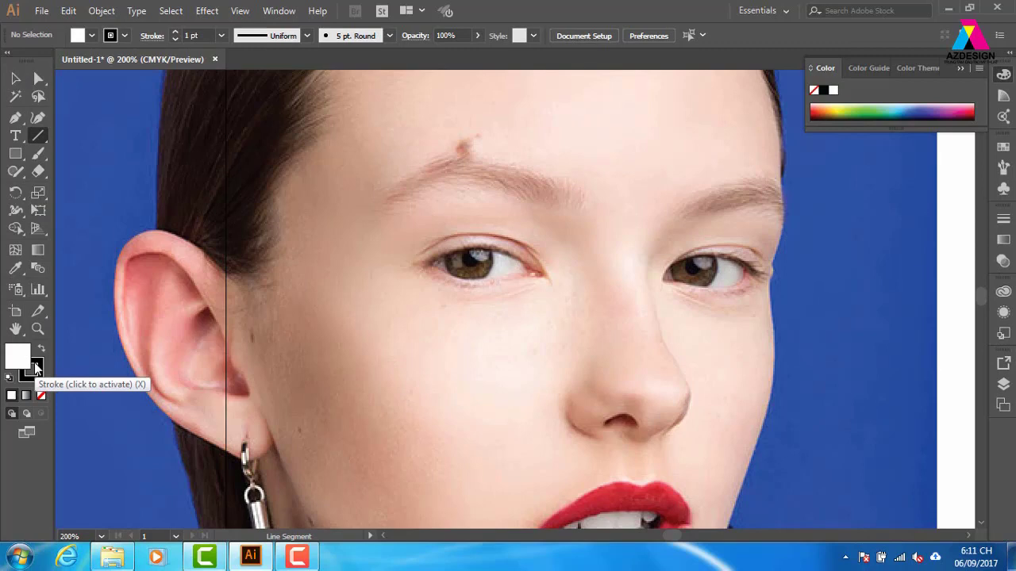
key("slash")
left_click(35, 366)
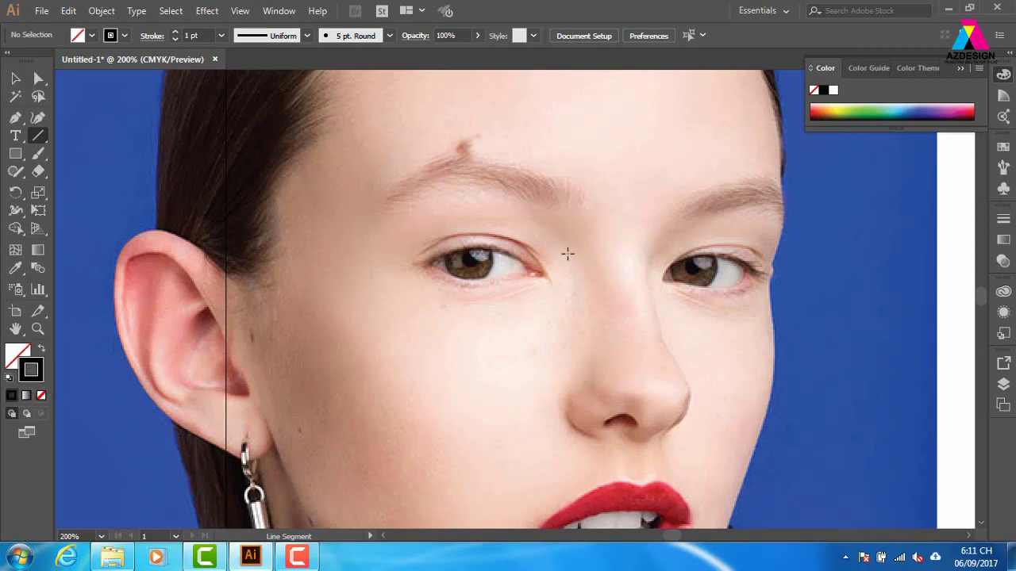
key("ctrl+plus")
key("ctrl+plus")
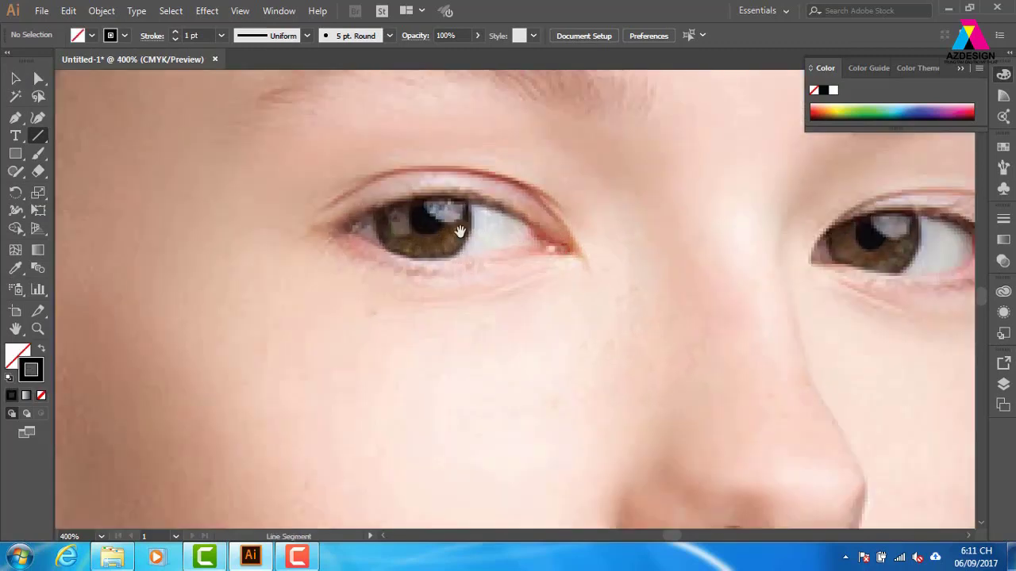
Trace the upper lid and the crease above the eye with connected black lines.
left_click_drag(349, 231, 432, 197)
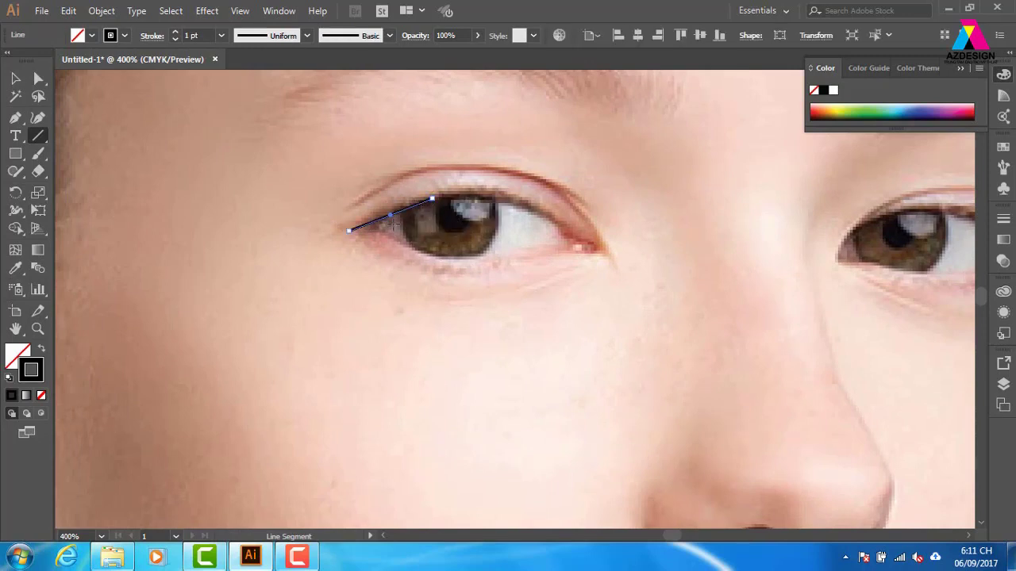
left_click_drag(505, 200, 432, 198)
left_click_drag(507, 198, 595, 250)
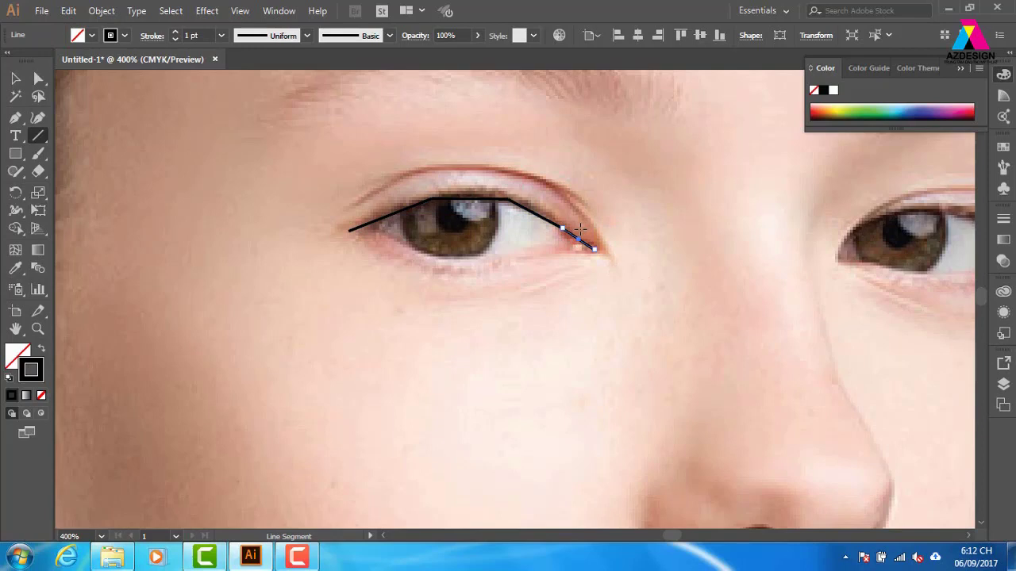
mouse_move(350, 230)
left_mouse_down()
mouse_move(364, 202)
mouse_move(321, 222)
mouse_move(373, 191)
mouse_move(444, 171)
mouse_move(524, 176)
mouse_move(587, 218)
mouse_move(610, 258)
left_mouse_up()
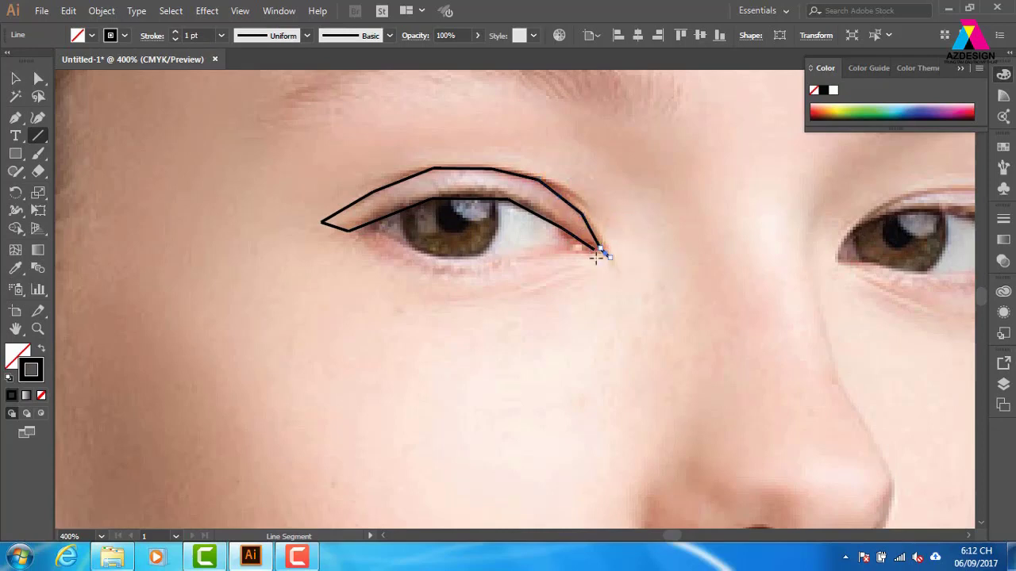
key("ctrl+plus")
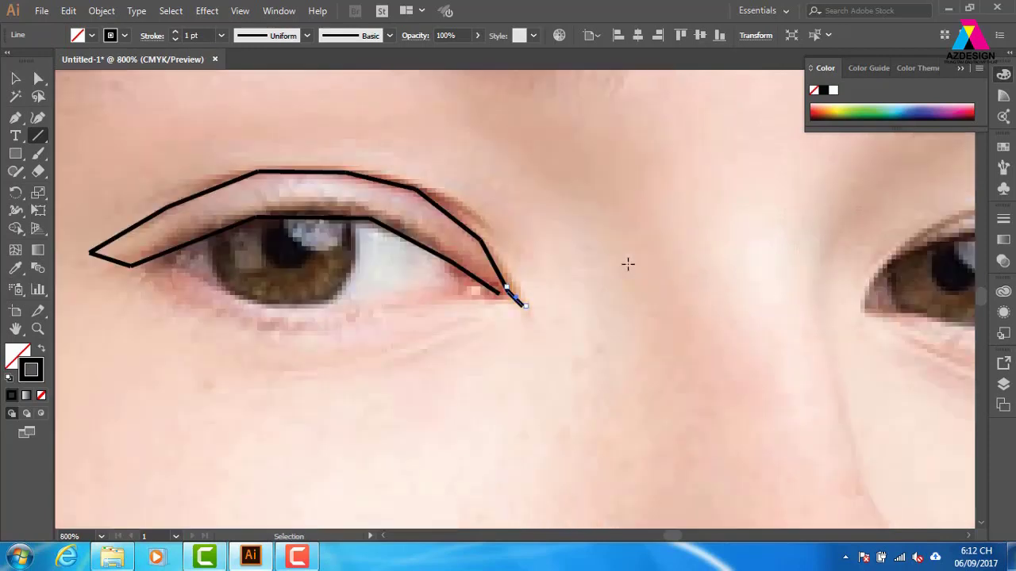
key("ctrl+plus")
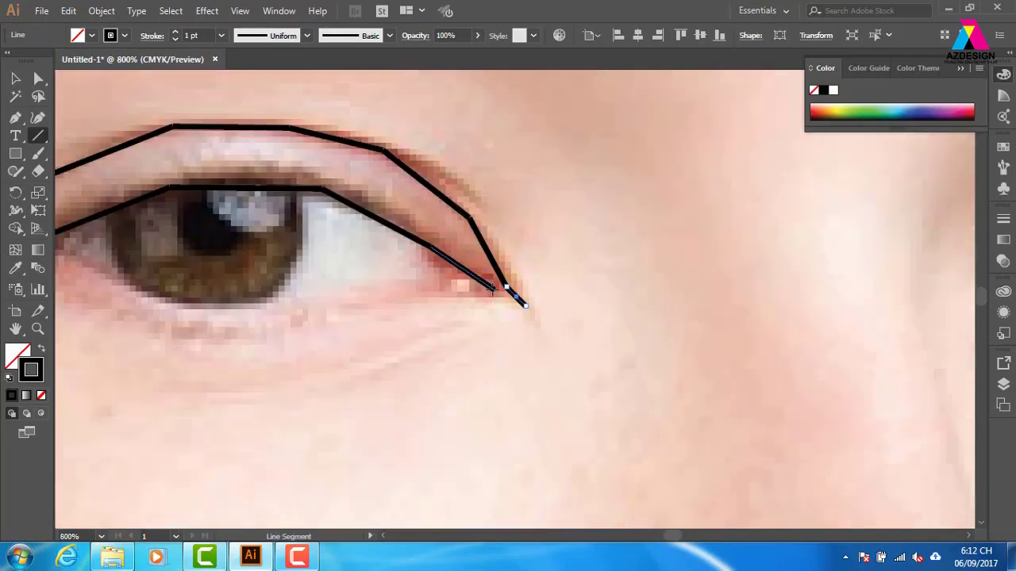
left_click_drag(491, 290, 526, 305)
key("ctrl+minus")
key("ctrl+minus")
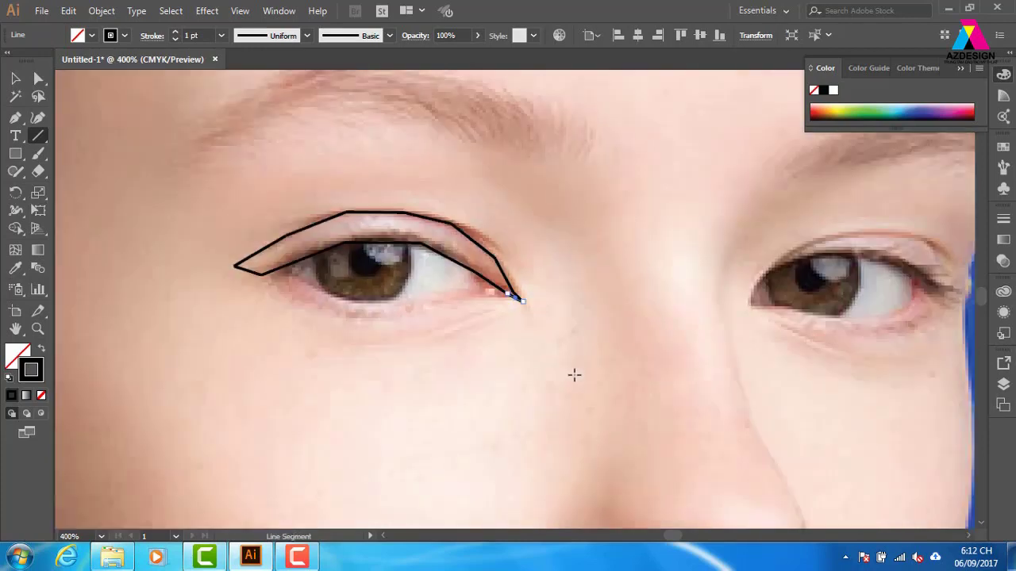
left_click_drag(438, 308, 468, 280)
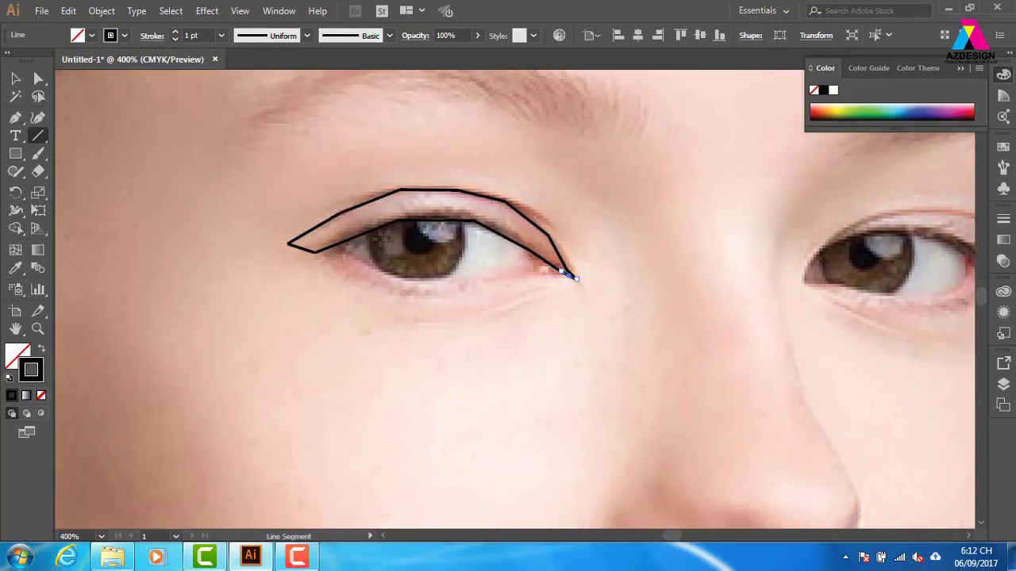
Trace the lower lash line from the left eye corner to the right corner.
mouse_move(302, 248)
left_mouse_down()
mouse_move(337, 246)
mouse_move(380, 276)
left_mouse_up()
left_click_drag(453, 284, 381, 275)
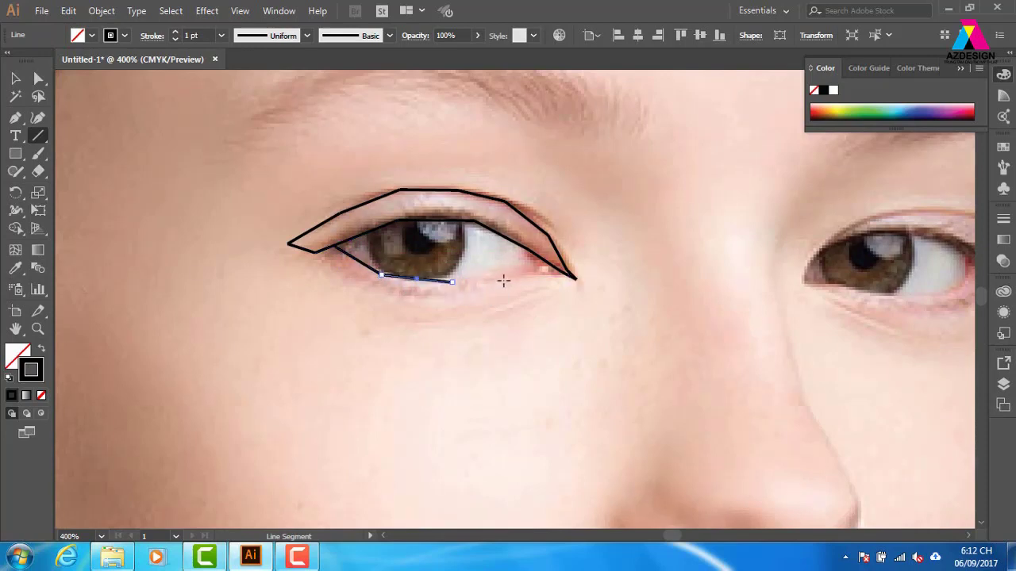
left_click_drag(495, 275, 452, 282)
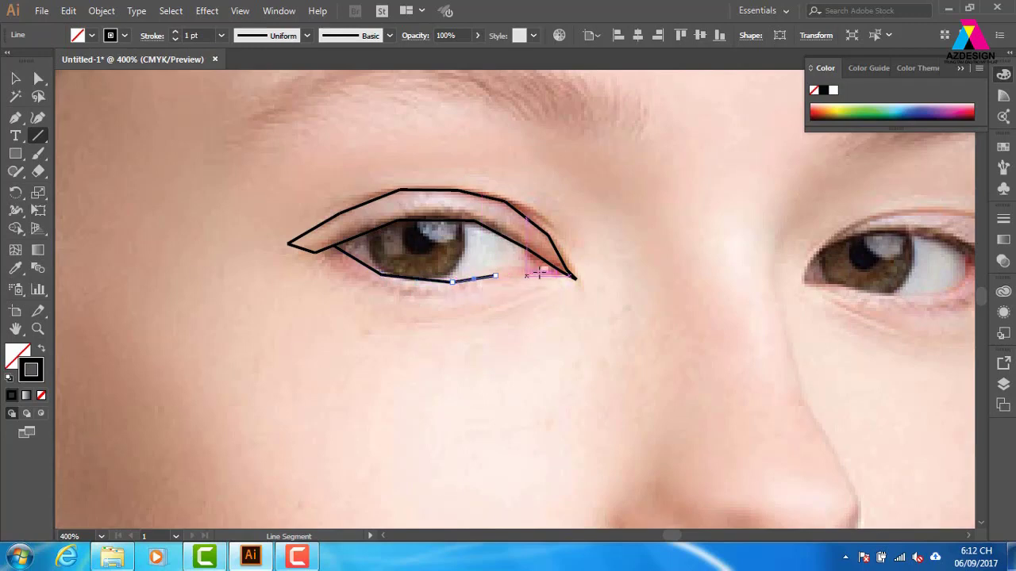
left_click_drag(572, 277, 495, 275)
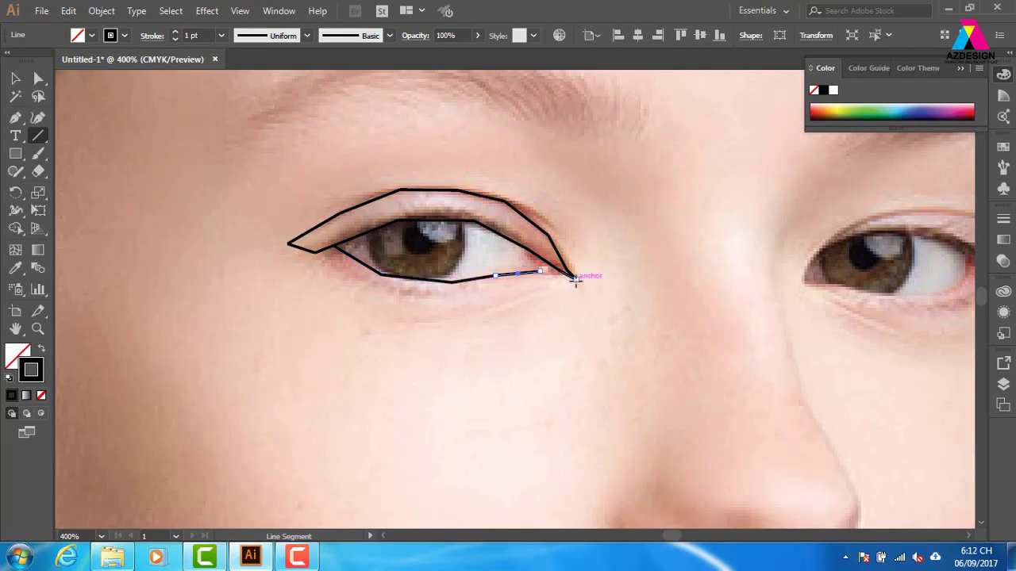
left_click_drag(573, 277, 541, 272)
left_click_drag(315, 252, 381, 274)
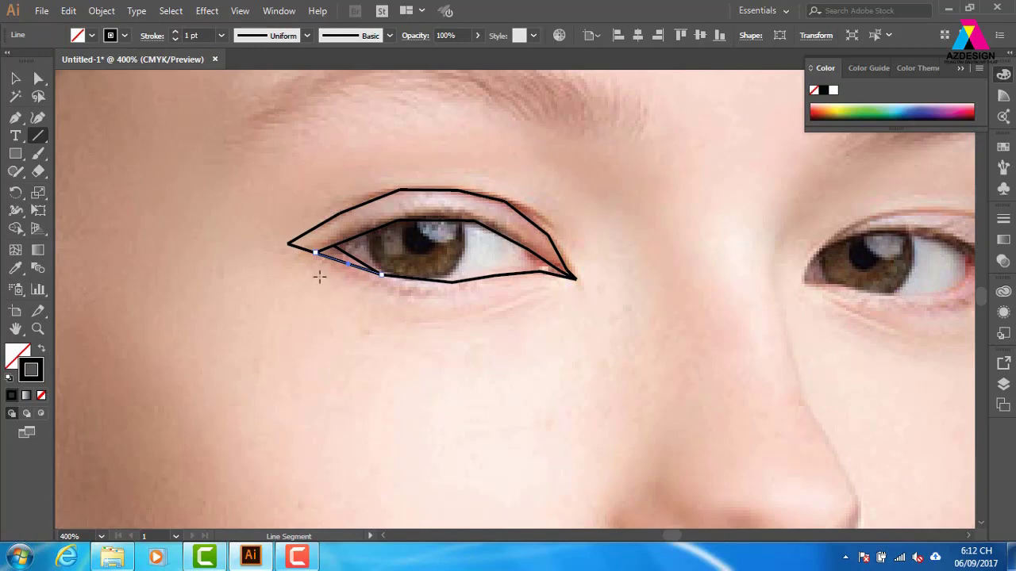
Outline the under-eye area below the lower lid with connected line segments.
left_click_drag(288, 245, 350, 289)
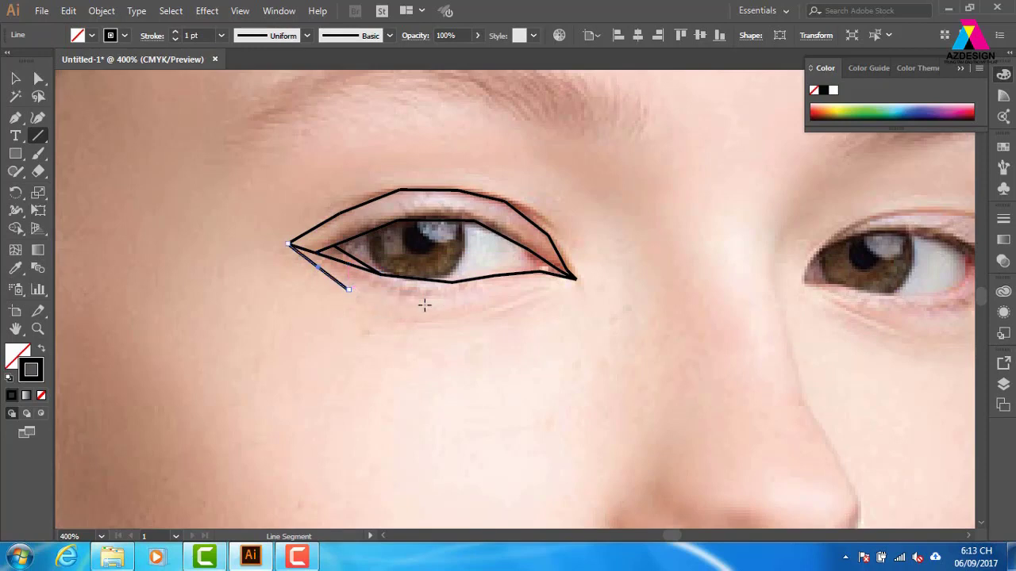
left_click_drag(426, 302, 350, 290)
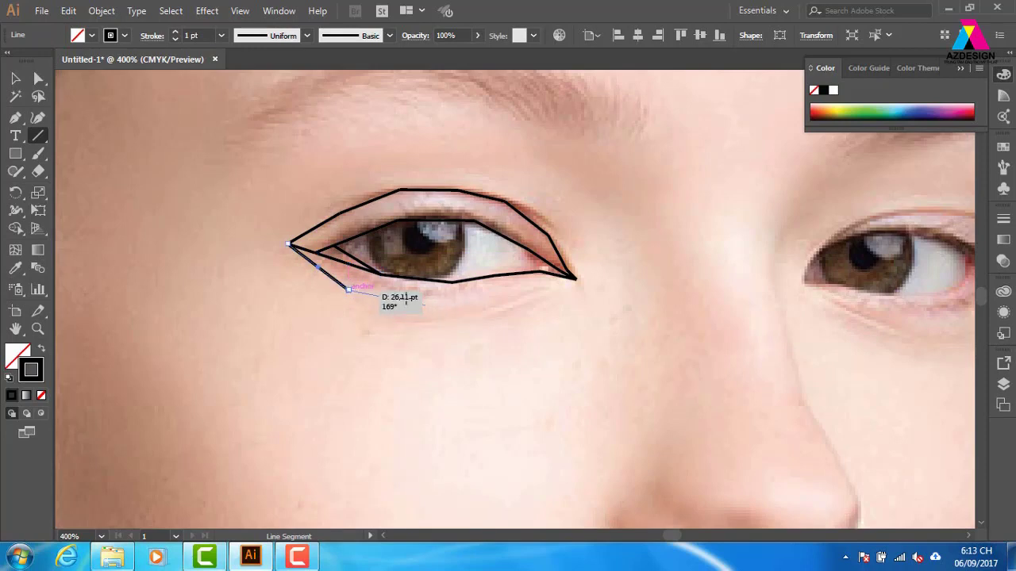
left_click_drag(484, 291, 426, 304)
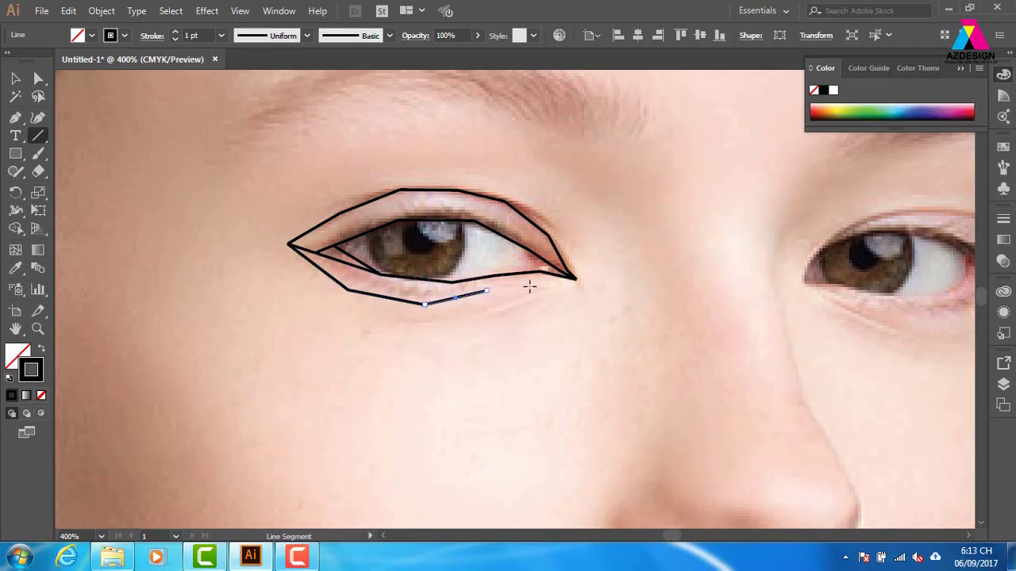
left_click_drag(529, 285, 486, 291)
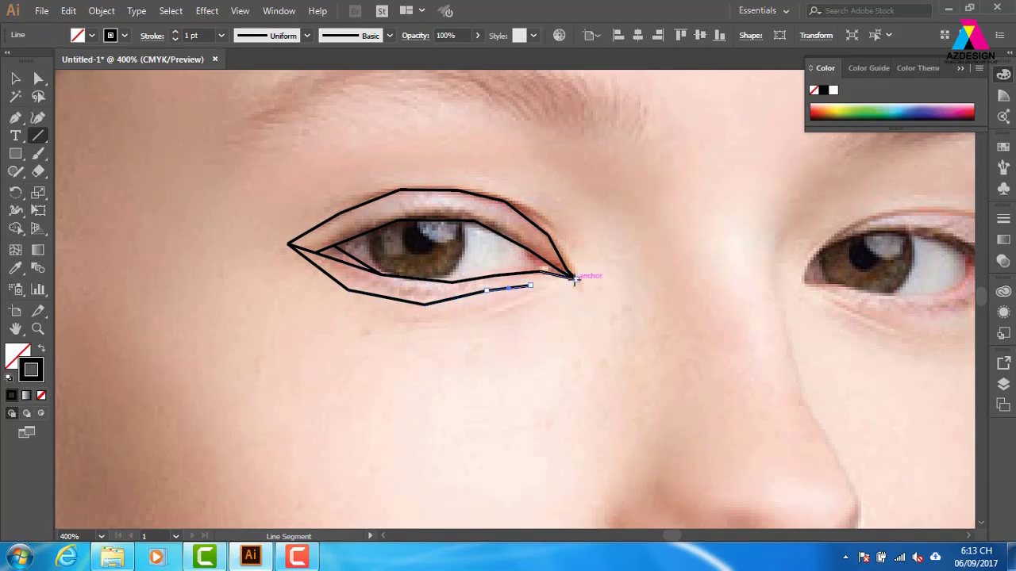
left_click_drag(576, 278, 529, 284)
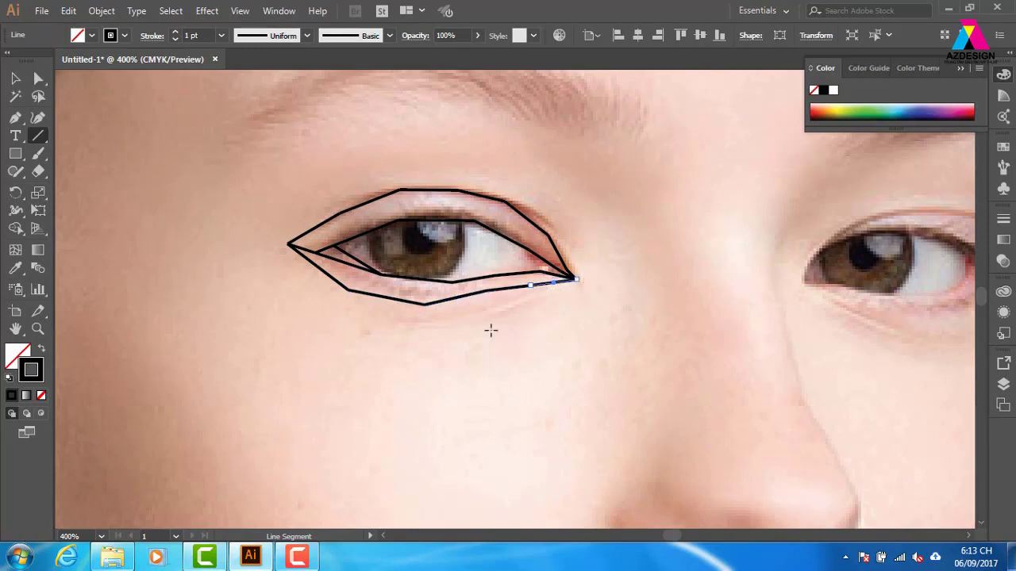
Add diagonals splitting the under-eye band into triangles and link the upper lid to the outer corner.
key("ctrl")
scroll(638, 334, "up", 1)
scroll(548, 347, "up", 1)
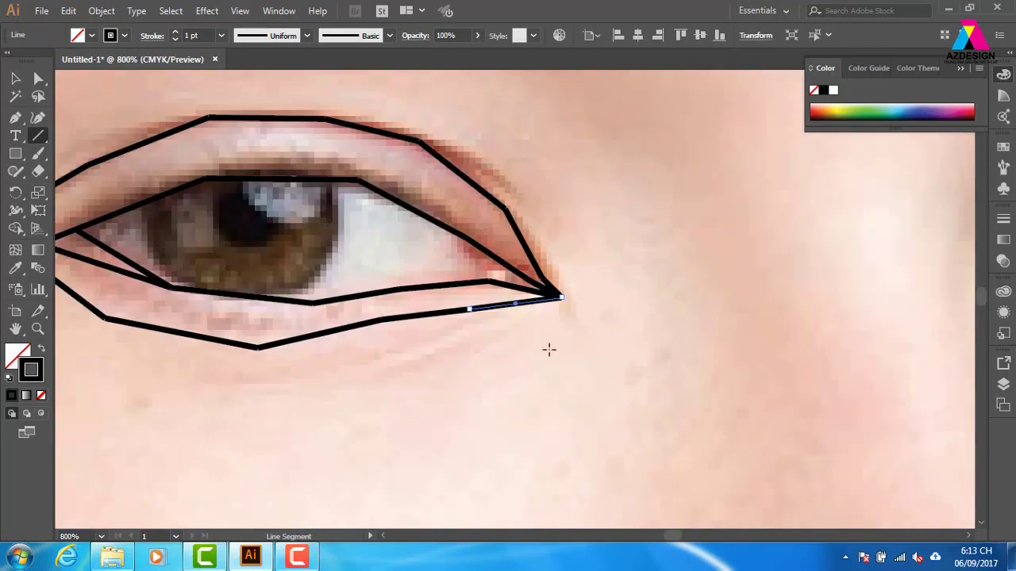
left_click_drag(418, 319, 626, 301)
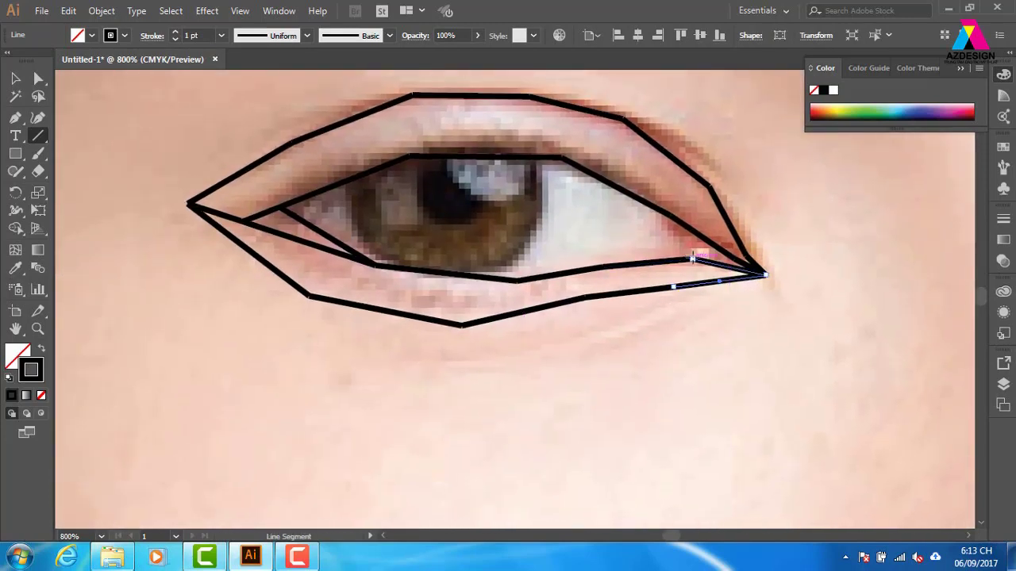
left_click_drag(692, 258, 673, 286)
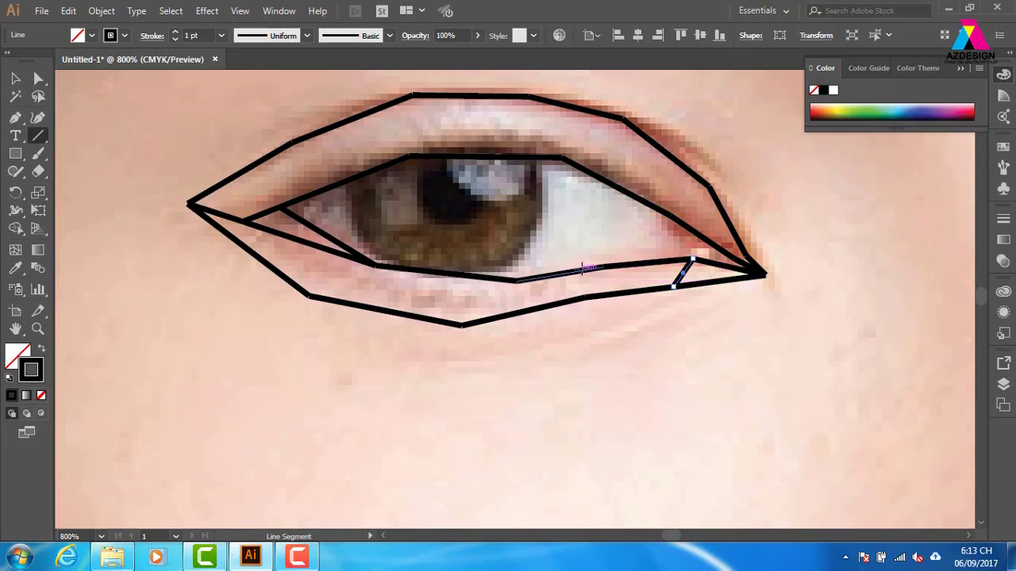
left_click_drag(601, 267, 585, 297)
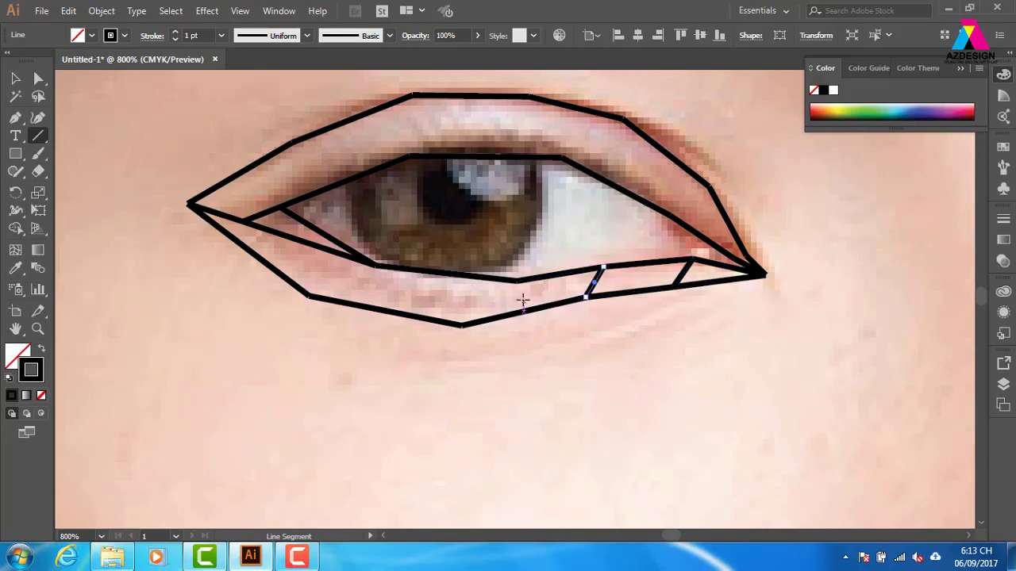
left_click_drag(516, 280, 462, 326)
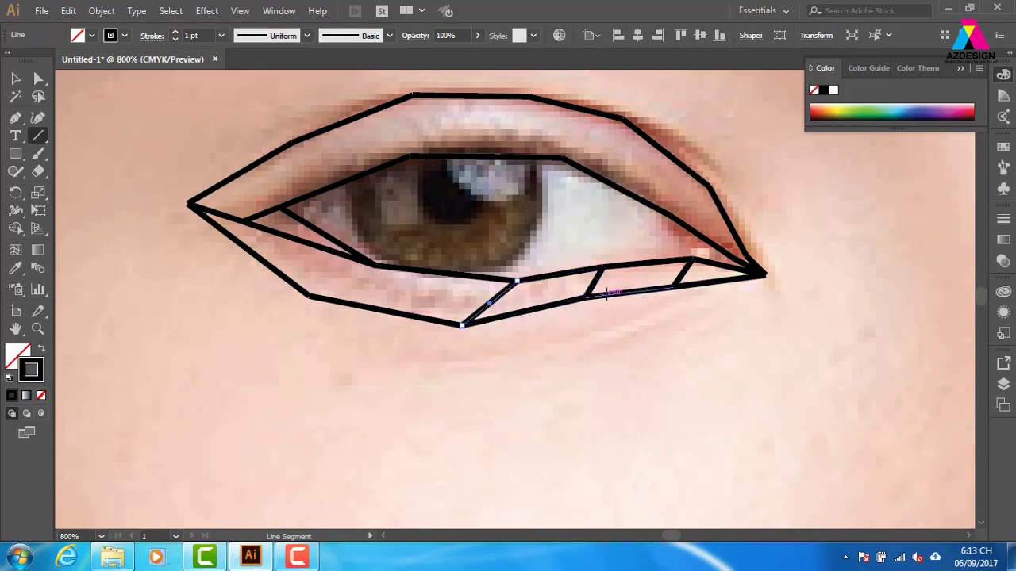
left_click_drag(584, 297, 517, 280)
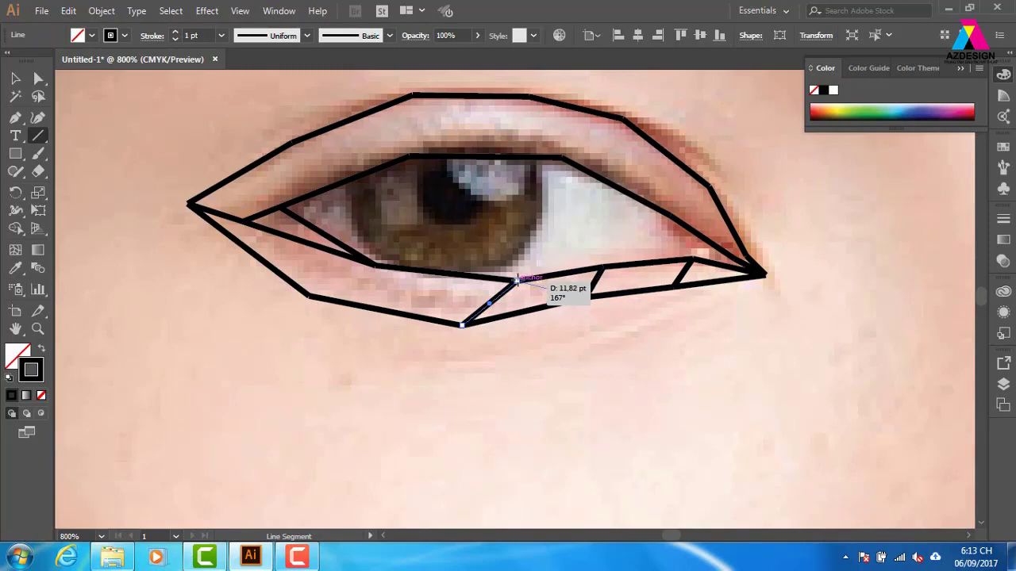
left_click_drag(673, 288, 603, 267)
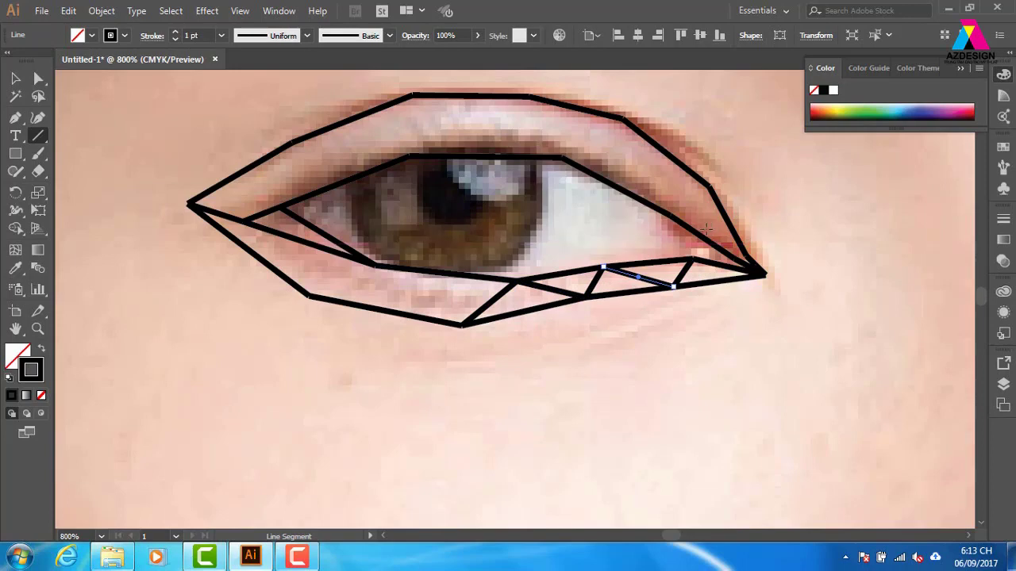
left_click_drag(700, 236, 693, 257)
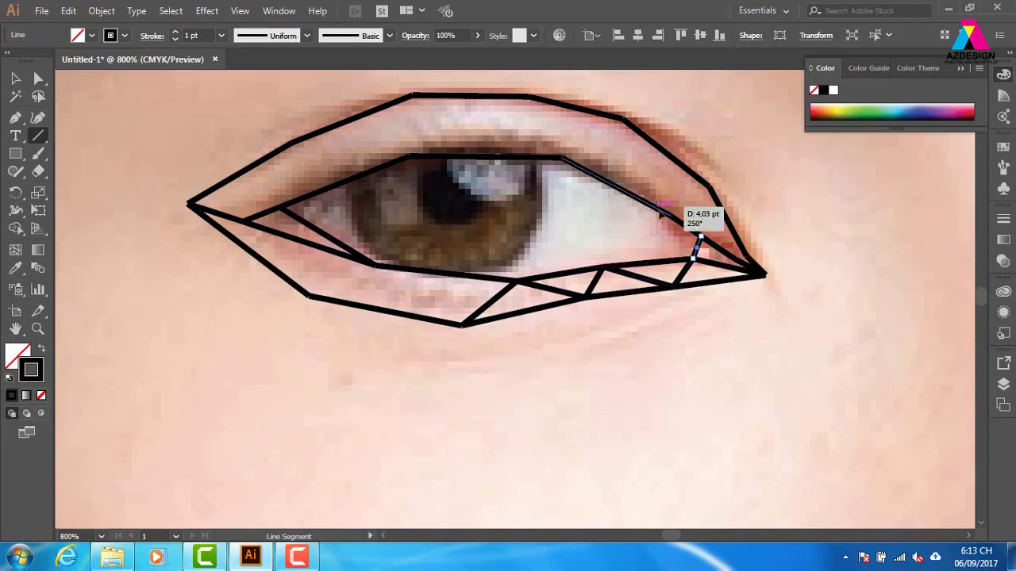
left_click_drag(655, 206, 700, 237)
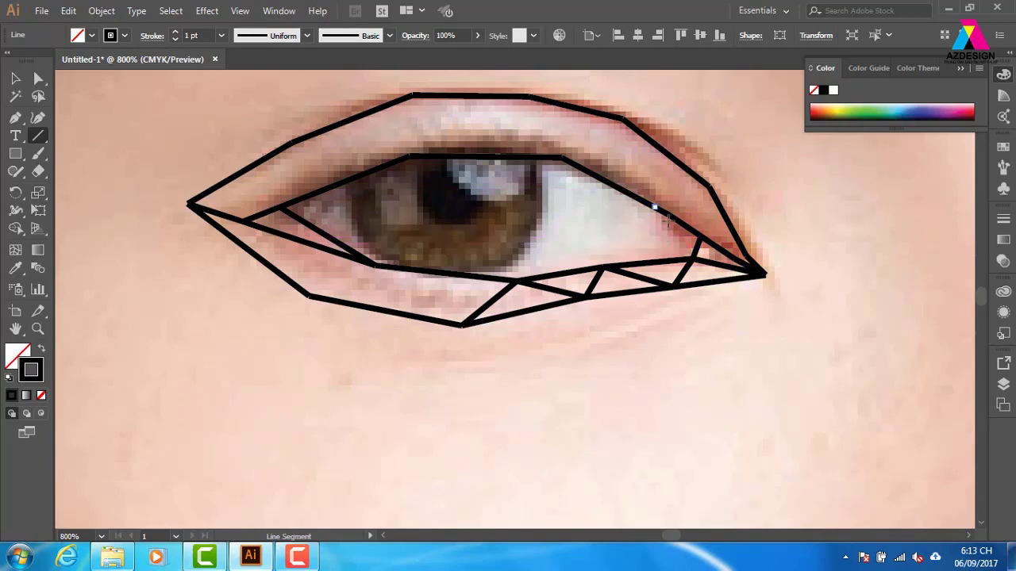
Divide the lower-lid band into triangles with lines near the outer corner and lower vertices.
left_click(696, 248, "ctrl")
left_click_drag(671, 214, 670, 242)
mouse_move(601, 264)
left_mouse_down()
mouse_move(645, 256)
mouse_move(673, 285)
left_mouse_up()
left_click_drag(653, 250, 669, 243)
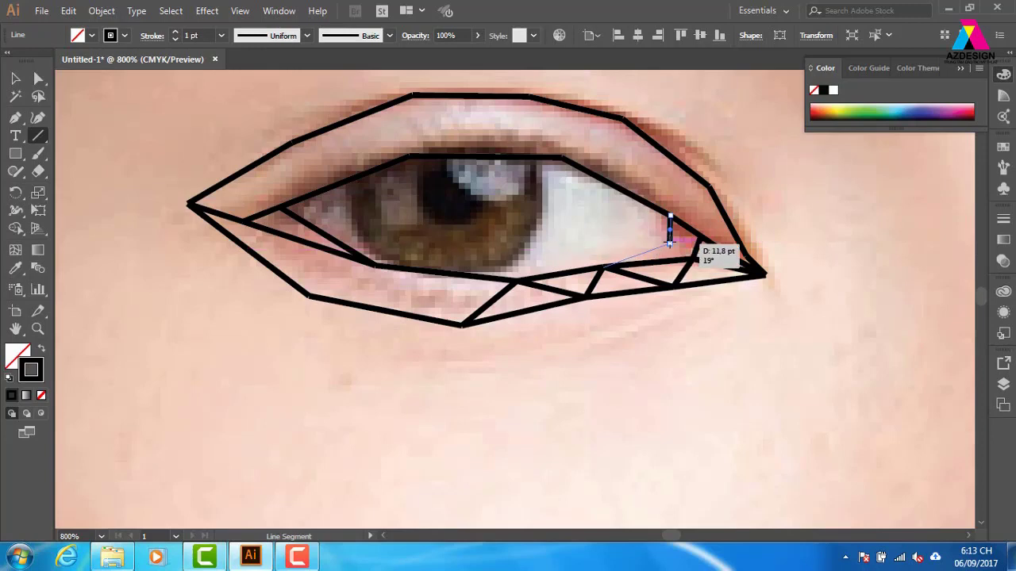
left_click_drag(669, 244, 694, 258)
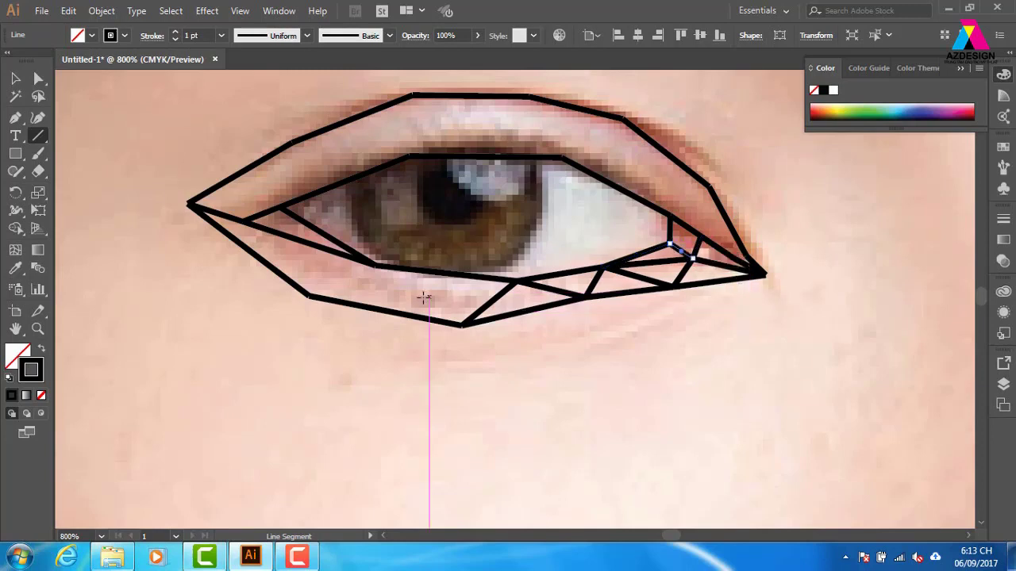
mouse_move(243, 221)
left_mouse_down()
mouse_move(375, 265)
mouse_move(462, 325)
left_mouse_up()
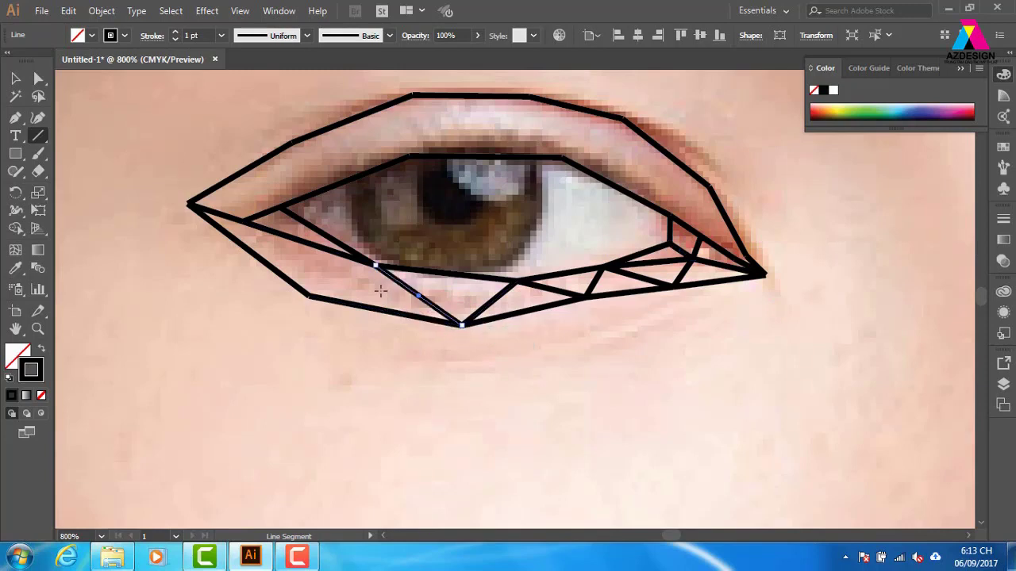
left_click_drag(309, 296, 379, 264)
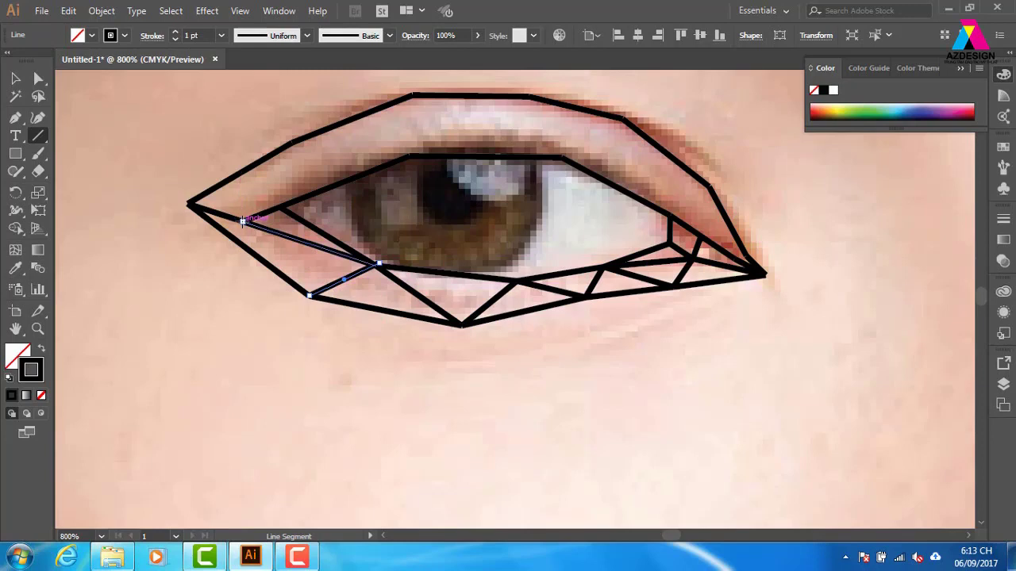
Split the band between crease and upper lid into triangles near both eye corners.
left_click_drag(242, 221, 292, 143)
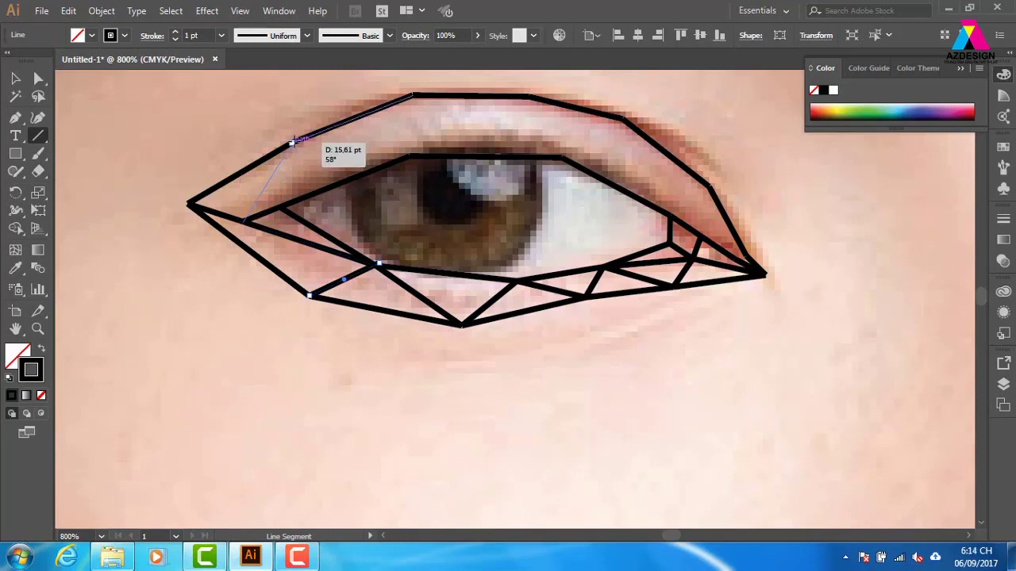
left_click_drag(409, 155, 413, 95)
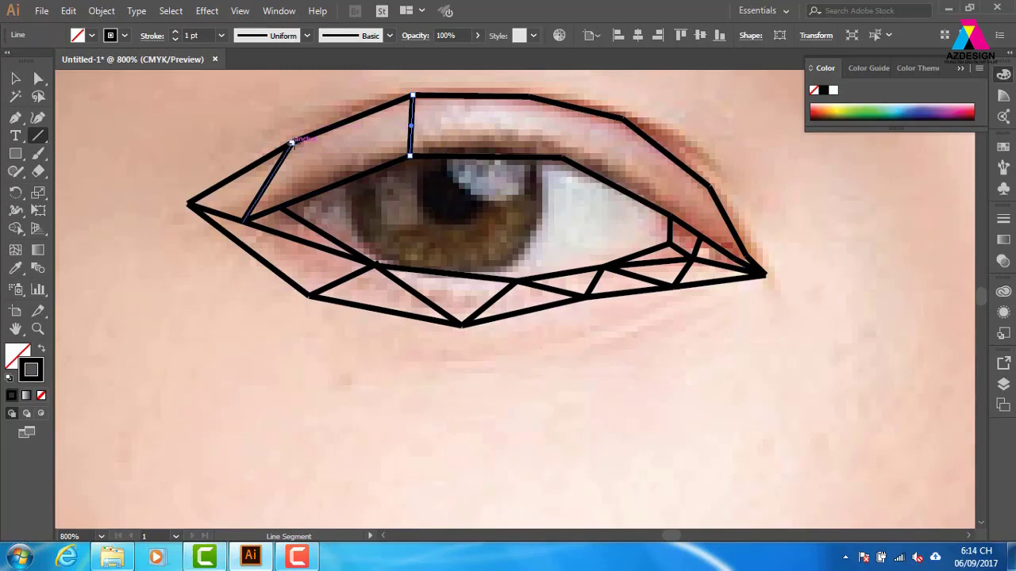
left_click_drag(292, 143, 409, 156)
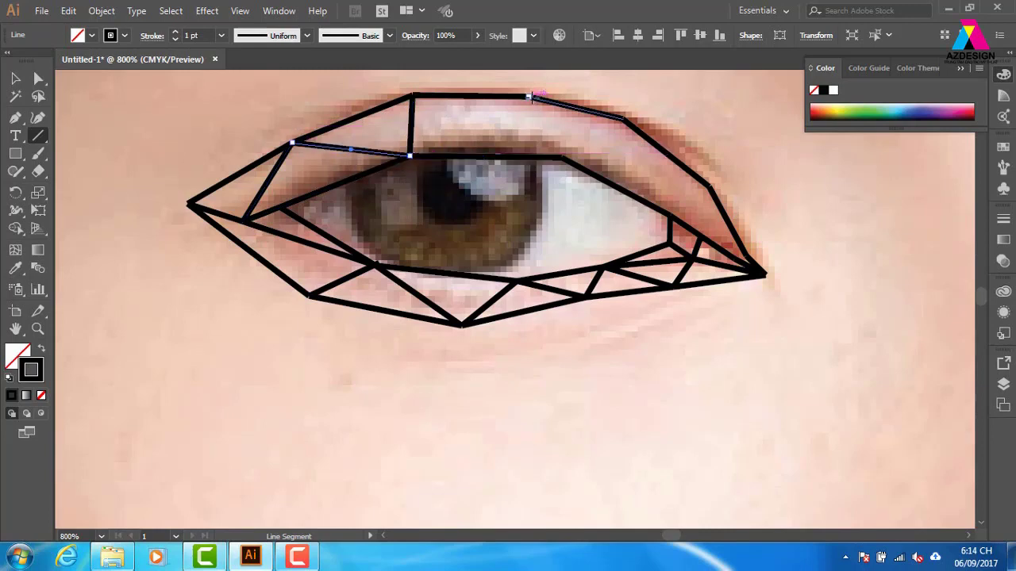
left_click_drag(528, 95, 410, 155)
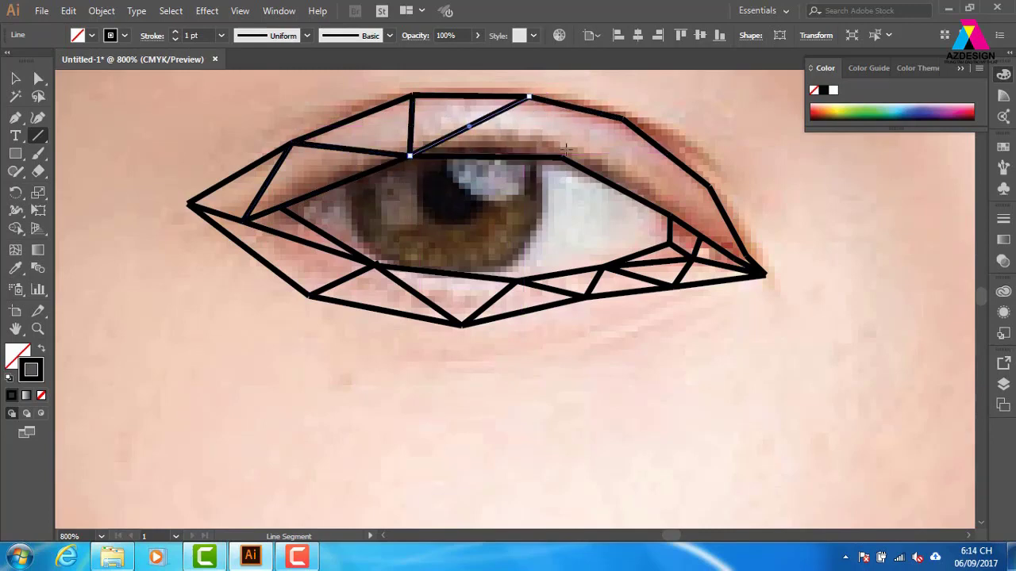
left_click_drag(561, 157, 529, 96)
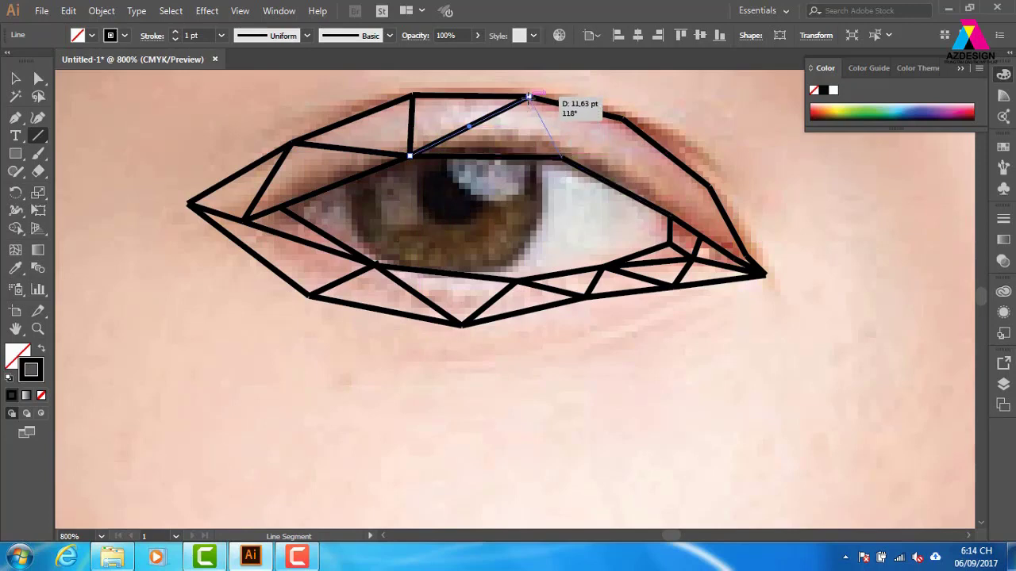
mouse_move(709, 187)
left_mouse_down()
mouse_move(623, 118)
mouse_move(669, 215)
left_mouse_up()
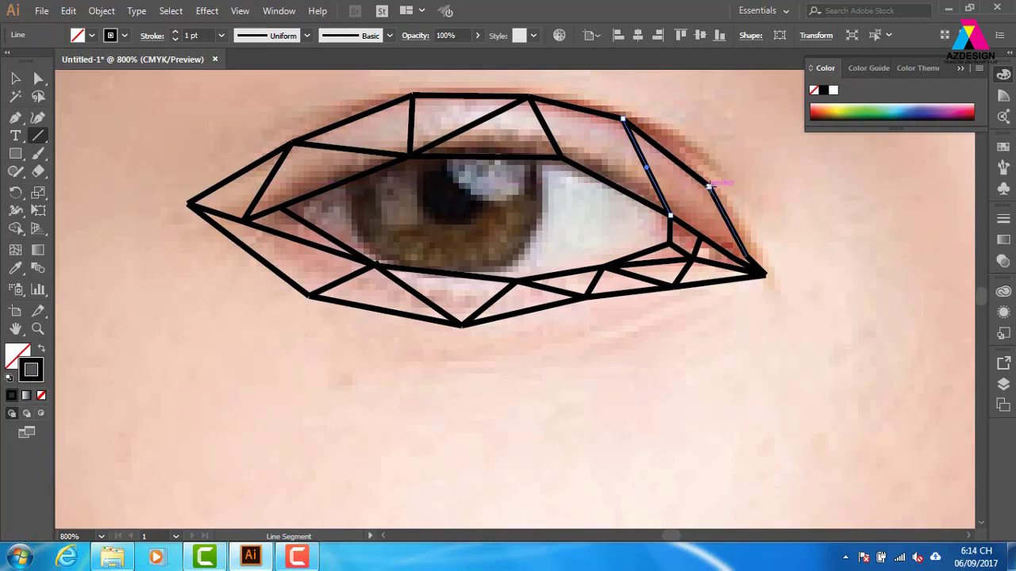
left_click_drag(708, 186, 670, 215)
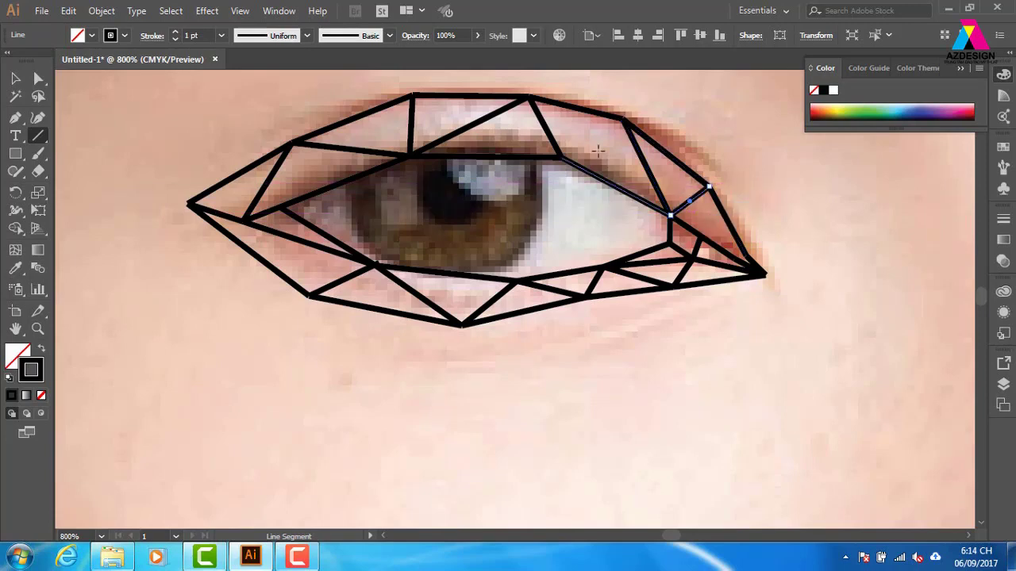
left_click_drag(623, 119, 562, 157)
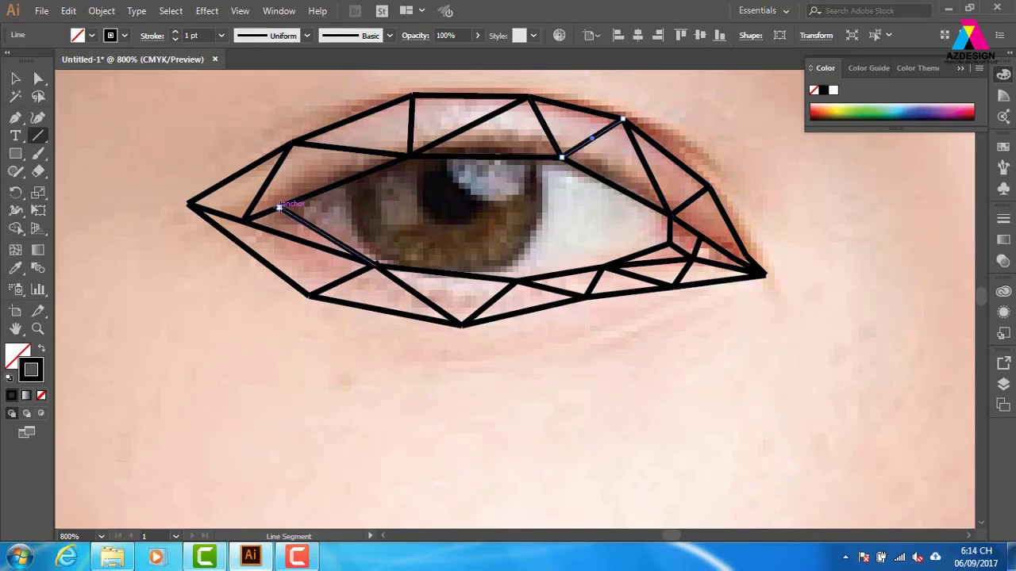
left_click_drag(280, 207, 291, 144)
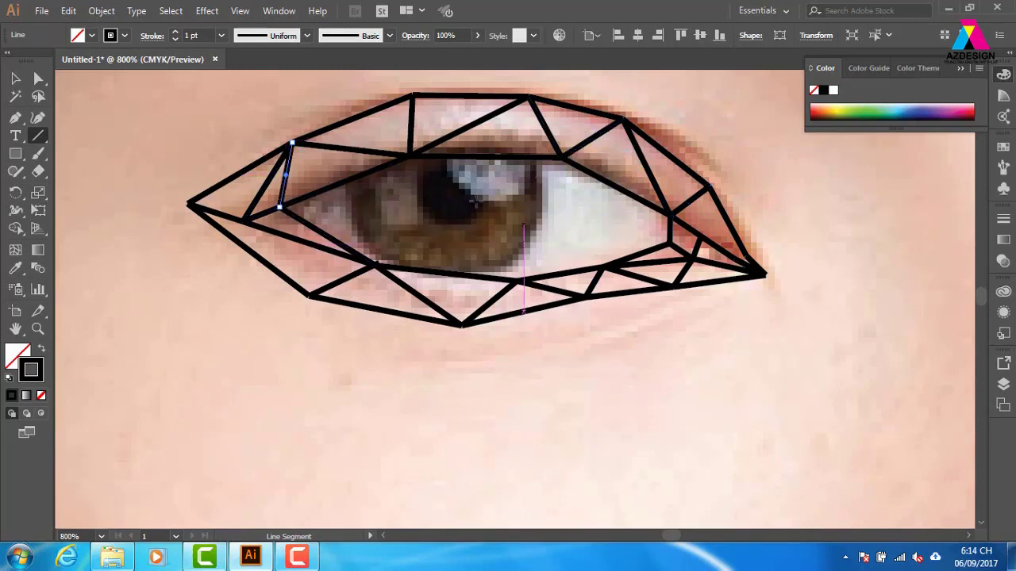
Outline the iris with connected lines from its left side around to the upper lid.
left_click_drag(347, 181, 357, 229)
left_click_drag(397, 273, 357, 229)
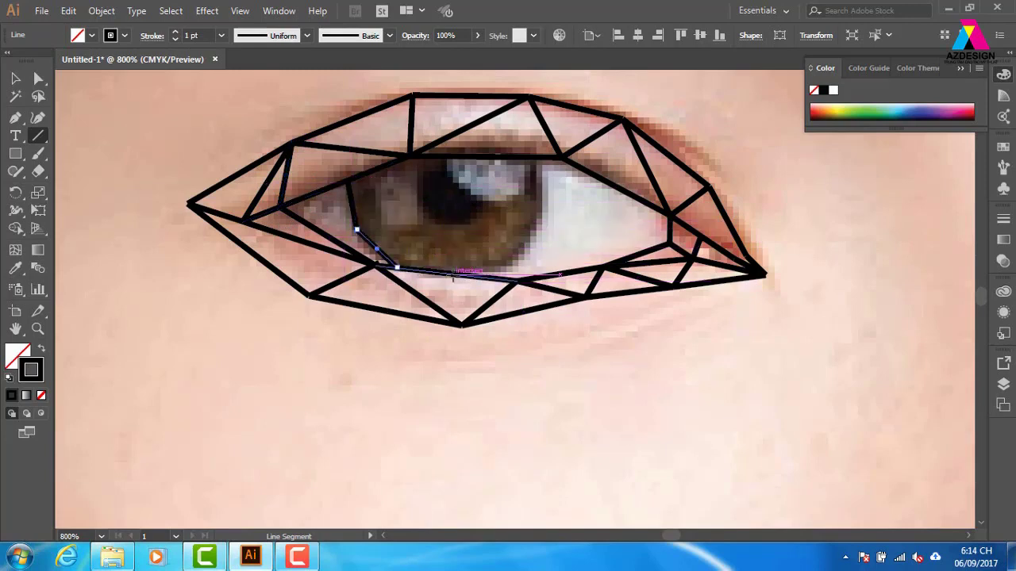
mouse_move(454, 276)
left_mouse_down()
mouse_move(517, 250)
mouse_move(512, 259)
left_mouse_up()
left_click_drag(512, 257, 541, 213)
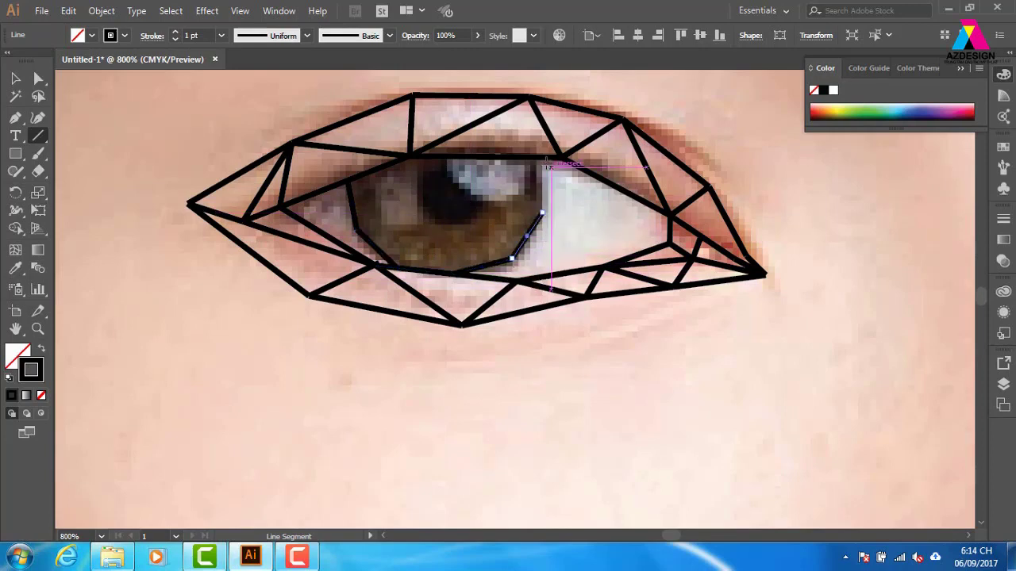
left_click_drag(538, 158, 542, 213)
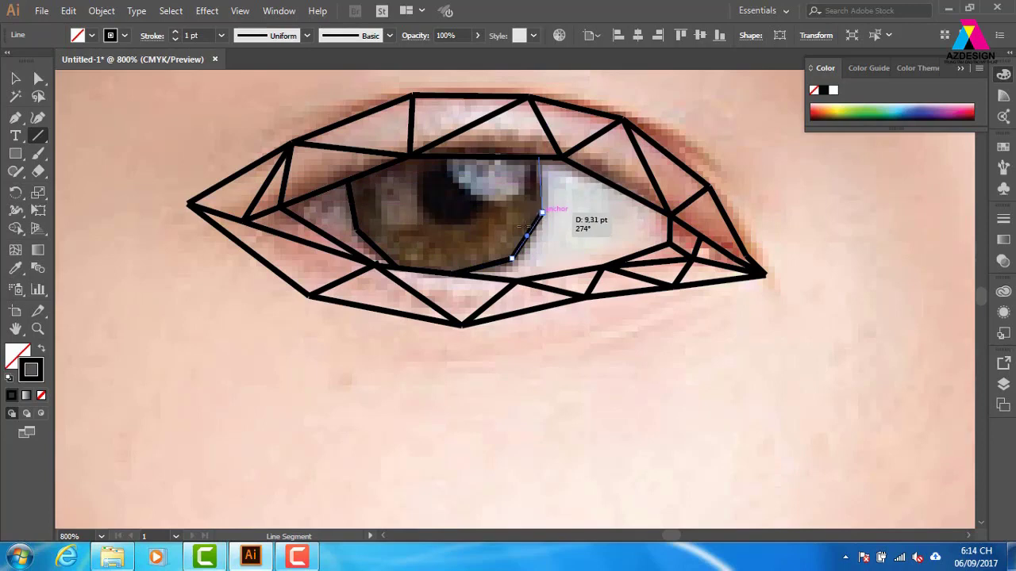
Facet the pupil and iris with lines joining the pupil to the iris edges.
mouse_move(420, 153)
left_mouse_down()
mouse_move(428, 214)
mouse_move(418, 192)
left_mouse_up()
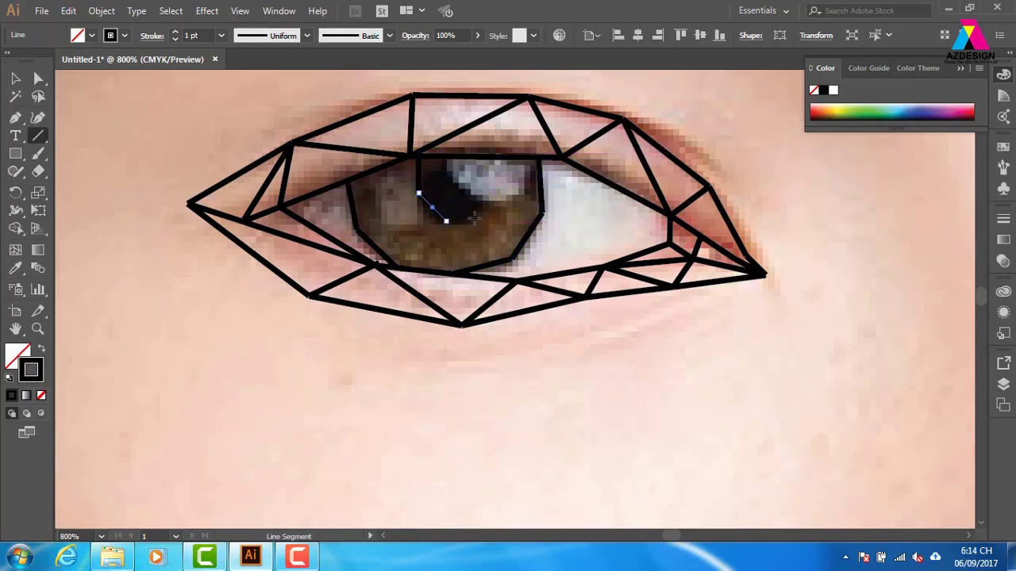
mouse_move(488, 212)
left_mouse_down()
mouse_move(447, 221)
mouse_move(521, 175)
left_mouse_up()
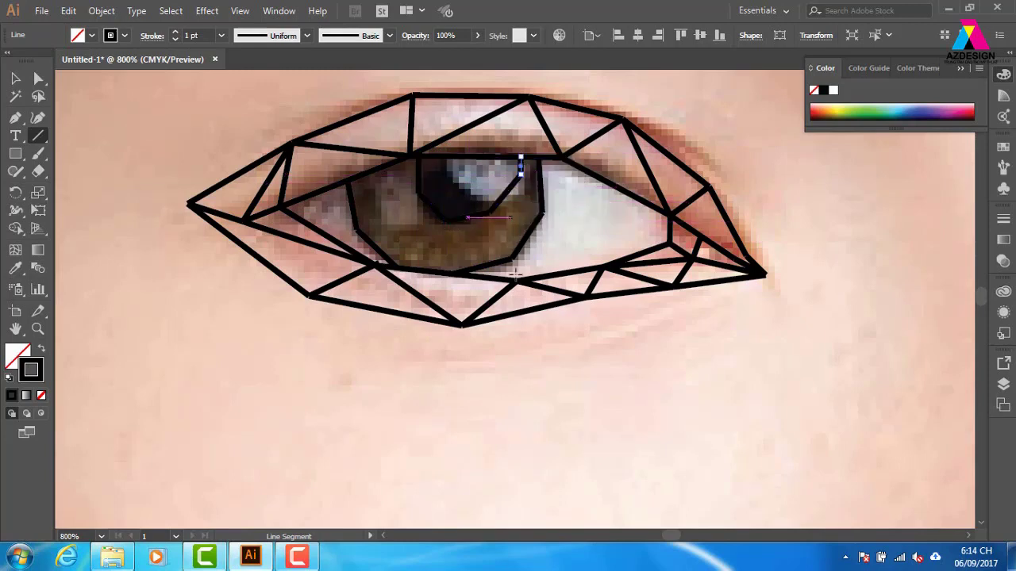
left_click_drag(417, 195, 356, 230)
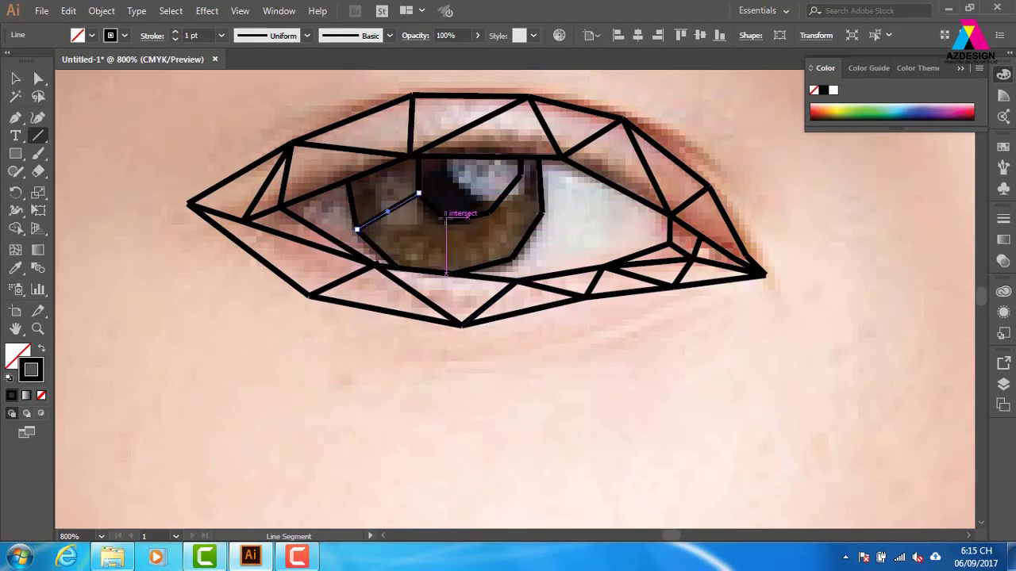
left_click_drag(445, 221, 452, 274)
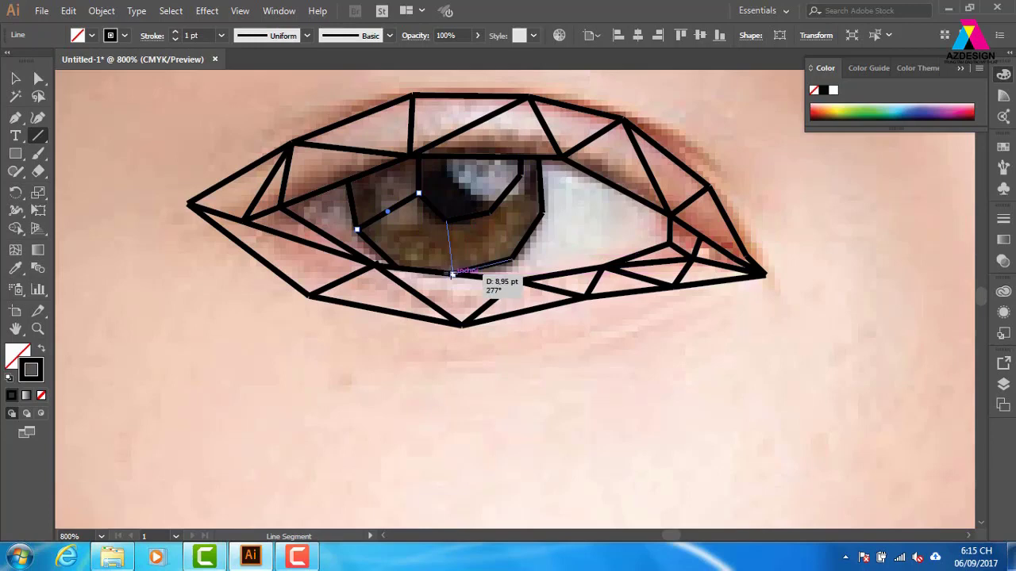
left_click_drag(489, 212, 512, 258)
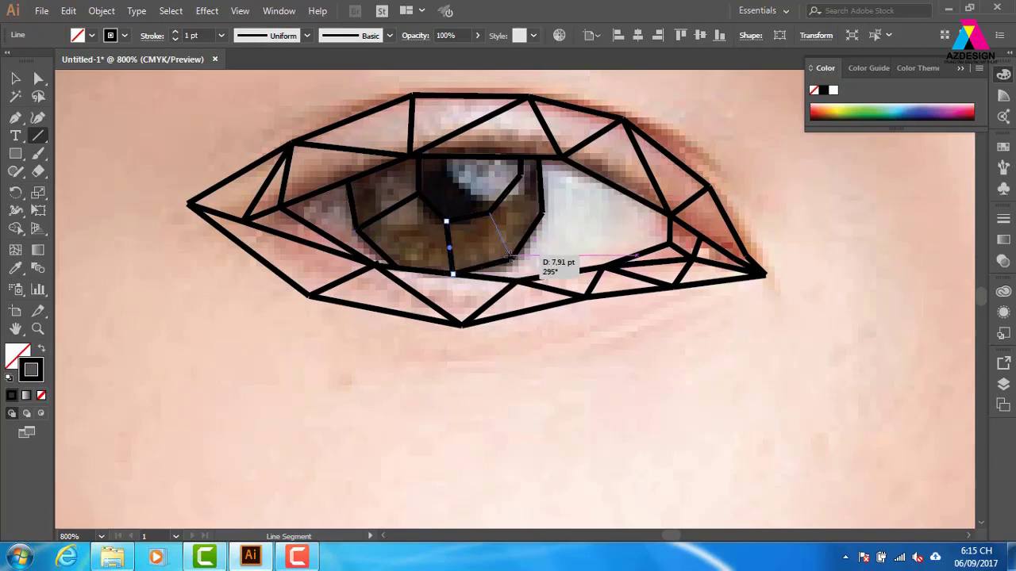
left_click_drag(520, 173, 542, 213)
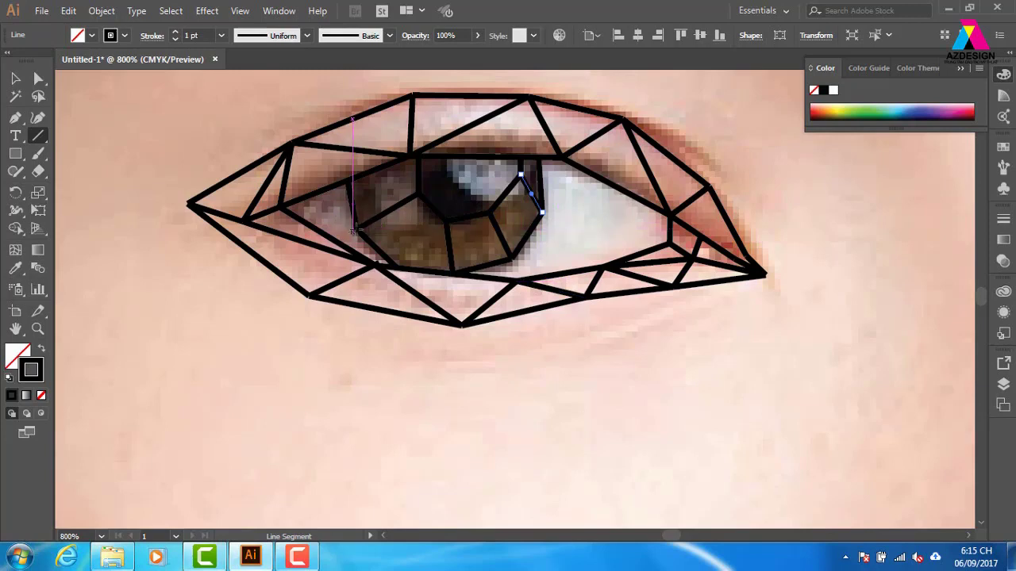
mouse_move(418, 195)
left_mouse_down()
mouse_move(356, 229)
mouse_move(284, 205)
left_mouse_up()
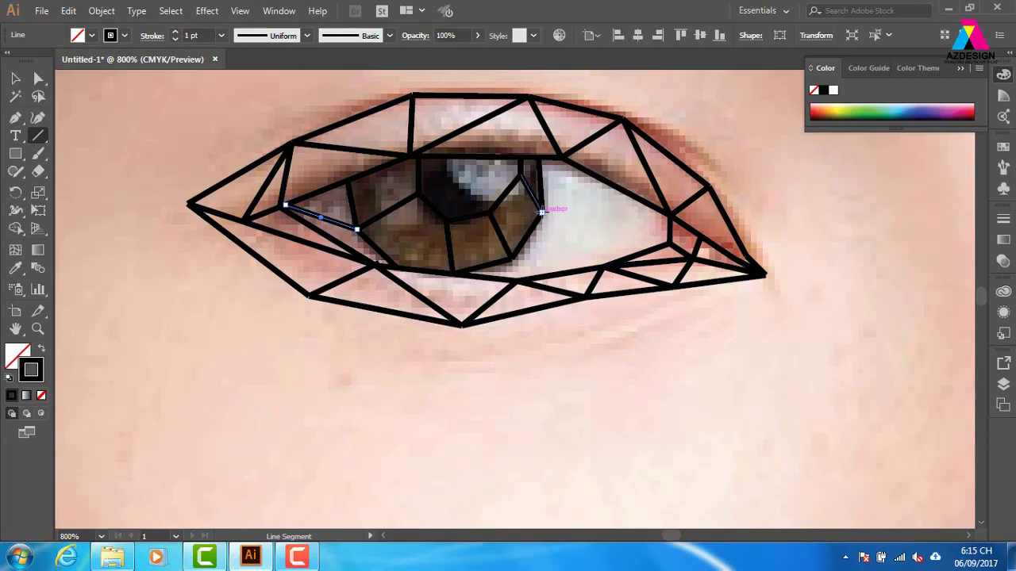
Split the eye white toward the outer corner into triangles meeting at one vertex.
left_click_drag(541, 212, 592, 220)
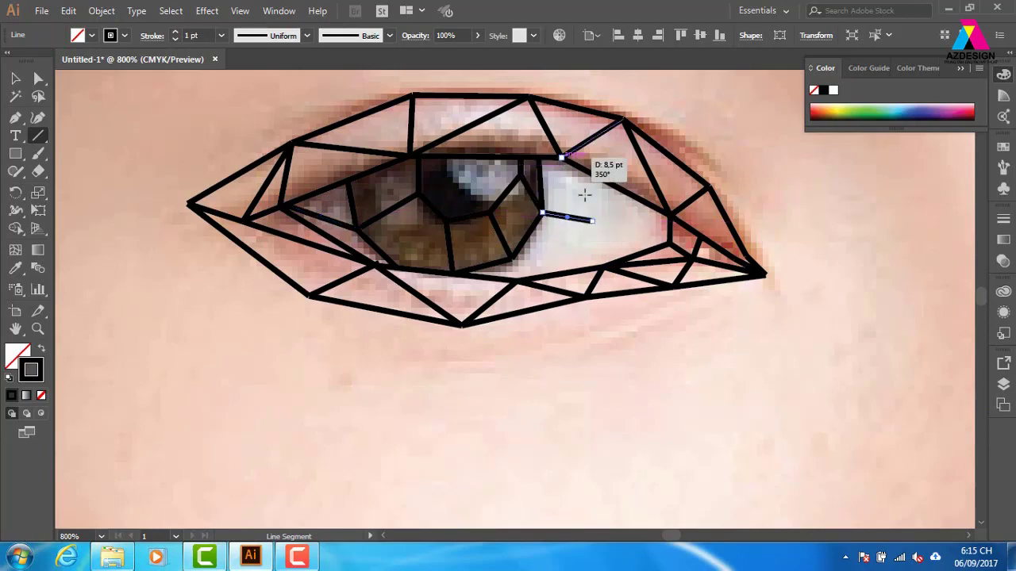
left_click_drag(584, 194, 592, 226)
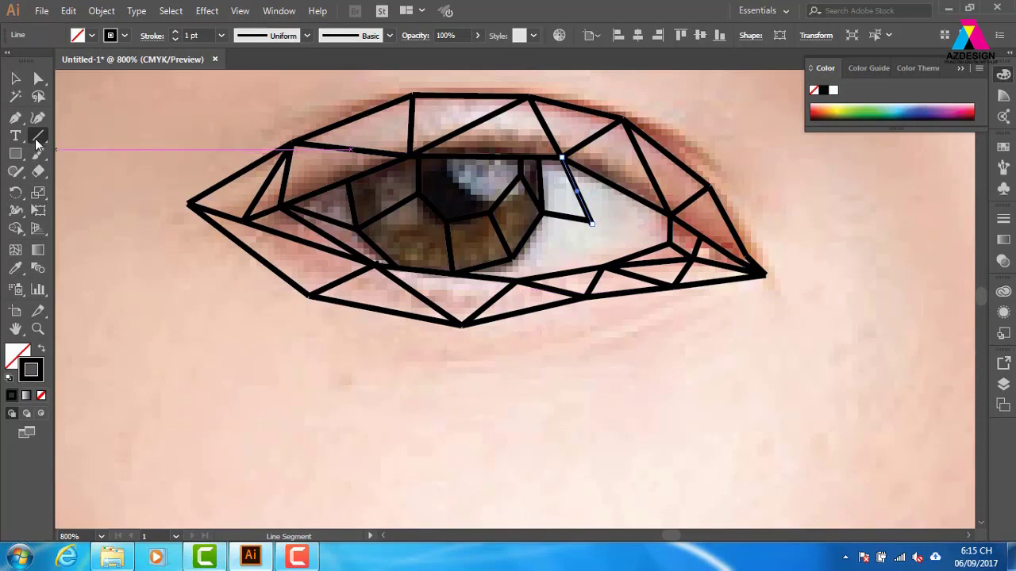
left_click_drag(515, 279, 592, 227)
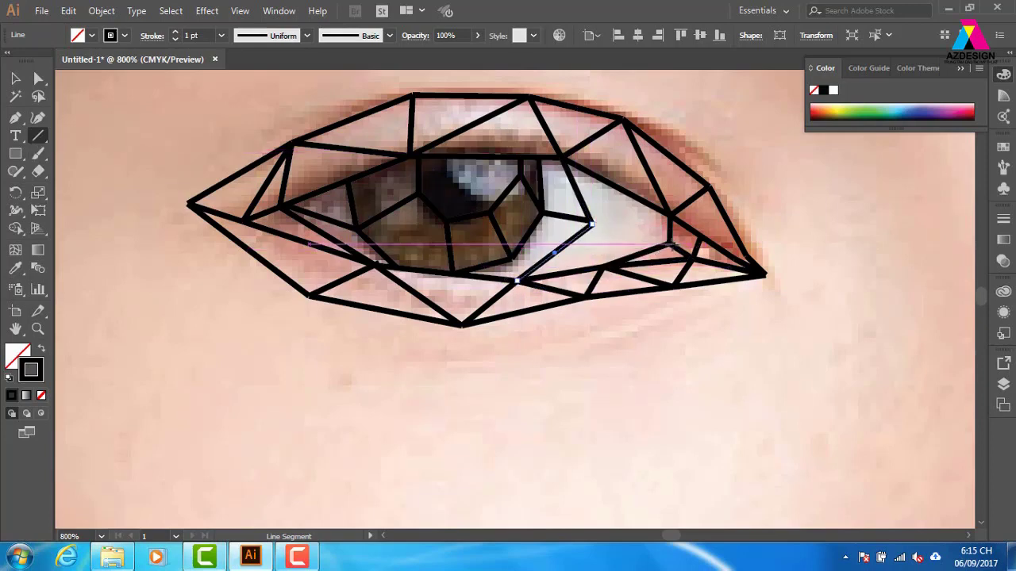
left_click_drag(668, 244, 592, 226)
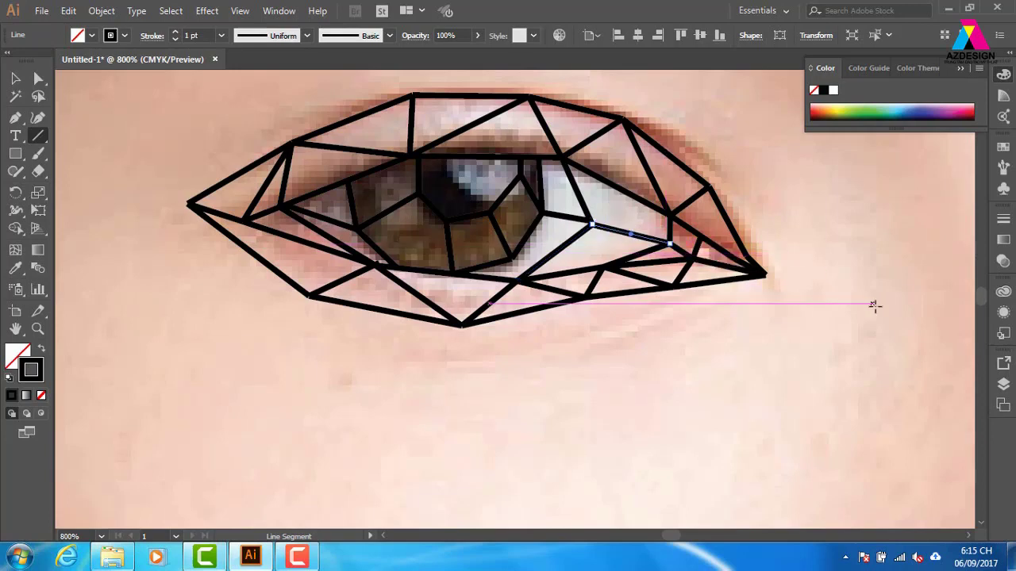
Zoom out and extend the mesh with lines climbing from the eye's outer corner toward the eyebrow.
key("ctrl+minus")
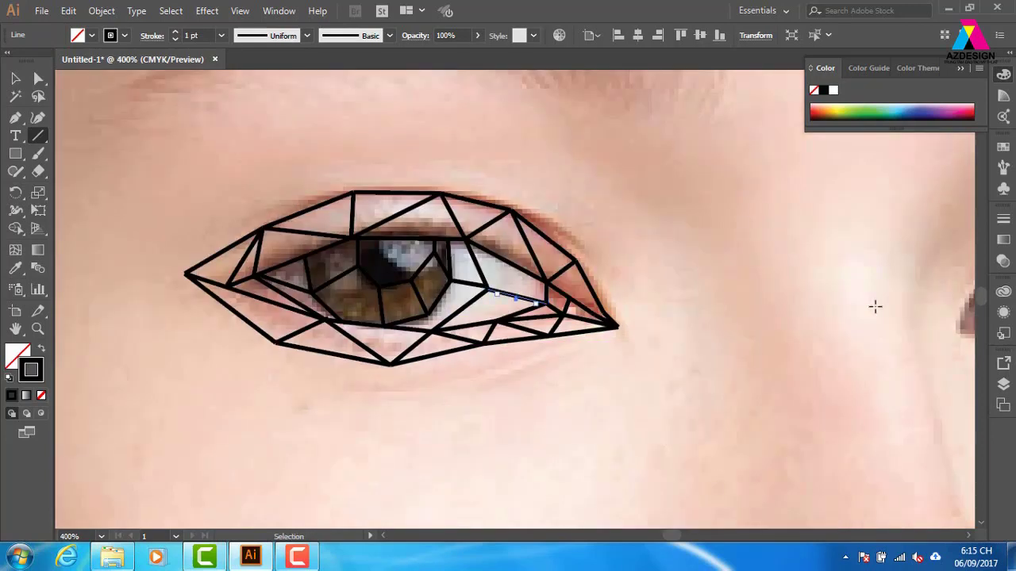
key("ctrl+minus")
left_click_drag(526, 342, 617, 360)
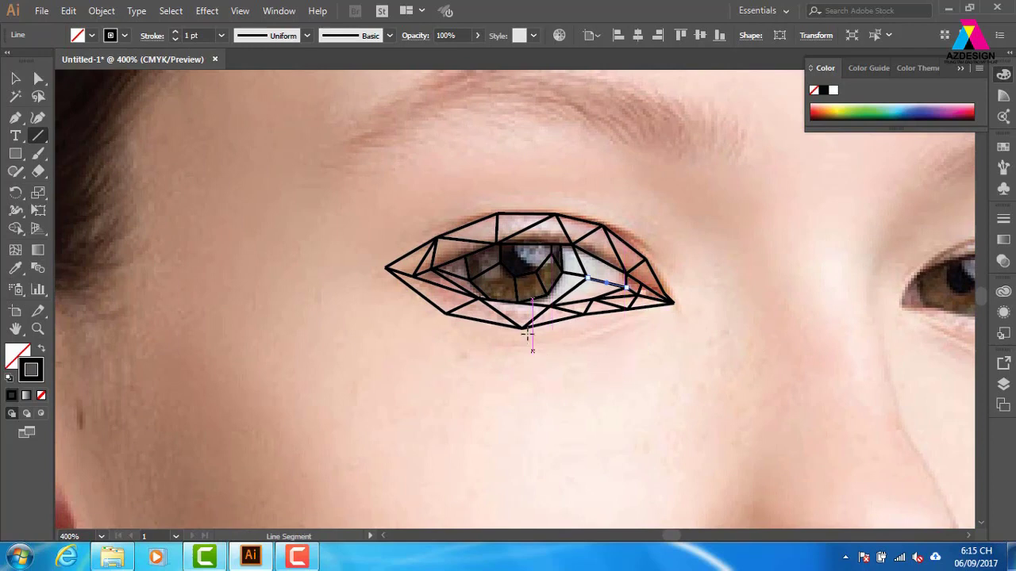
left_click_drag(548, 304, 550, 292)
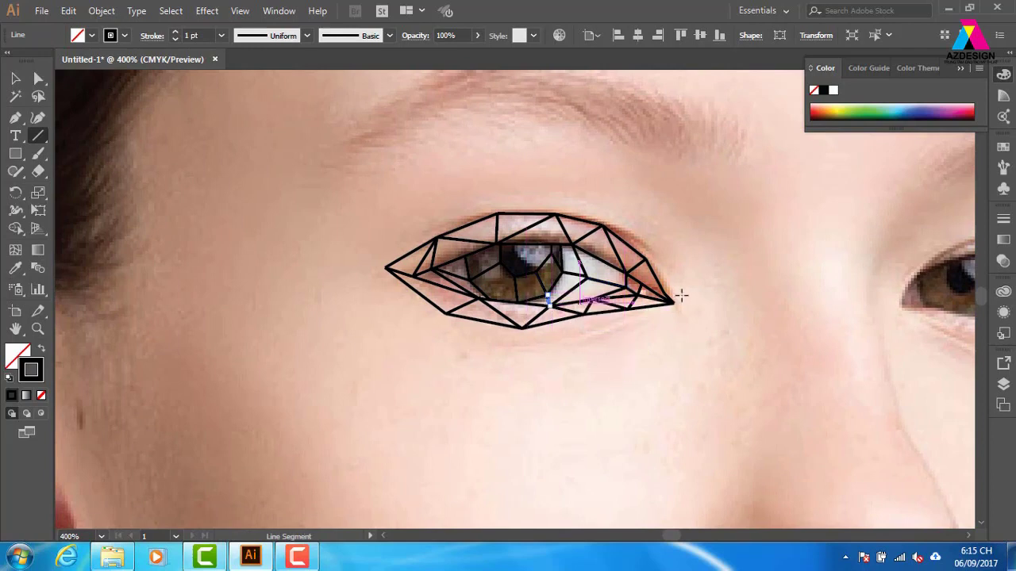
left_click_drag(703, 211, 624, 207)
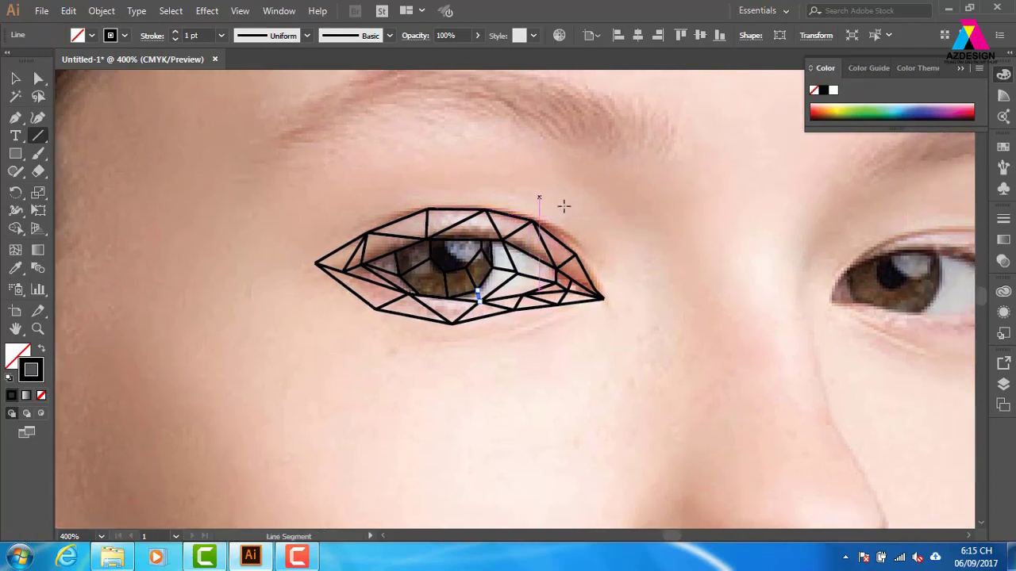
left_click_drag(503, 198, 510, 227)
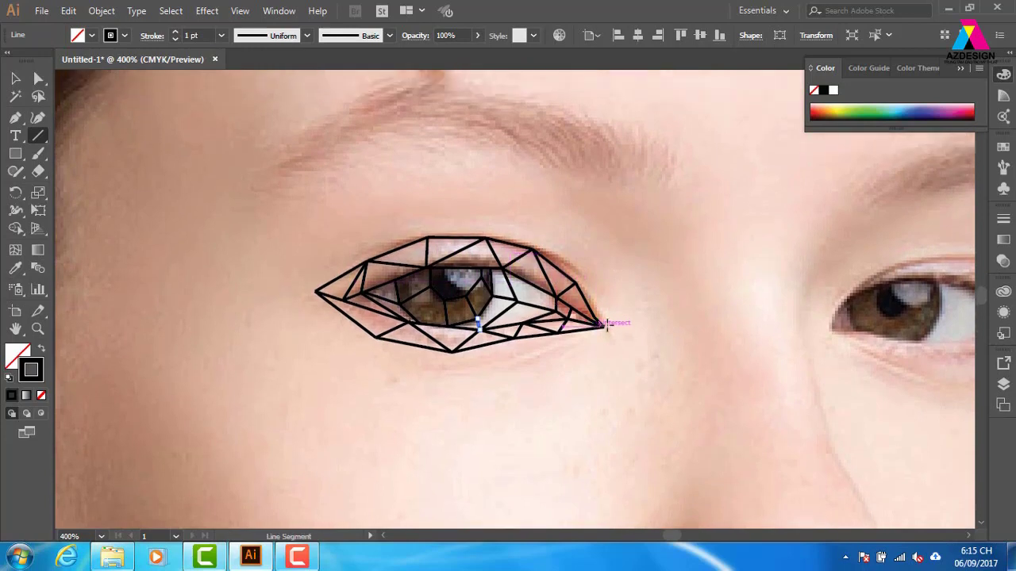
left_click_drag(603, 325, 611, 252)
Draw the eyebrow's outer V above the eye corner and its upper edge toward the centre.
left_click_drag(563, 169, 612, 252)
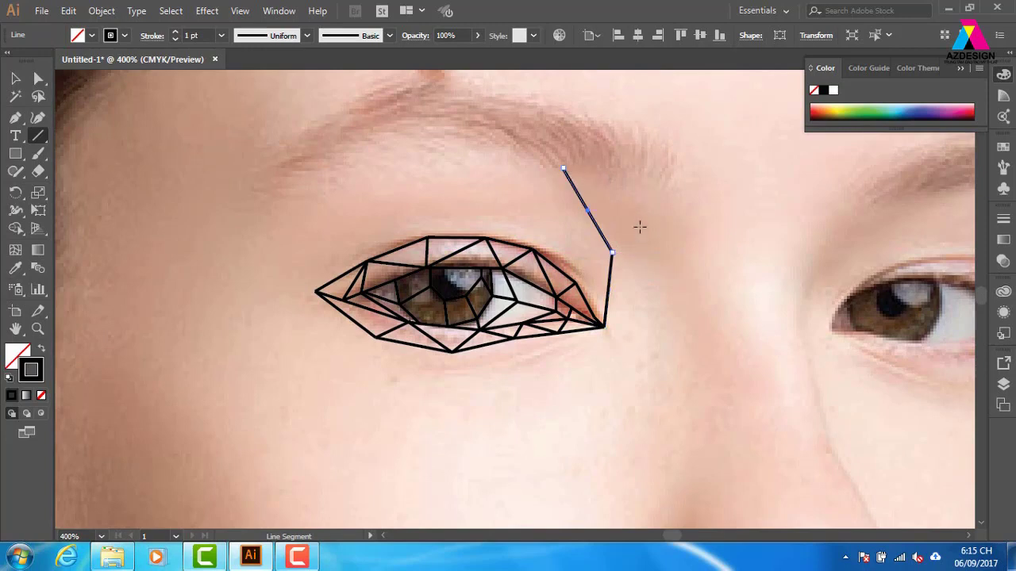
left_click_drag(657, 190, 612, 252)
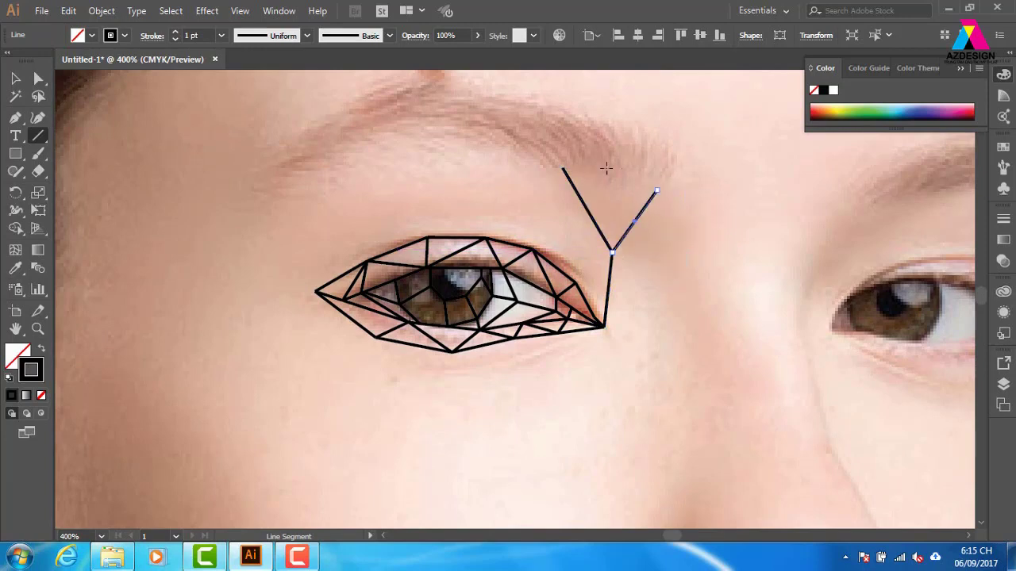
mouse_move(563, 169)
left_mouse_down()
mouse_move(664, 188)
mouse_move(651, 139)
mouse_move(562, 113)
left_mouse_up()
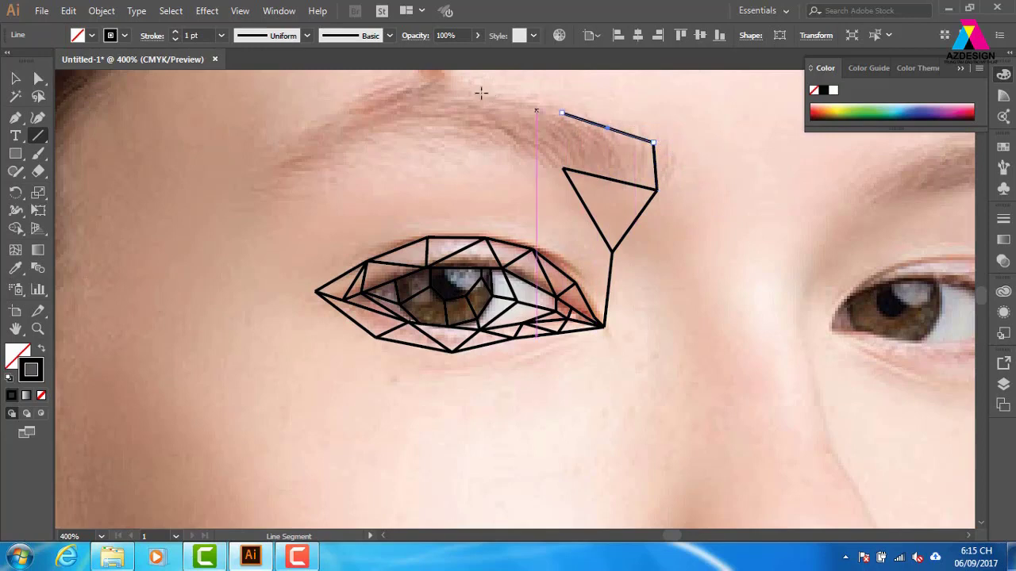
left_click_drag(428, 86, 562, 112)
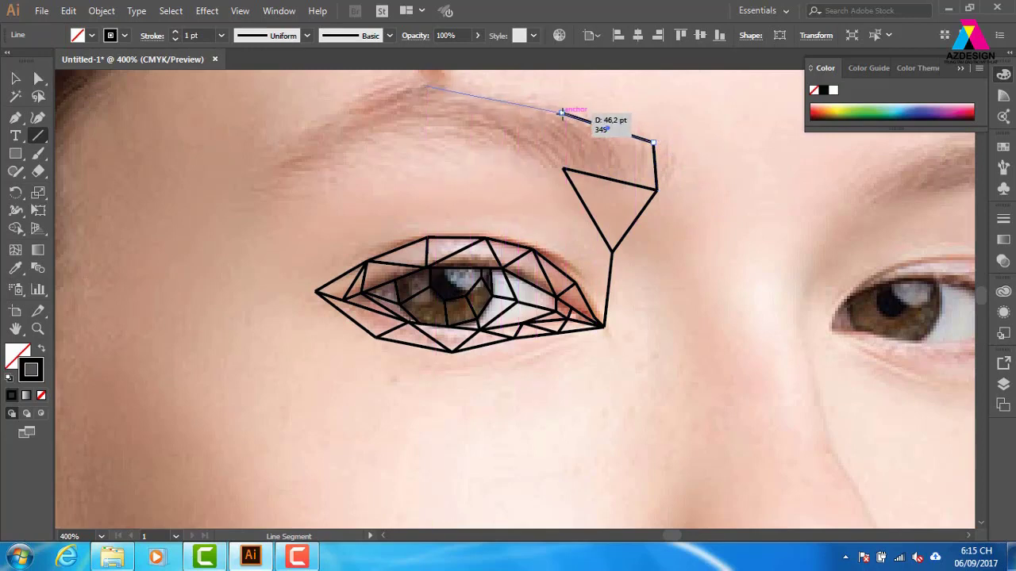
left_click_drag(451, 103, 427, 86)
left_click_drag(340, 110, 427, 85)
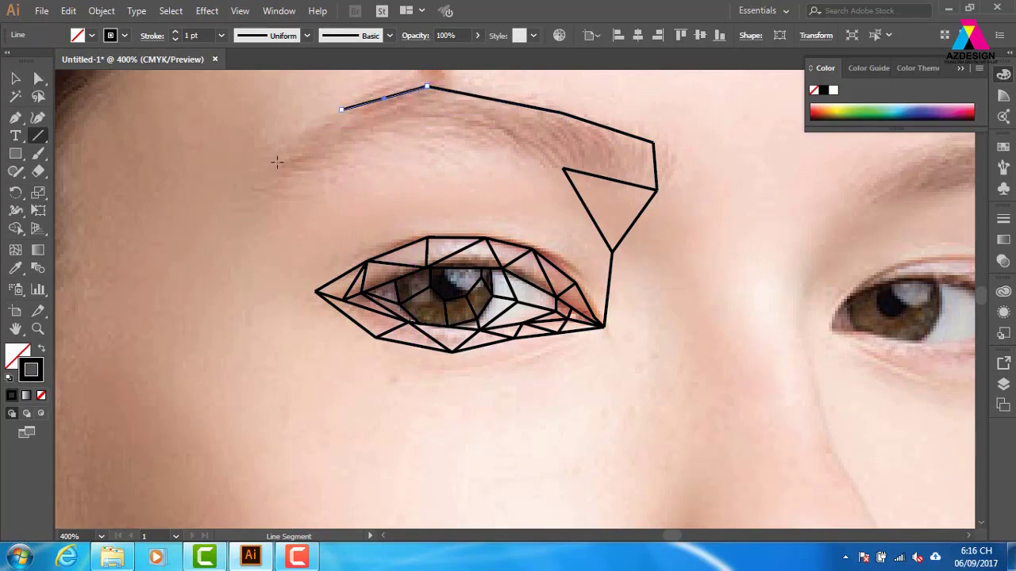
Close the eyebrow's inner tip and lower edge, then add vertical and diagonal dividers across its tail.
left_click_drag(269, 166, 341, 109)
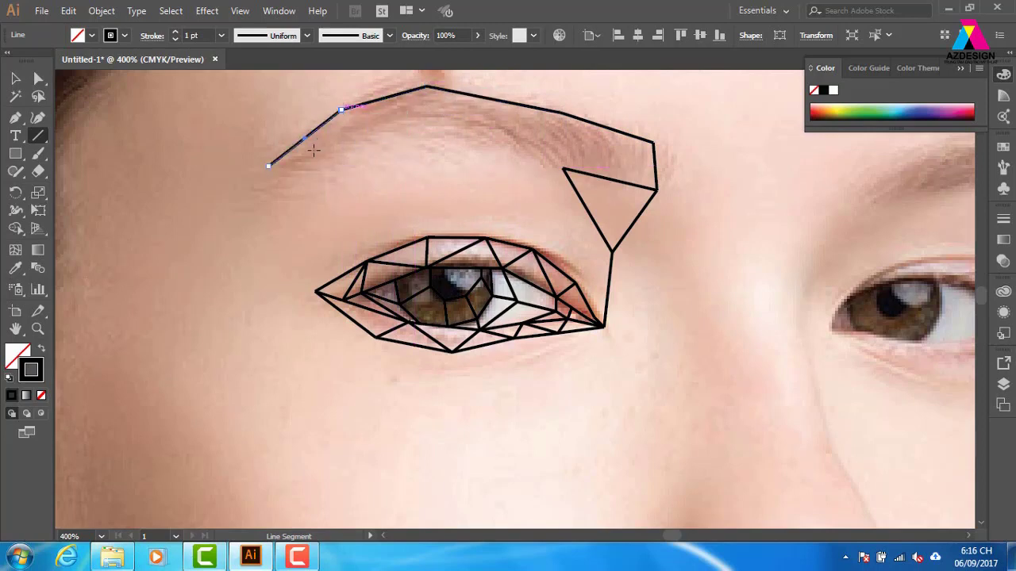
left_click_drag(268, 165, 249, 203)
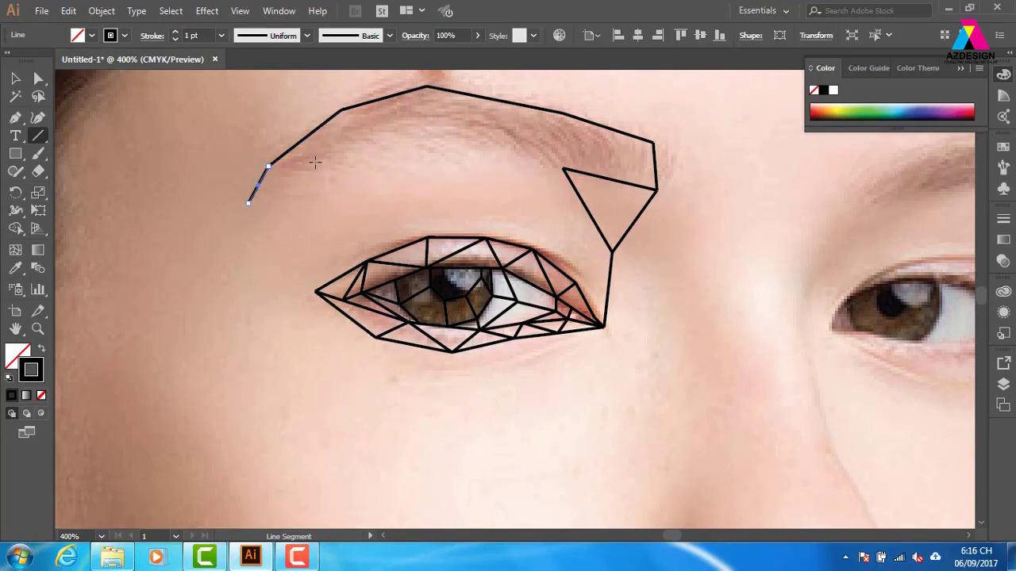
mouse_move(270, 185)
left_mouse_down()
mouse_move(247, 202)
mouse_move(380, 131)
left_mouse_up()
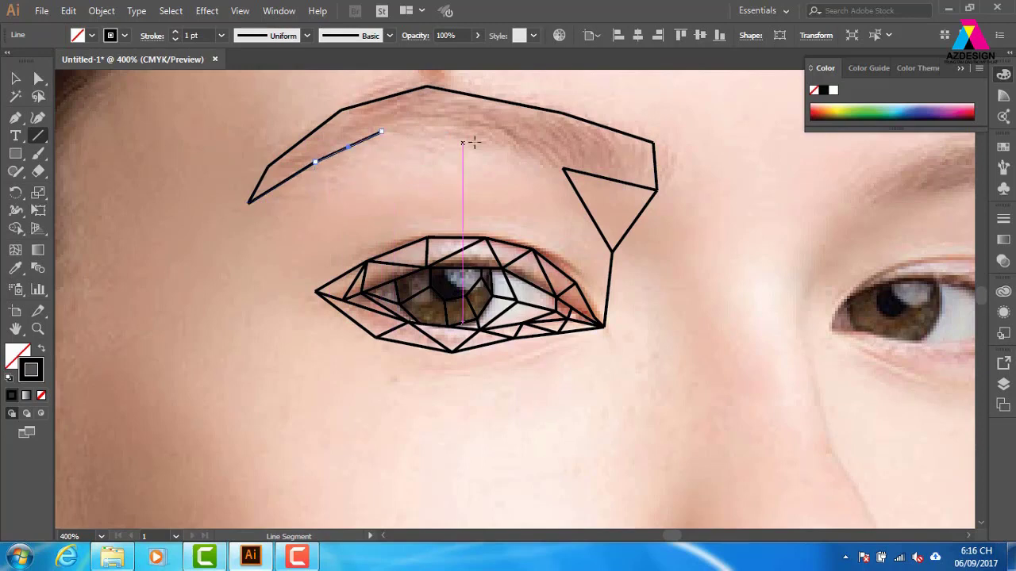
left_click_drag(475, 137, 381, 132)
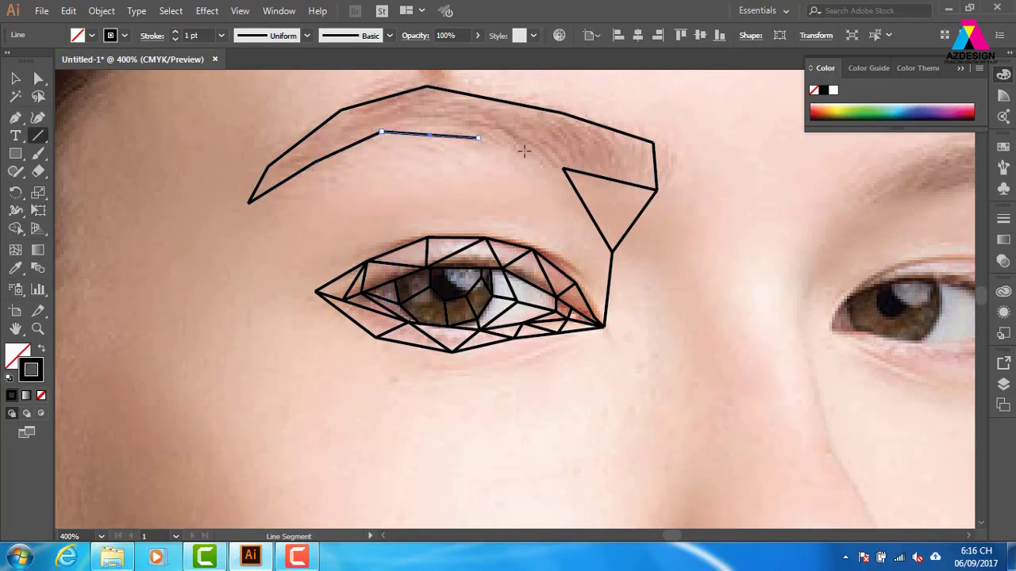
left_click_drag(562, 168, 477, 137)
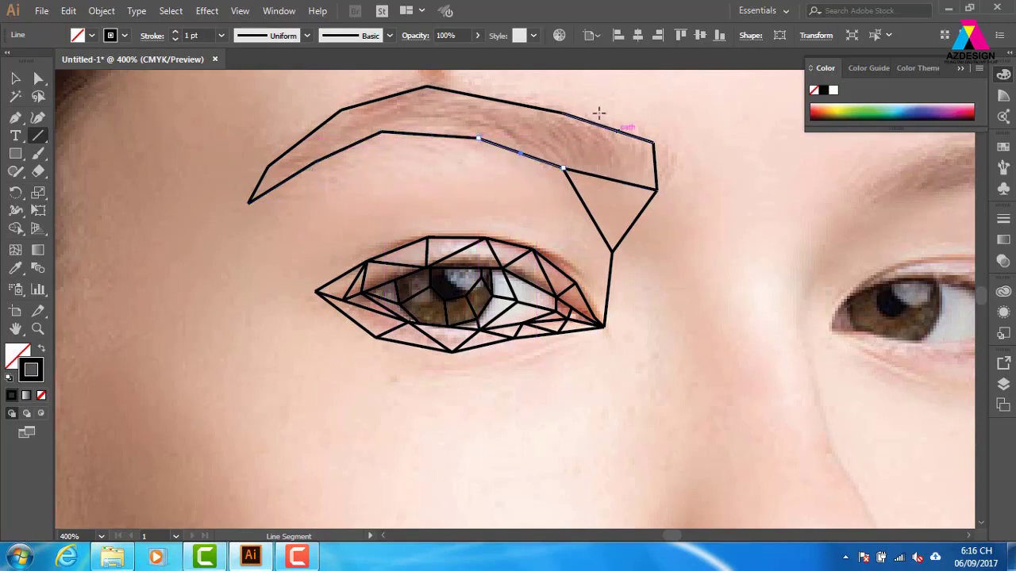
left_click_drag(561, 113, 561, 167)
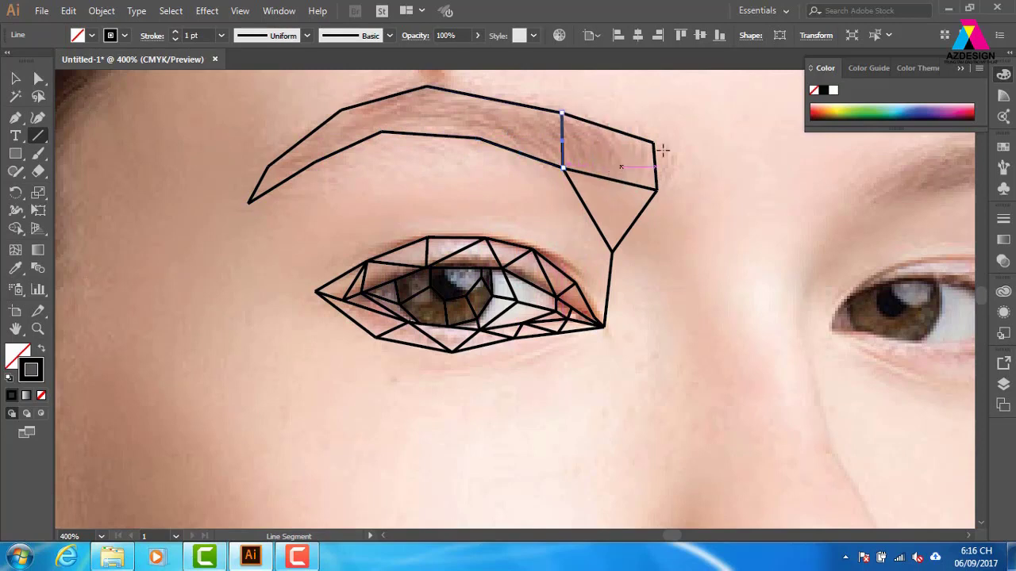
left_click_drag(652, 143, 562, 167)
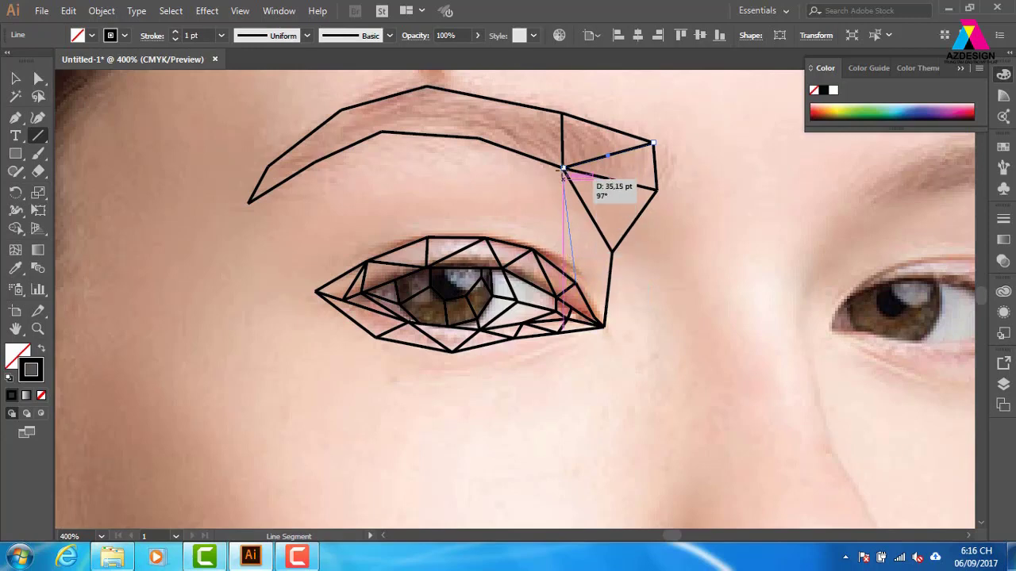
Triangulate the eyebrow with diagonals between its upper and lower edge vertices.
left_click_drag(574, 282, 563, 167)
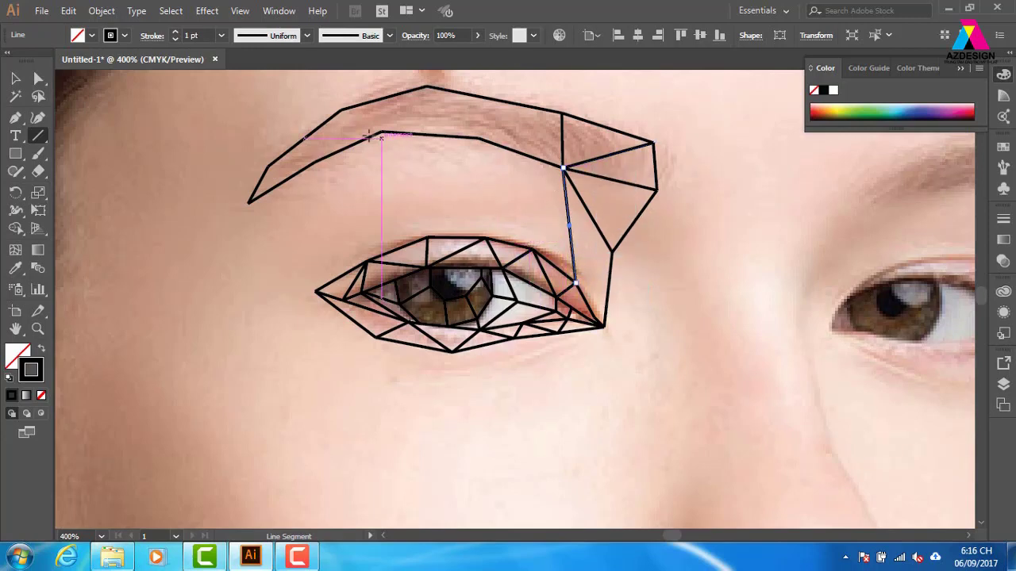
left_click_drag(384, 129, 341, 110)
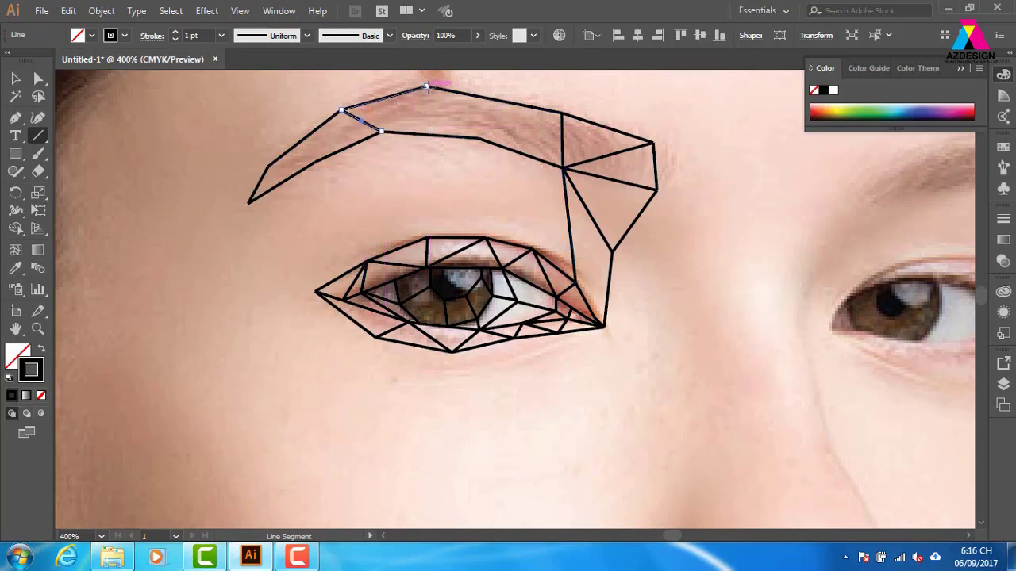
left_click_drag(427, 85, 479, 138)
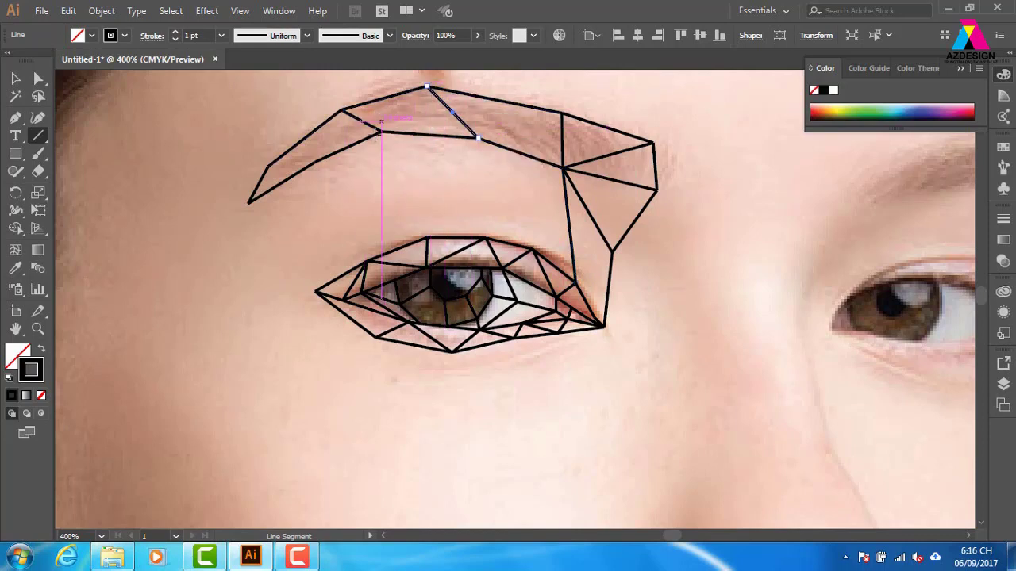
left_click_drag(382, 130, 426, 86)
left_click_drag(562, 111, 478, 138)
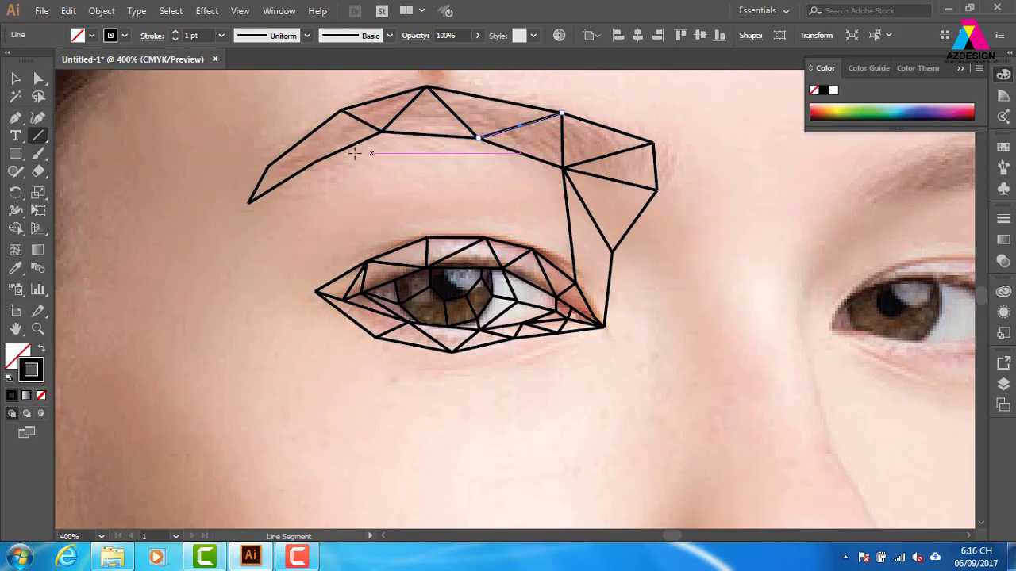
left_click_drag(340, 110, 315, 161)
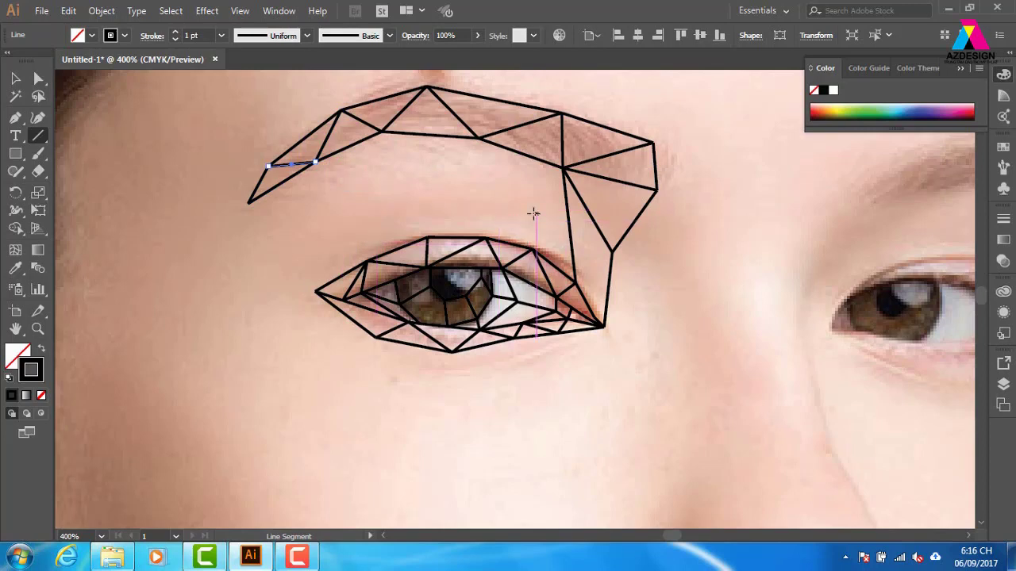
Connect five upper-eyelid vertices, from outer to inner corner, up to the brow vertices.
left_click_drag(532, 248, 562, 167)
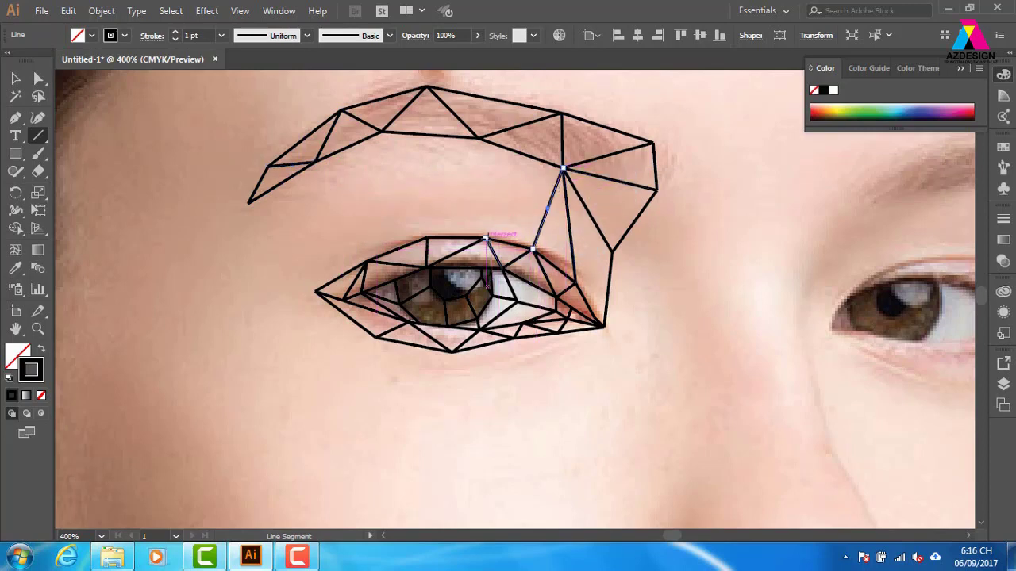
left_click_drag(486, 236, 477, 138)
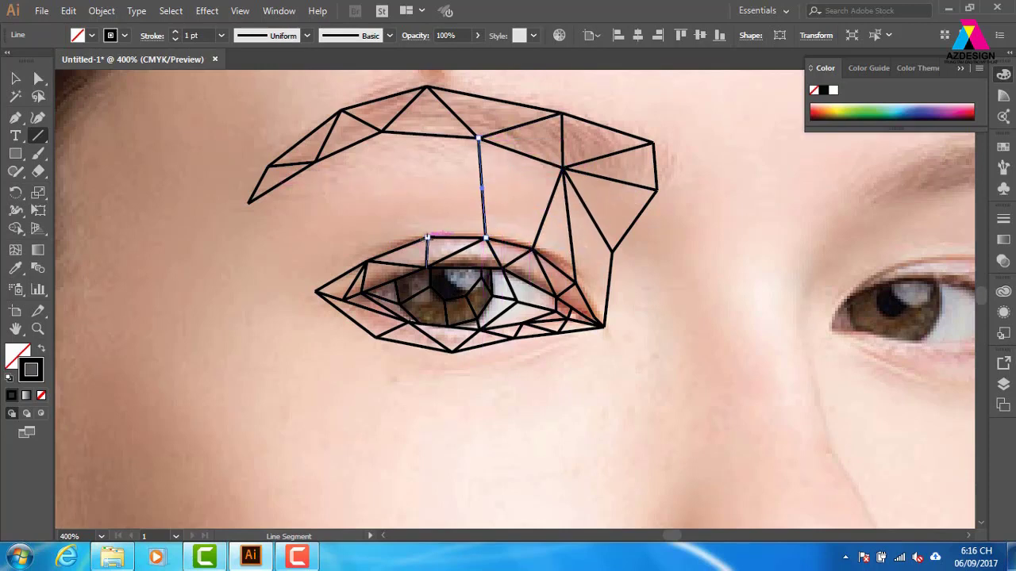
left_click_drag(427, 236, 381, 131)
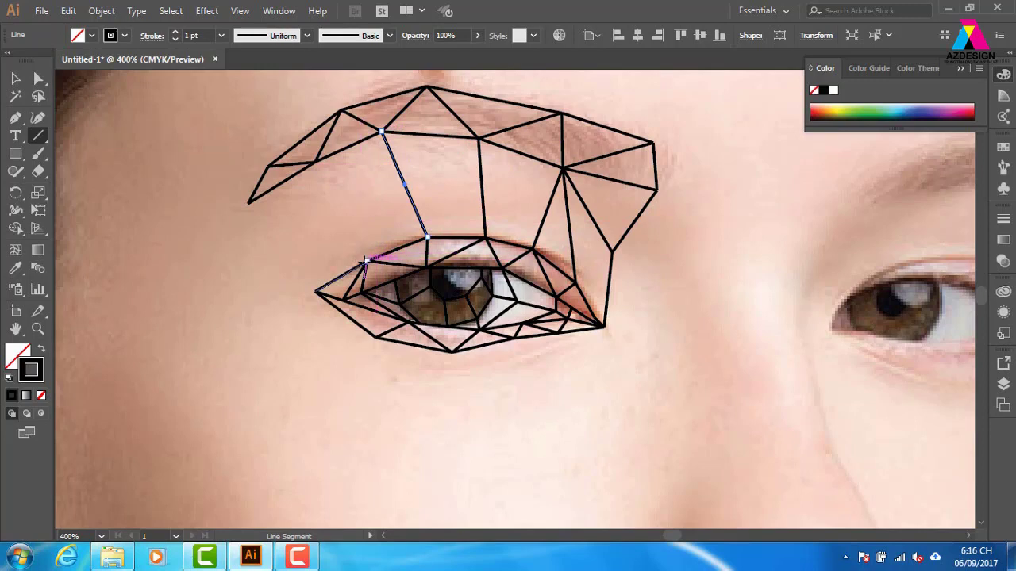
left_click_drag(365, 260, 316, 163)
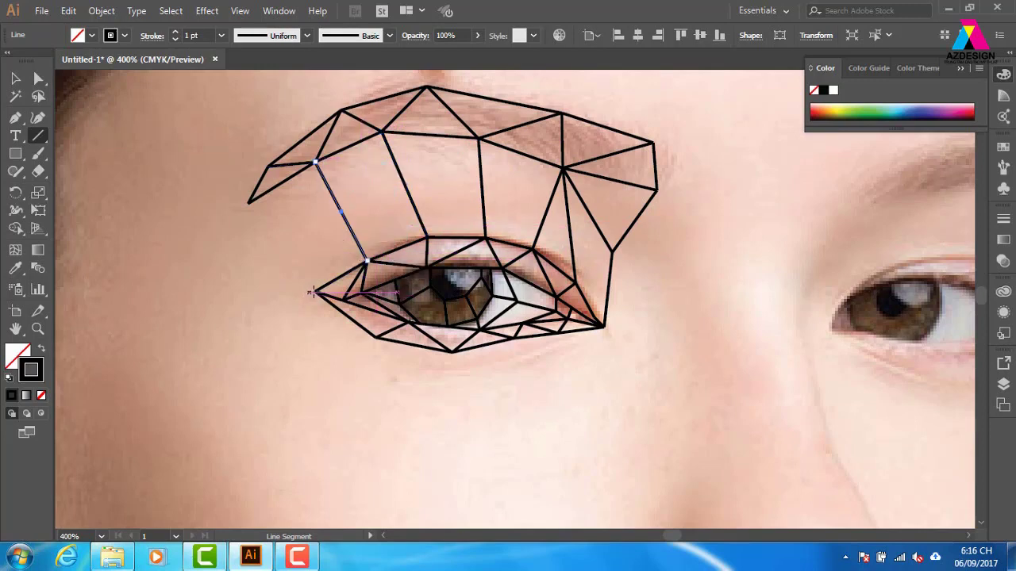
left_click_drag(314, 292, 249, 203)
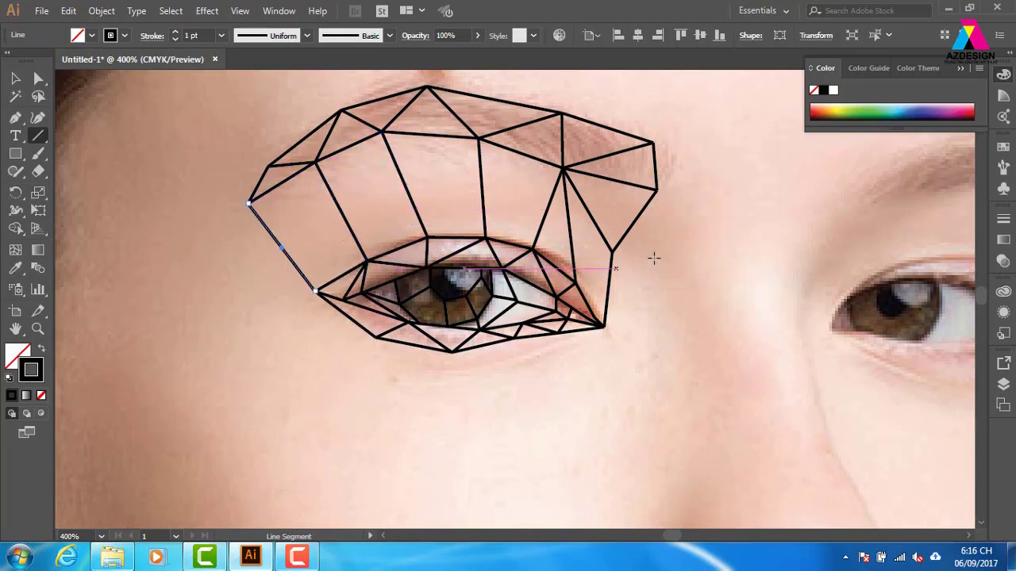
key("ctrl+minus")
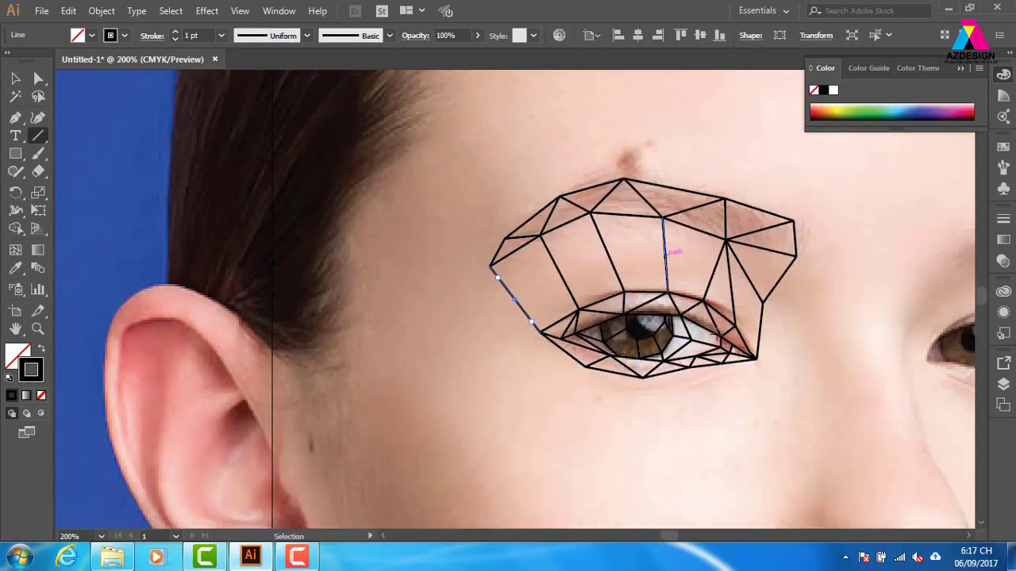
key("ctrl+minus")
left_click_drag(727, 339, 677, 300)
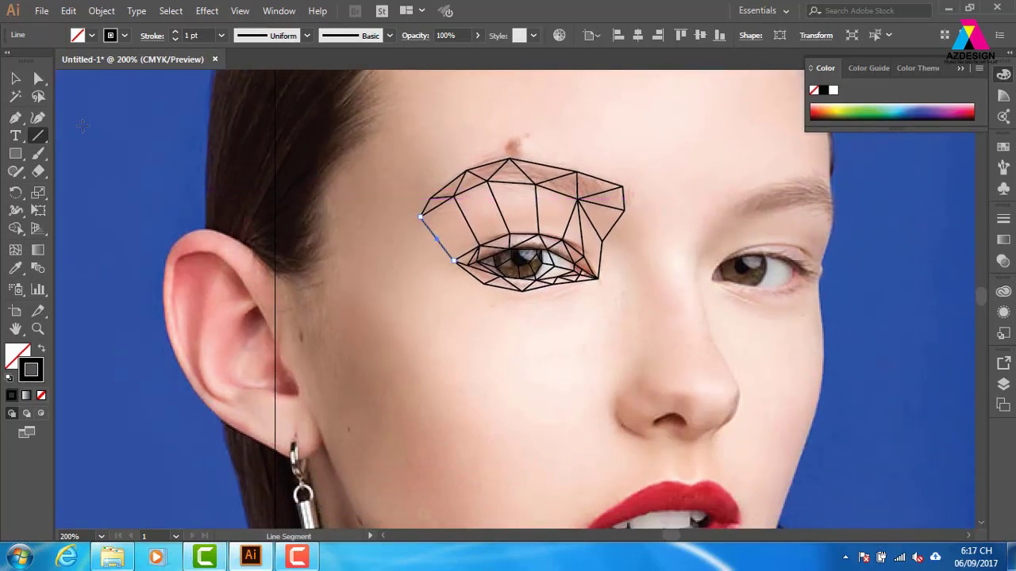
left_click(15, 78)
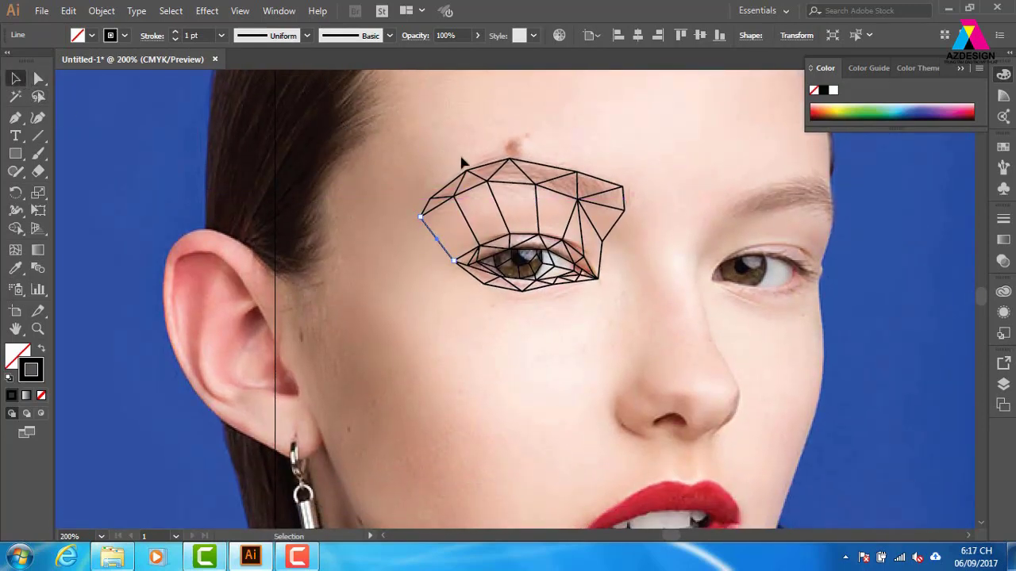
left_click_drag(405, 162, 672, 370)
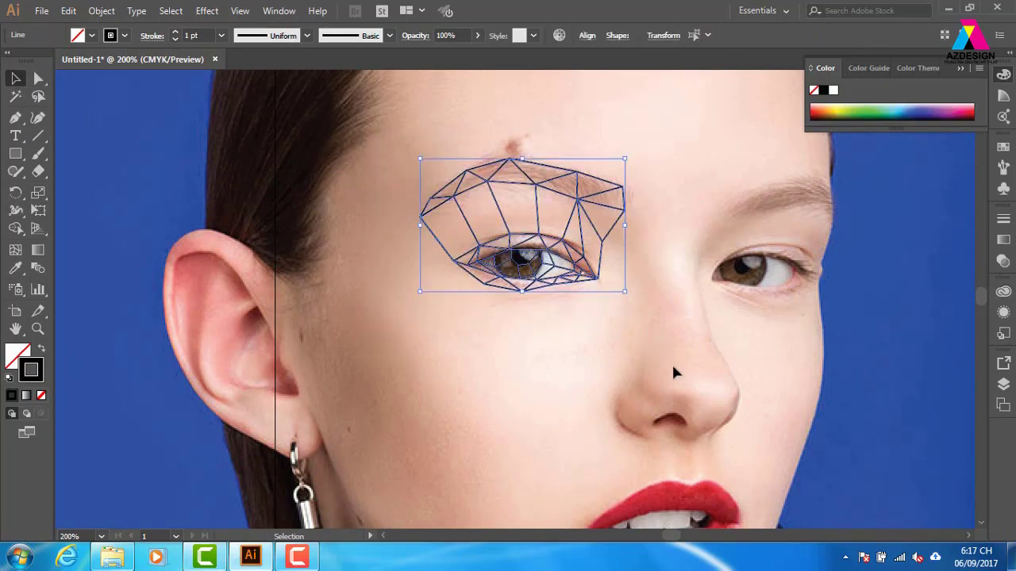
key("ctrl+plus")
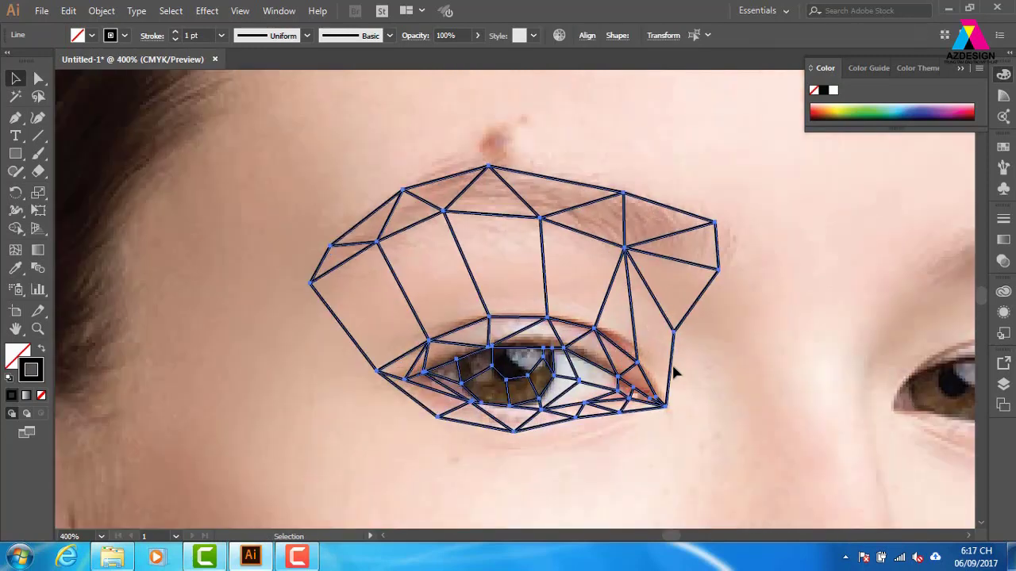
key("k")
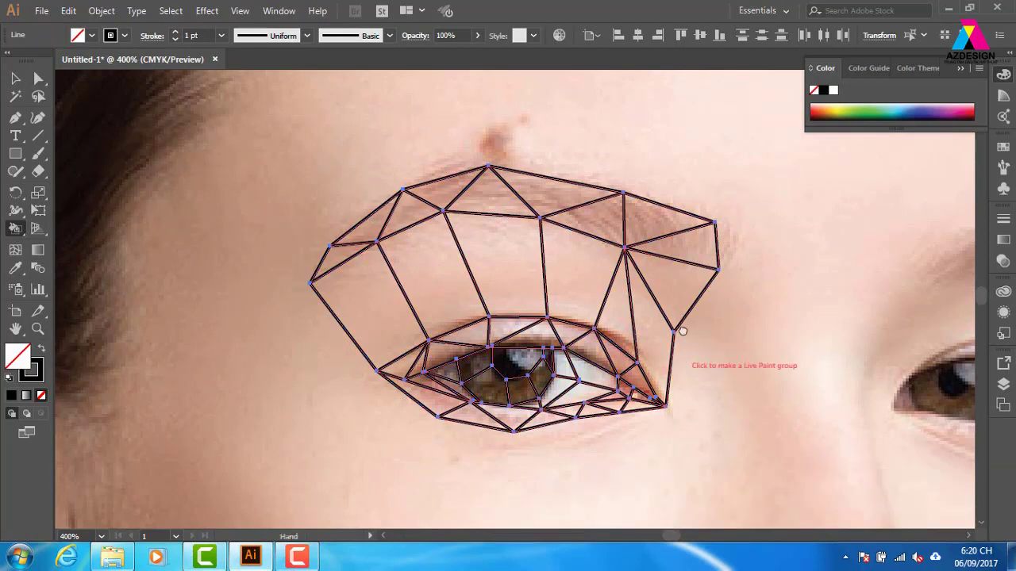
left_click_drag(684, 374, 684, 287)
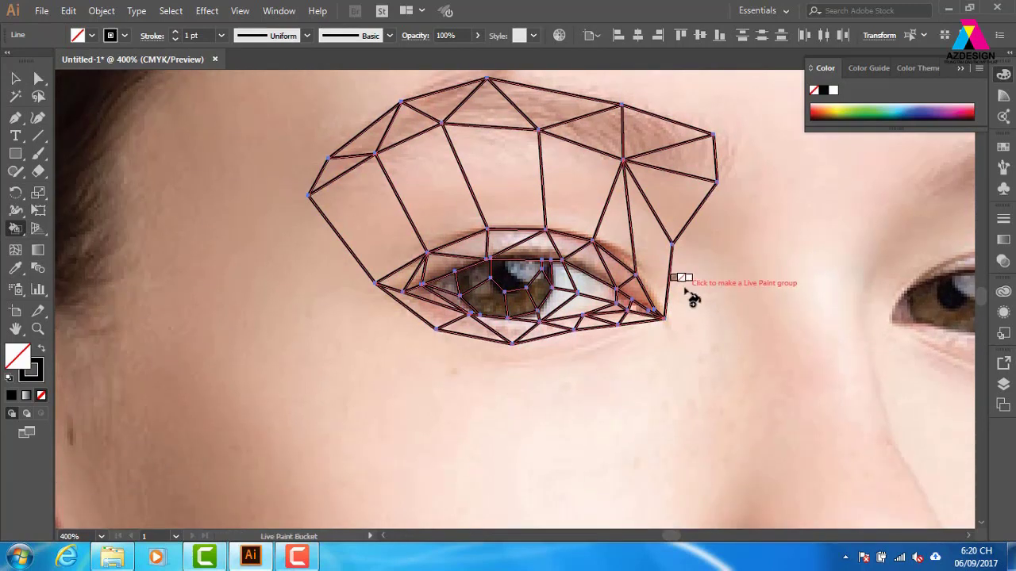
left_click(38, 135)
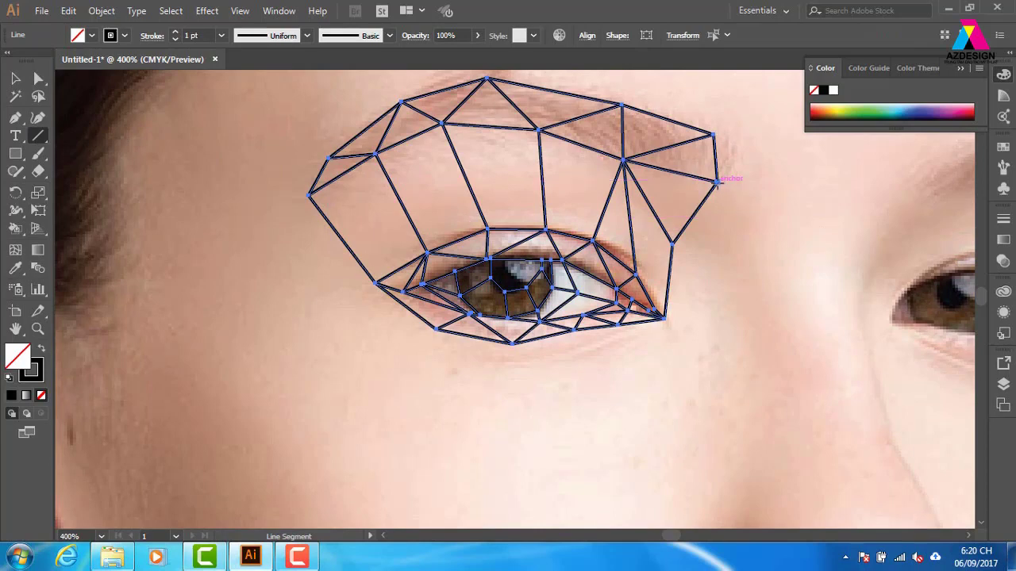
Build triangles from the brow's outer corner down onto the cheek and eye corner.
left_click_drag(717, 183, 775, 343)
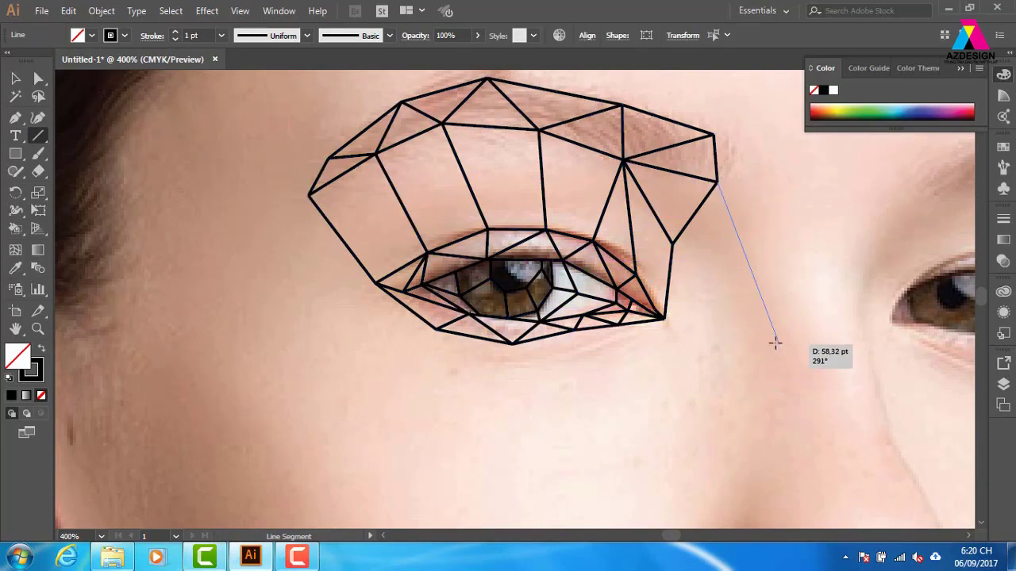
left_click_drag(766, 407, 775, 343)
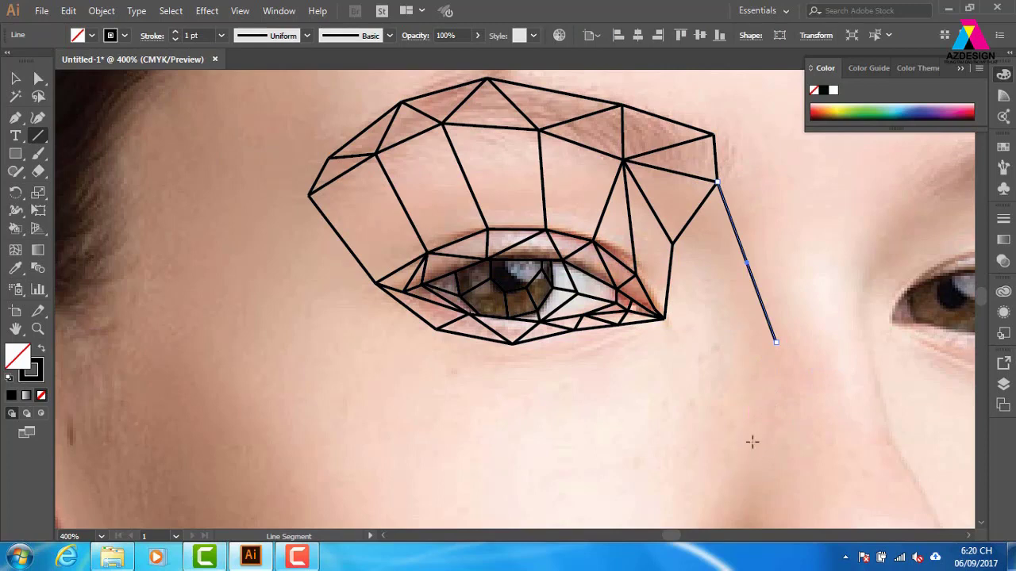
left_click_drag(742, 480, 775, 343)
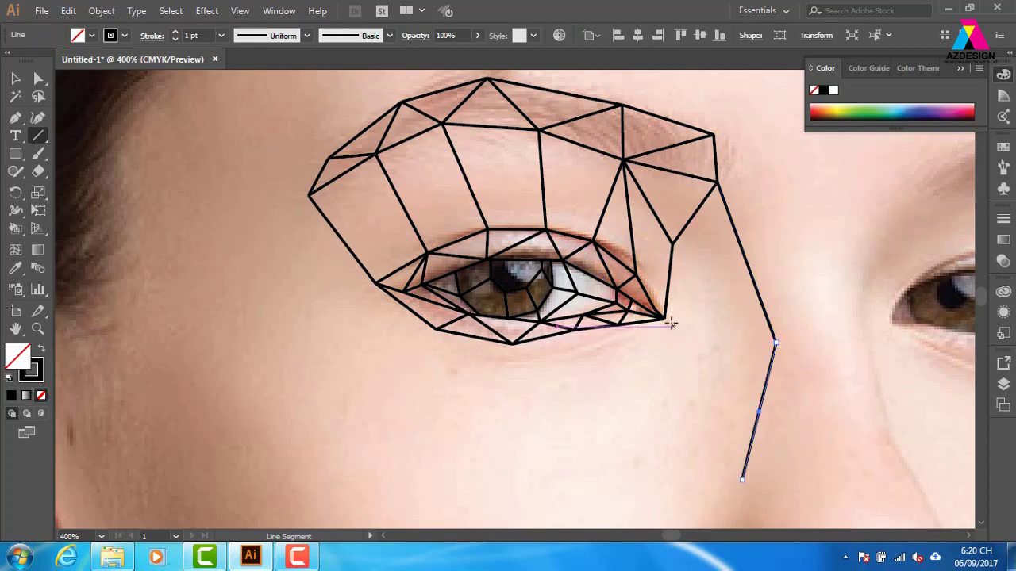
left_click_drag(667, 320, 742, 479)
mouse_move(665, 319)
left_mouse_down()
mouse_move(715, 326)
mouse_move(665, 319)
left_mouse_up()
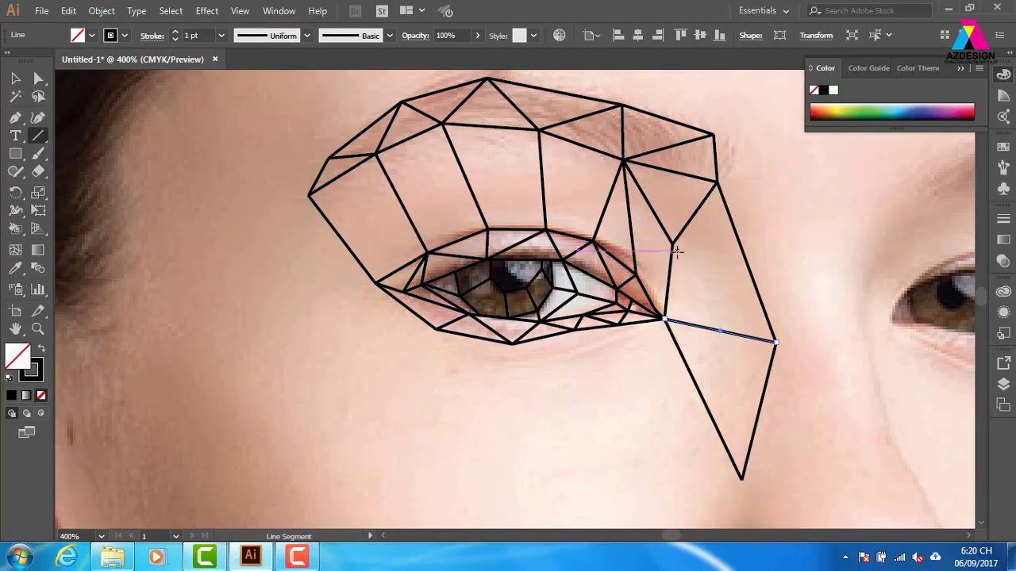
left_click_drag(673, 242, 776, 344)
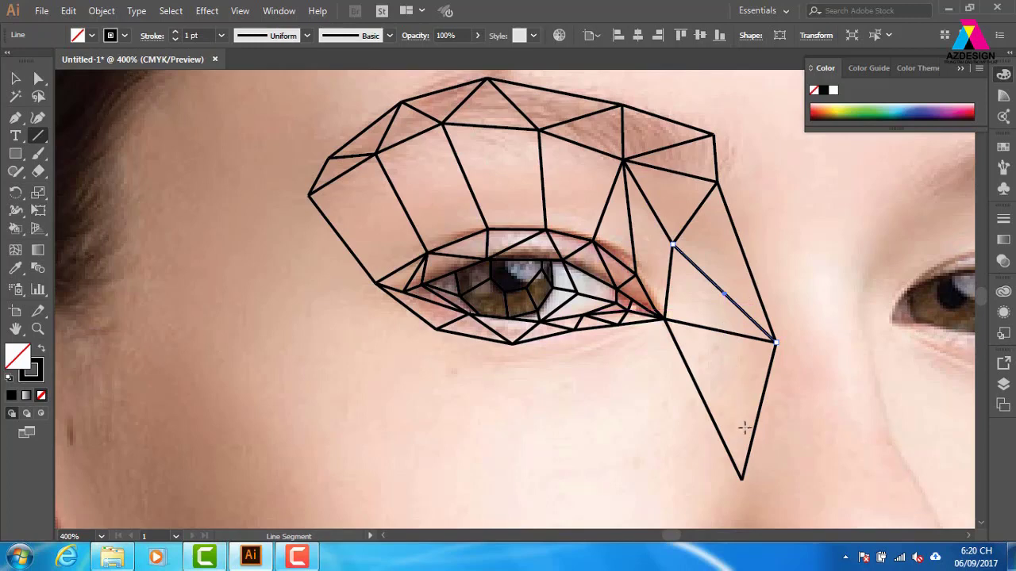
scroll(757, 344, "down", 3)
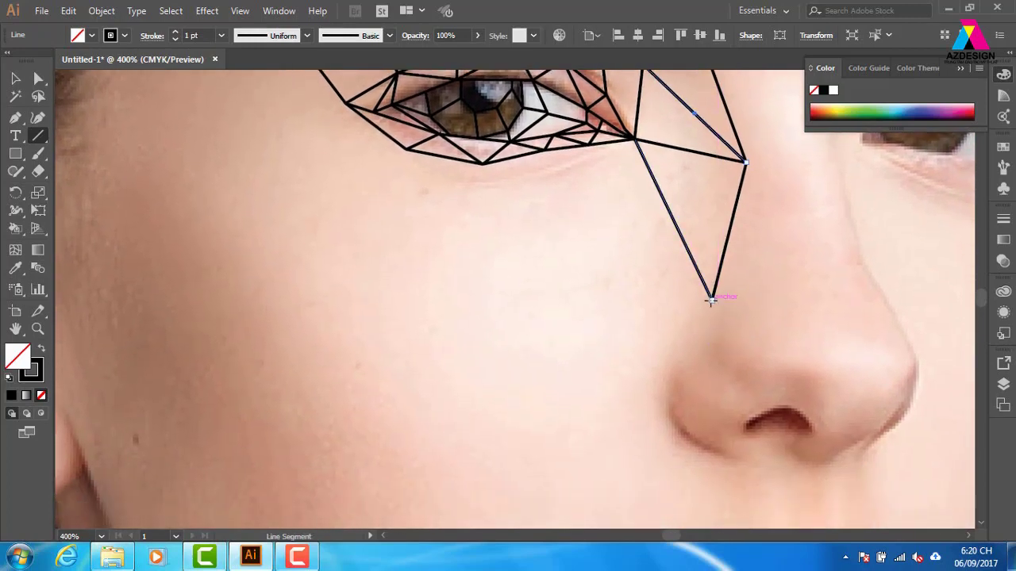
Add lines from the eye corner down to the nostril and short edges along the nose side.
left_click_drag(712, 300, 669, 410)
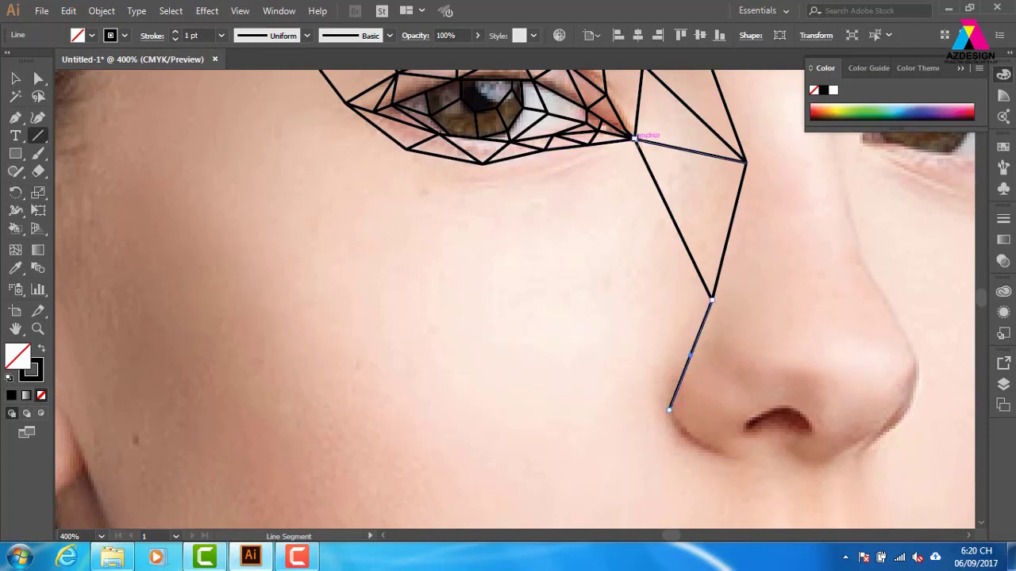
left_click_drag(634, 137, 668, 409)
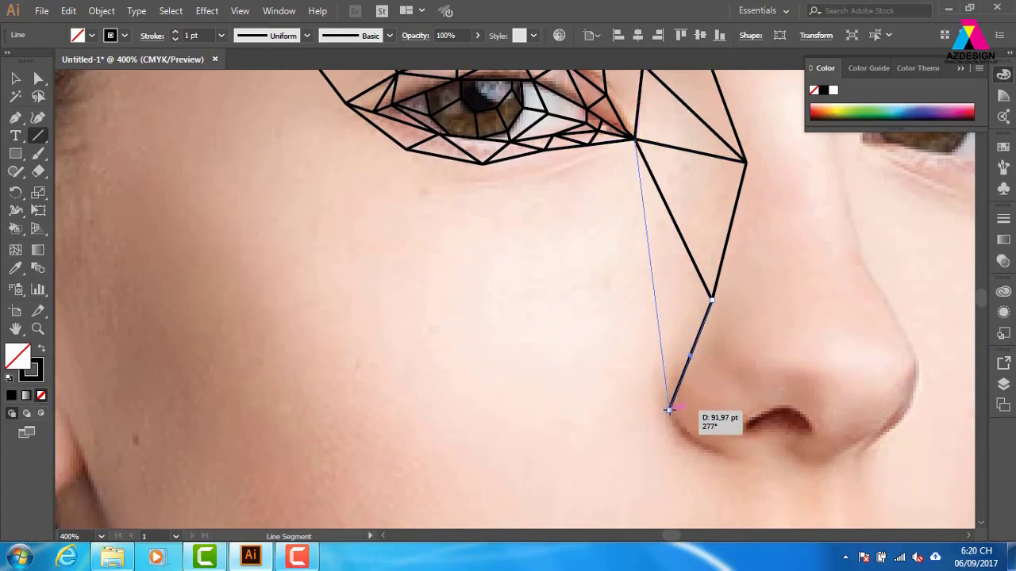
scroll(774, 302, "right", 3)
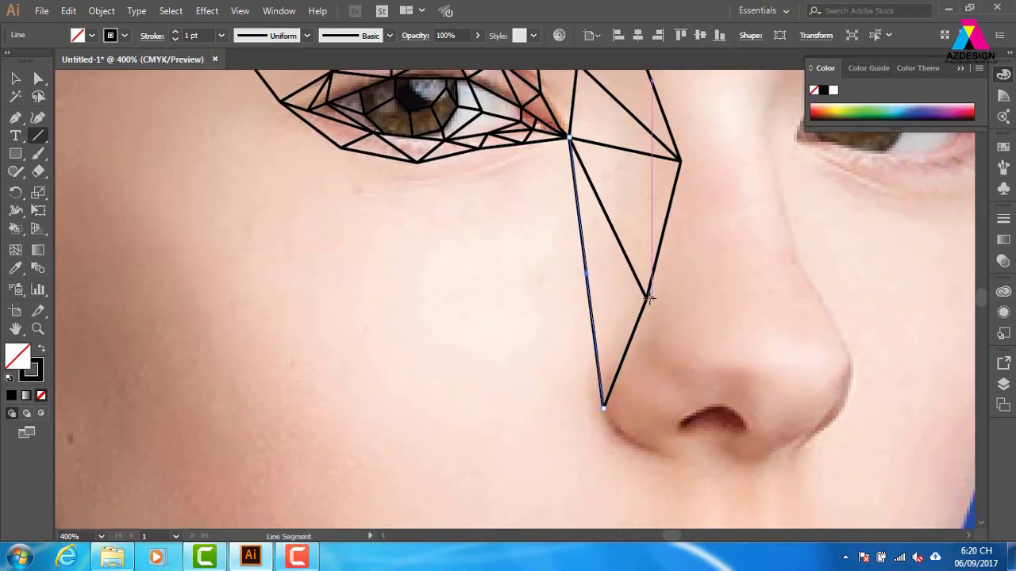
left_click_drag(645, 299, 678, 358)
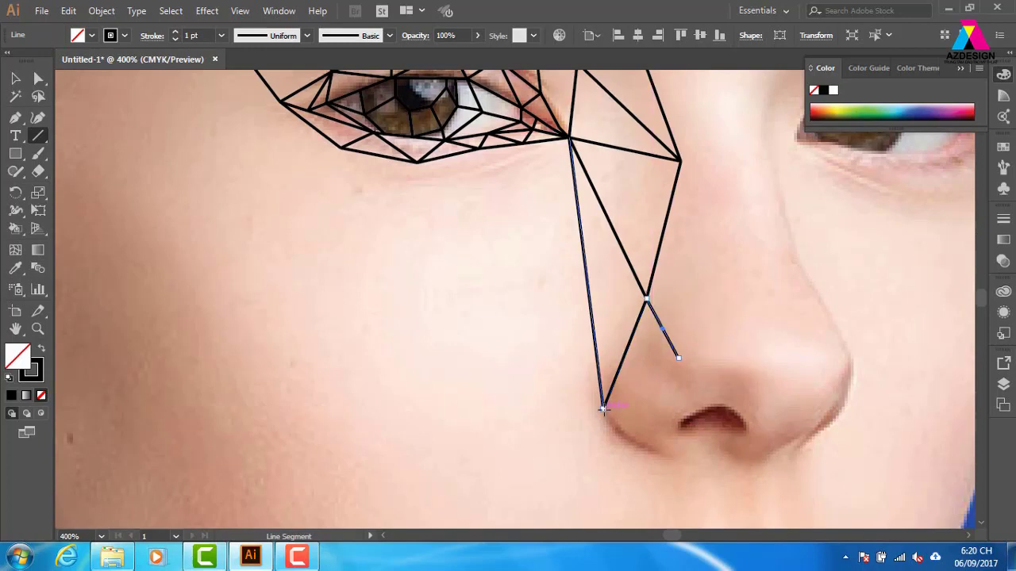
left_click_drag(649, 376, 678, 357)
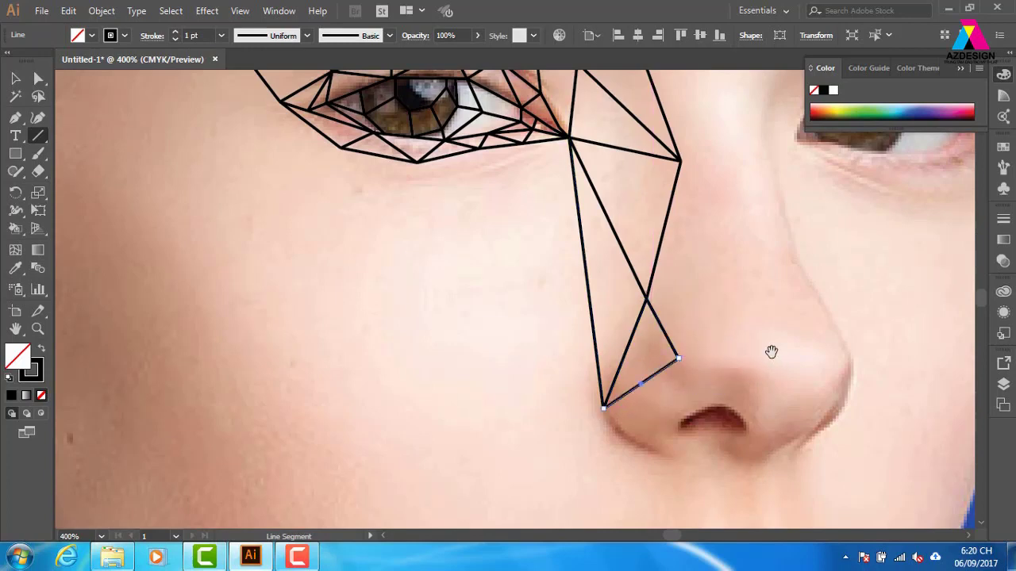
left_click_drag(717, 272, 660, 282)
Draw triangles down the nose bridge with a cross edge across the nose.
left_click_drag(622, 170, 662, 315)
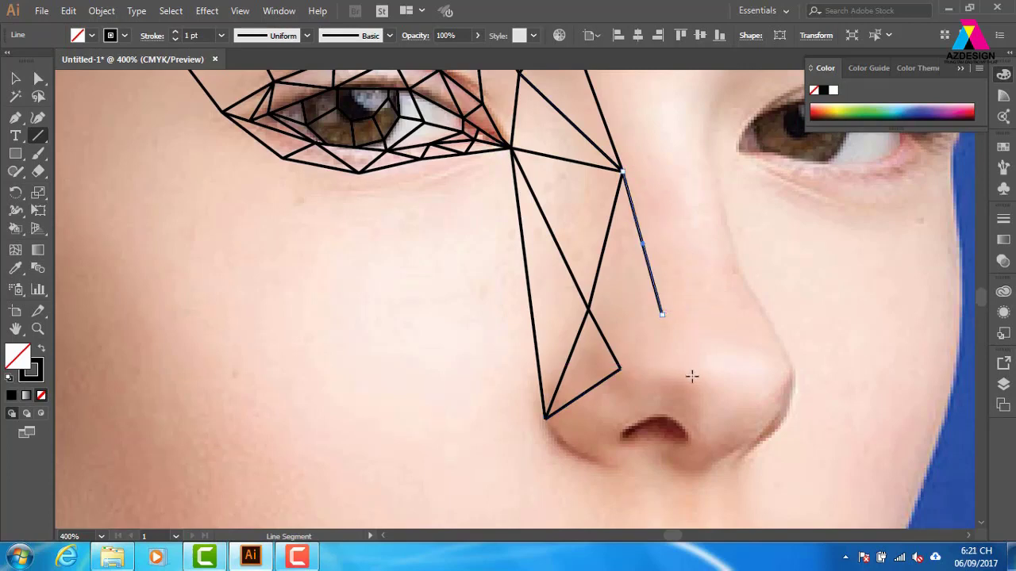
left_click_drag(691, 376, 662, 315)
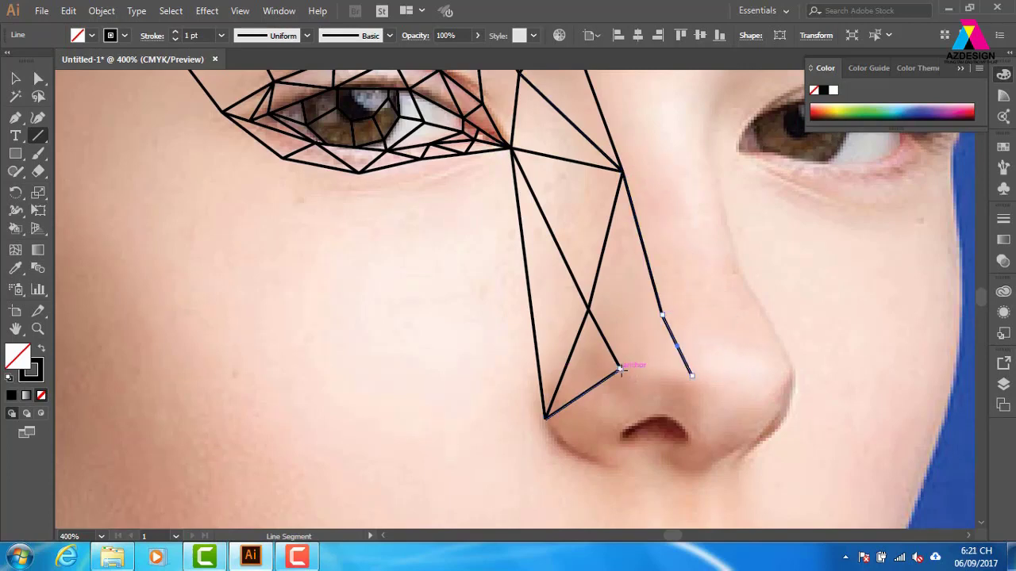
left_click_drag(620, 369, 691, 376)
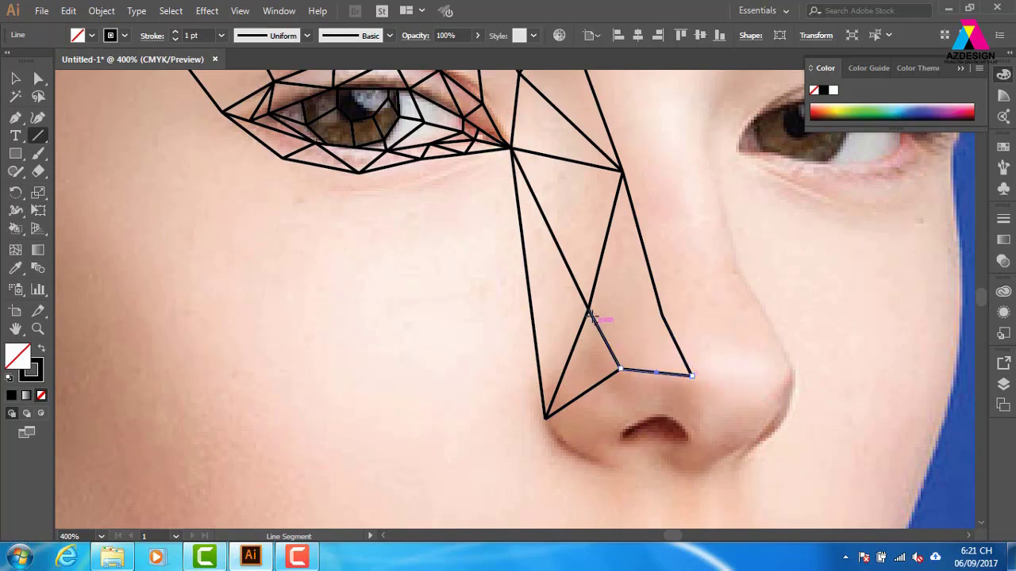
left_click_drag(589, 312, 661, 315)
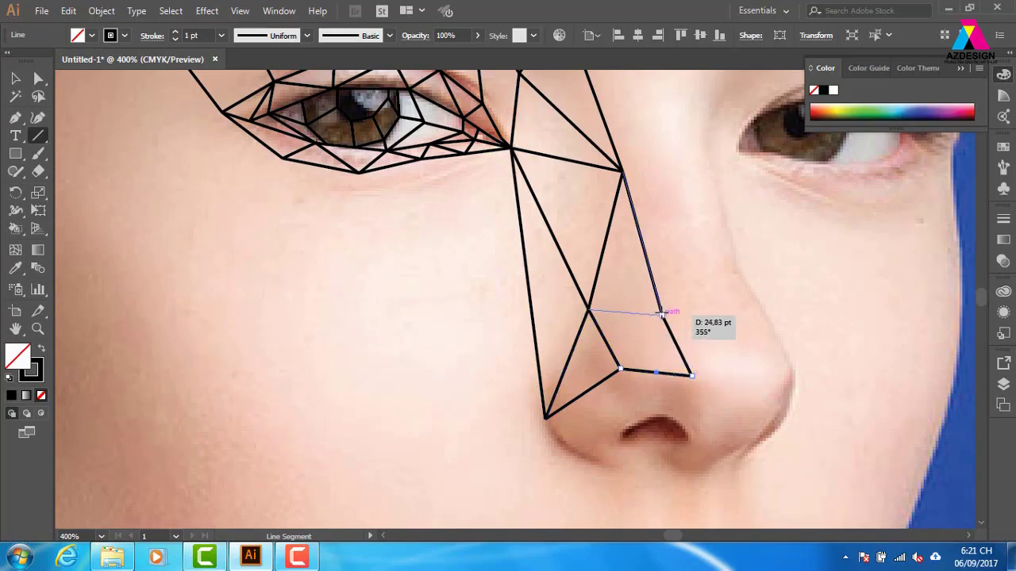
left_click_drag(615, 277, 683, 328)
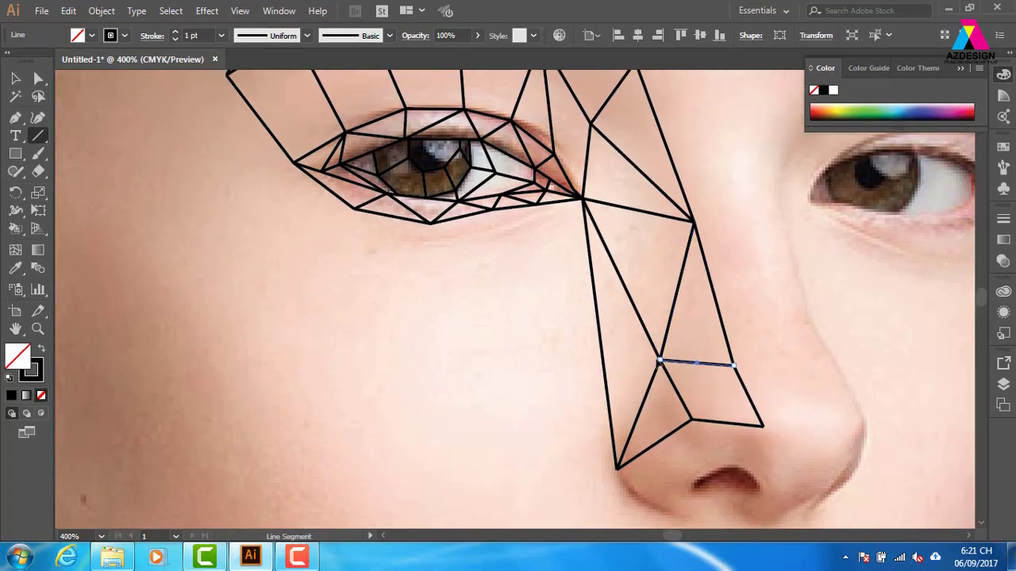
scroll(662, 396, "down", 2)
Zoom out and link the cheek vertex to the brow's outer end with short edges.
key("ctrl+minus")
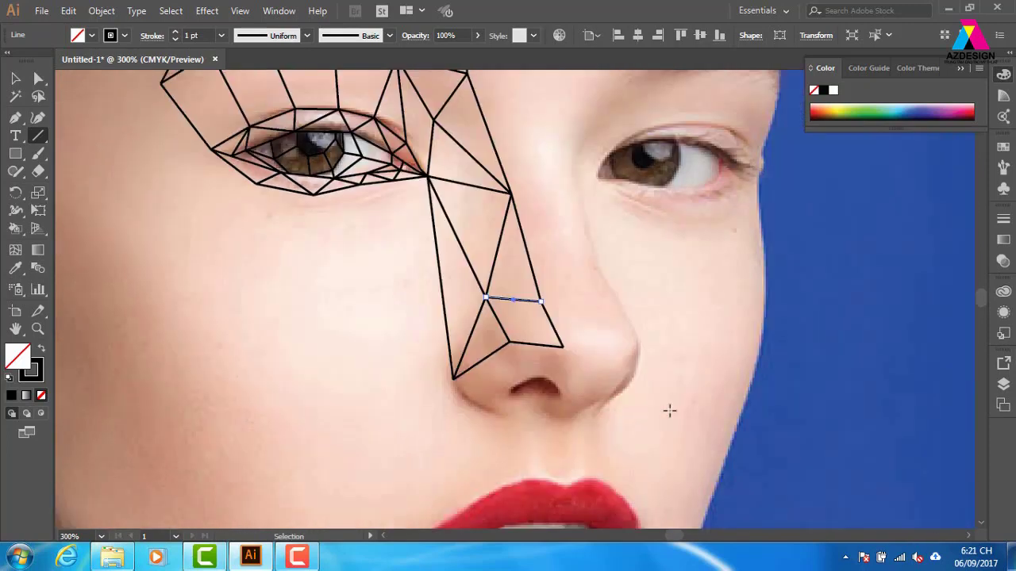
key("ctrl+minus")
left_click_drag(516, 177, 556, 220)
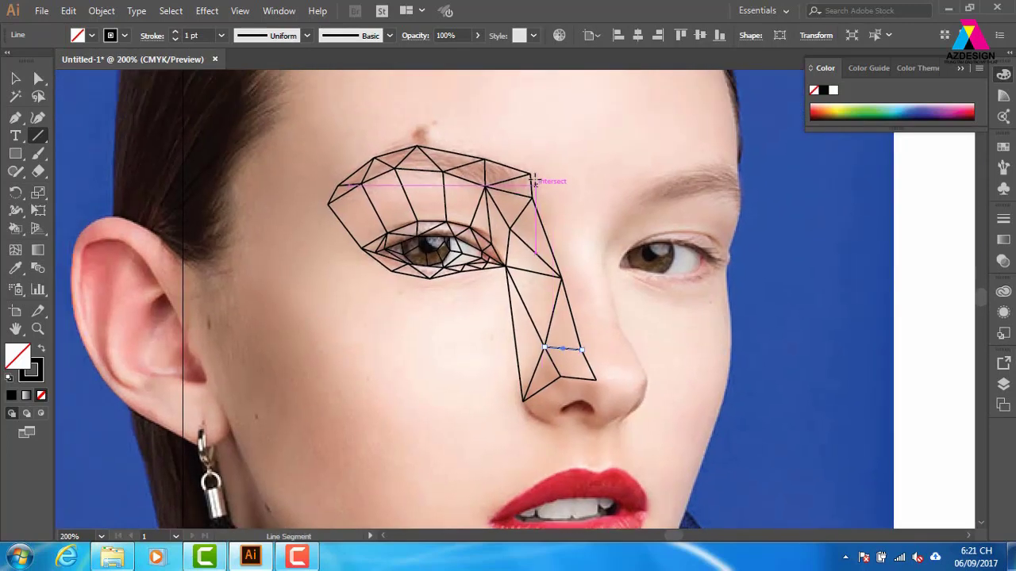
left_click_drag(531, 173, 553, 184)
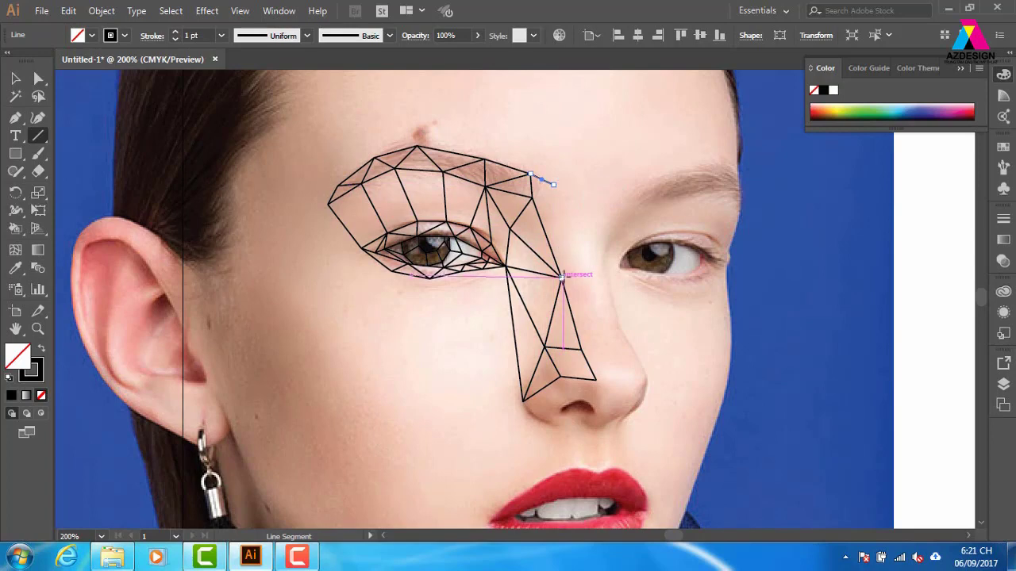
left_click_drag(580, 347, 553, 184)
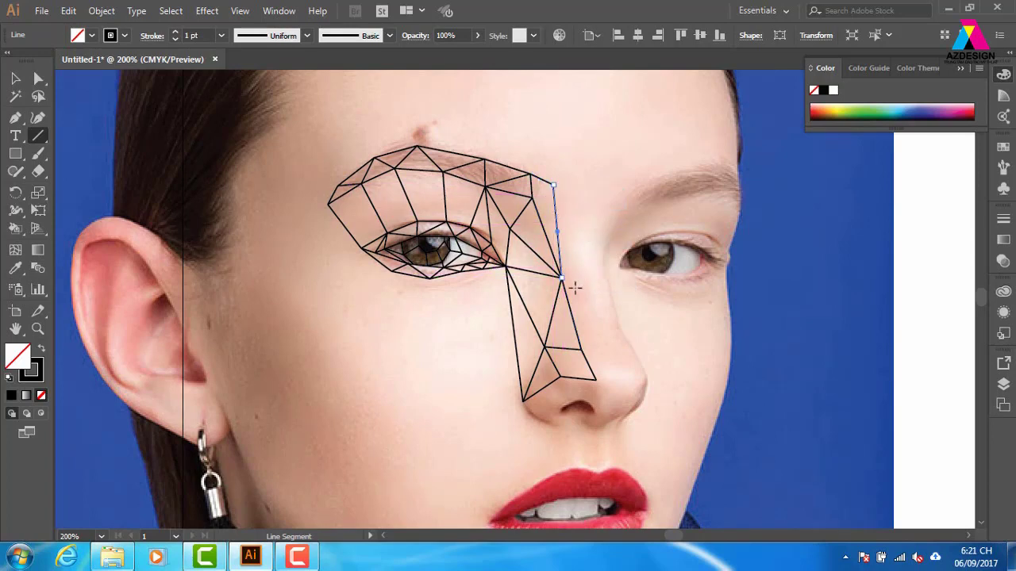
left_click_drag(574, 287, 606, 279)
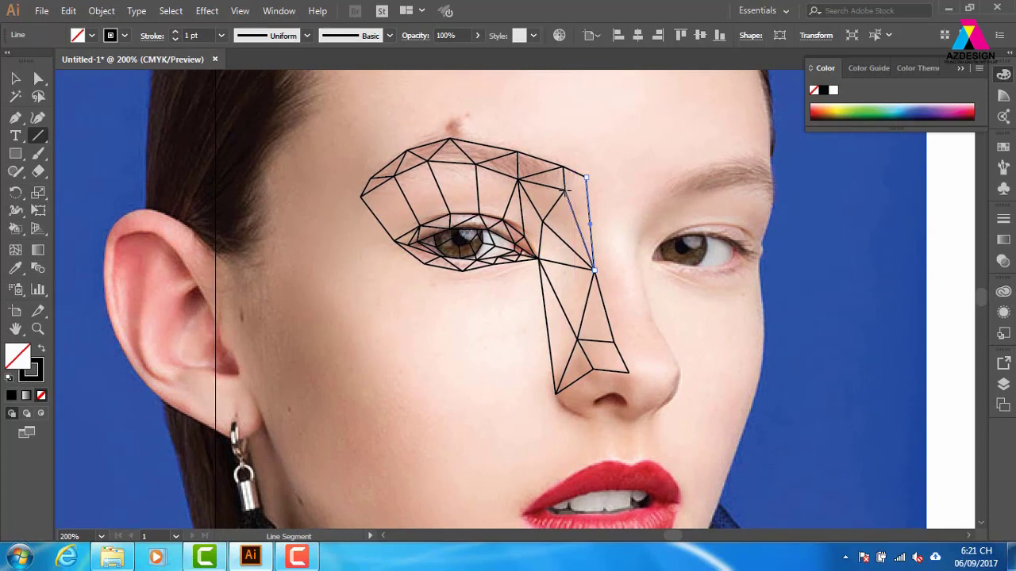
left_click_drag(566, 190, 586, 178)
Zoom in on the brow mesh and switch to Outline view (Ctrl+Y).
scroll(637, 296, "up", 1)
scroll(637, 294, "up", 1)
left_click_drag(579, 351, 598, 263)
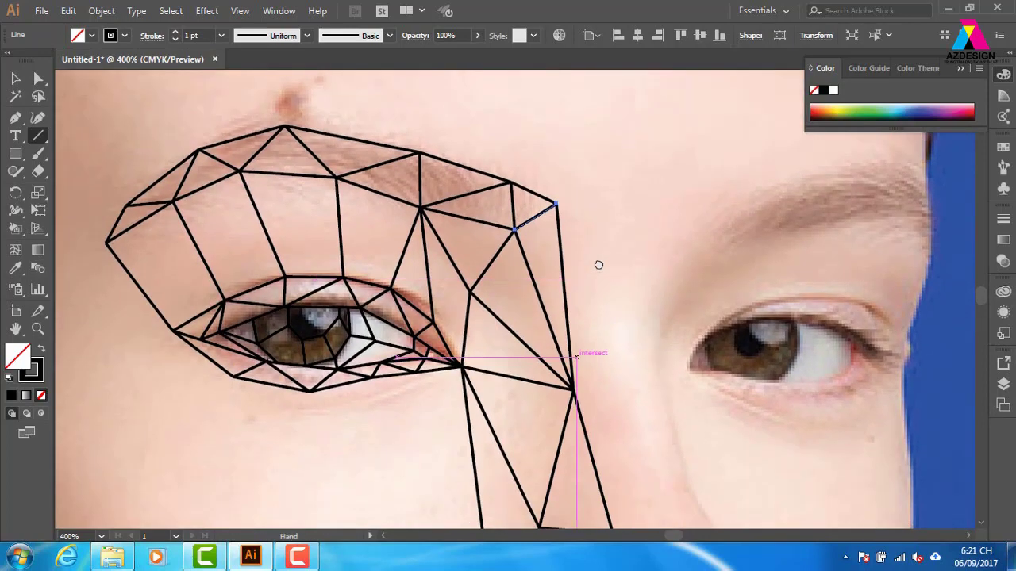
key("ctrl+y")
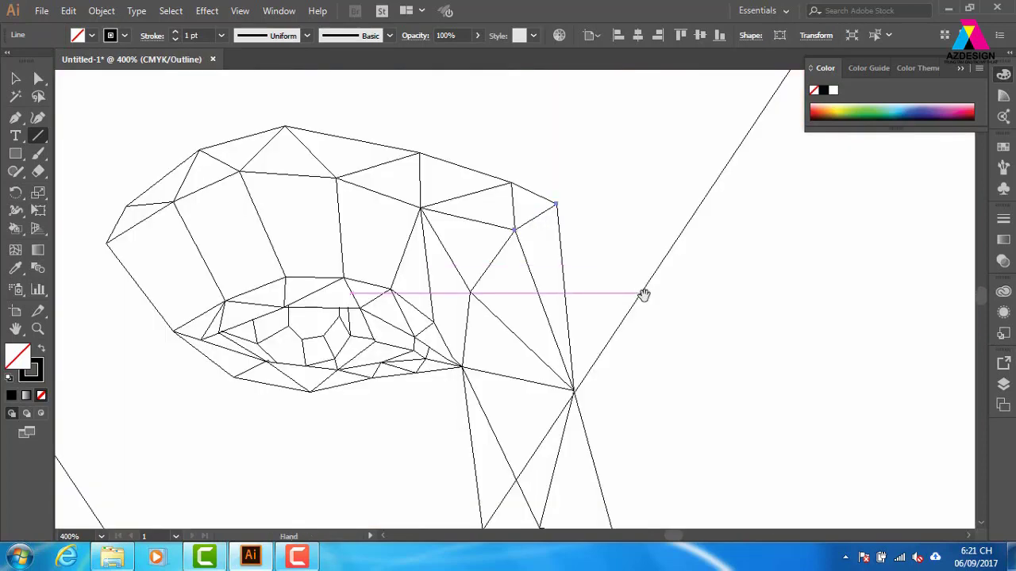
Snap the top anchors of both short vertical edges above the eye onto the horizontal lid line.
left_click_drag(641, 293, 664, 122)
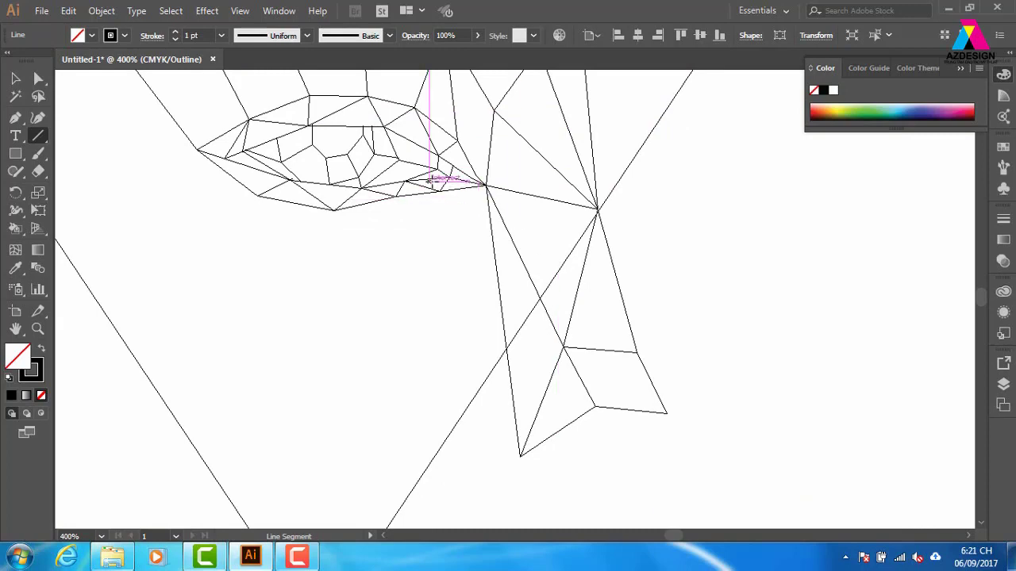
left_click_drag(374, 177, 503, 307)
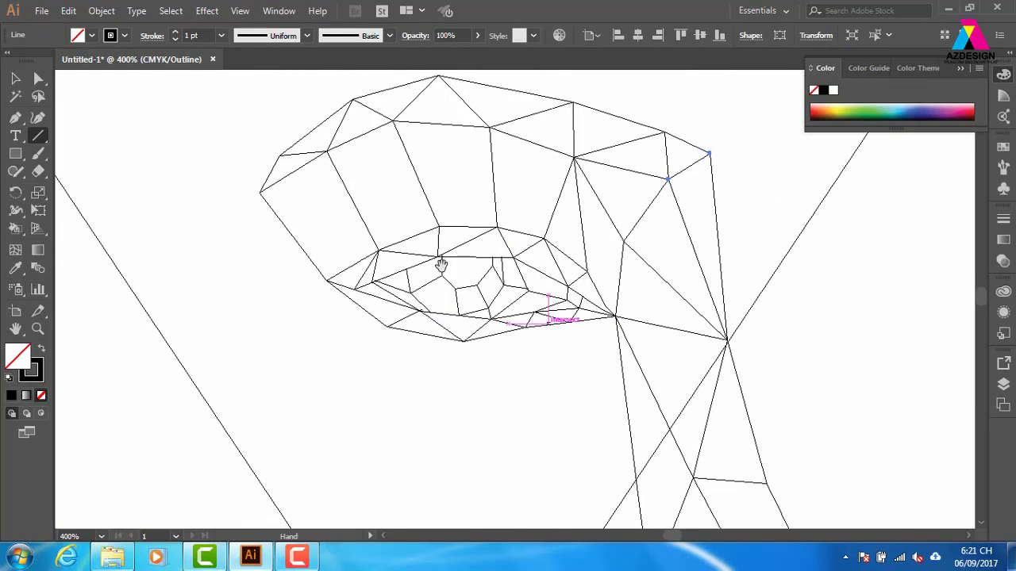
left_click_drag(437, 243, 530, 281)
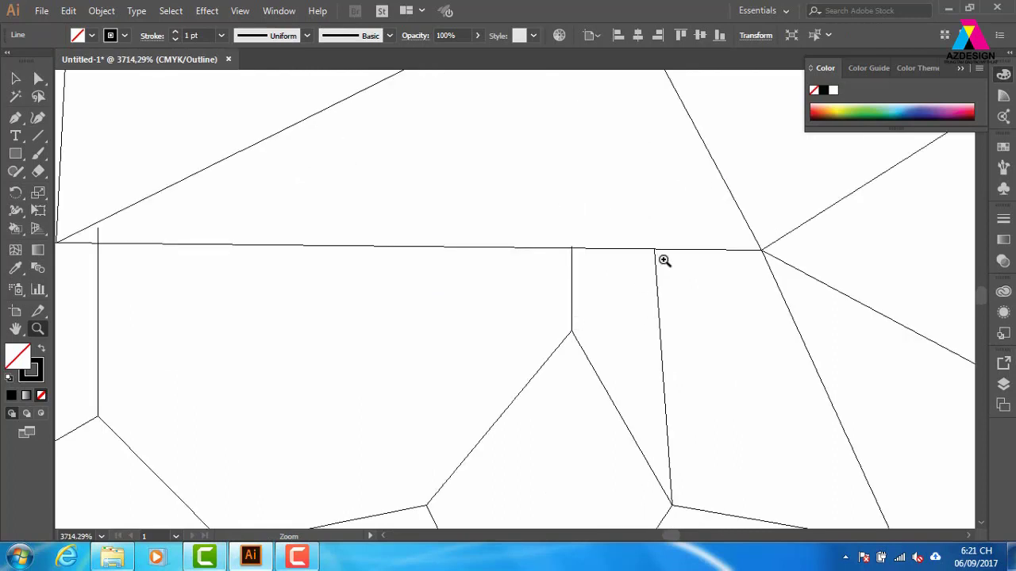
left_click(38, 78)
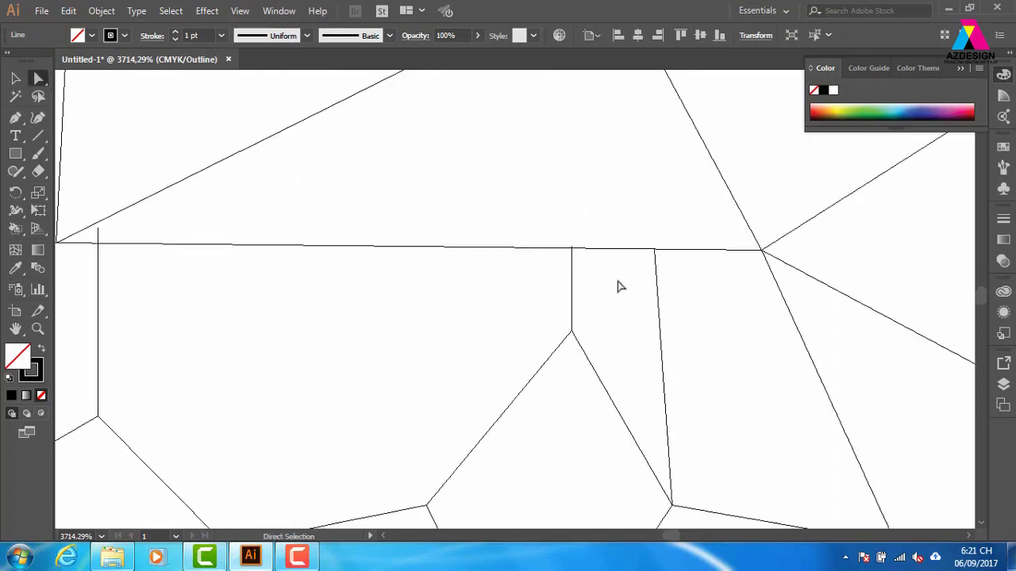
left_click(571, 248)
left_click_drag(572, 248, 567, 249)
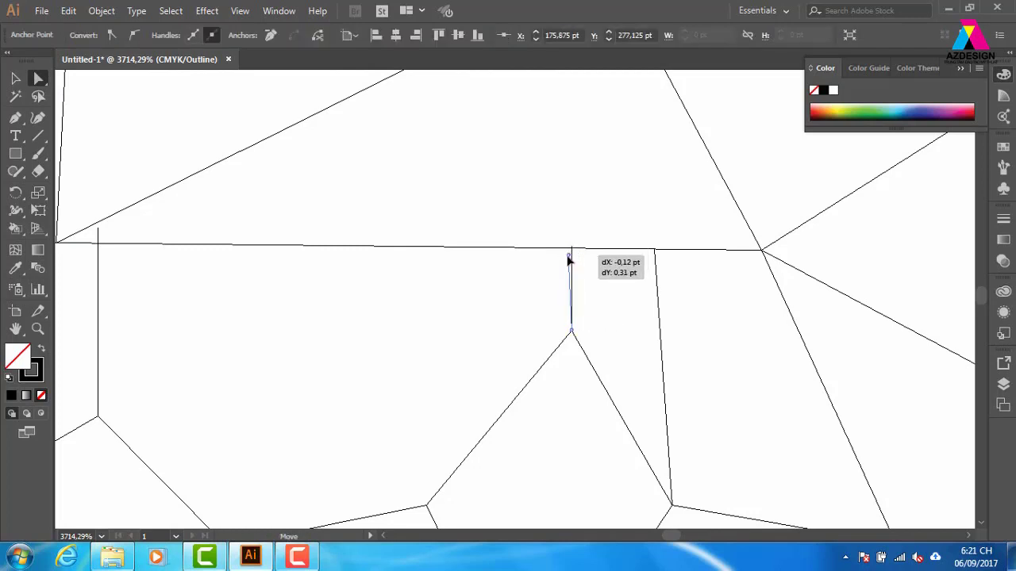
left_click_drag(380, 244, 712, 245)
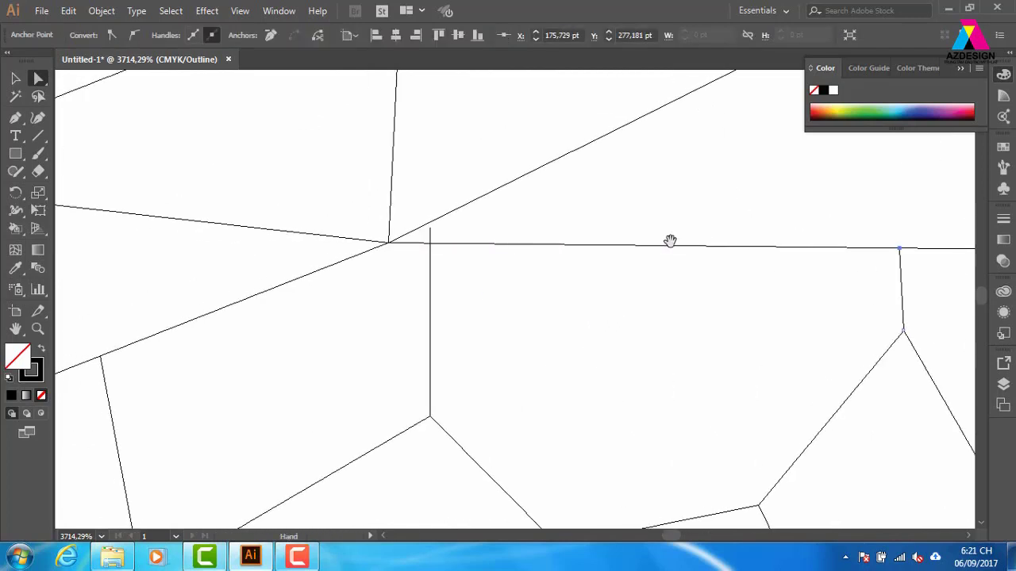
left_click_drag(429, 230, 429, 244)
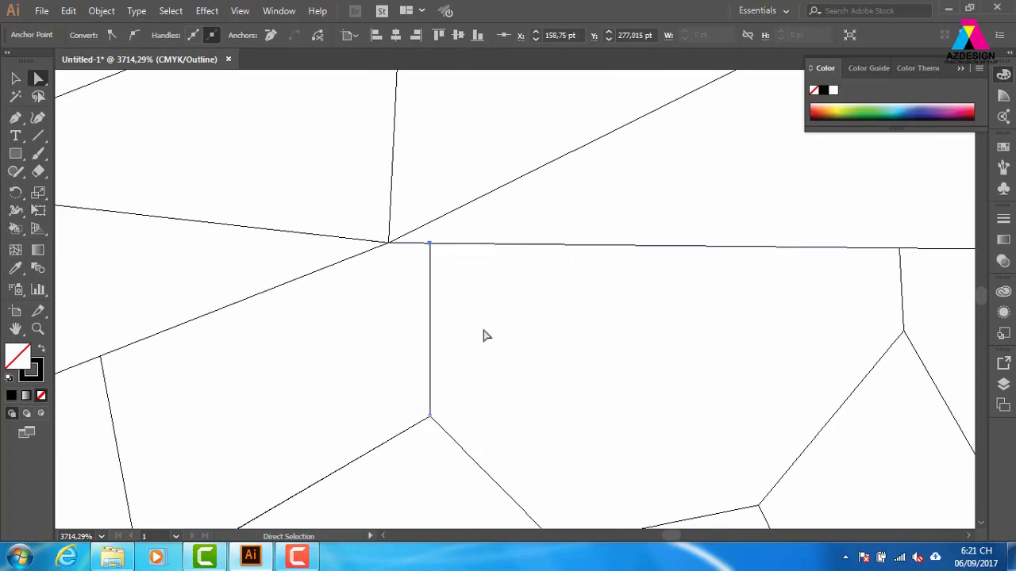
Zoom out to the whole mesh and return to Preview so the photo shows again.
scroll(486, 336, "down", 3)
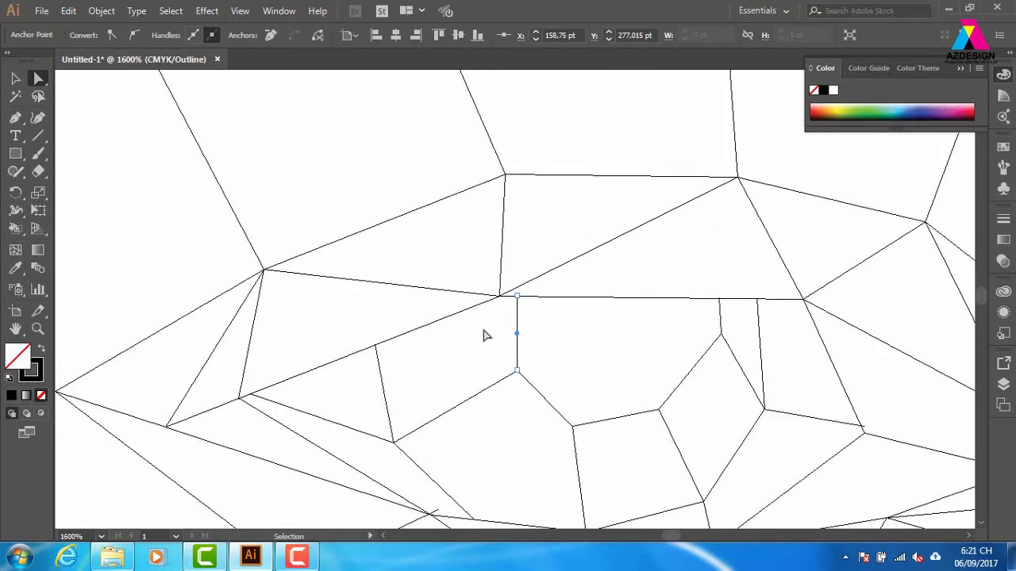
scroll(486, 335, "down", 3)
scroll(486, 336, "down", 3)
left_click_drag(707, 367, 471, 131)
left_click_drag(664, 374, 611, 251)
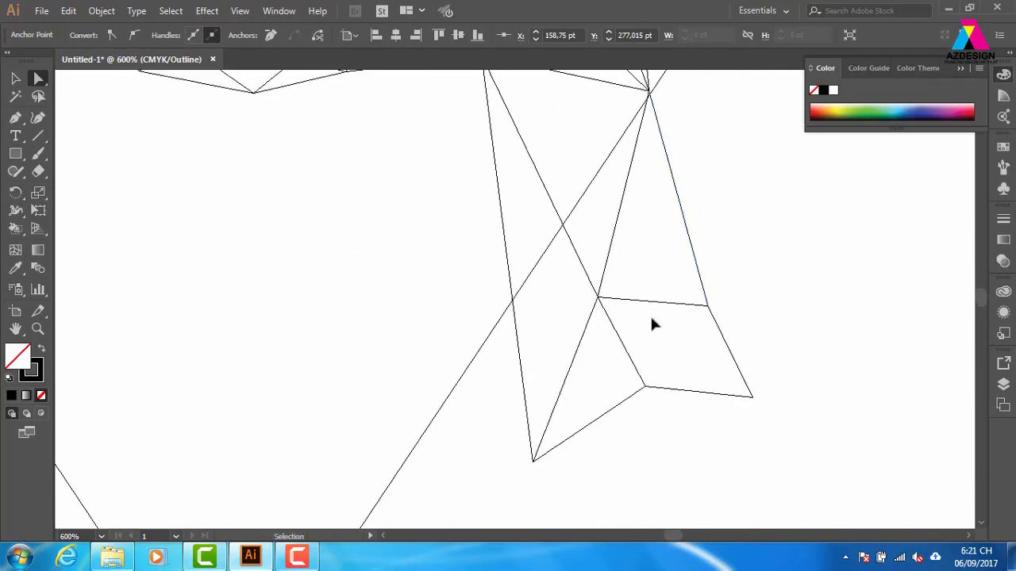
scroll(651, 324, "down", 3)
scroll(669, 340, "down", 1)
left_click_drag(714, 340, 675, 291)
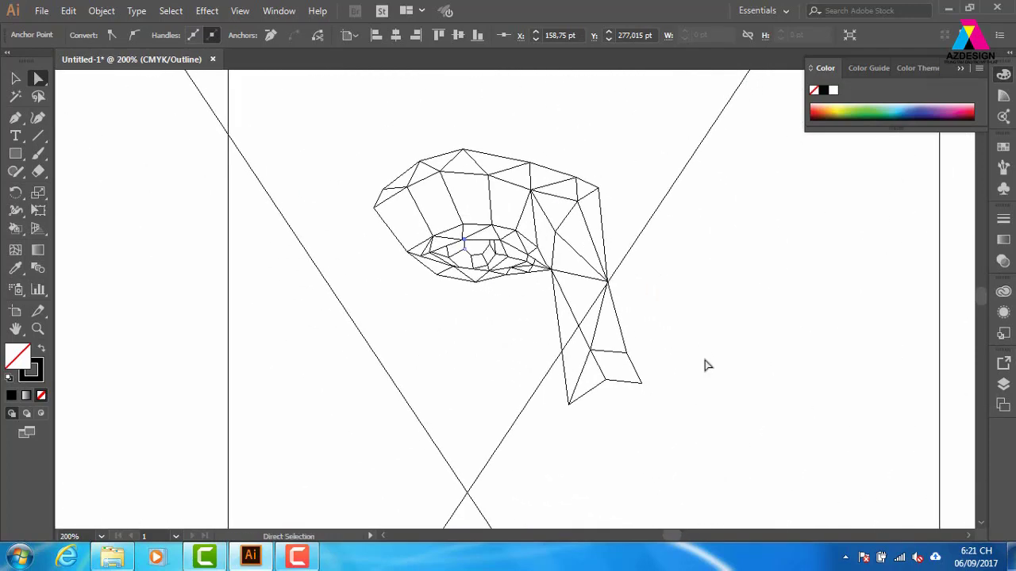
key("ctrl+y")
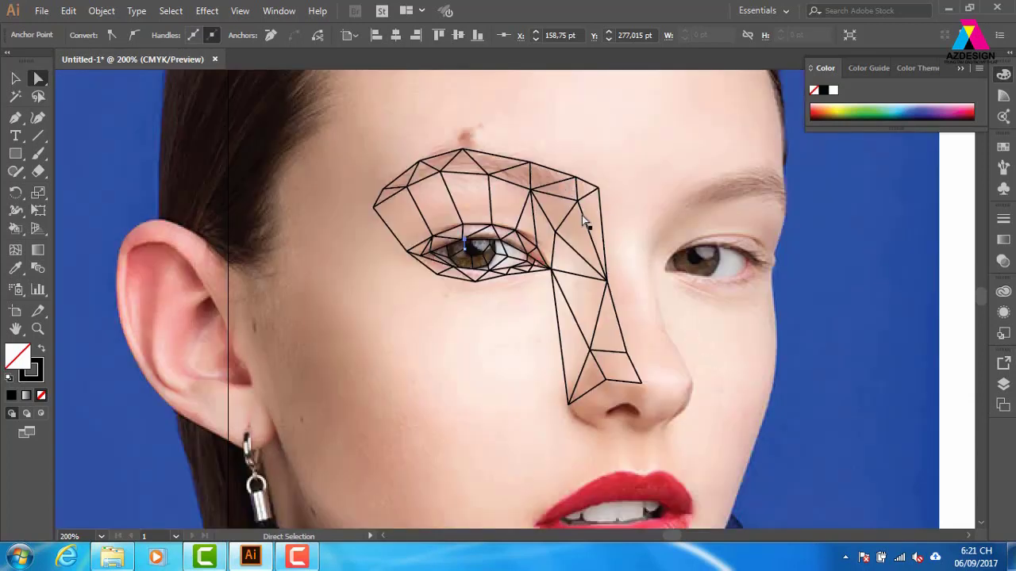
Marquee-select the whole eye, brow and nose mesh, then pick the Live Paint Bucket (K).
left_click(15, 78)
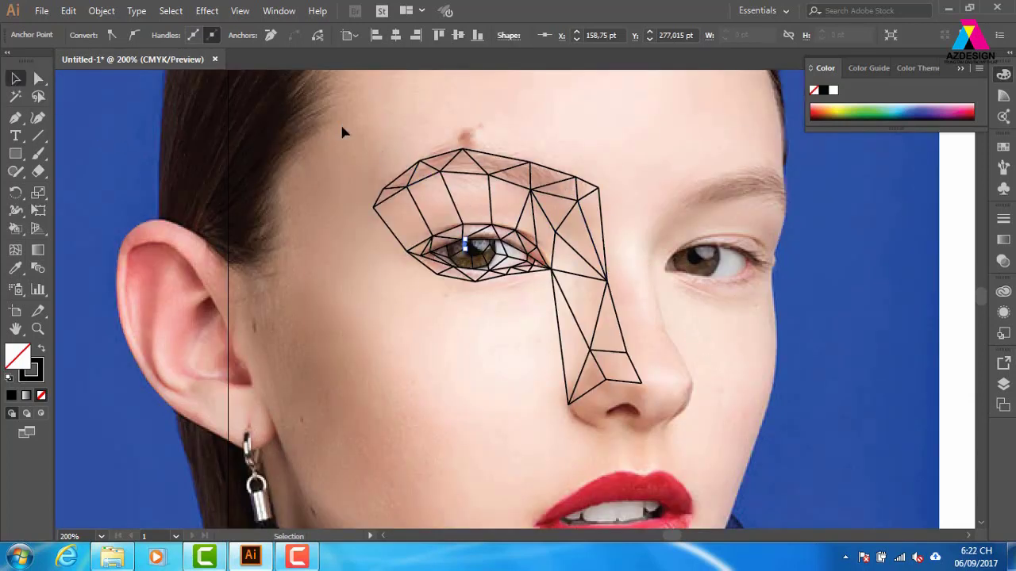
left_click_drag(342, 132, 669, 446)
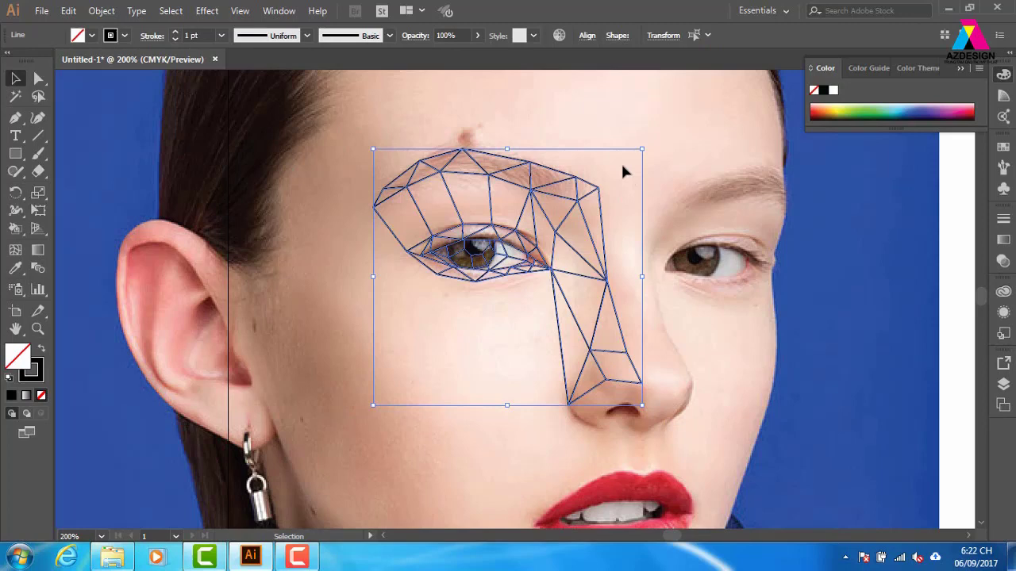
mouse_move(342, 141)
left_mouse_down()
mouse_move(525, 311)
mouse_move(547, 314)
left_mouse_up()
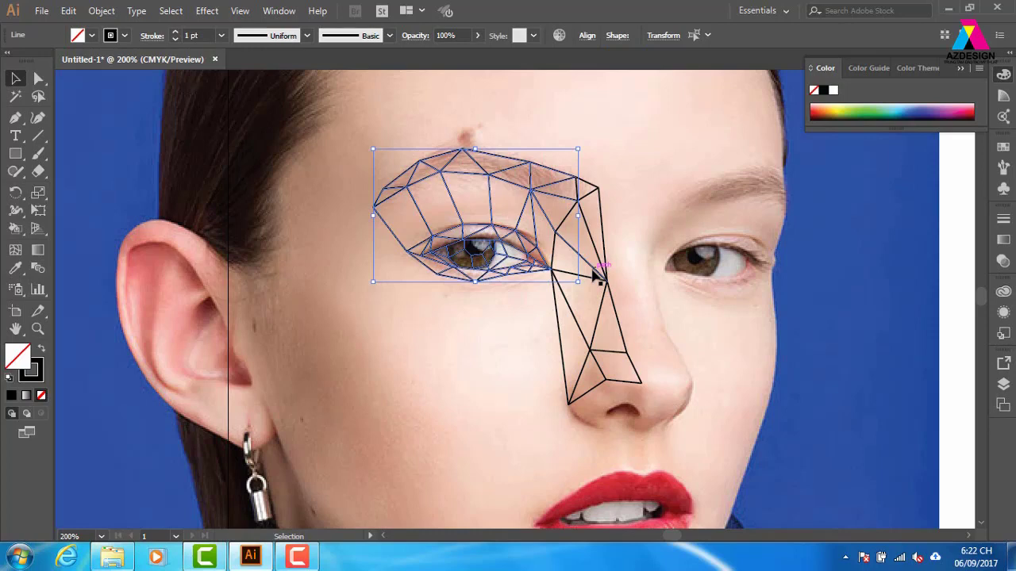
left_click_drag(327, 125, 681, 456)
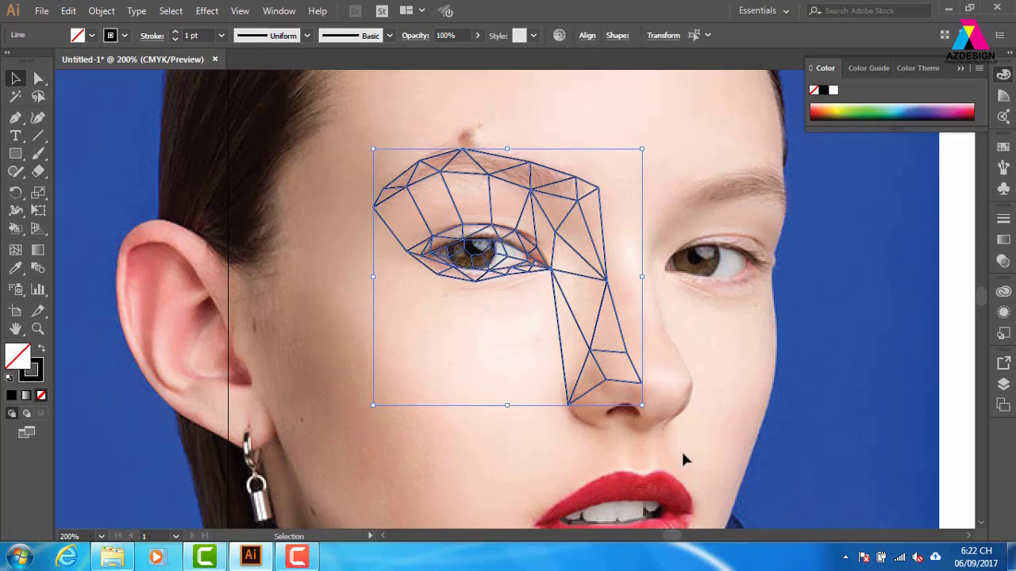
key("k")
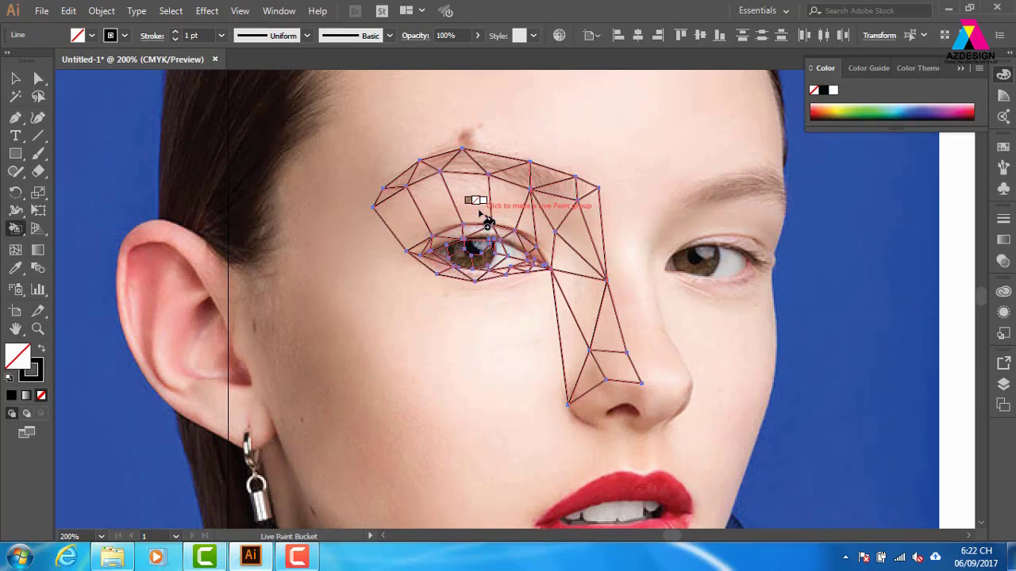
Sample a skin tone from the photo and make the mesh a Live Paint group at 400% zoom.
left_click(479, 213)
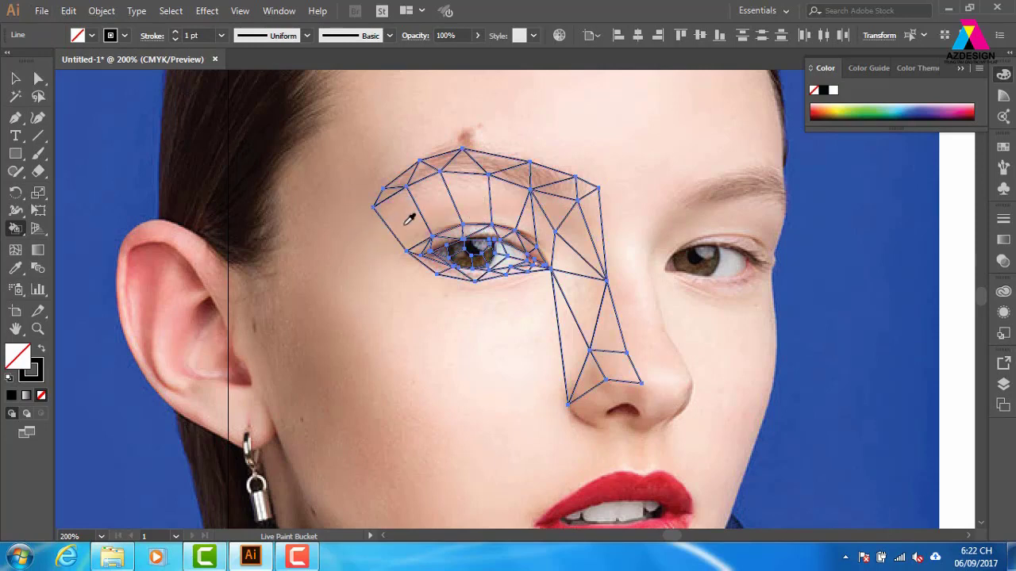
left_click(410, 219, "alt")
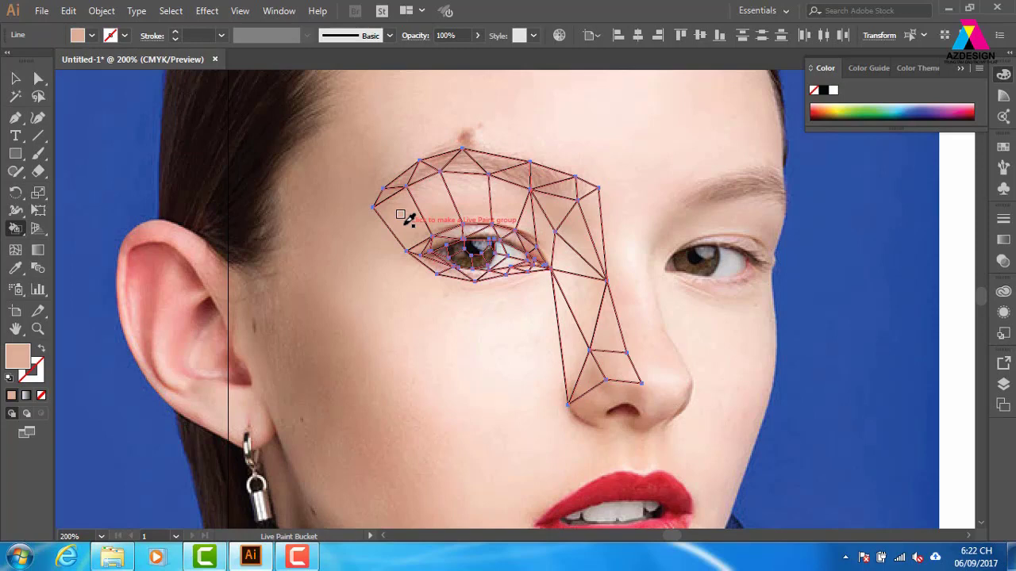
key("ctrl+plus")
key("ctrl+plus")
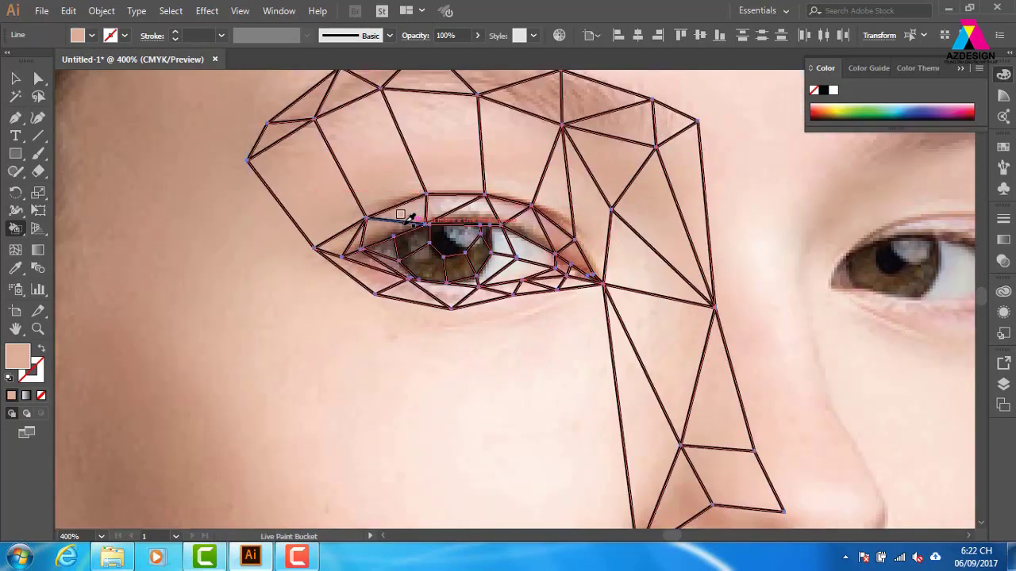
left_click(317, 188)
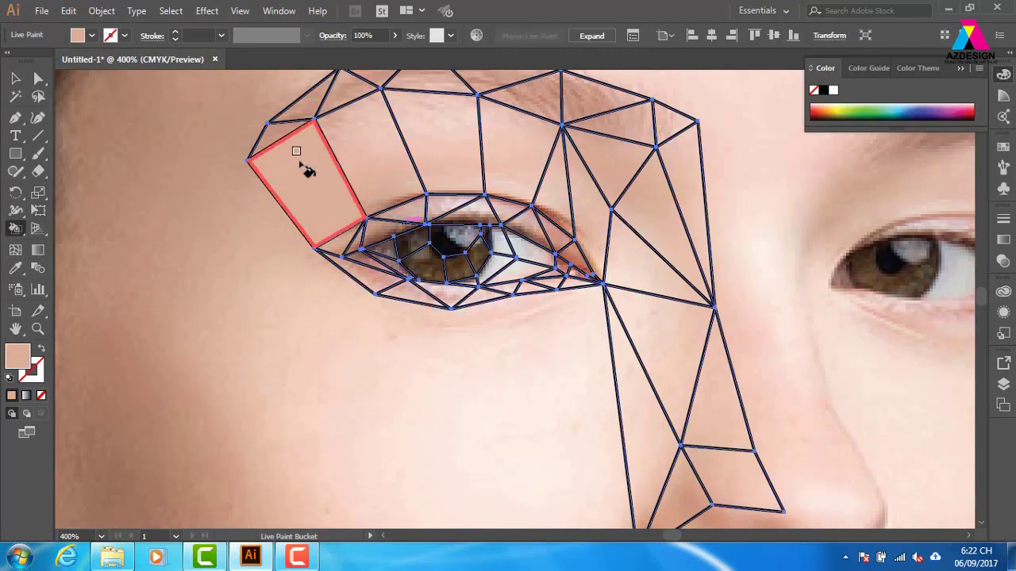
Fill the top triangle and the quads above the eye with sampled skin tones.
left_click(276, 127, "alt")
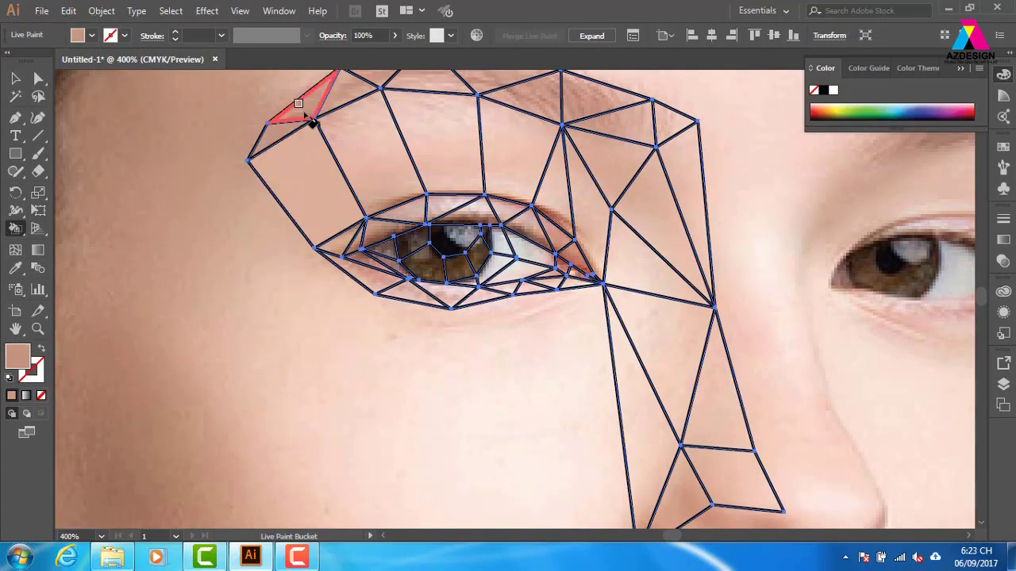
left_click(317, 115)
left_click(347, 86)
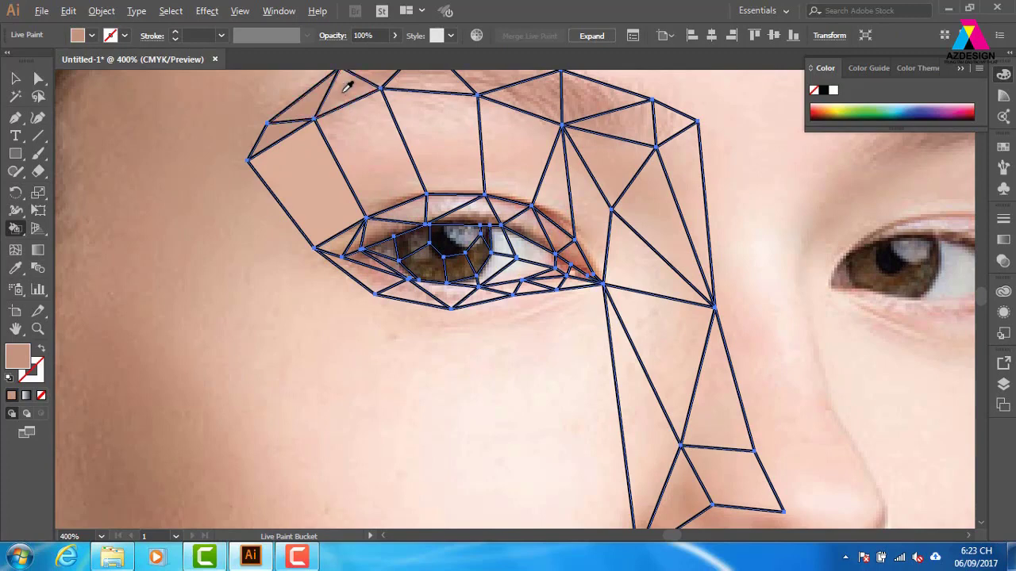
left_click(354, 130, "alt")
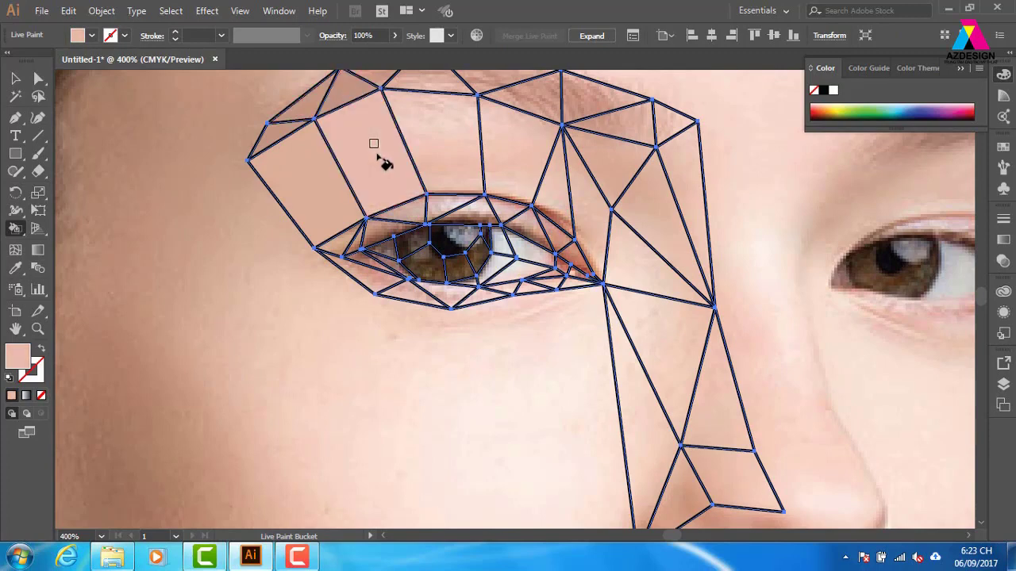
left_click(380, 162)
left_click(452, 125, "alt")
left_click(465, 152)
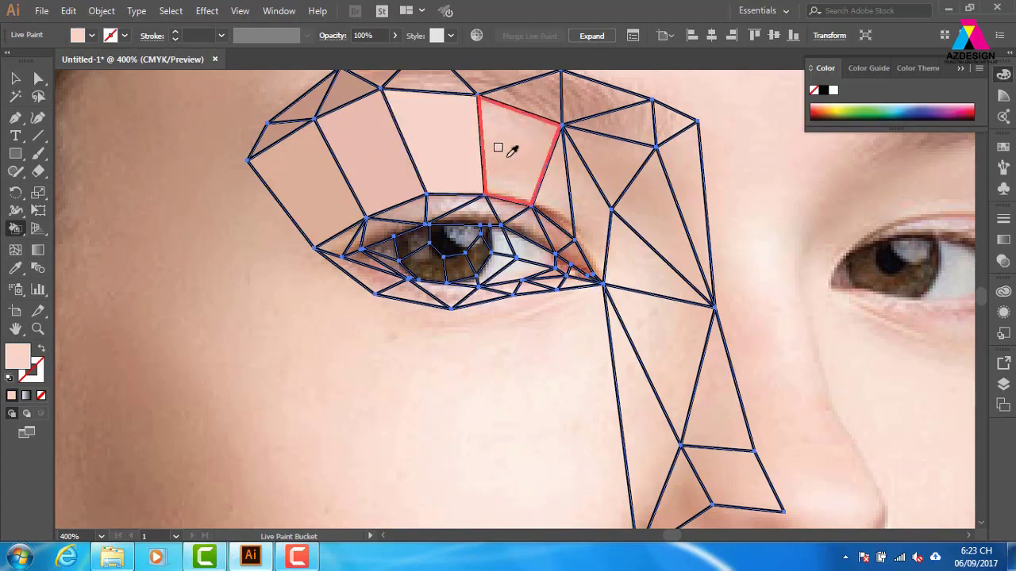
left_click(511, 149, "alt")
left_click(528, 155)
left_click(566, 199)
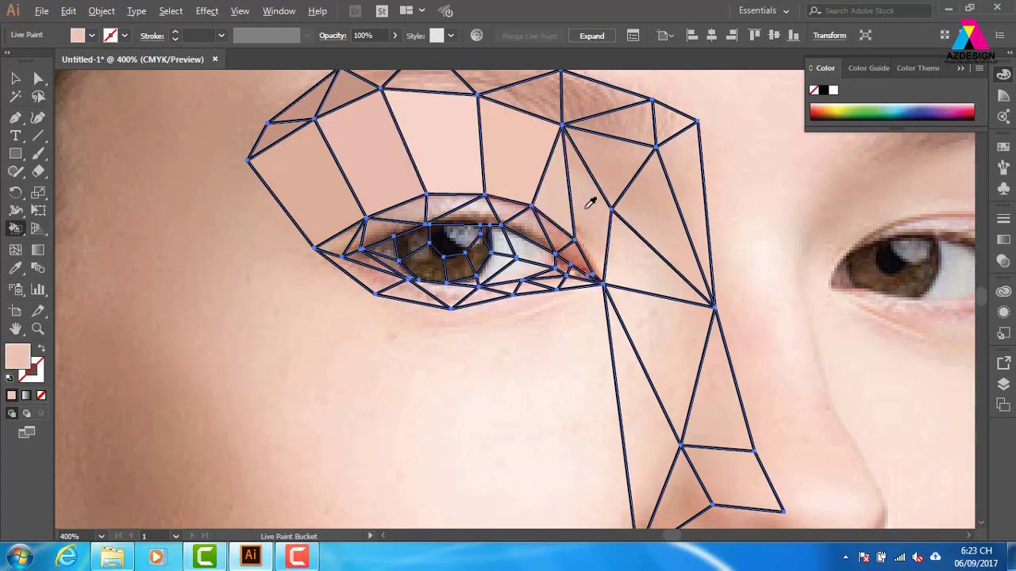
Fill the faces right of the eye and beside the nose bridge with sampled pinks.
left_click(591, 210, "alt")
left_click(585, 211)
left_click(613, 147, "alt")
left_click(613, 146)
left_click(663, 224)
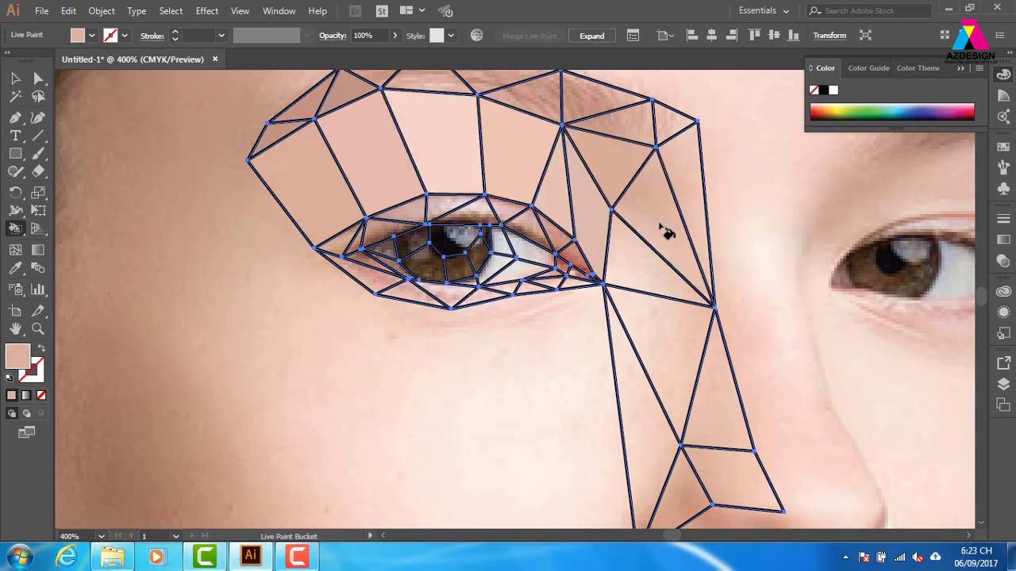
left_click(626, 252, "alt")
left_click(630, 252)
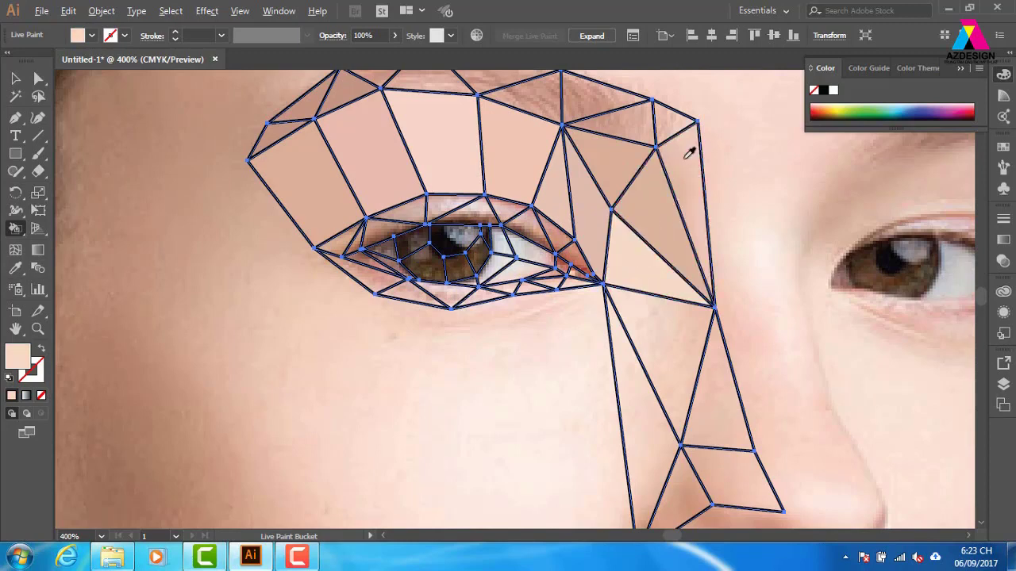
left_click(696, 185, "alt")
left_click(699, 186)
left_click(668, 115, "alt")
Fill the top-right triangles and upper brow facets with brownish, pink and darker tan tones.
left_click(669, 115)
left_click(619, 117, "alt")
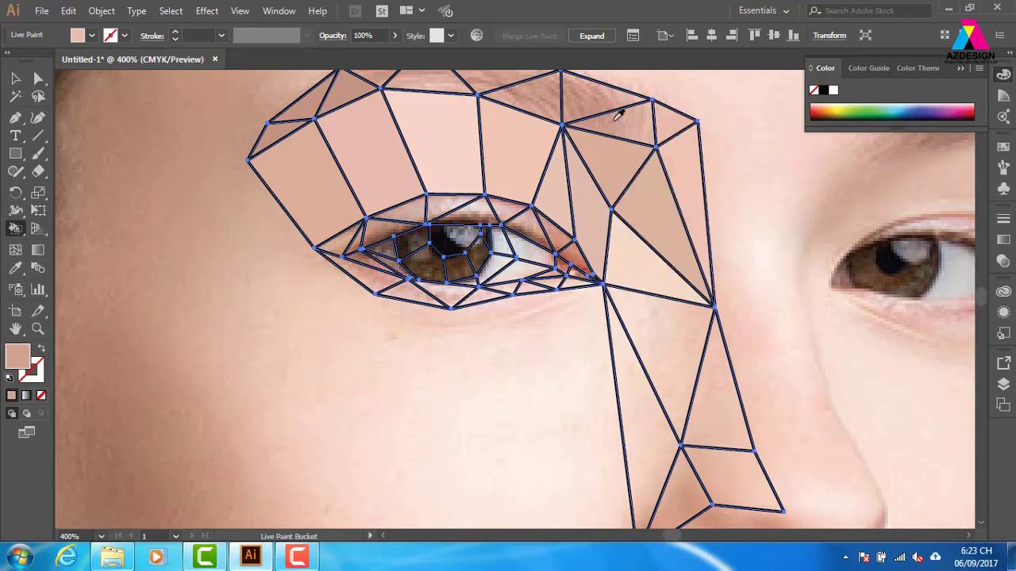
left_click(615, 117)
left_click(587, 95, "alt")
left_click(588, 94)
left_click(544, 102, "alt")
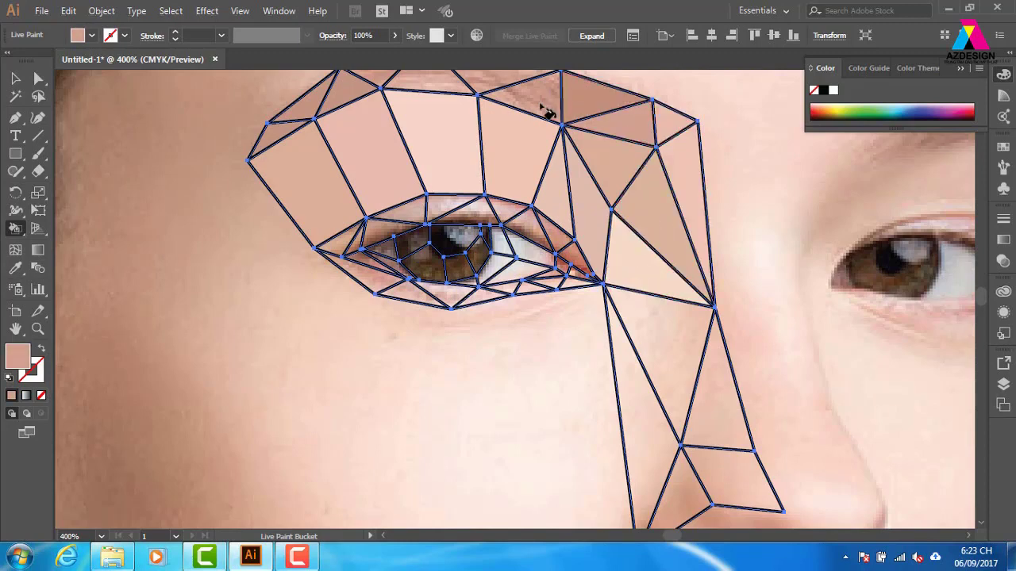
left_click(492, 84)
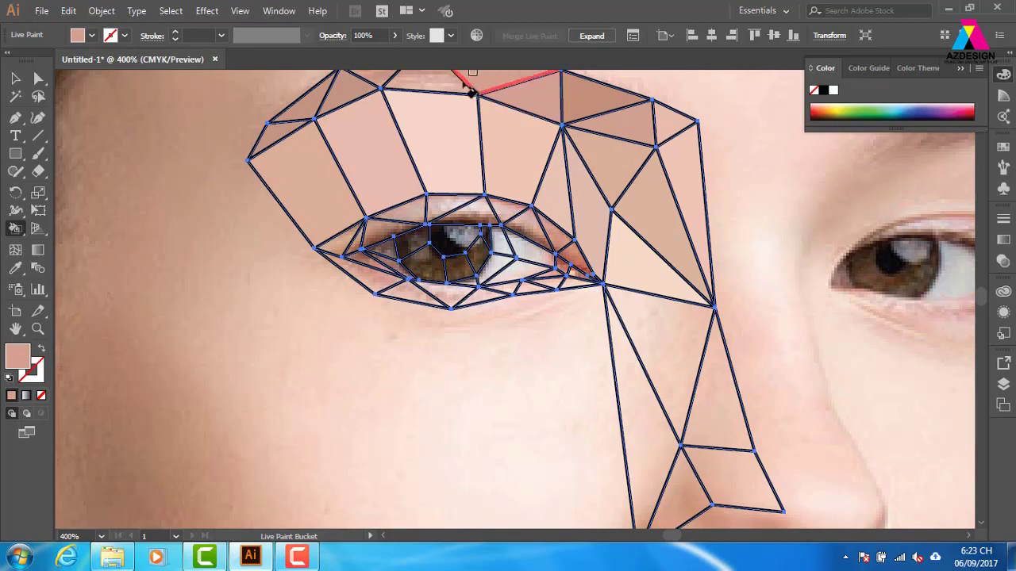
left_click(375, 73, "alt")
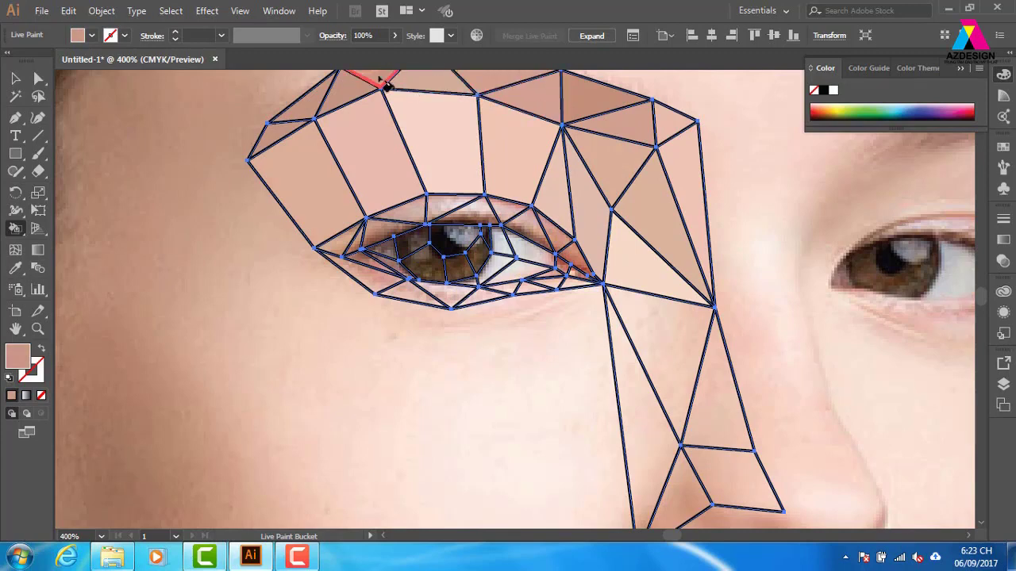
left_click(421, 81)
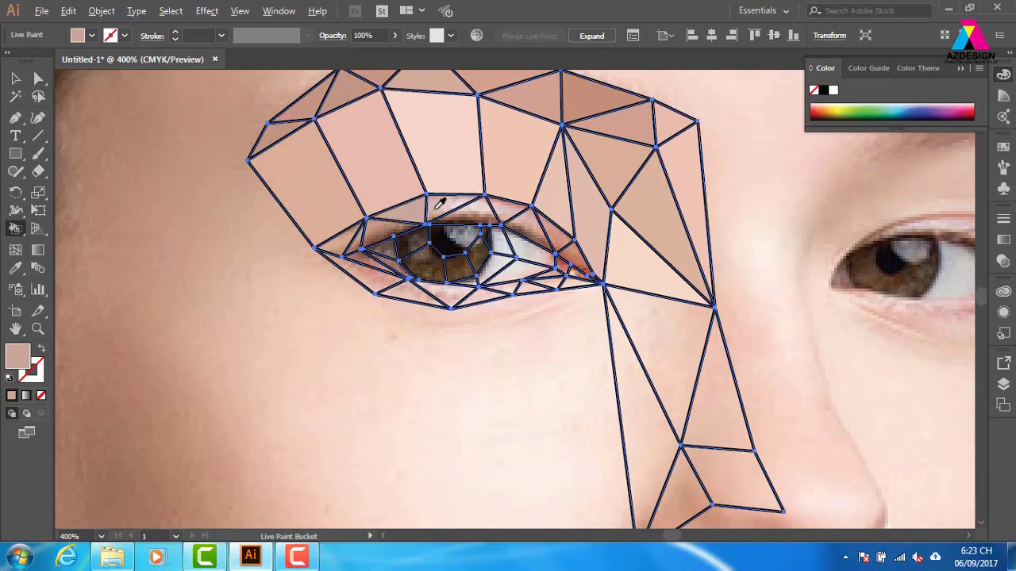
Darken the eyelid facet, make the facets right of the eye rosy, and pick up salmon pink.
left_click(479, 208)
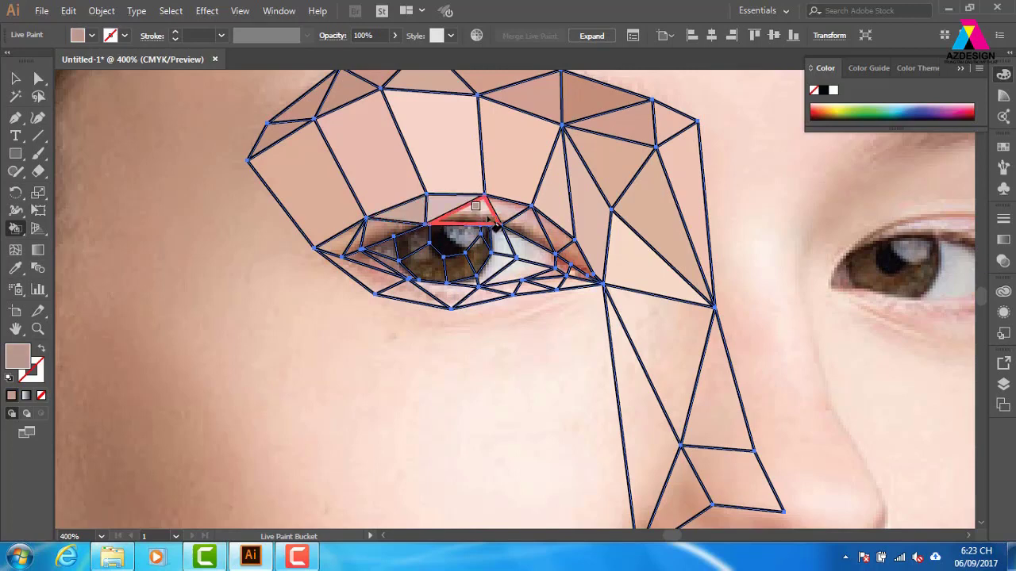
left_click(526, 226)
left_click(527, 226, "alt")
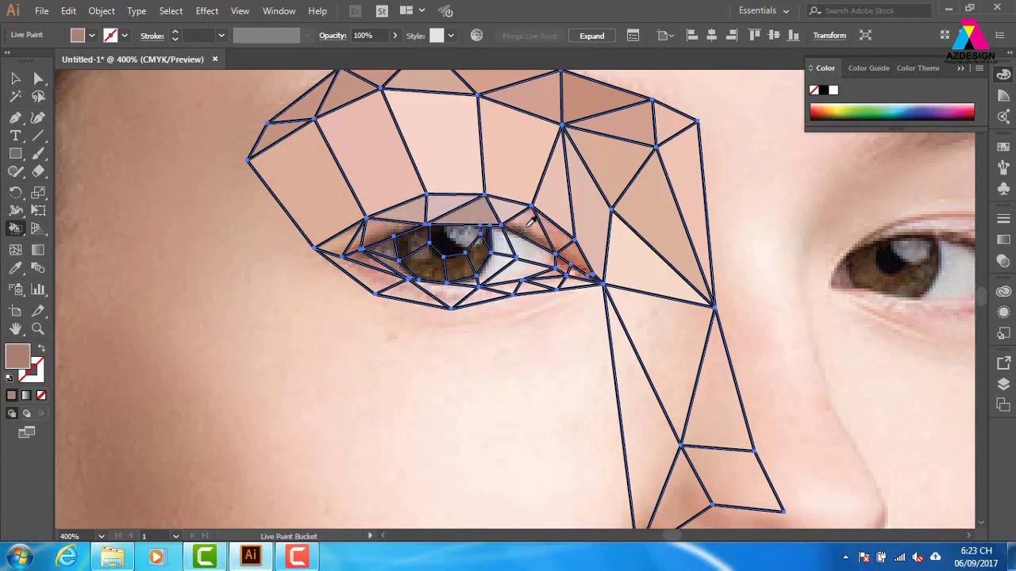
left_click(562, 231)
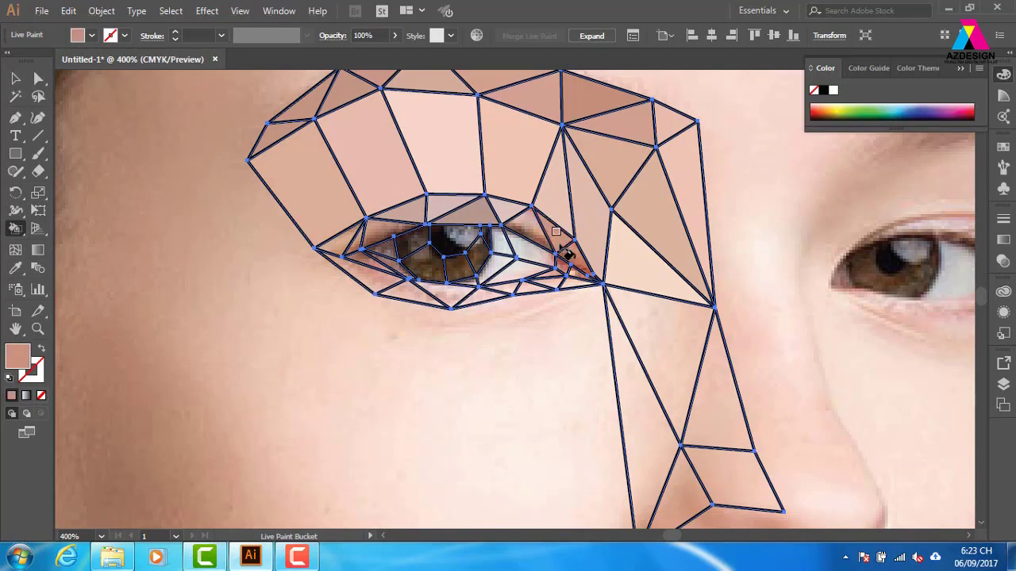
left_click(535, 222, "alt")
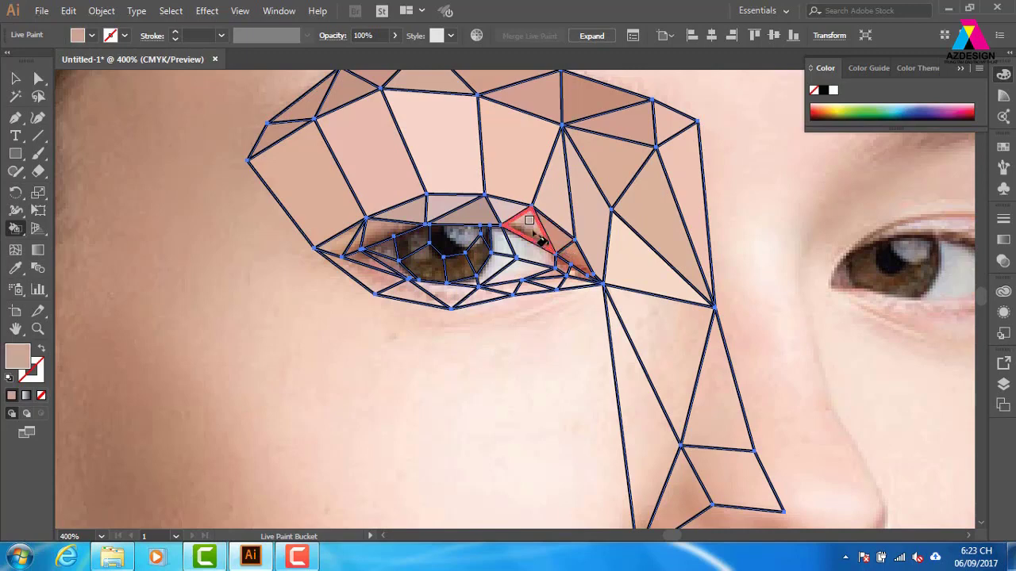
left_click(577, 254, "alt")
key("ctrl+equal")
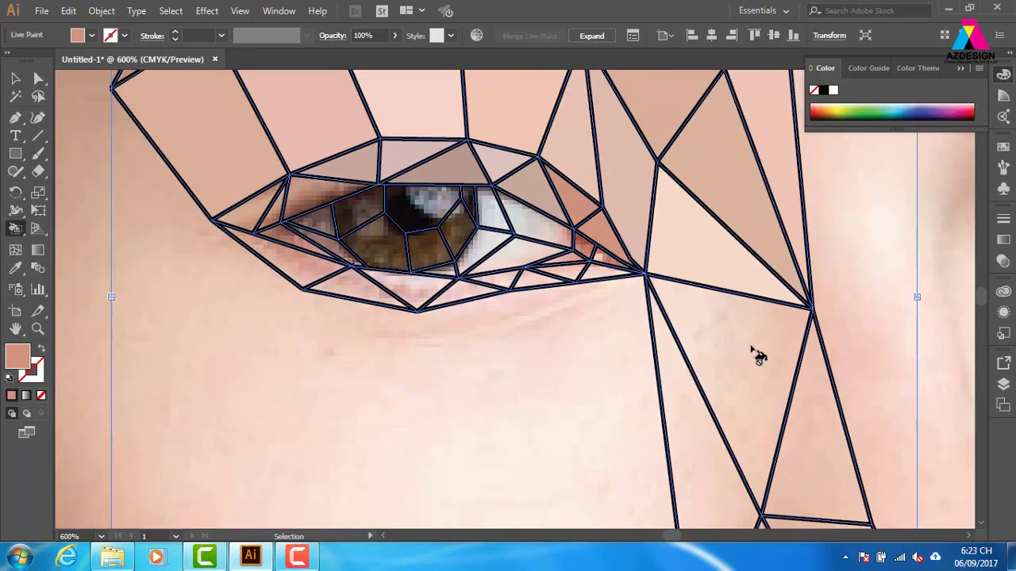
key("ctrl+equal")
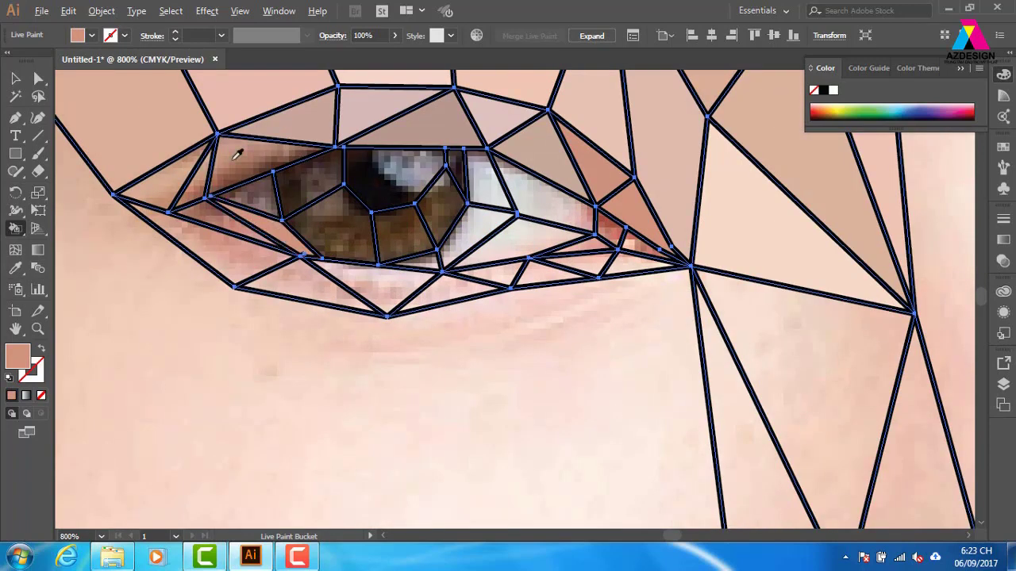
Fill the facet above the upper eyelid salmon and the eye-corner and iris-side facets dark brown.
left_click(246, 159)
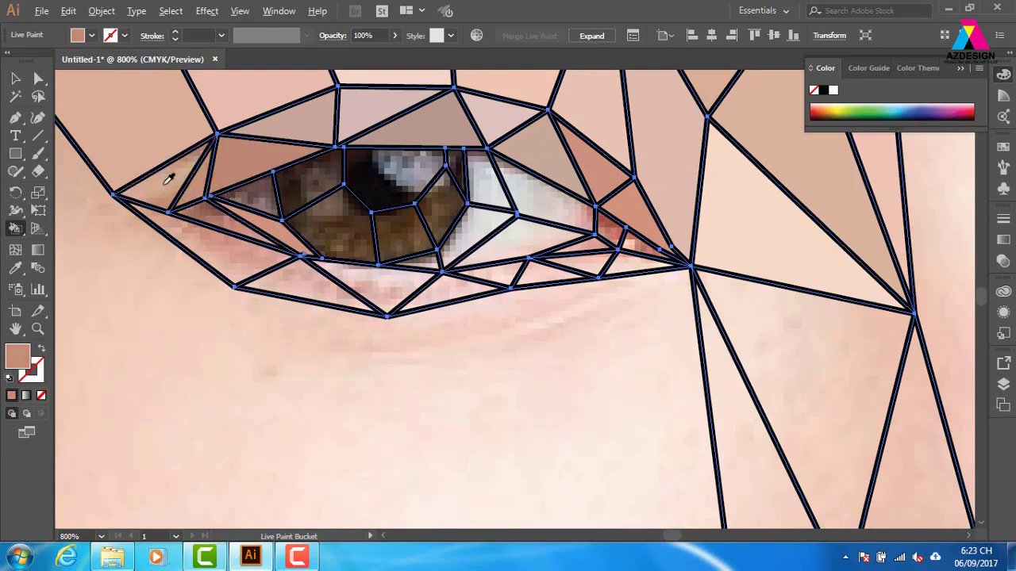
left_click(215, 234)
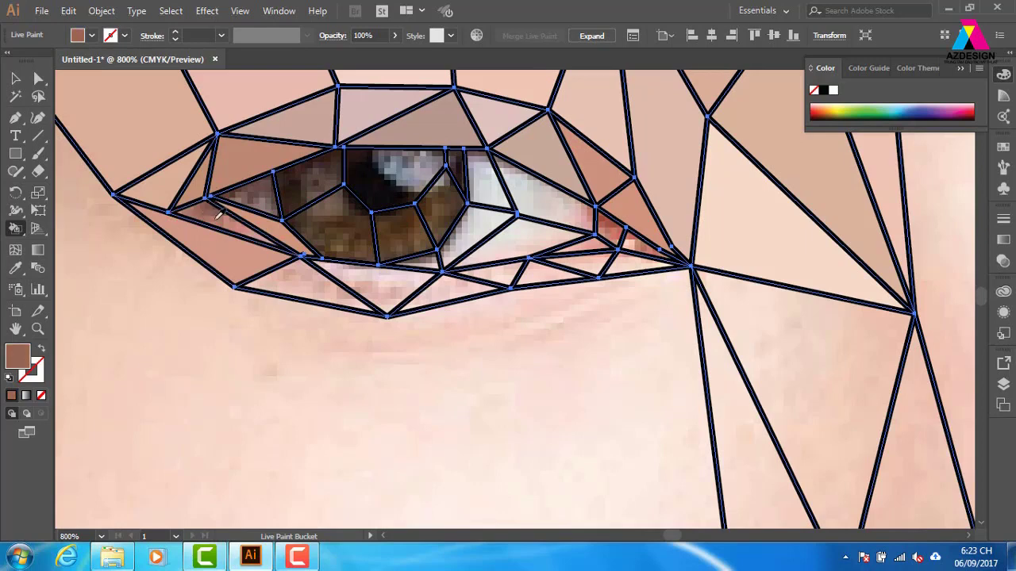
left_click(207, 209, "alt")
left_click(207, 209)
left_click(273, 196)
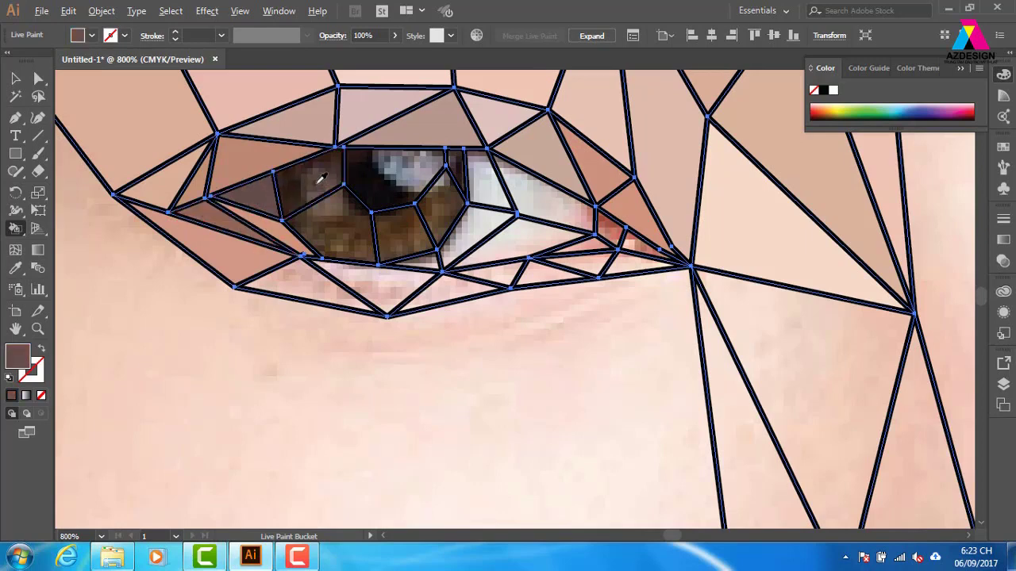
left_click(308, 165, "alt")
left_click(308, 166)
Fill the pupil black and the surrounding iris facets solid brown.
left_click(367, 165, "alt")
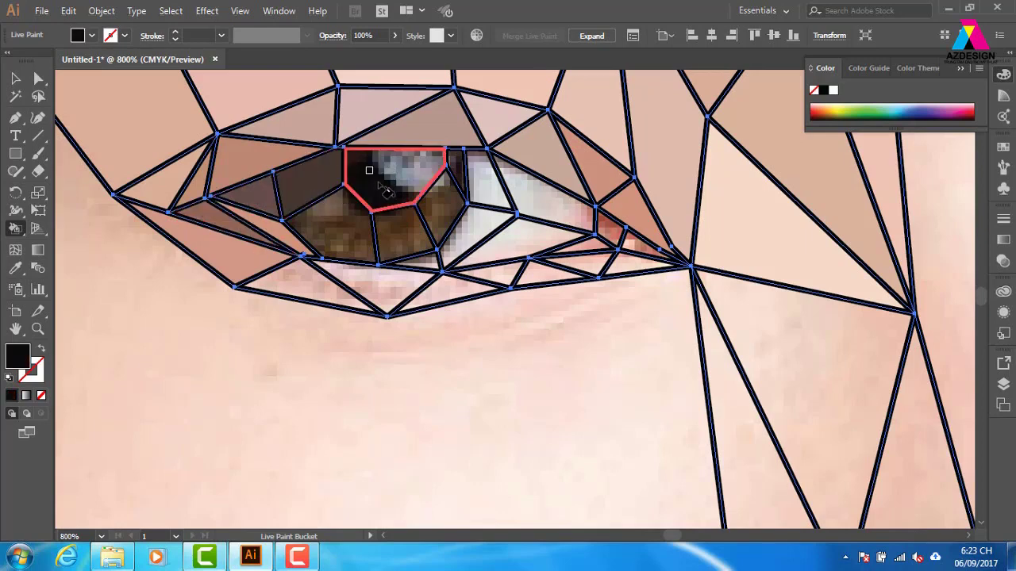
left_click(367, 165)
left_click(444, 203, "alt")
left_click(444, 203)
left_click(397, 178, "alt")
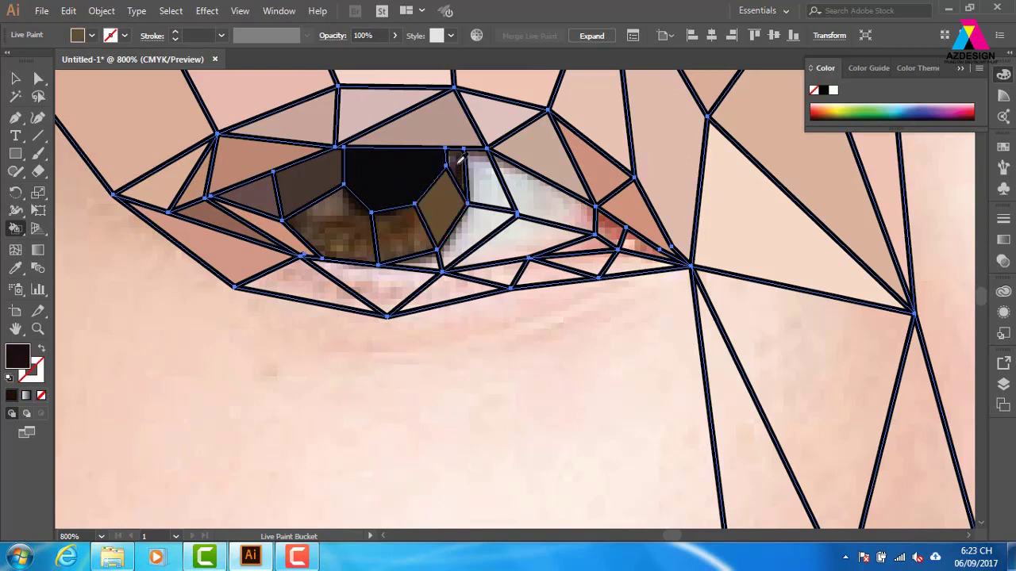
left_click(460, 162)
left_click(435, 202, "alt")
left_click(393, 233)
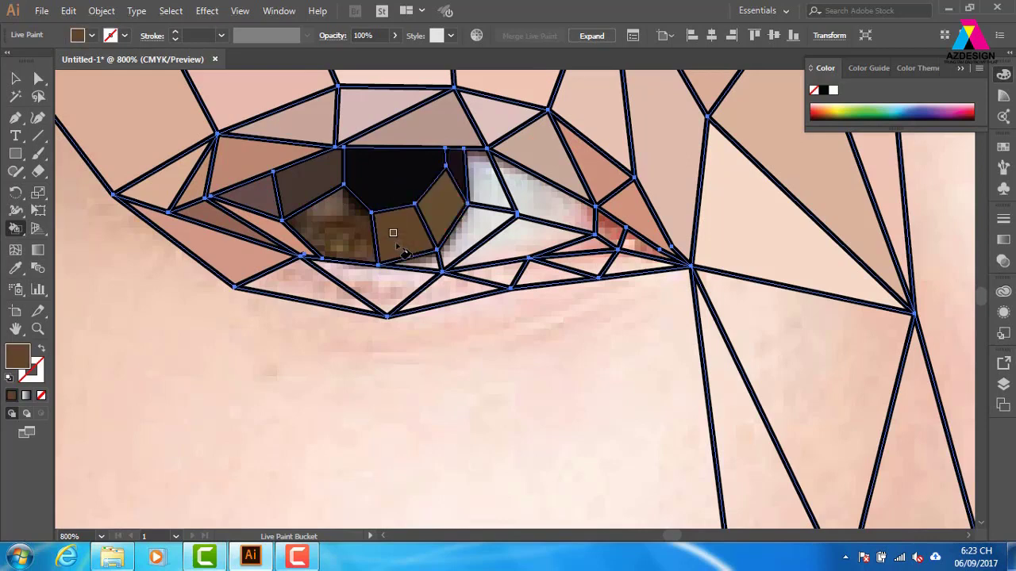
left_click(343, 229)
Paint the eye white light blue-grey, its lower triangle near-white, and the inner corner dark red.
left_click(485, 181, "alt")
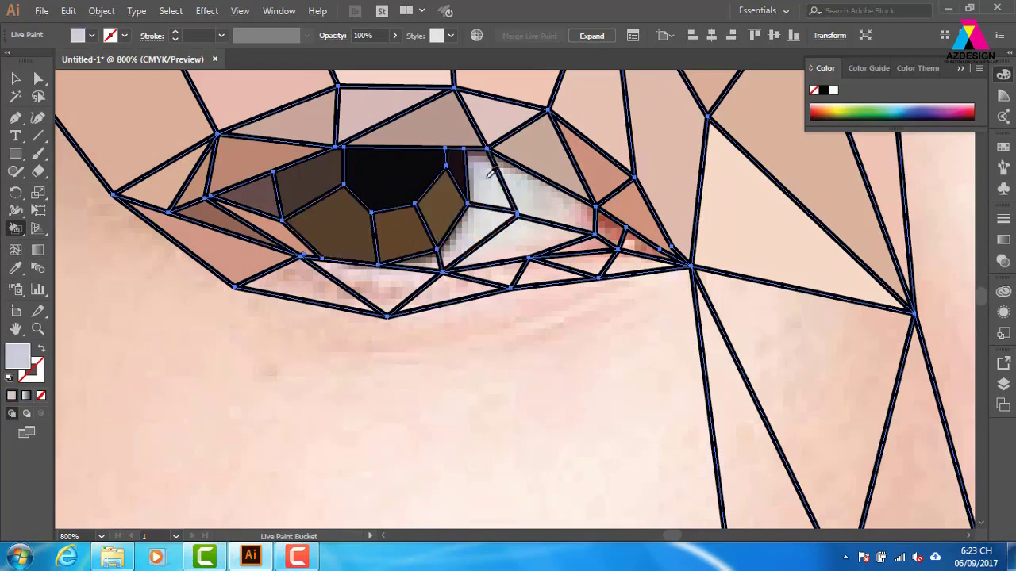
left_click(486, 181)
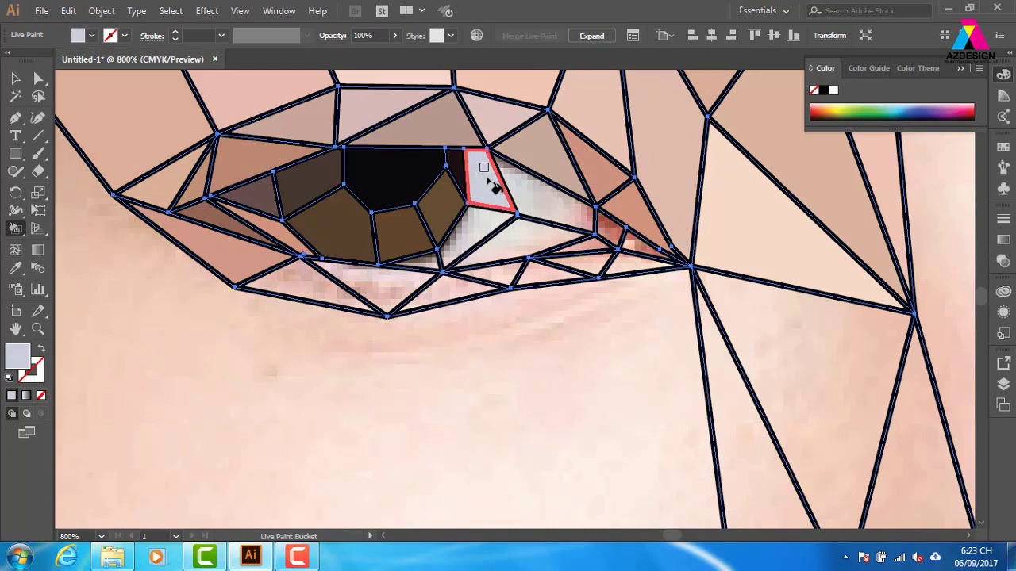
left_click(545, 200)
left_click(480, 242)
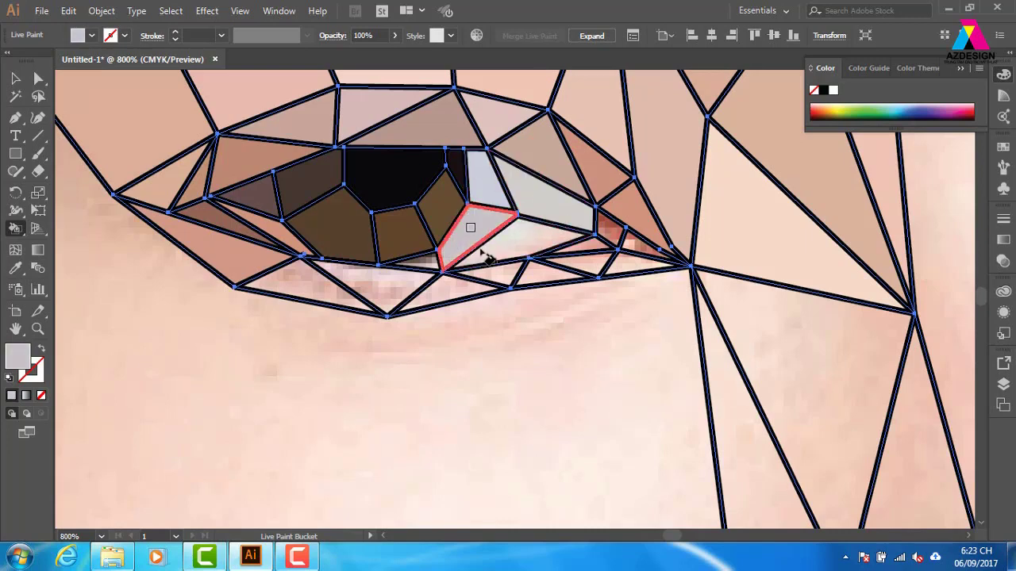
left_click(524, 248, "alt")
left_click(525, 249)
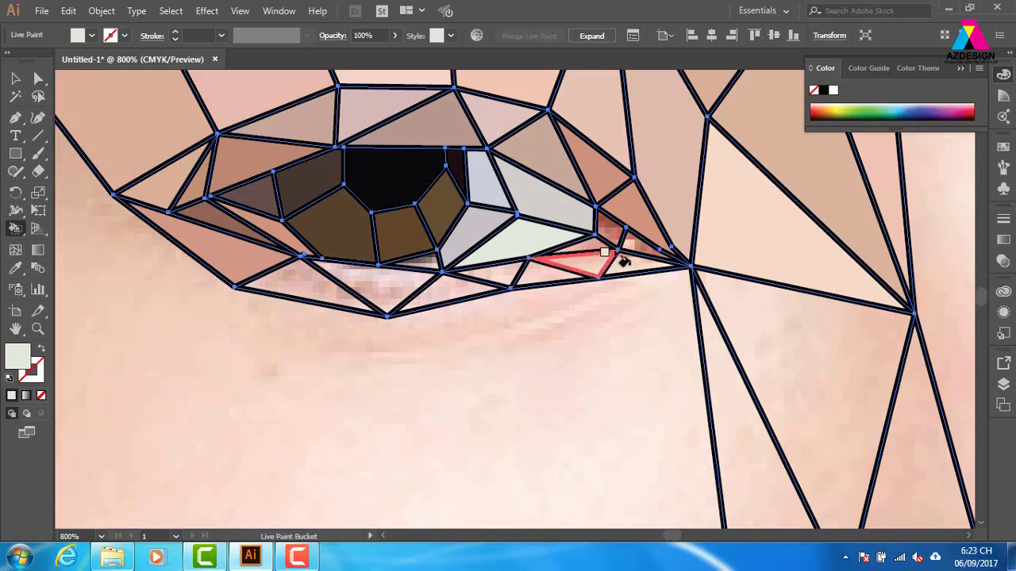
left_click(608, 226, "alt")
left_click(606, 228)
Fill the lower-lid facets light and darker pink and the triangle under the eye pink.
left_click(599, 246, "alt")
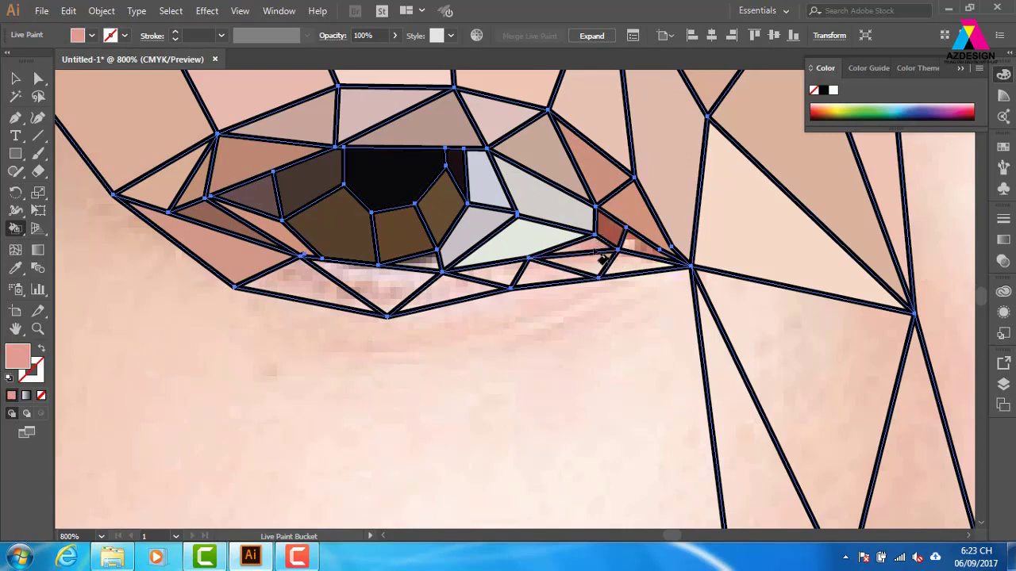
left_click(644, 255)
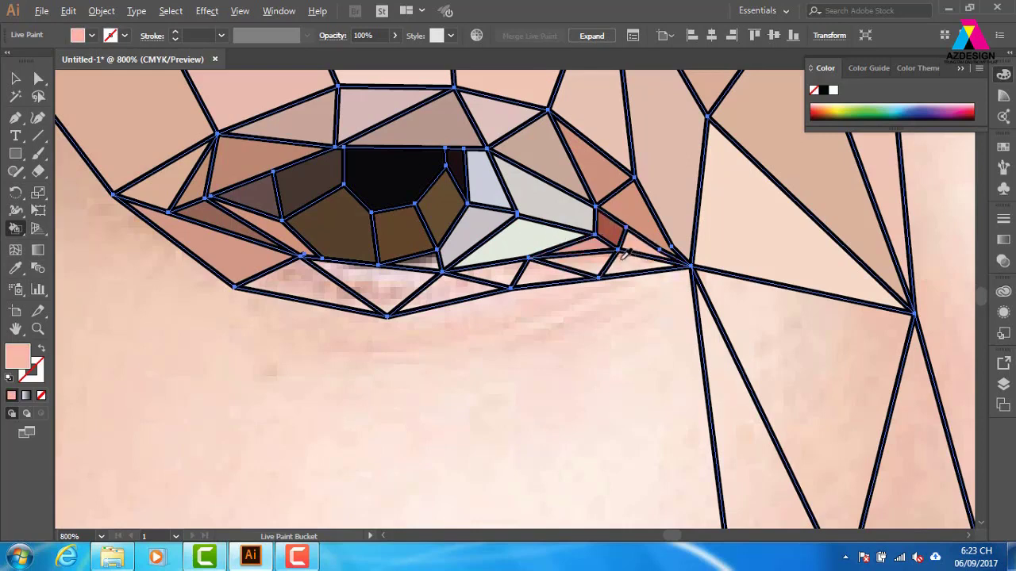
left_click(599, 270)
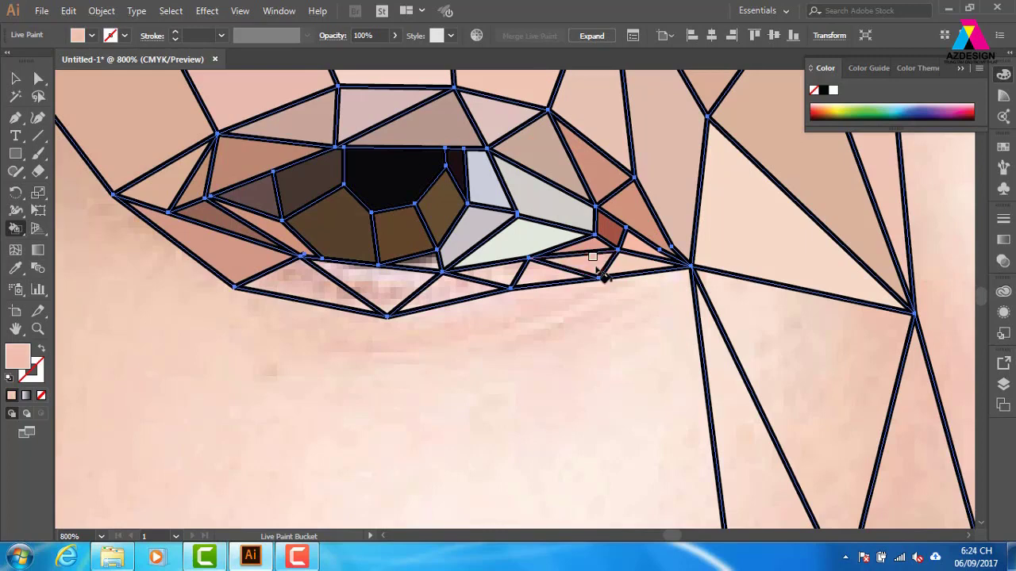
left_click(552, 274, "alt")
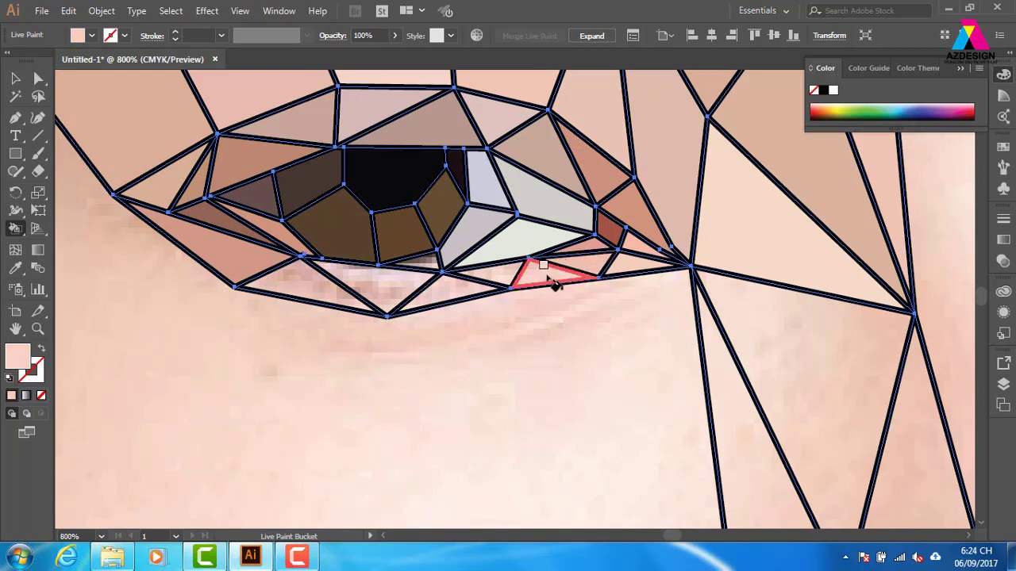
left_click(458, 280, "alt")
left_click(305, 274, "alt")
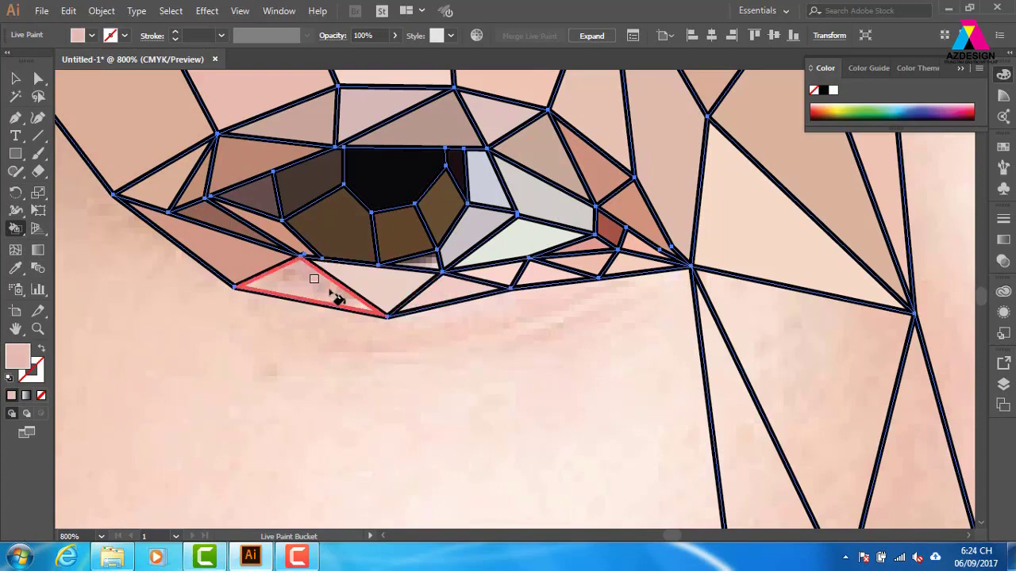
left_click(801, 321, "alt")
Fill the nose facets, including the long thin one, with tan tones, then zoom out to the whole face.
scroll(841, 373, "down", 1)
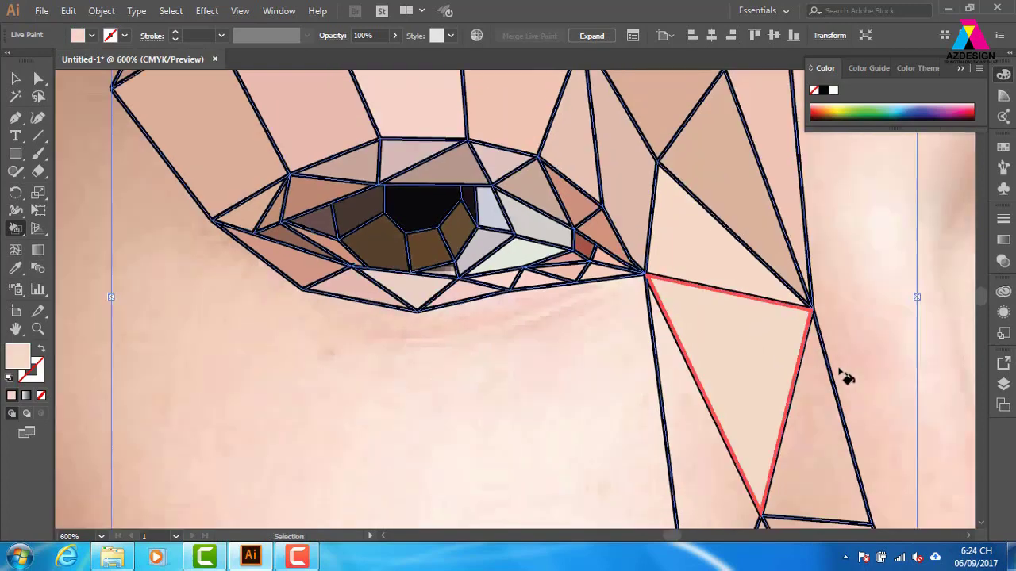
scroll(839, 396, "down", 1)
scroll(728, 323, "down", 1)
left_click_drag(728, 323, 714, 286)
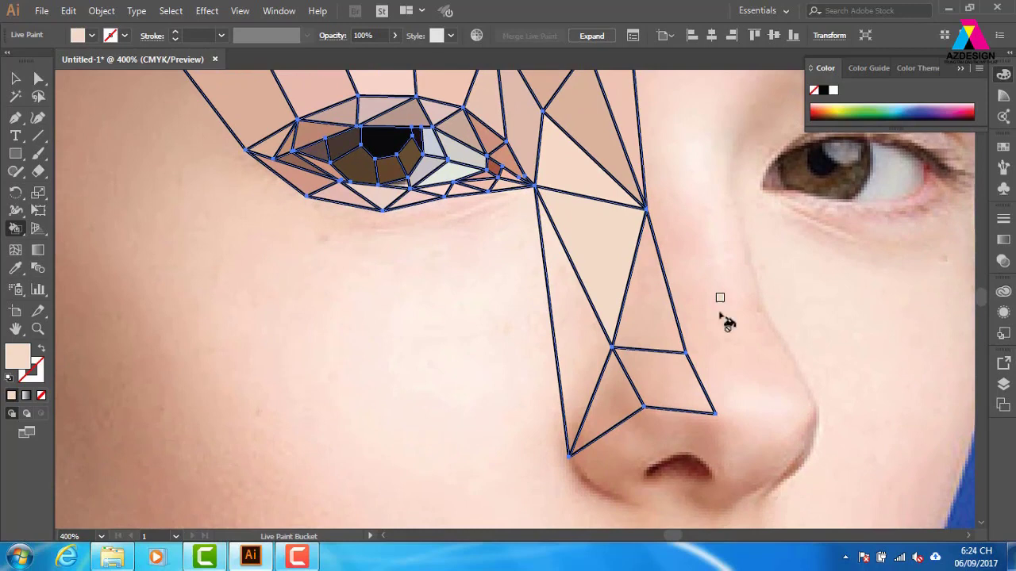
left_click(652, 324)
left_click(658, 379)
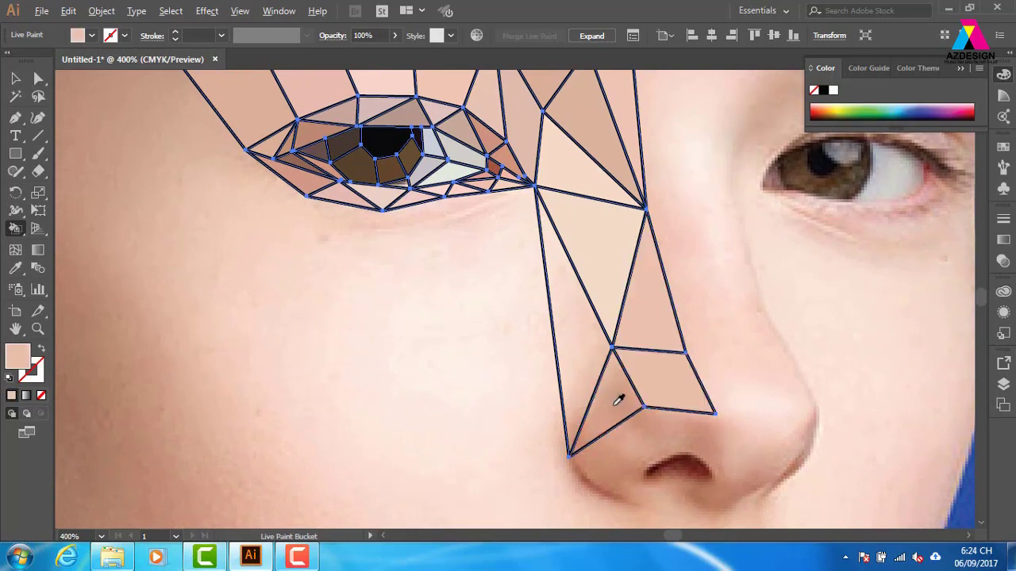
left_click(602, 383)
left_click(594, 338)
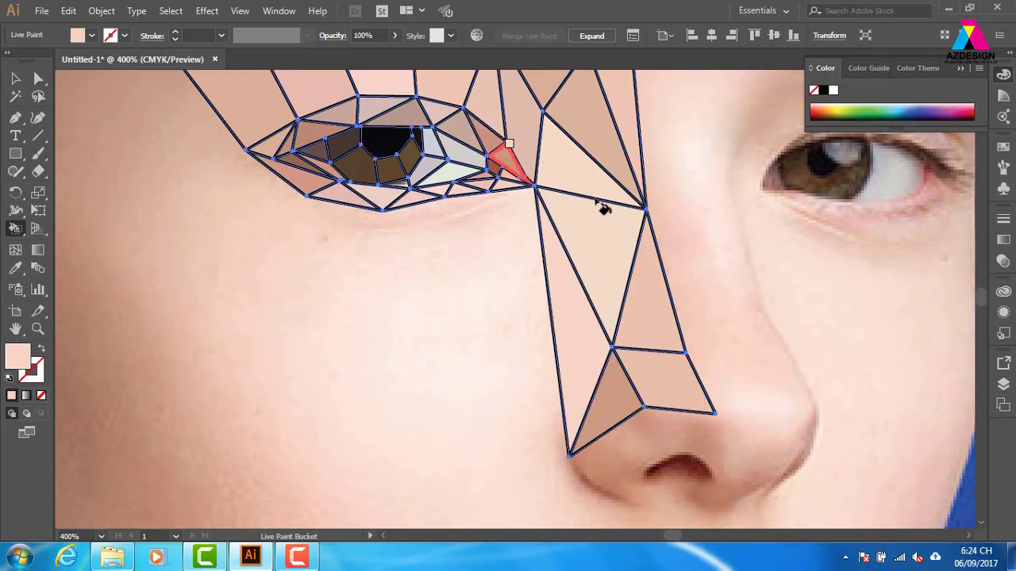
key("ctrl+minus")
key("ctrl+minus")
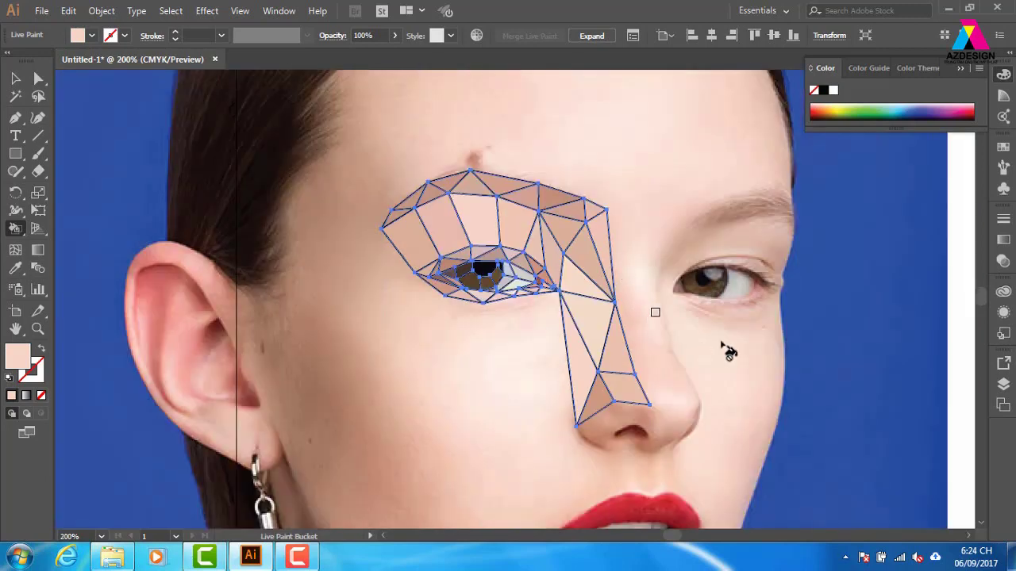
left_click_drag(725, 346, 680, 265)
Move the painted eye mesh off the face to the right of the portrait.
left_click(15, 77)
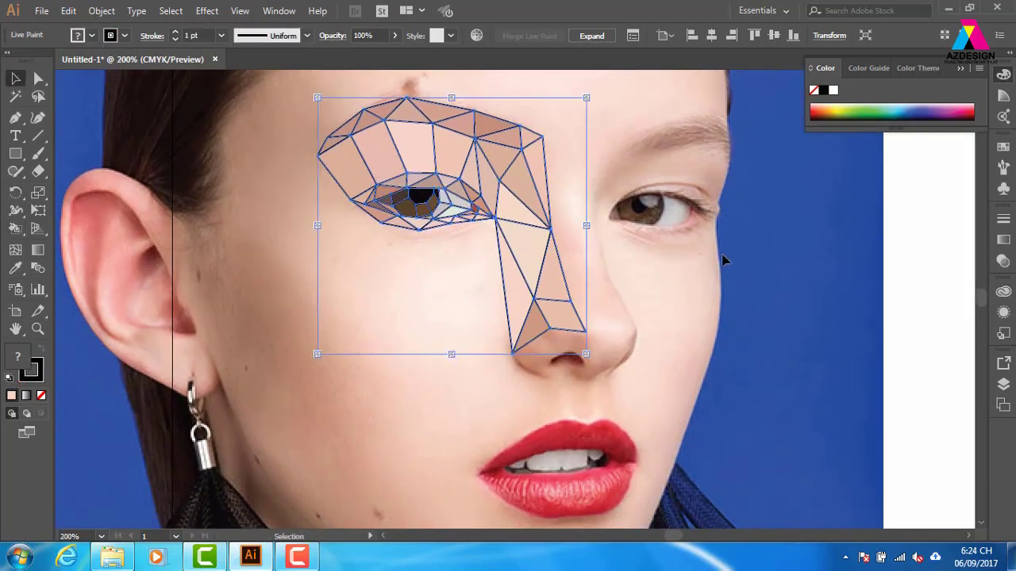
left_click(801, 313)
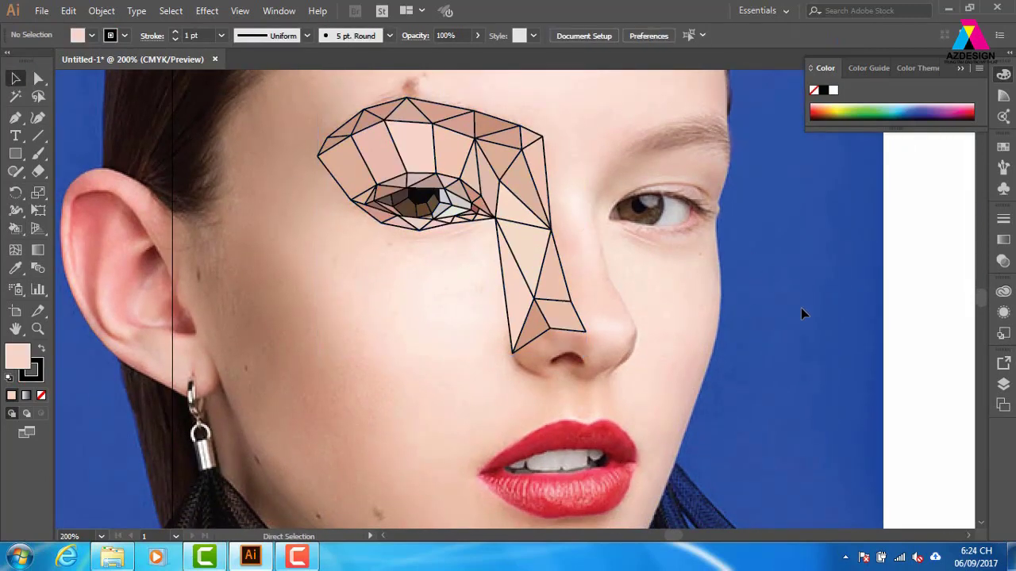
key("ctrl+minus")
left_click_drag(666, 337, 459, 342)
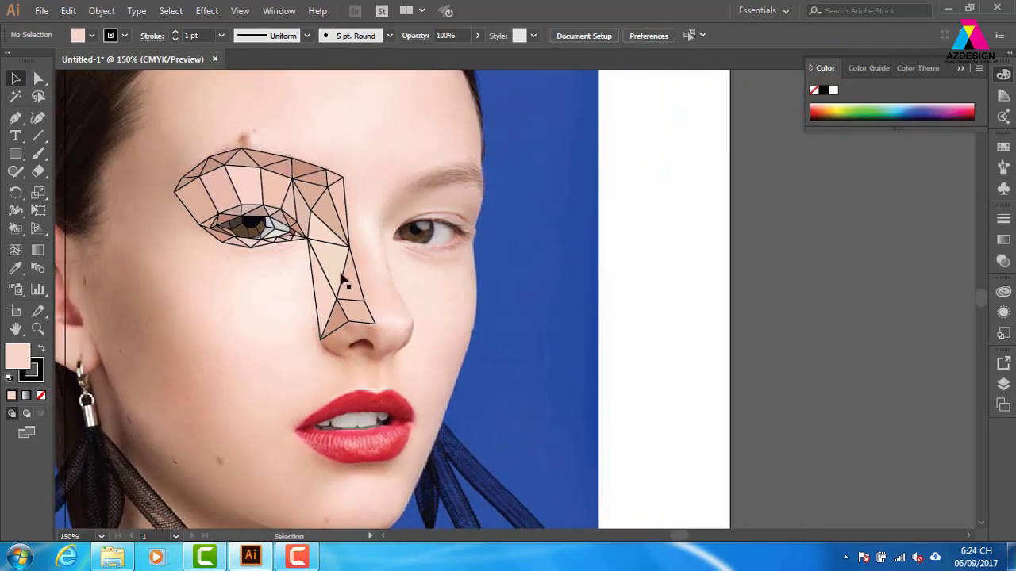
left_click_drag(260, 222, 673, 248)
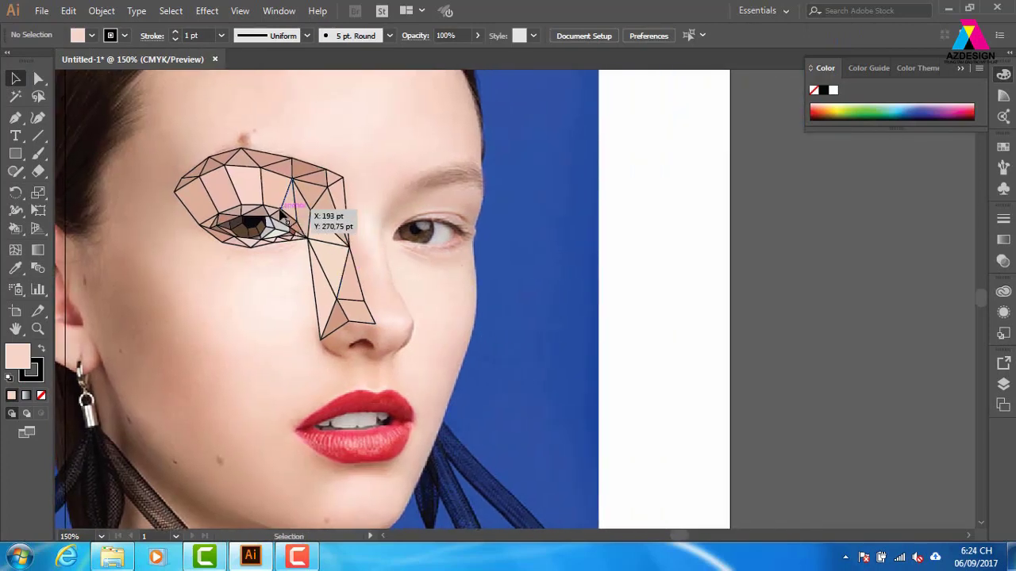
left_click(870, 353)
left_click_drag(884, 404, 790, 405)
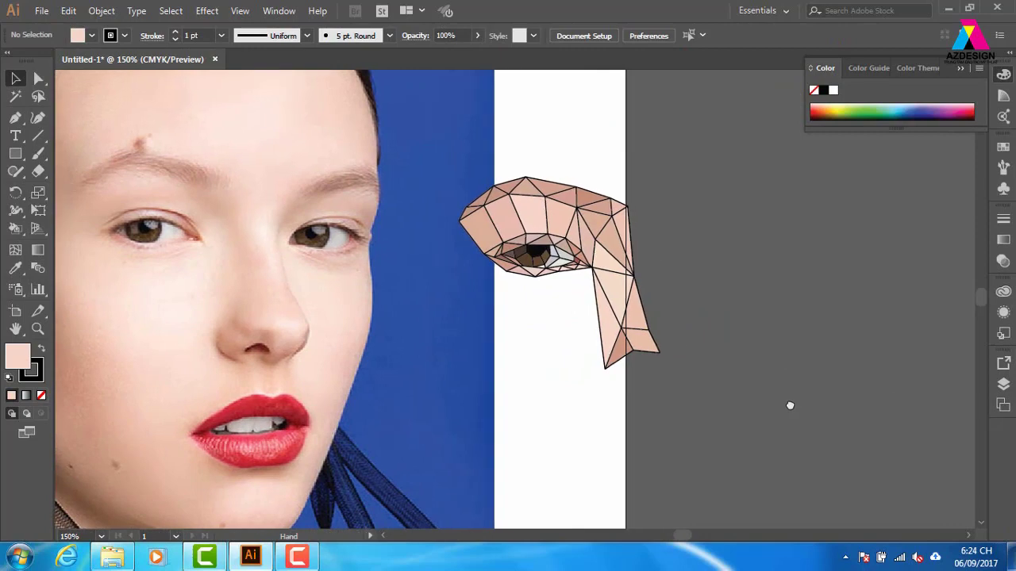
Set the mesh's stroke to None and drag it back over the left eye.
left_click(603, 266)
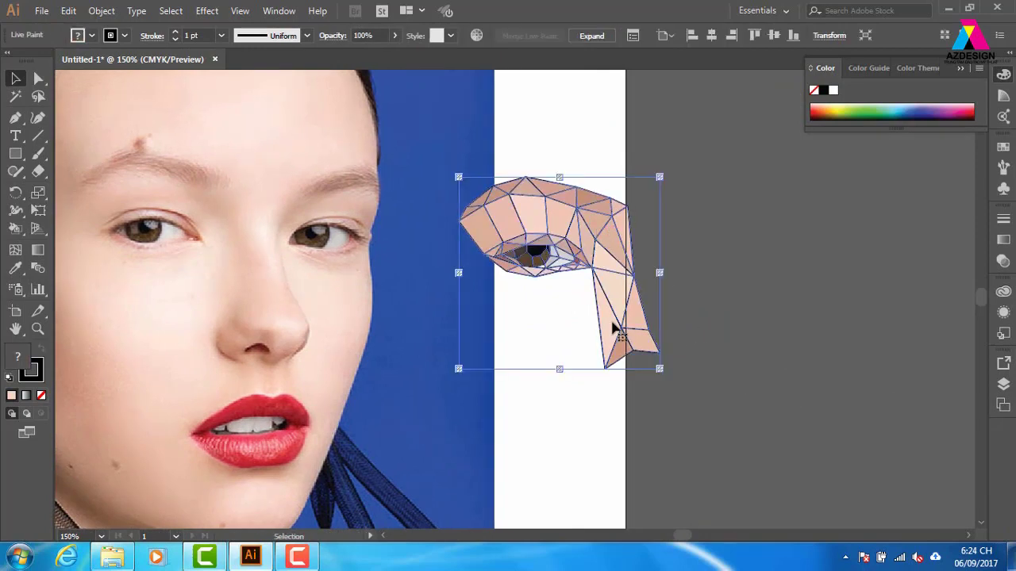
left_click_drag(644, 342, 591, 351)
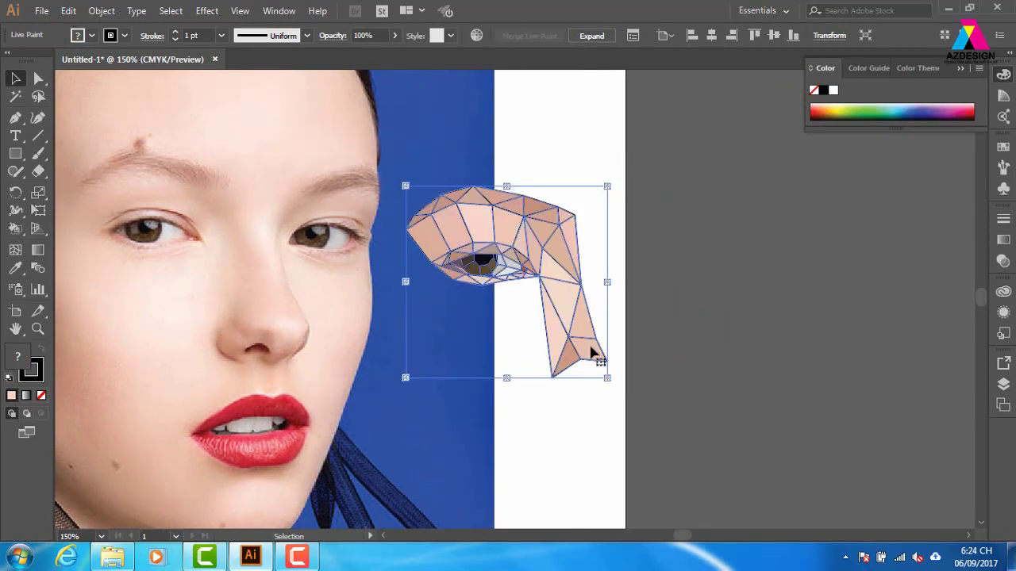
left_click(41, 395)
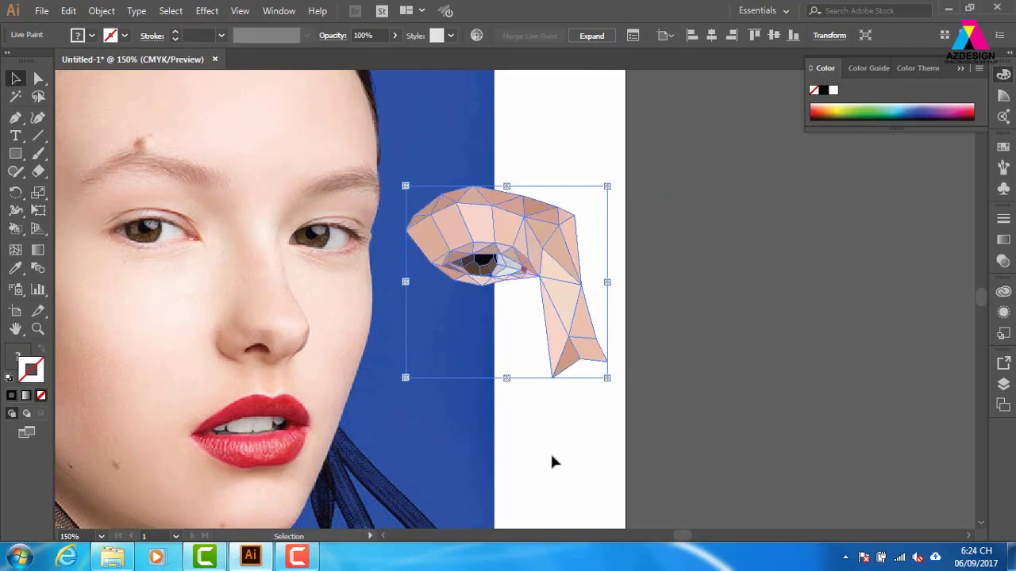
left_click(596, 500)
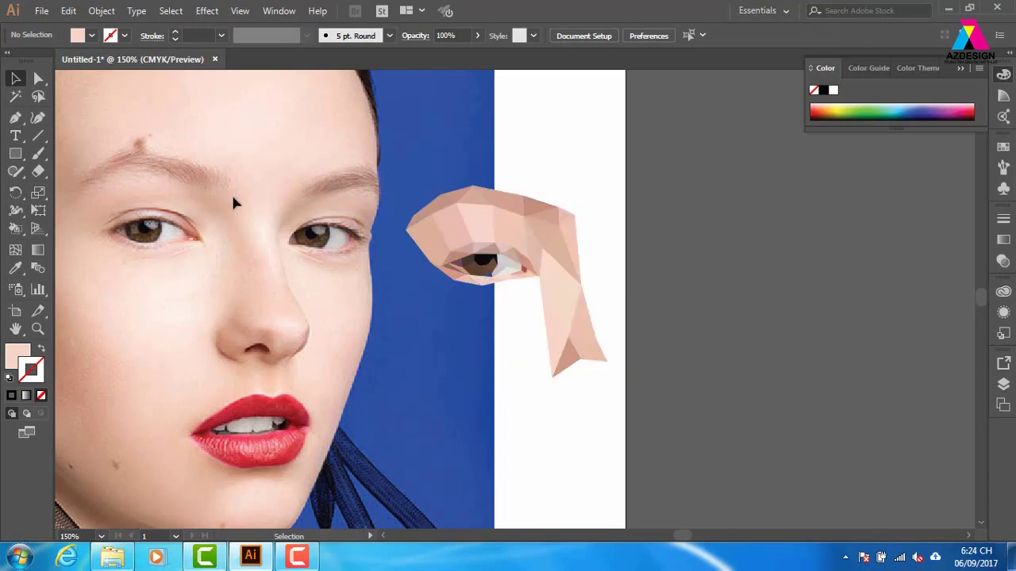
mouse_move(565, 269)
left_mouse_down()
mouse_move(212, 271)
mouse_move(226, 234)
left_mouse_up()
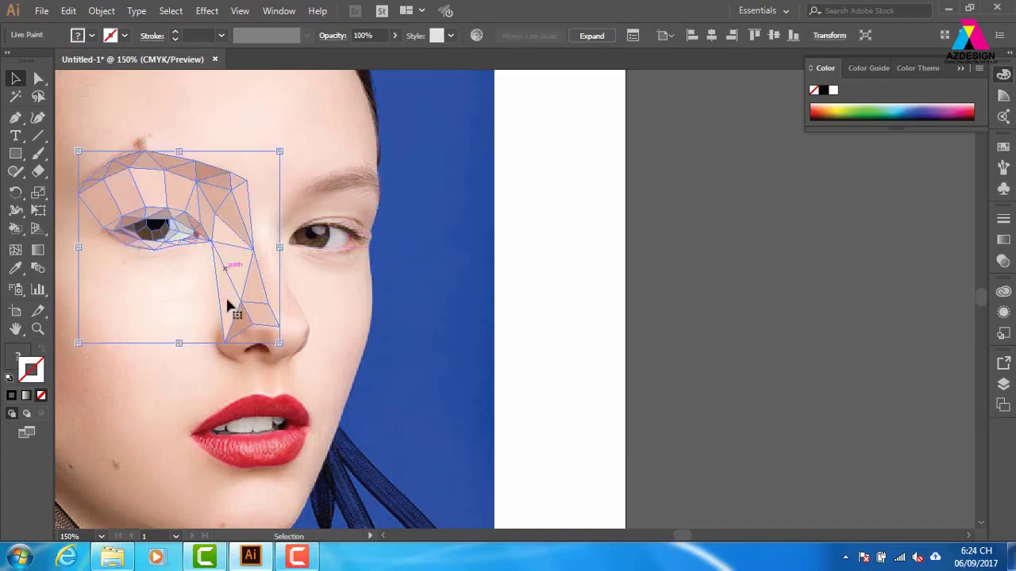
Drop the stroke-free mesh over the eye, brow and nose side and deselect it.
left_click(408, 334)
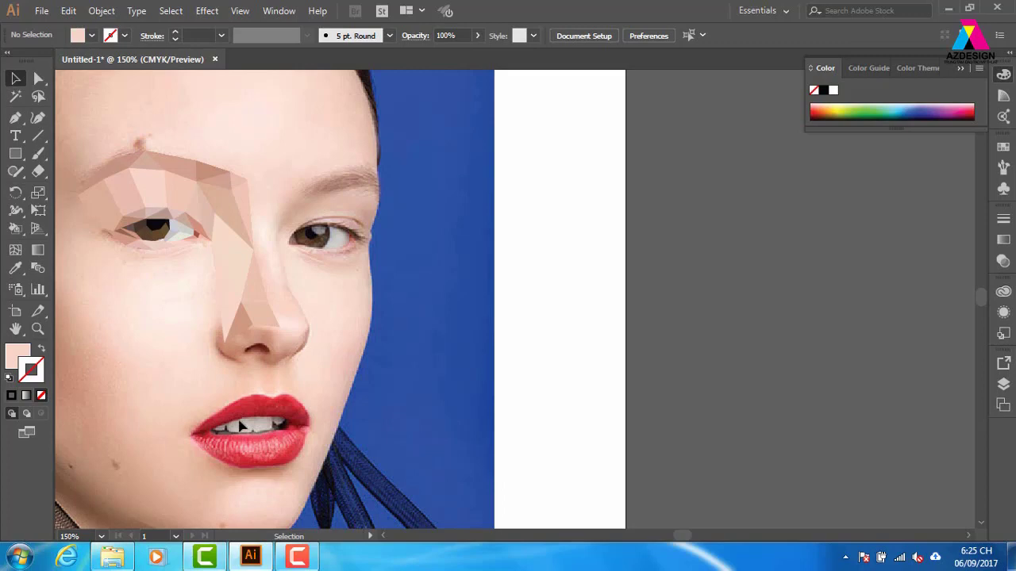
key("ctrl+minus")
key("ctrl+minus")
left_click_drag(381, 331, 450, 311)
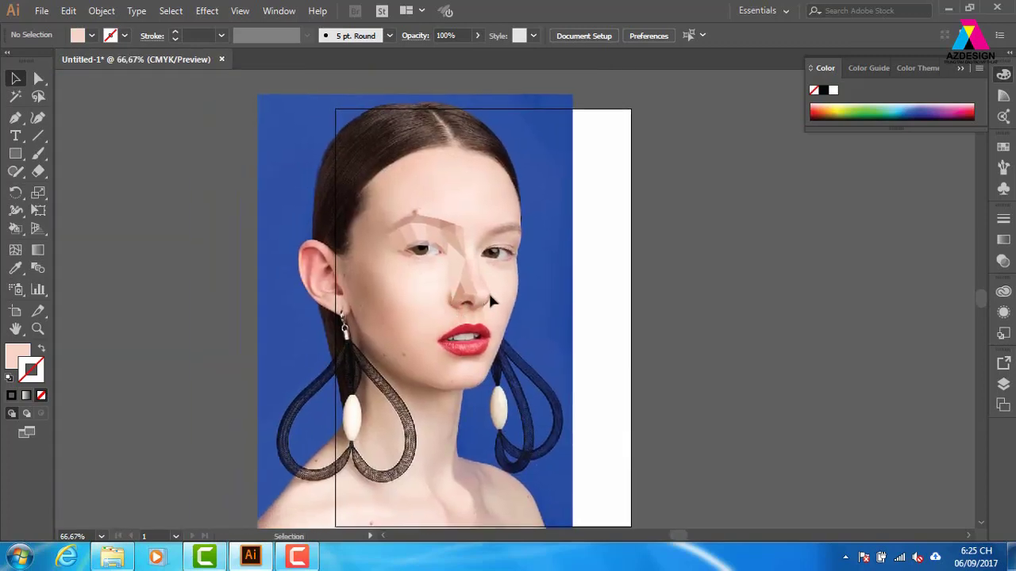
left_click_drag(520, 352, 568, 313)
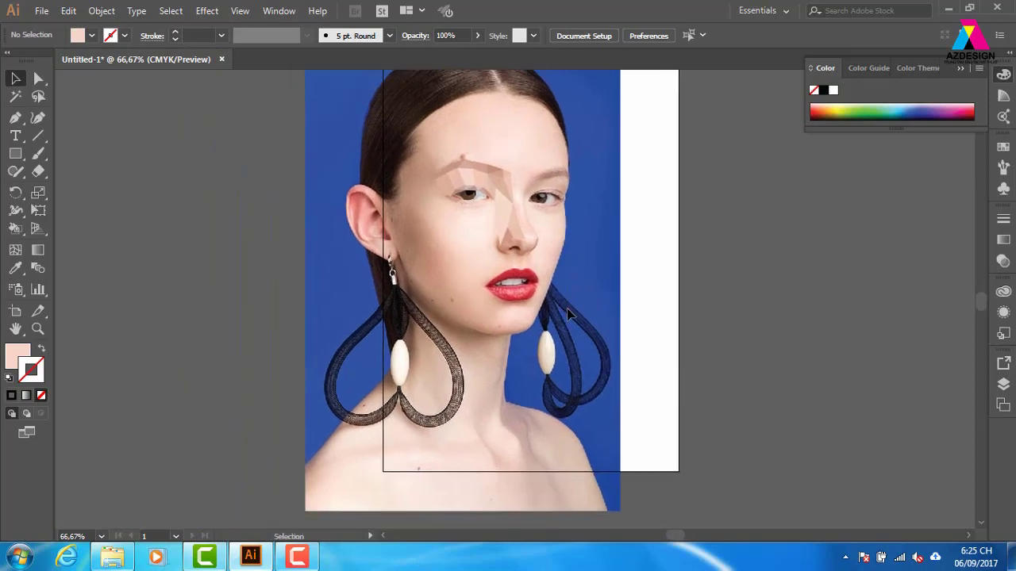
left_click(517, 191)
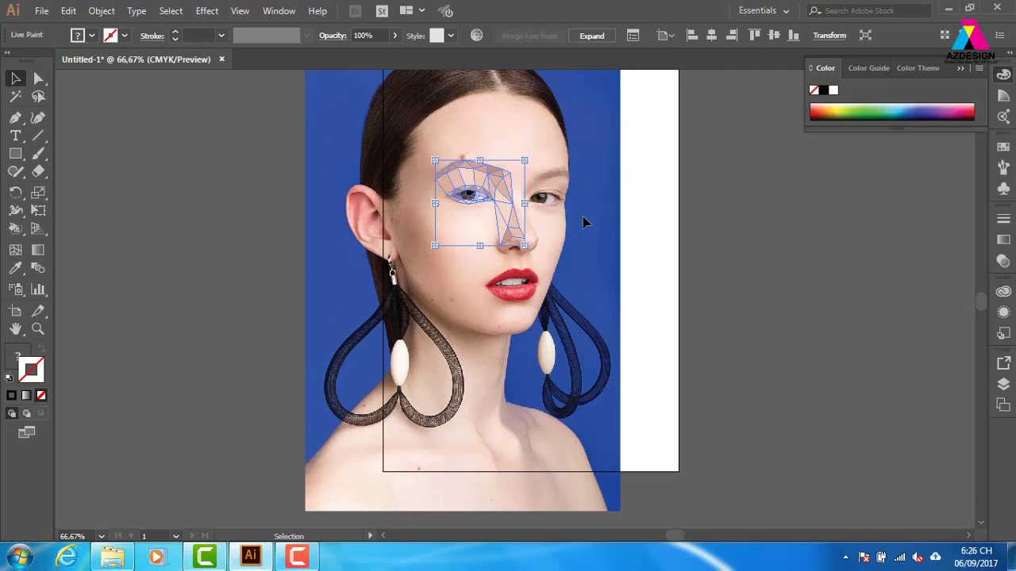
left_click(668, 219)
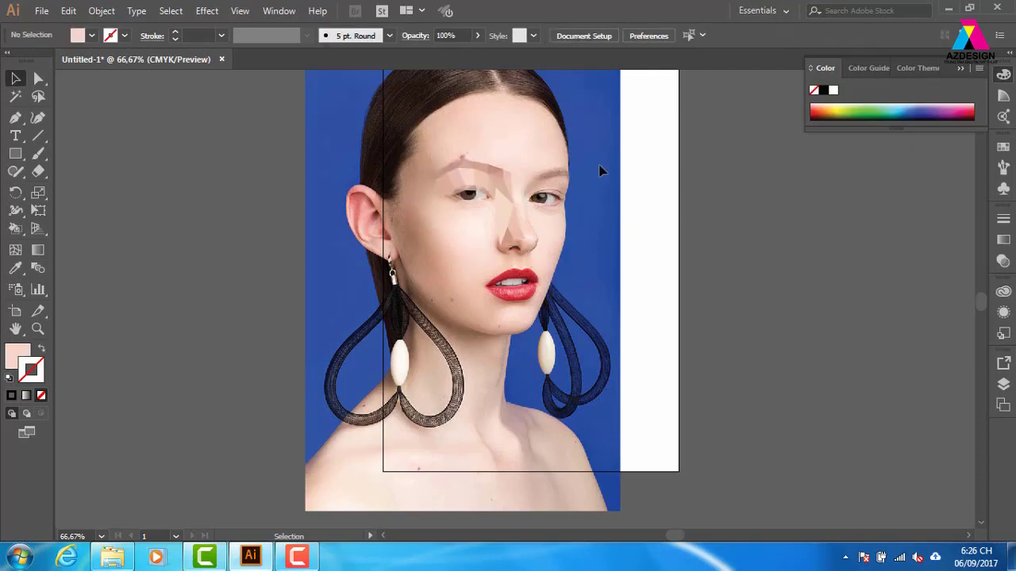
left_click(476, 206)
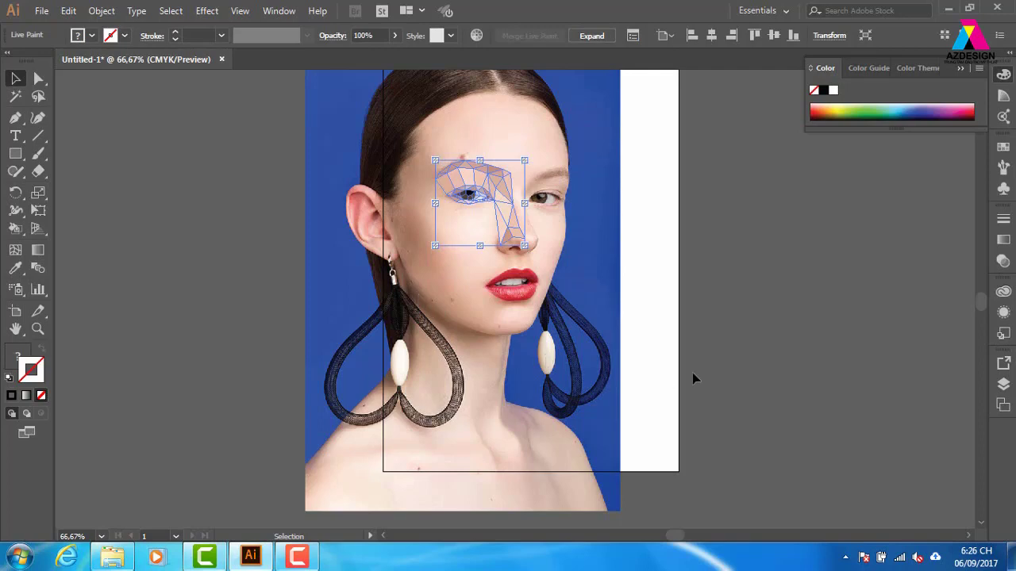
key("space")
mouse_move(778, 262)
left_mouse_down()
mouse_move(535, 318)
mouse_move(511, 339)
left_mouse_up()
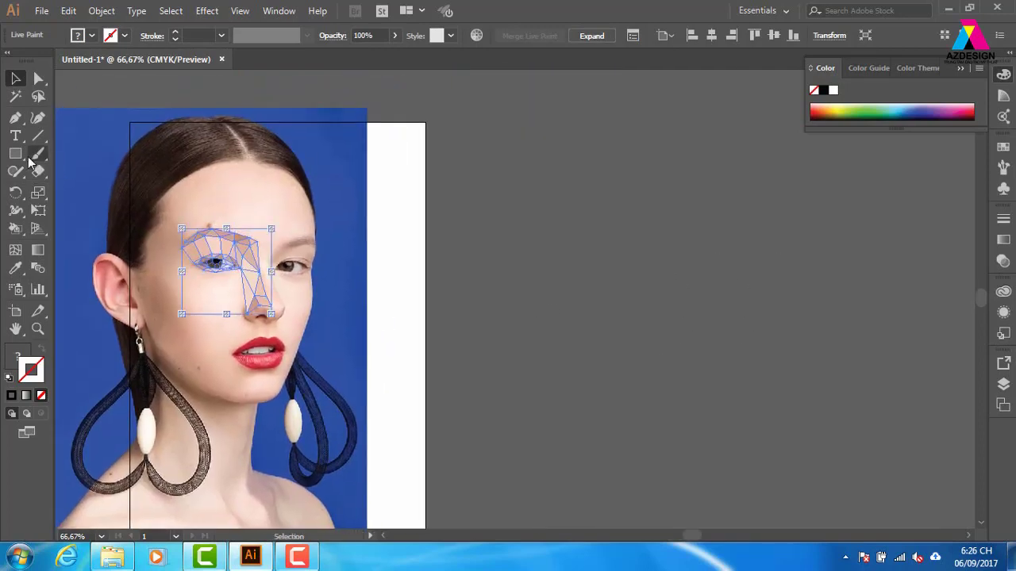
key("m")
left_click_drag(445, 116, 841, 279)
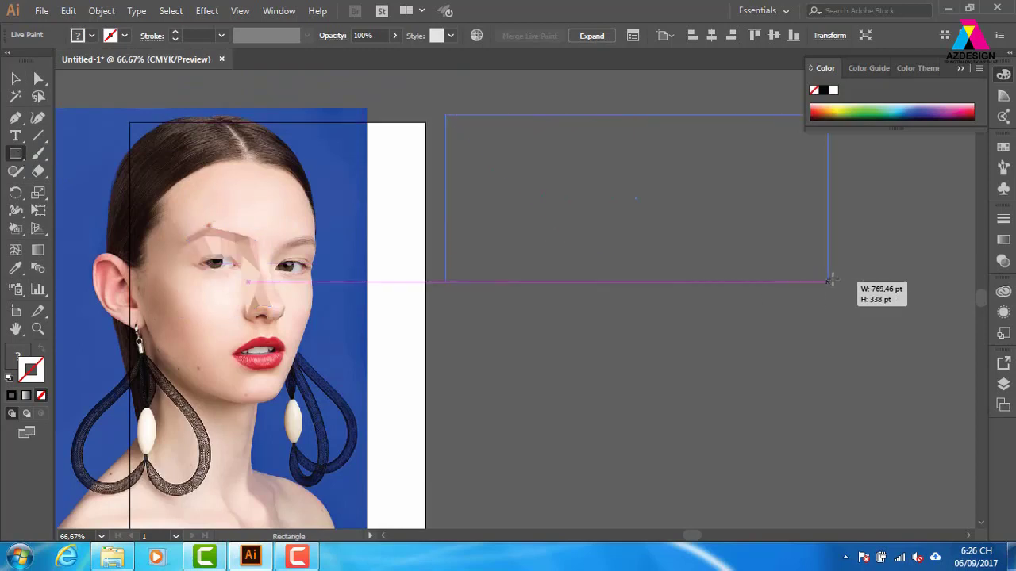
Give the rectangle a linear gradient fill and no outline.
left_click(1003, 239)
left_click(925, 318)
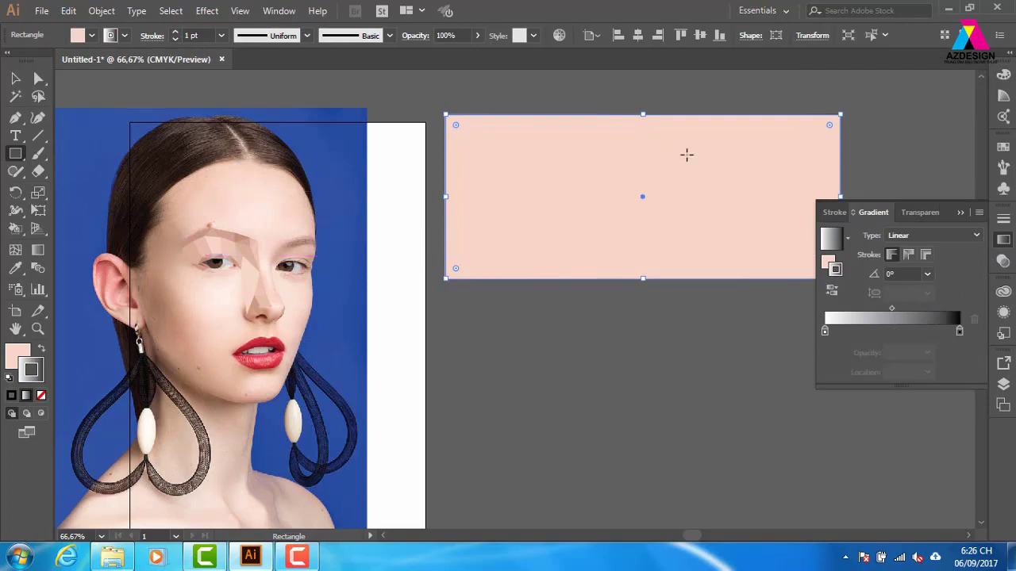
key("shift+x")
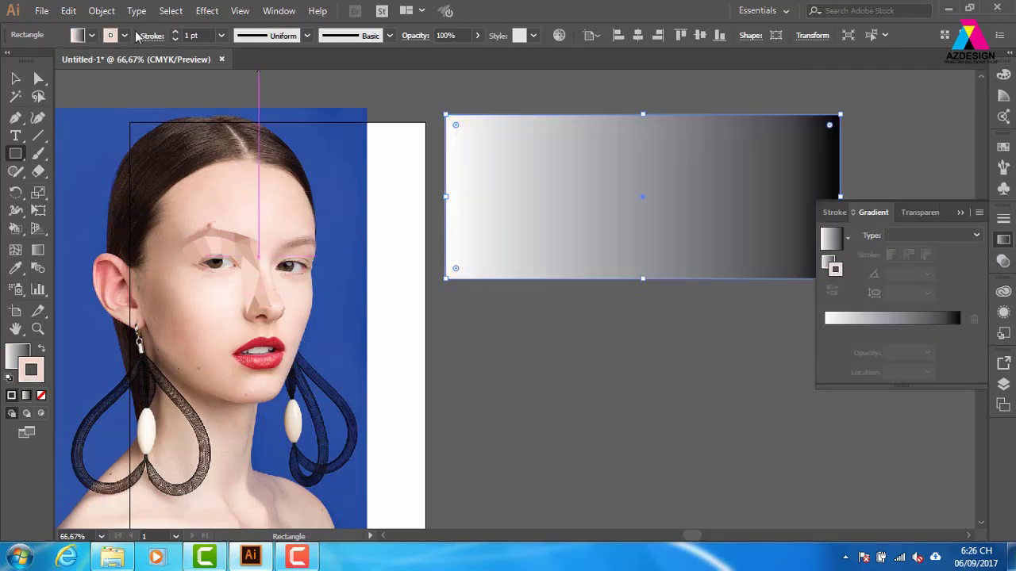
key("v")
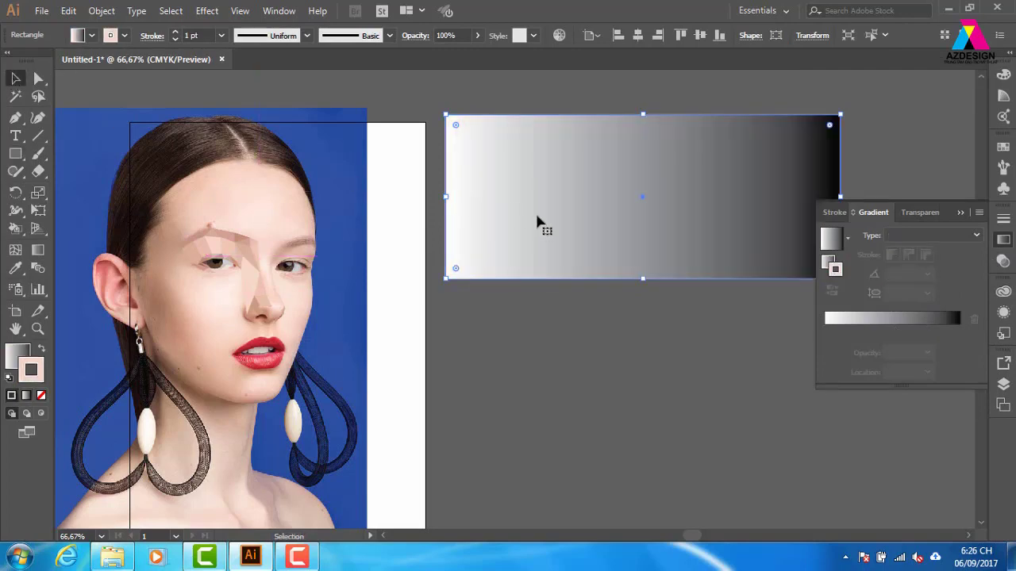
key("slash")
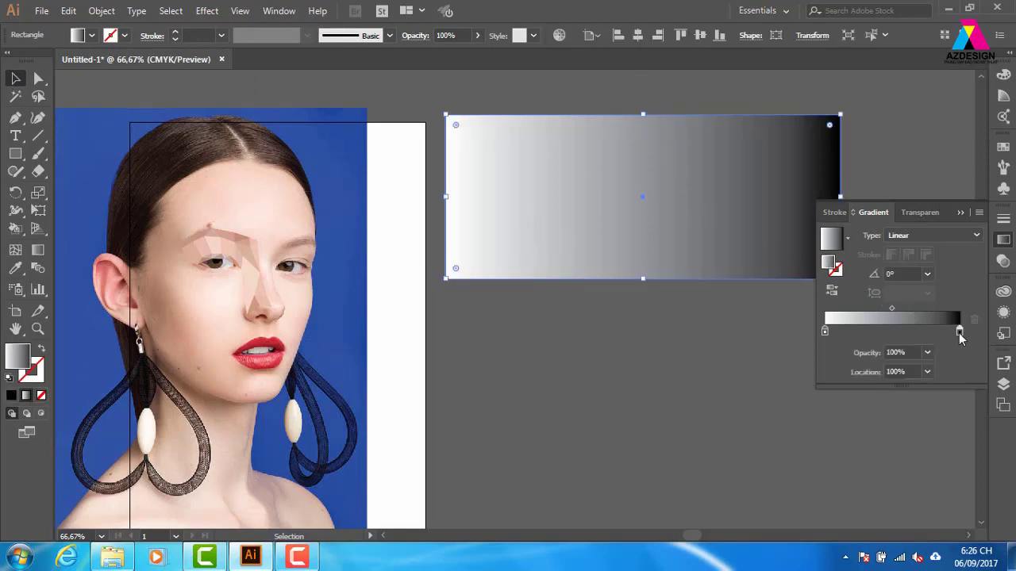
Set the gradient stops to pink on the left and dark purple on the right.
double_click(959, 333)
left_click(871, 388)
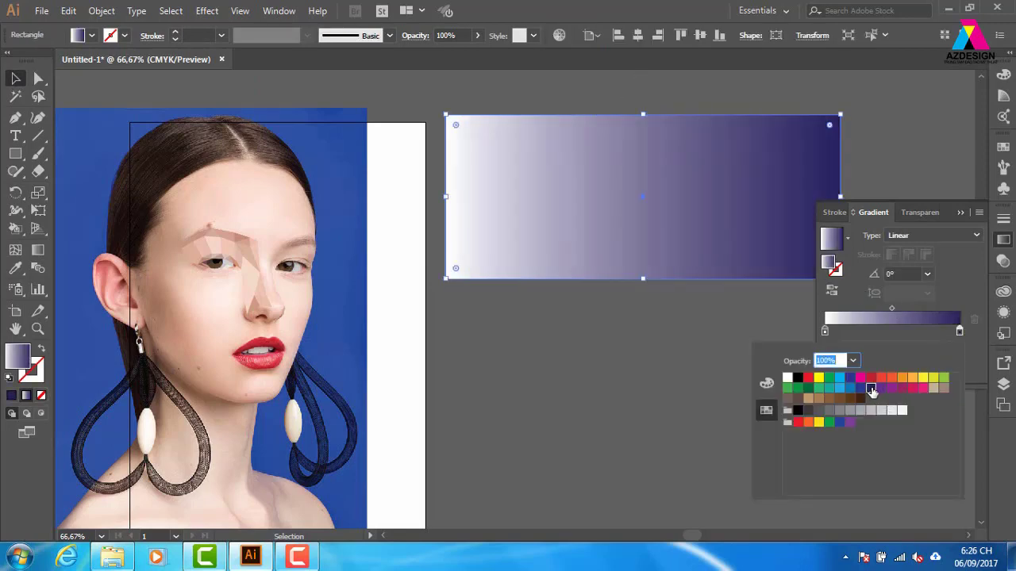
double_click(825, 332)
left_click(913, 389)
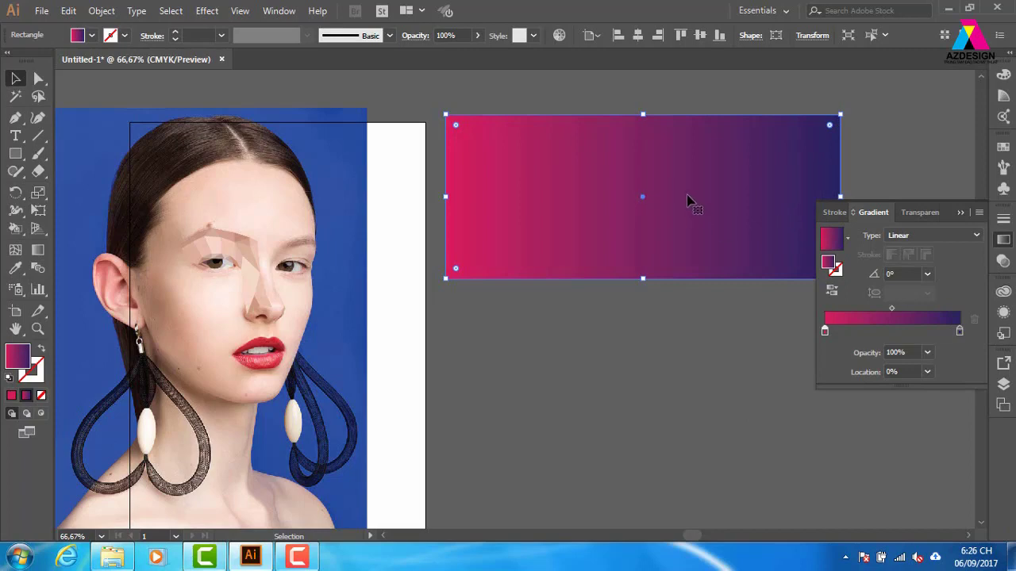
left_click_drag(689, 199, 603, 236)
Draw a vertical line across the gradient rectangle with a white stroke and no fill.
left_click(641, 95)
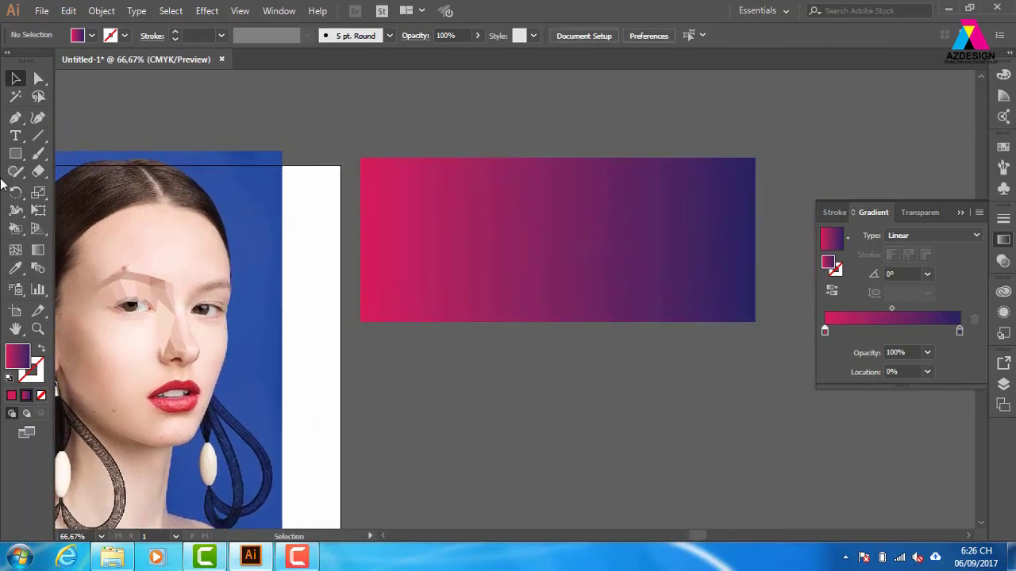
left_click(38, 136)
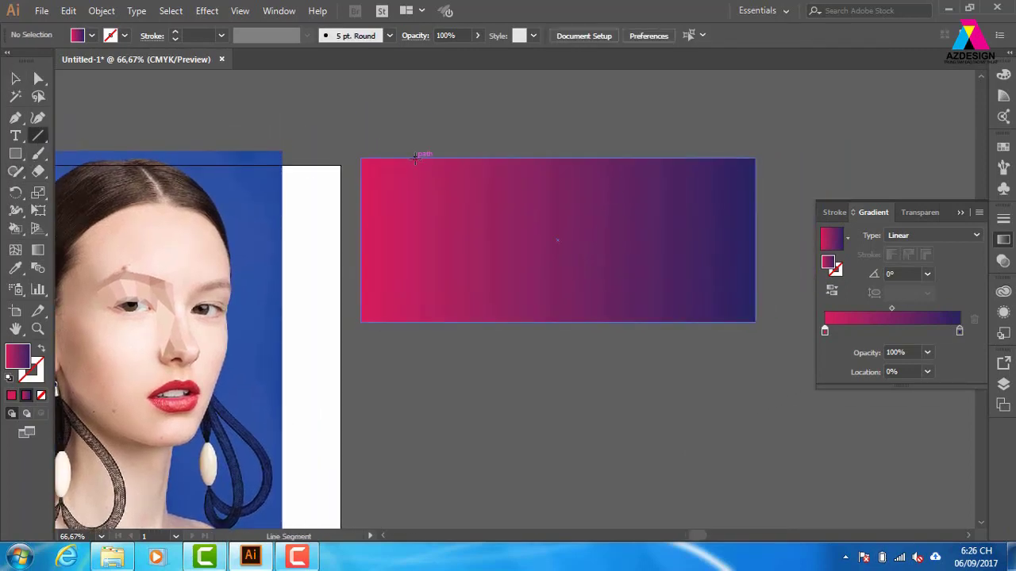
left_click_drag(414, 156, 415, 322)
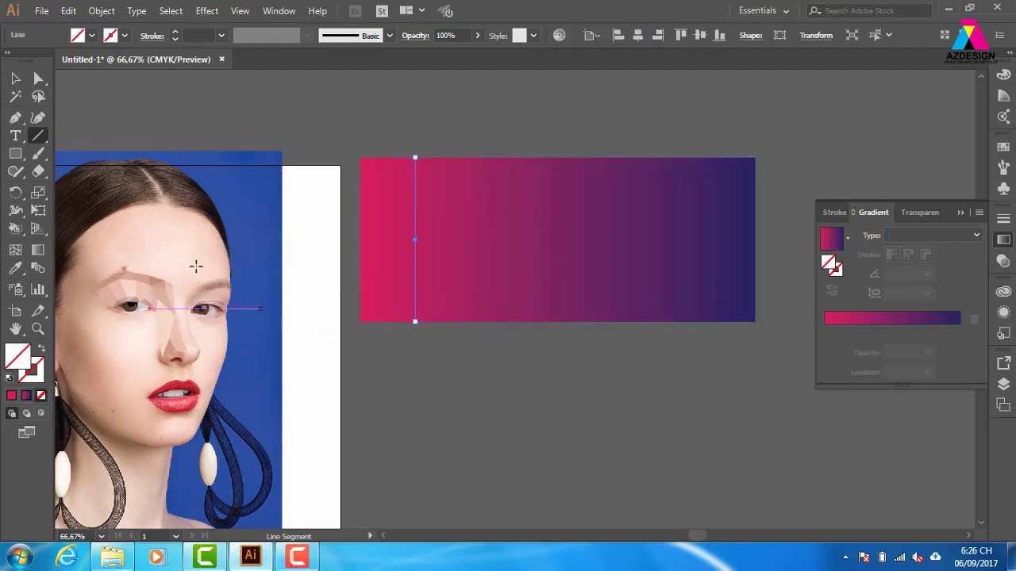
key("v")
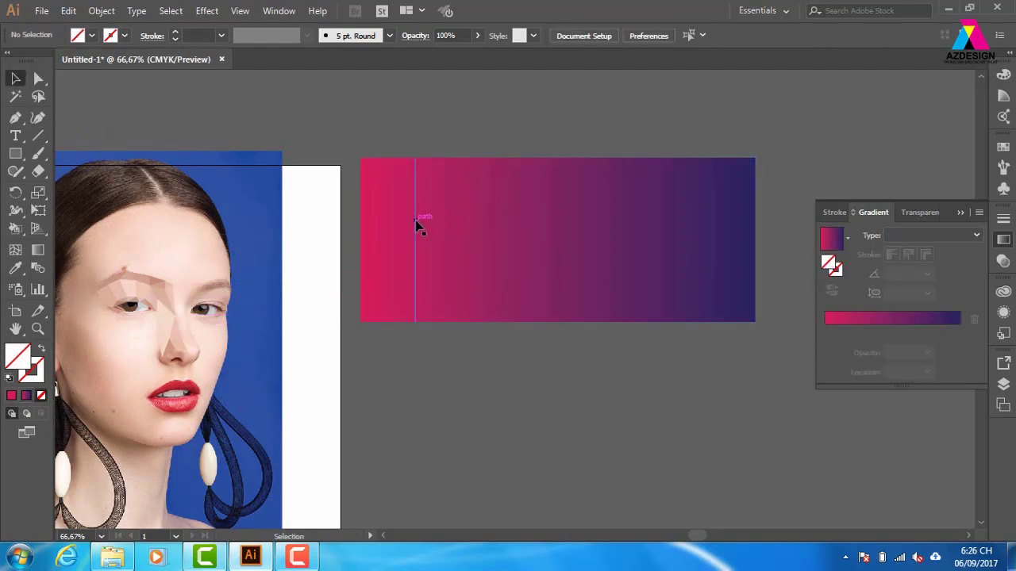
left_click(416, 223)
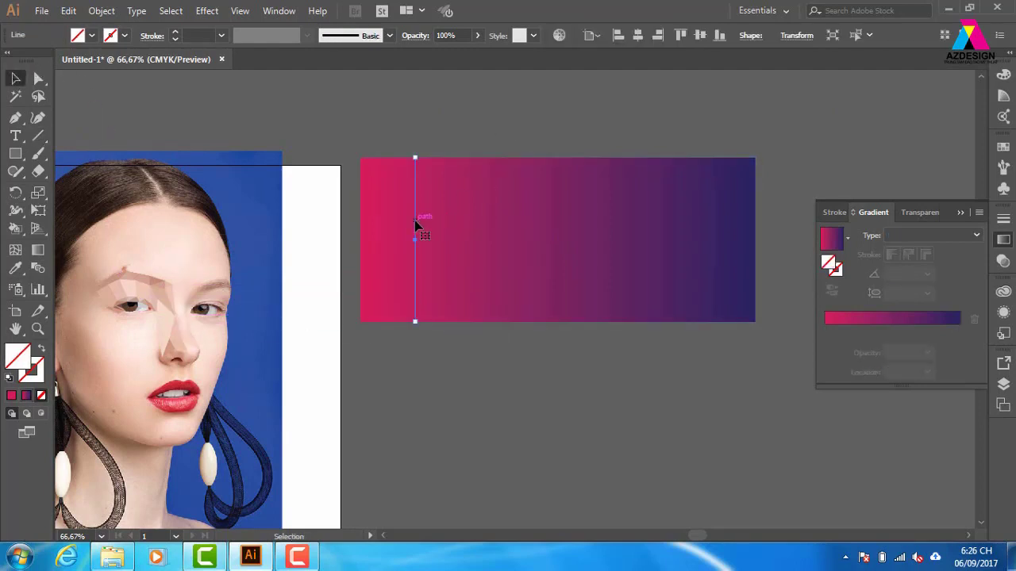
left_click(1003, 146)
left_click(838, 189)
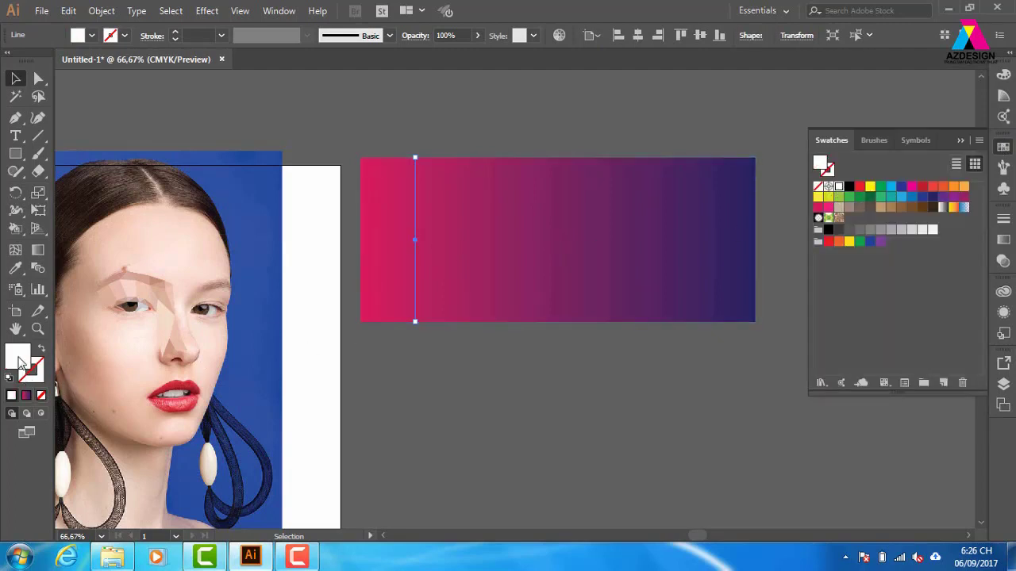
left_click(42, 350)
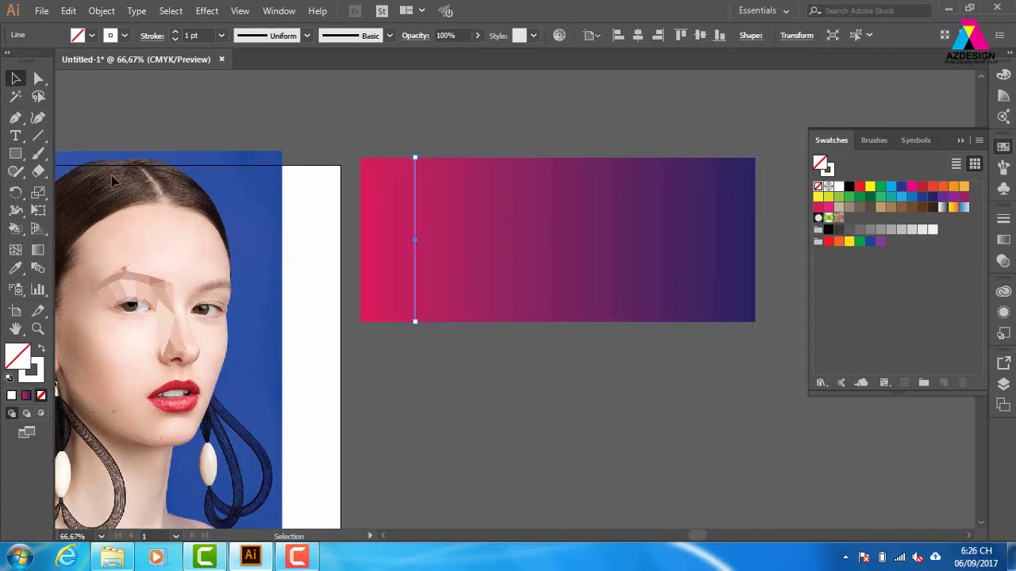
left_click(463, 100)
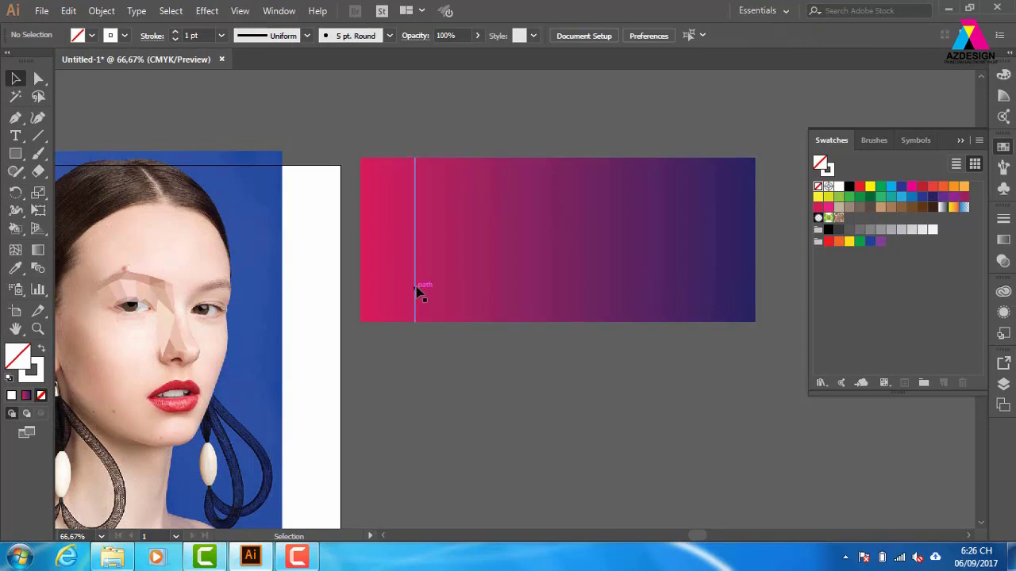
Copy the line rightward and repeat with Ctrl+D for evenly spaced stripes, then zoom in.
left_click_drag(418, 284, 426, 286)
key("ctrl+d")
key("ctrl+d")
key("ctrl+d")
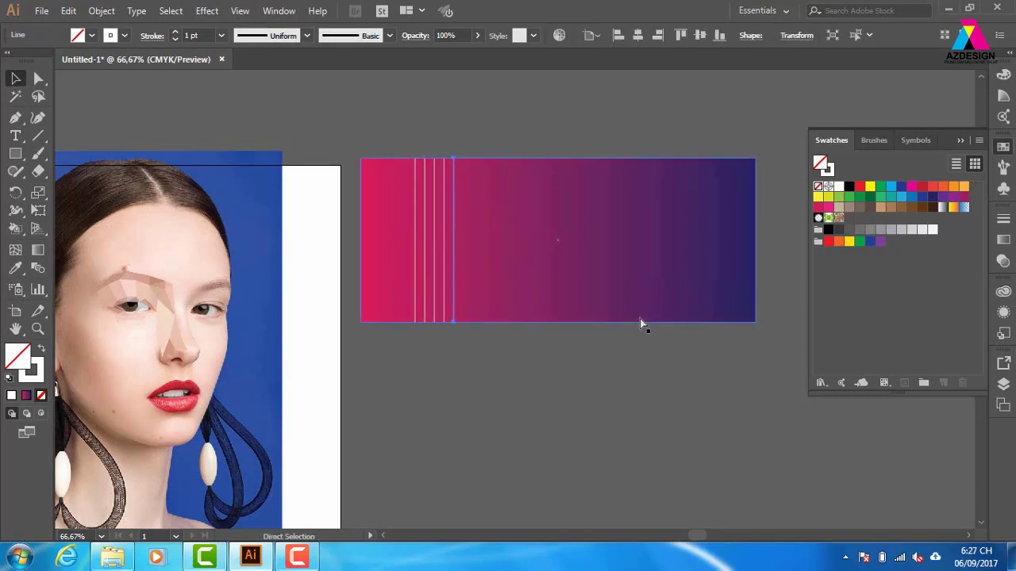
key("ctrl+d")
key("ctrl+d")
key("ctrl+shift+a")
key("z")
left_click_drag(346, 130, 785, 390)
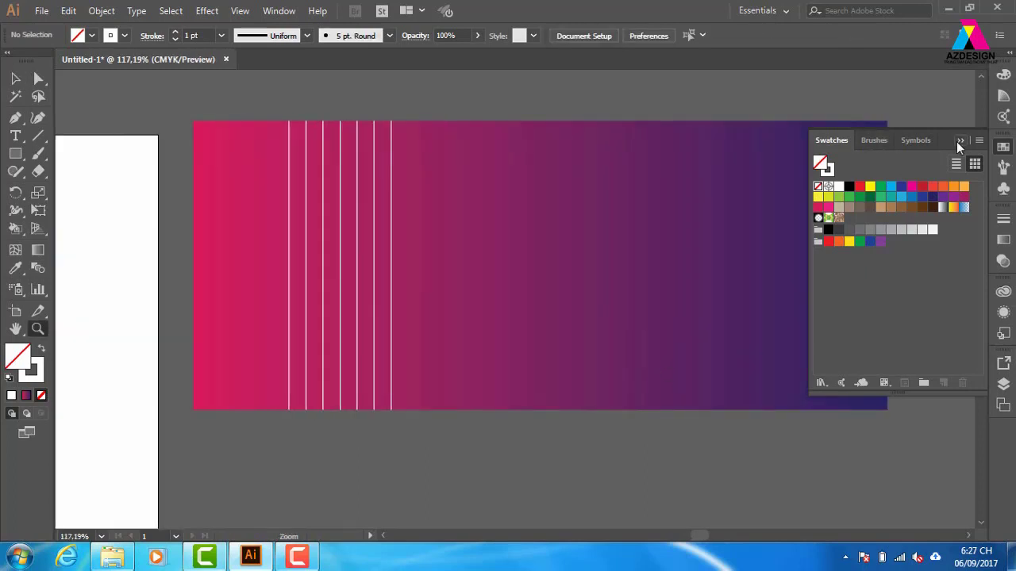
Scale the white line group narrower so the lines sit closer together, undoing the extra copy.
left_click(960, 142)
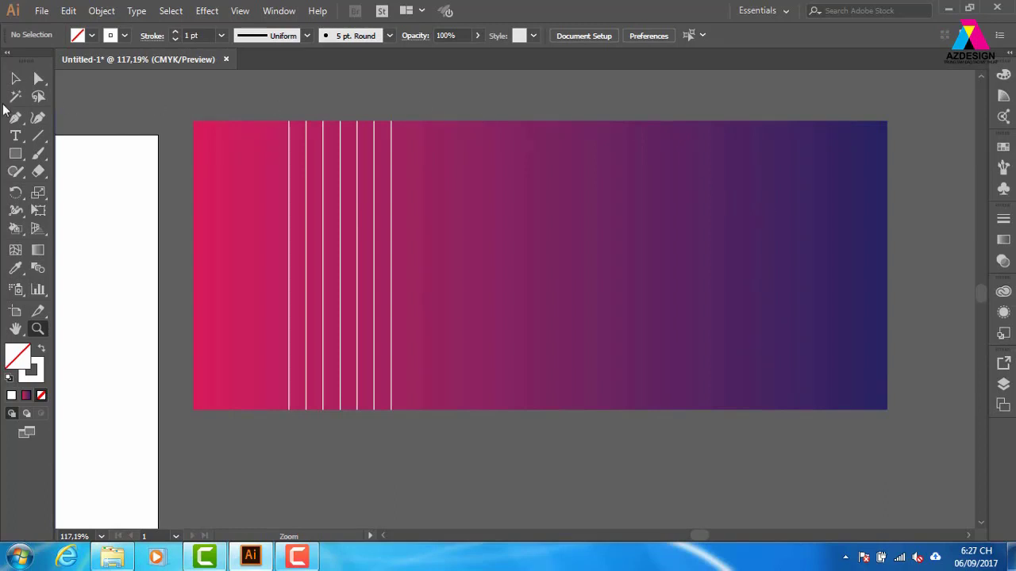
left_click(15, 77)
left_click_drag(262, 103, 431, 428)
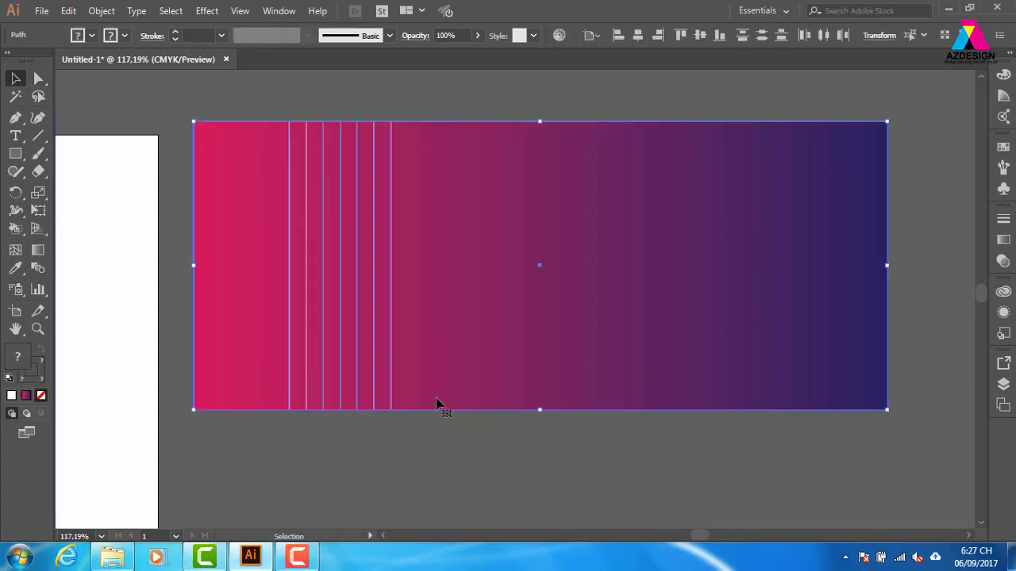
left_click(308, 277)
mouse_move(288, 267)
left_mouse_down()
mouse_move(456, 283)
mouse_move(437, 281)
left_mouse_up()
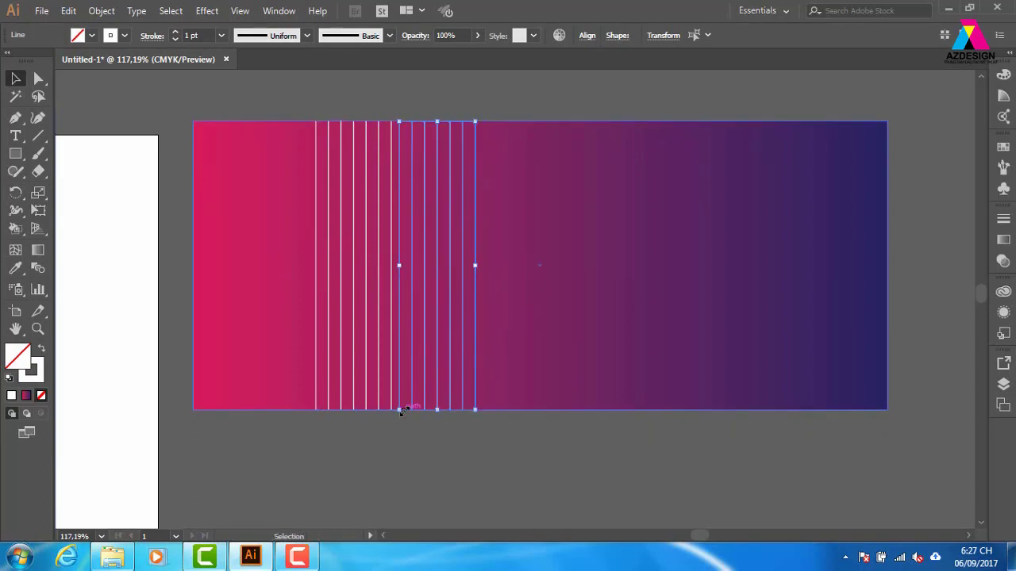
key("ctrl+z")
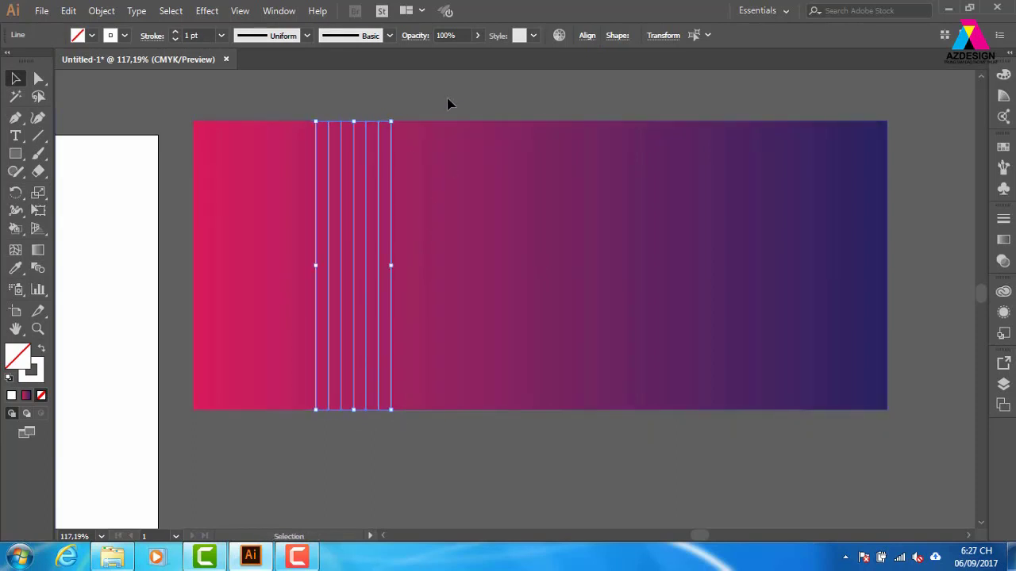
Set the first selection of white lines to 20% opacity.
left_click(450, 102)
left_click(390, 185)
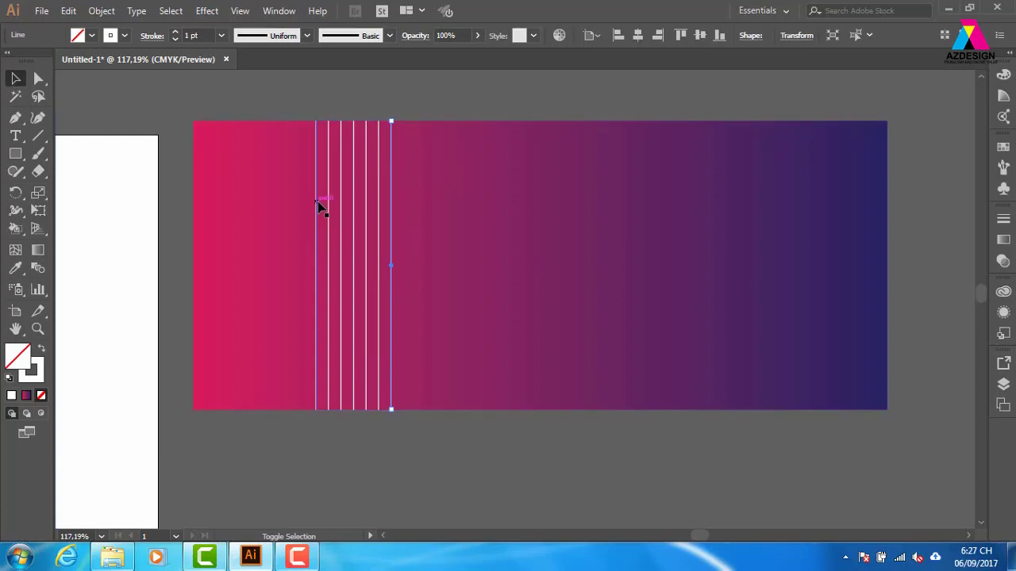
left_click(316, 209, "shift")
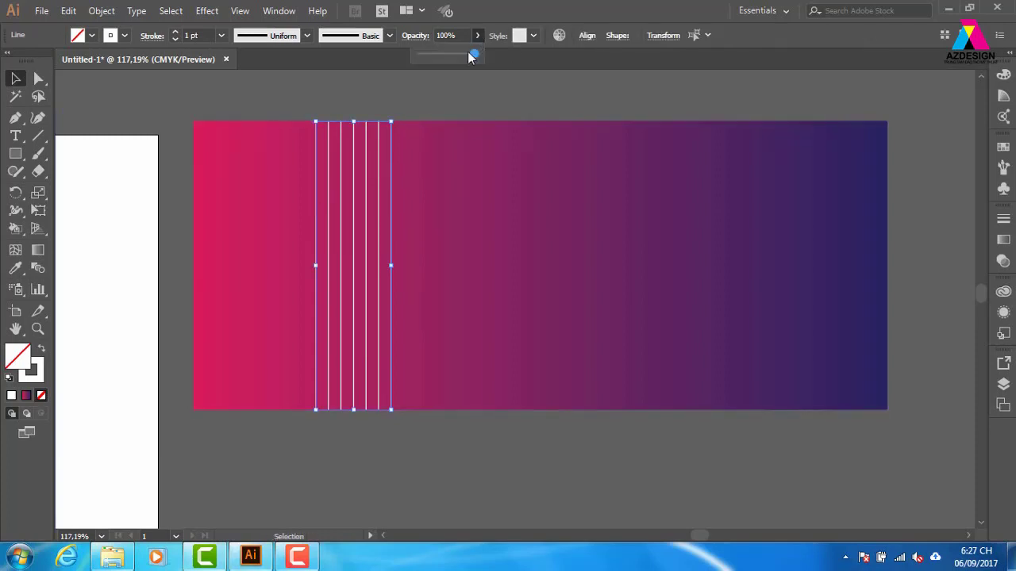
left_click(448, 35)
type("2")
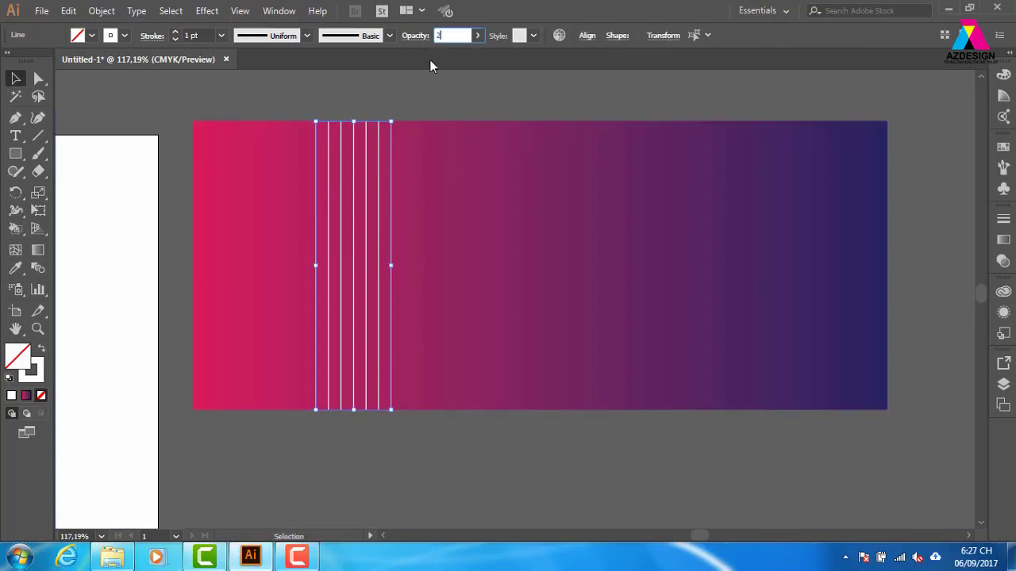
type("0")
key("Return")
Give another set of white lines 40% opacity.
left_click(450, 81)
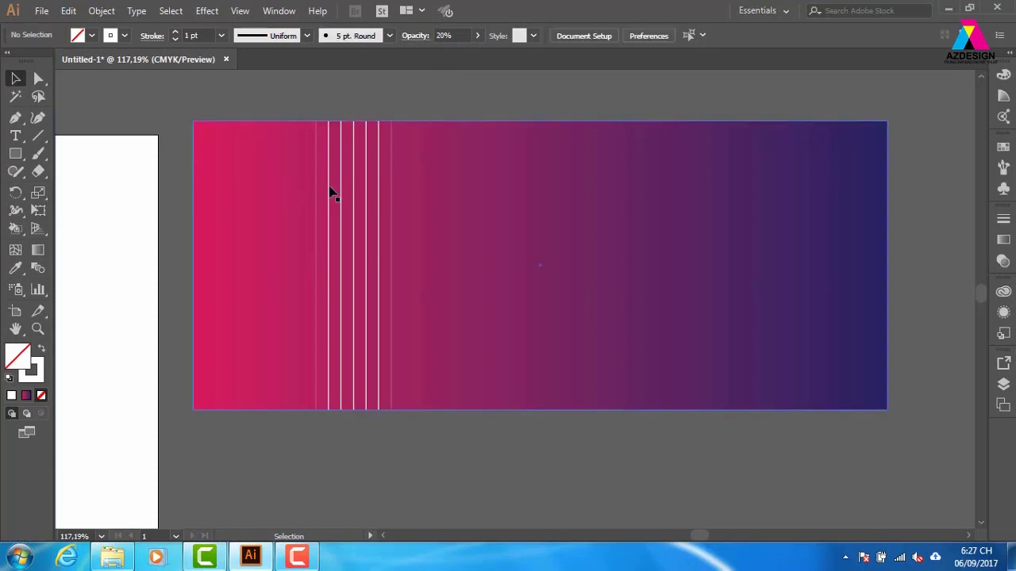
left_click(380, 173)
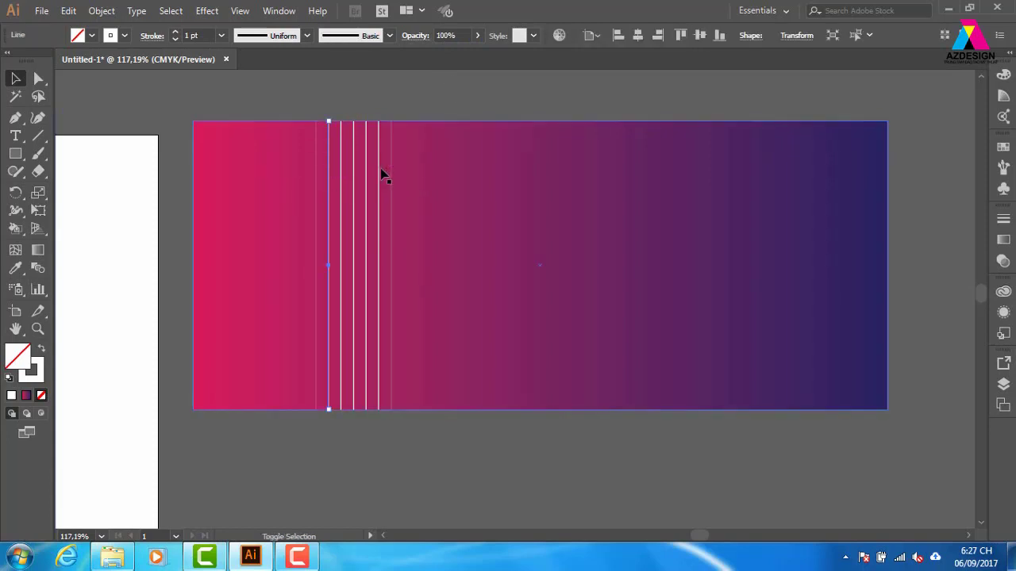
left_click(463, 36)
type("40")
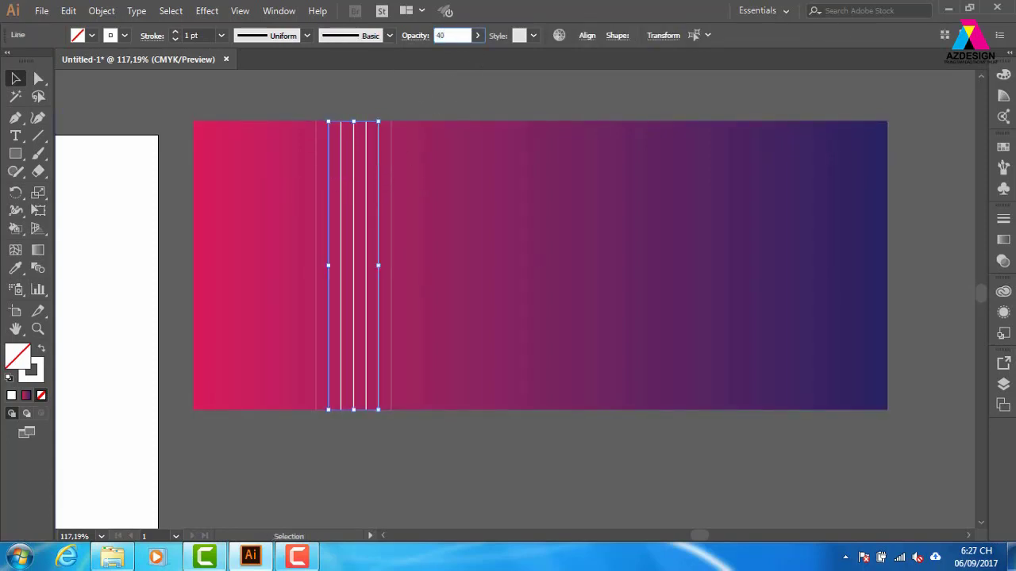
left_click(444, 86)
Set two more white lines to 60% opacity.
left_click(343, 165)
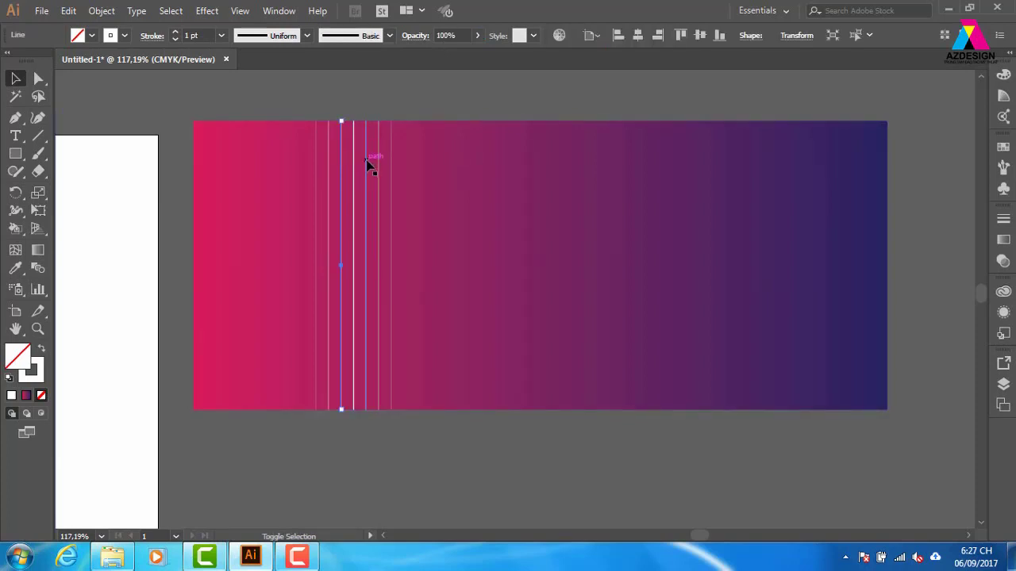
left_click(366, 162, "shift")
left_click(449, 35)
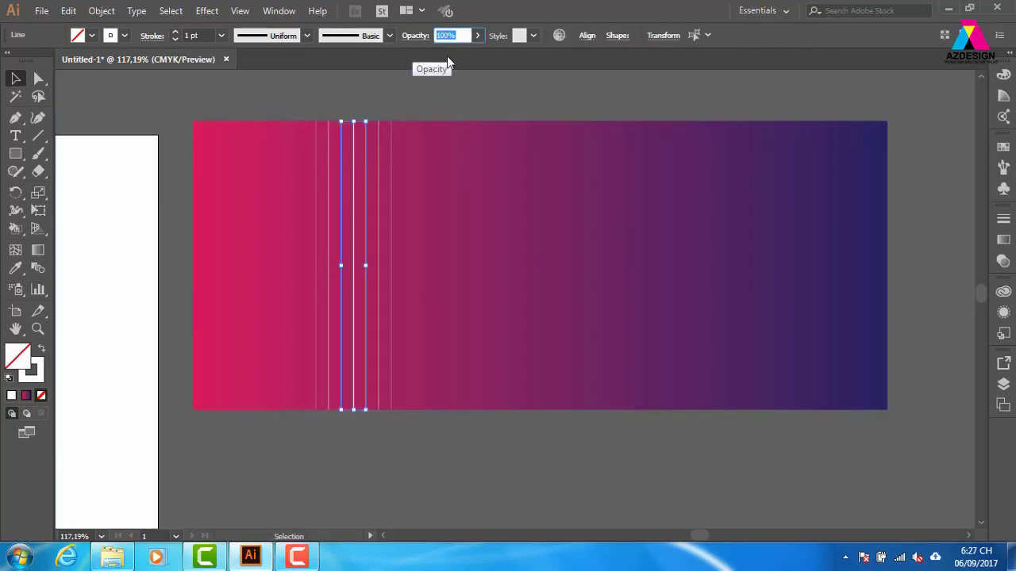
type("6")
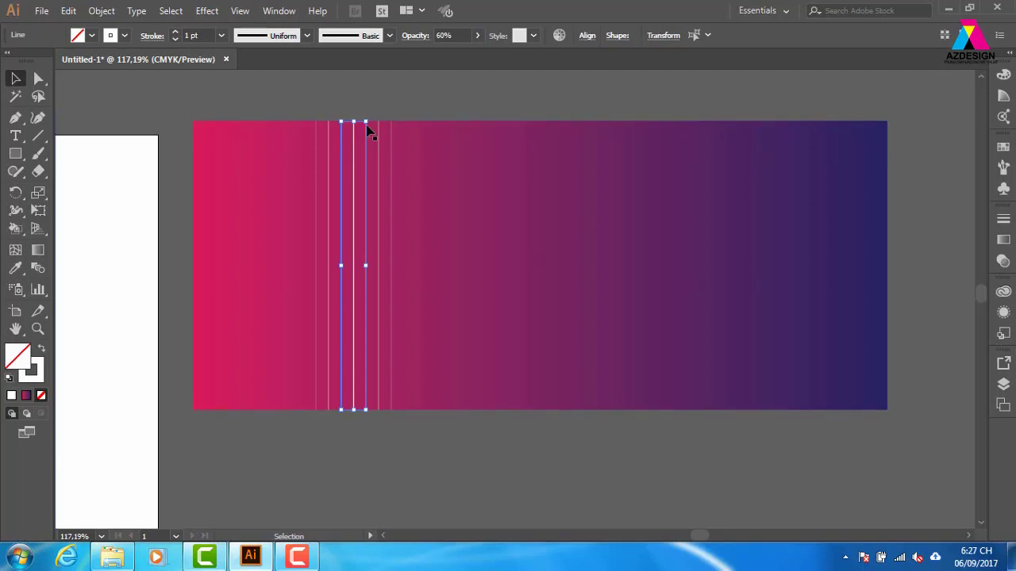
left_click(354, 137)
Give one more white line 80% opacity, then reselect only the line group.
left_click(356, 143)
left_click(448, 36)
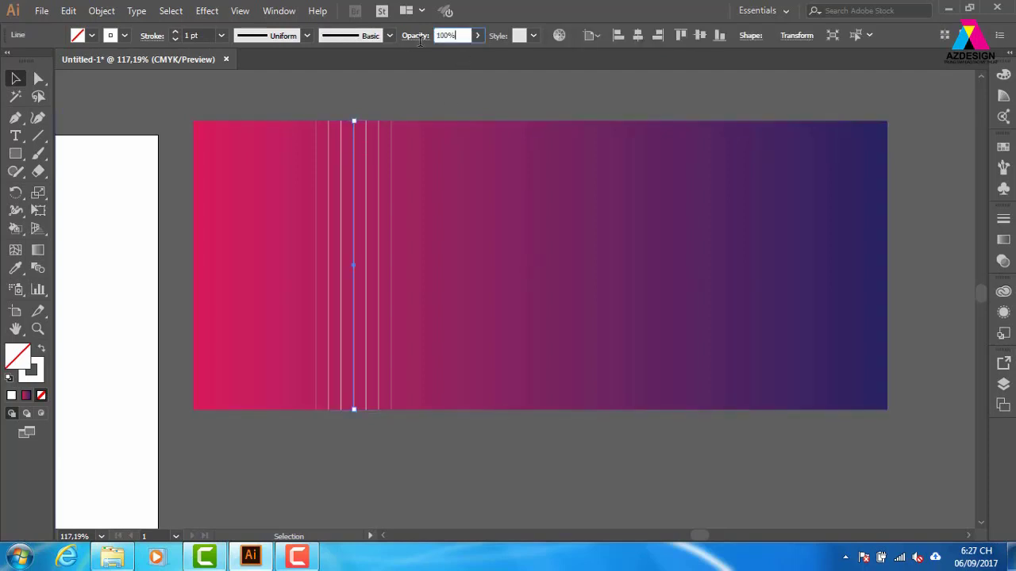
type("80")
key("Return")
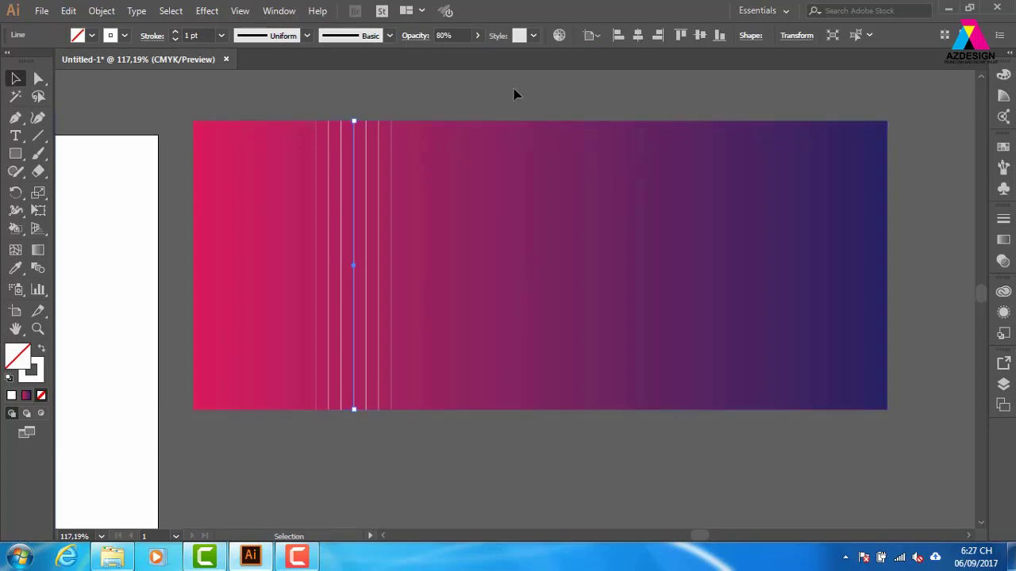
mouse_move(242, 101)
left_mouse_down()
mouse_move(442, 230)
mouse_move(513, 256)
left_mouse_up()
left_click(520, 260, "shift")
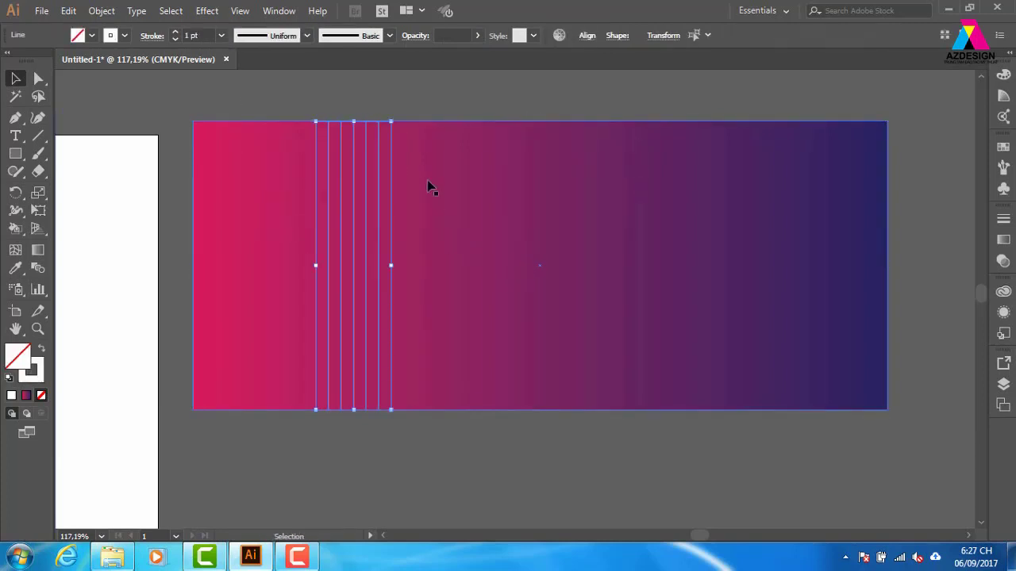
left_click(206, 13)
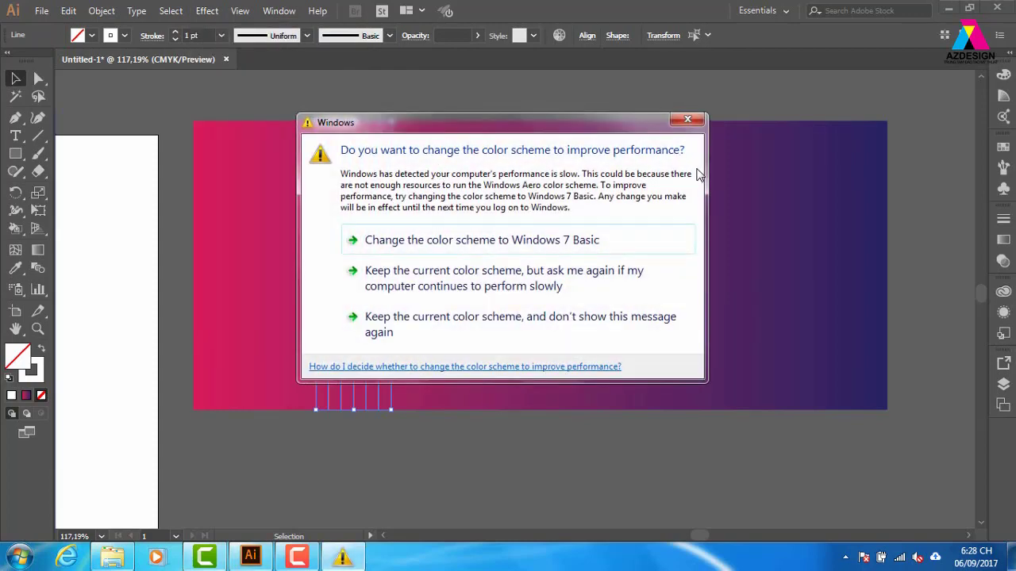
left_click(688, 121)
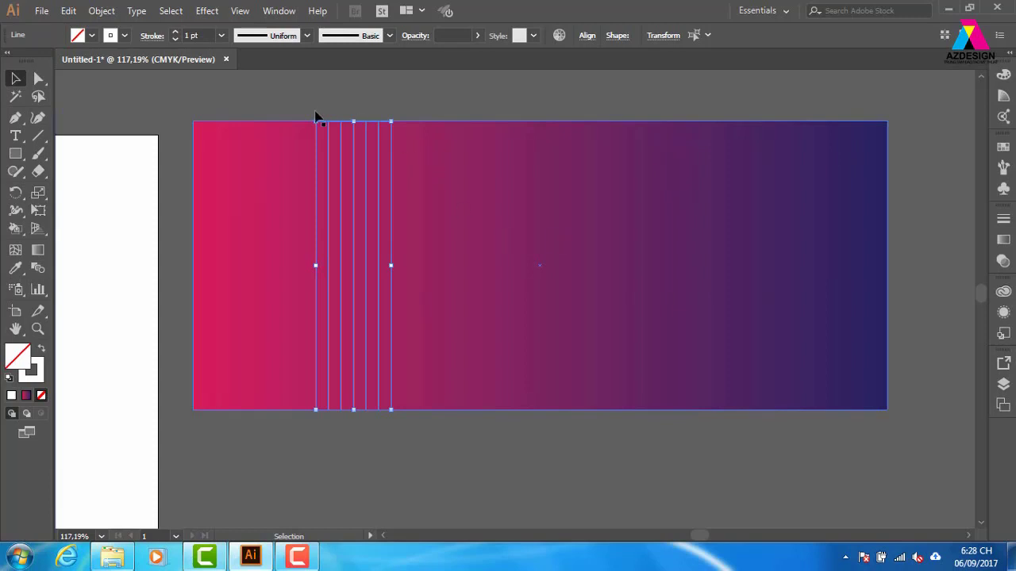
mouse_move(290, 101)
left_mouse_down()
mouse_move(384, 414)
mouse_move(430, 436)
left_mouse_up()
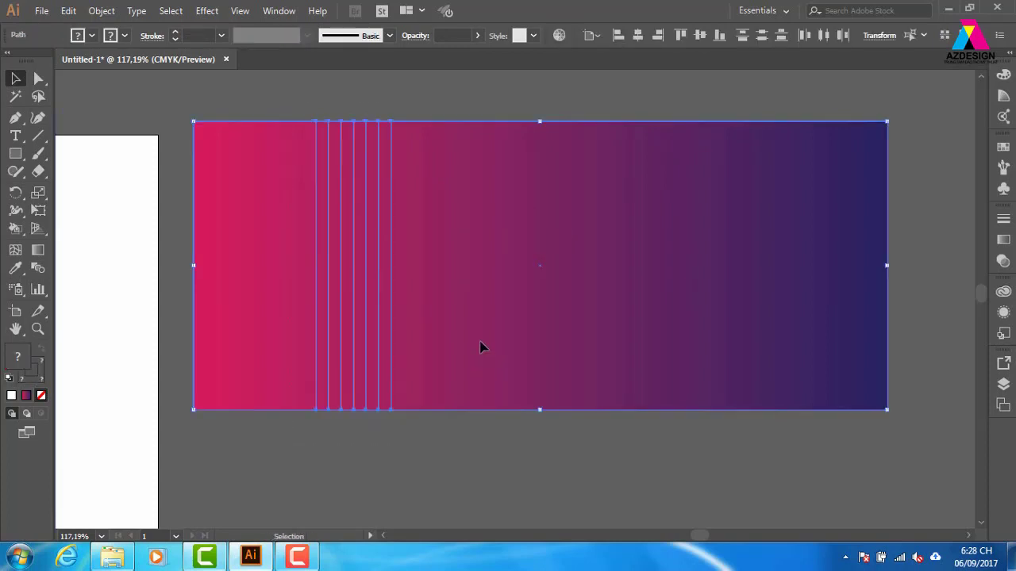
left_click(472, 301, "shift")
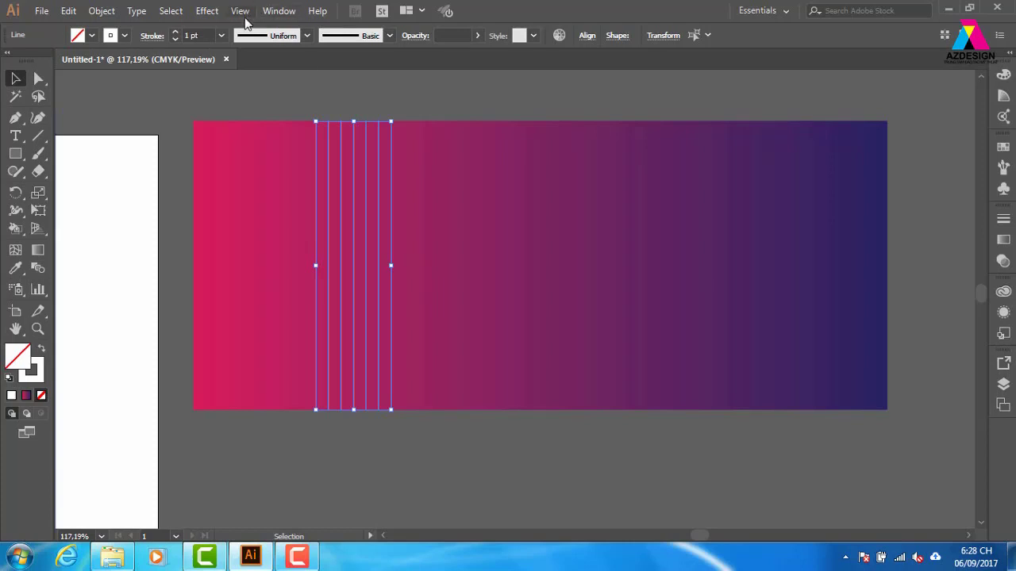
Preview the Distort & Transform Roughen effect on the white lines at 5% size and 10 detail.
left_click(207, 12)
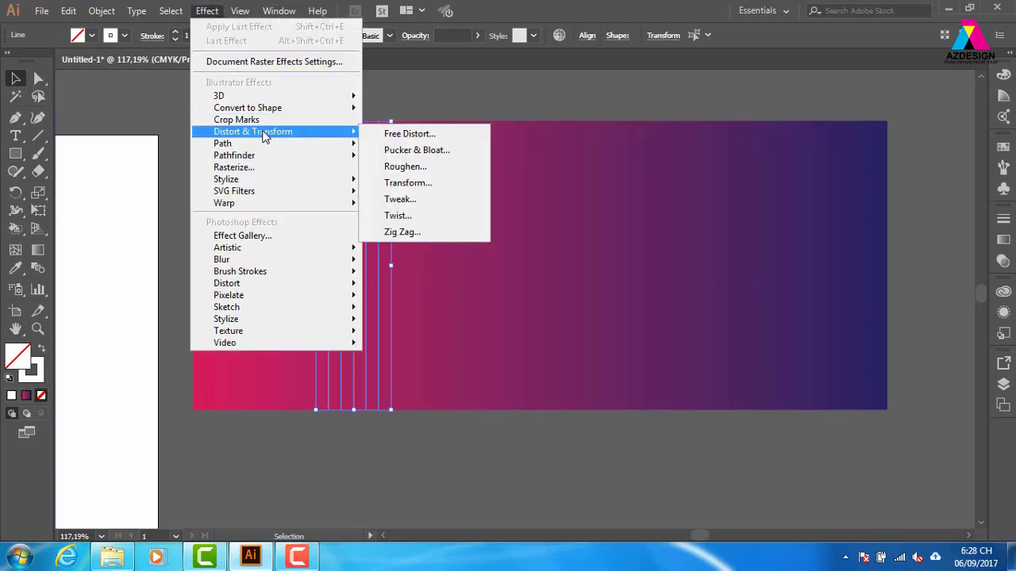
mouse_move(252, 132)
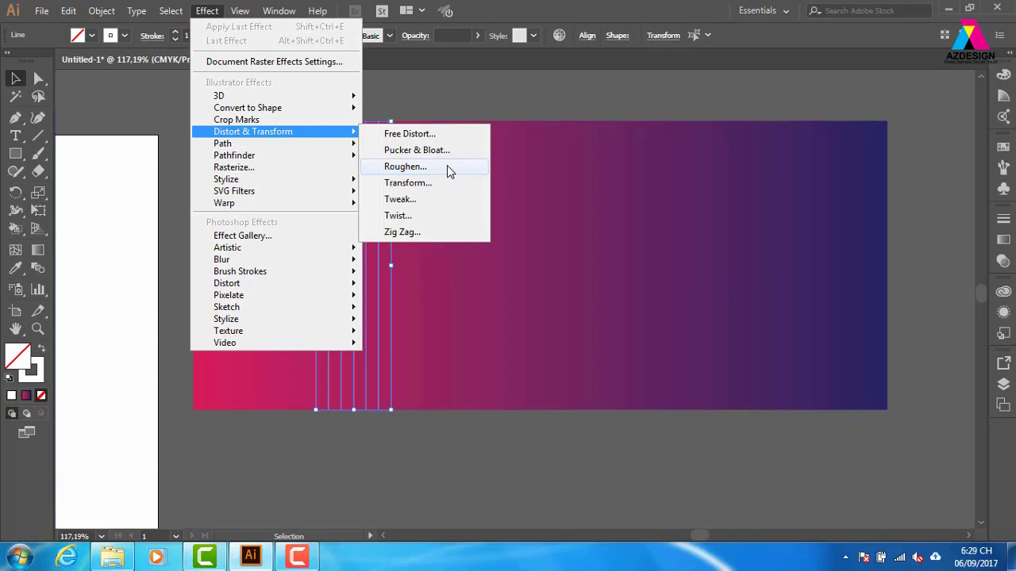
left_click(449, 169)
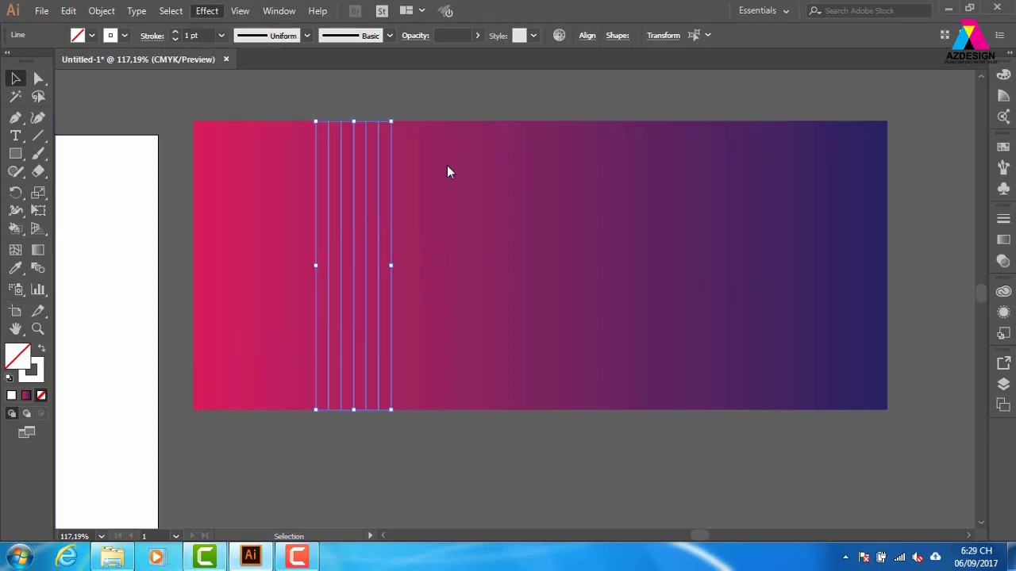
left_click_drag(529, 166, 688, 76)
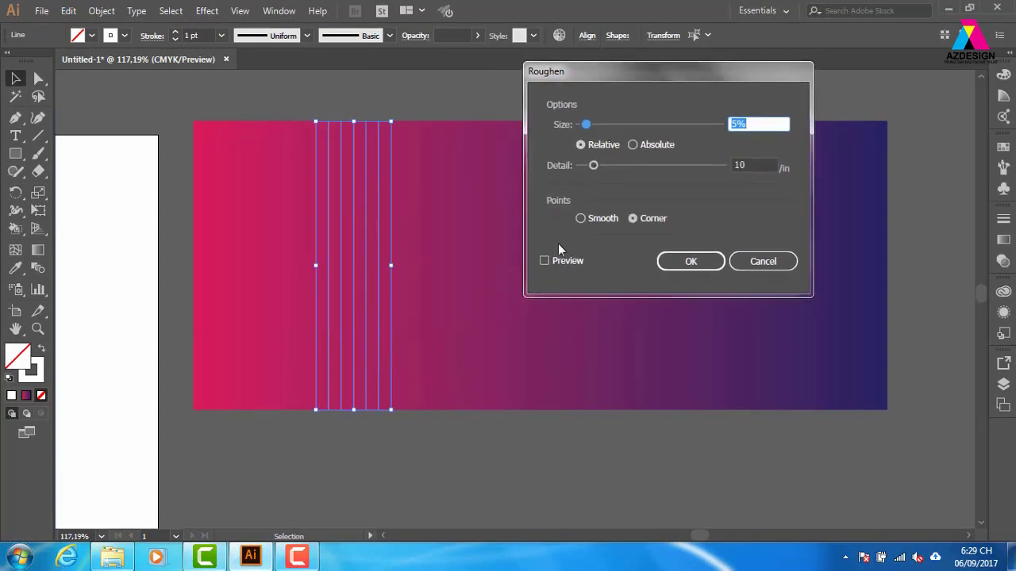
left_click(545, 262)
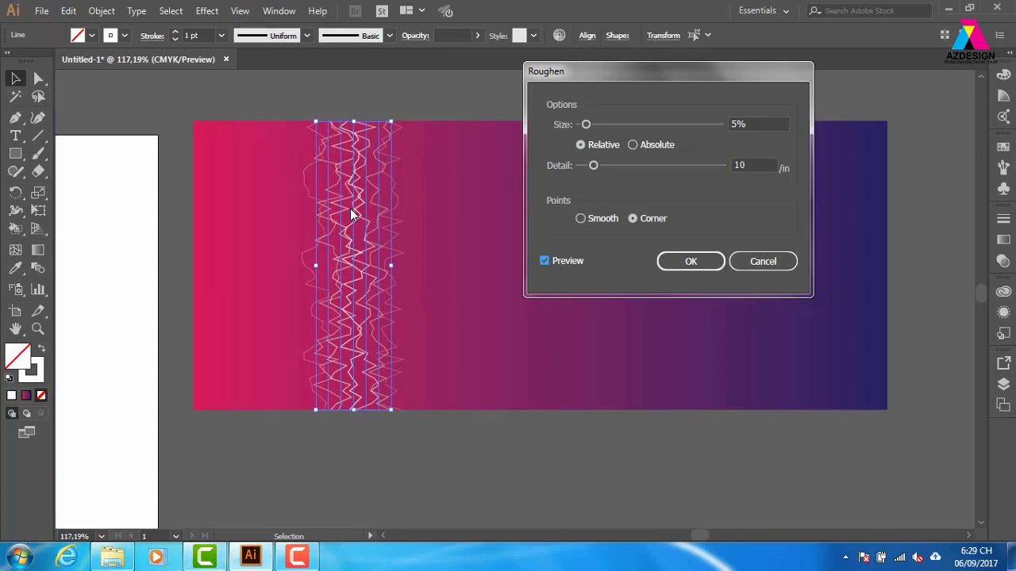
Try larger Roughen sizes, then set the vertical lines' Roughen to Size 7% with Detail 2/in.
left_click(590, 125)
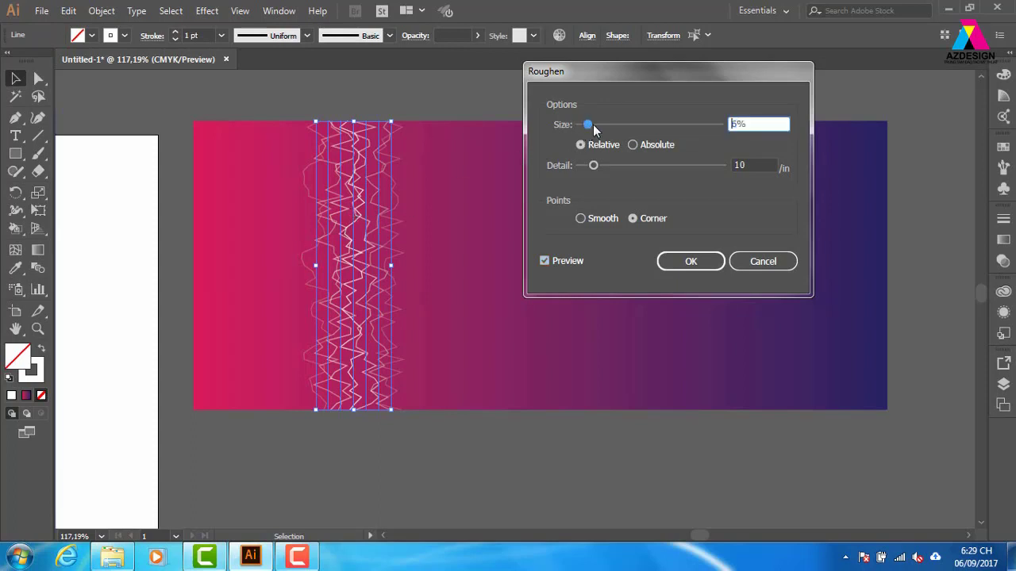
left_click_drag(593, 127, 645, 125)
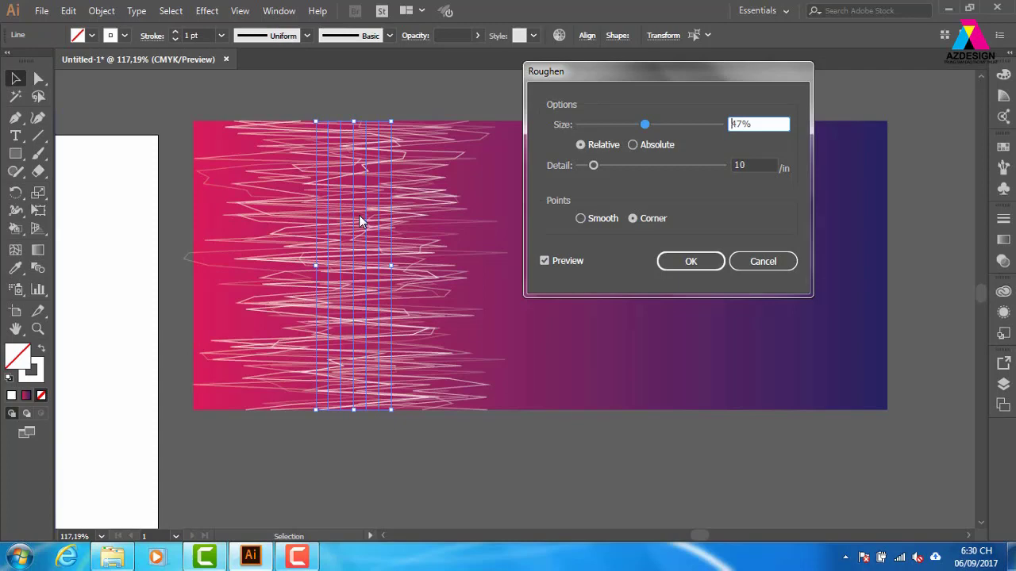
left_click_drag(643, 125, 842, 116)
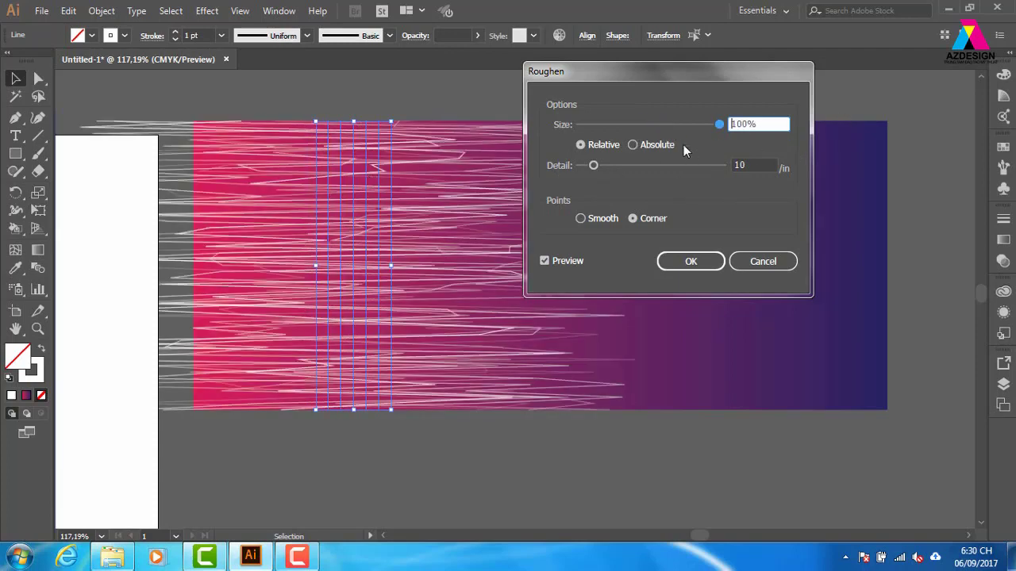
left_click_drag(719, 125, 611, 127)
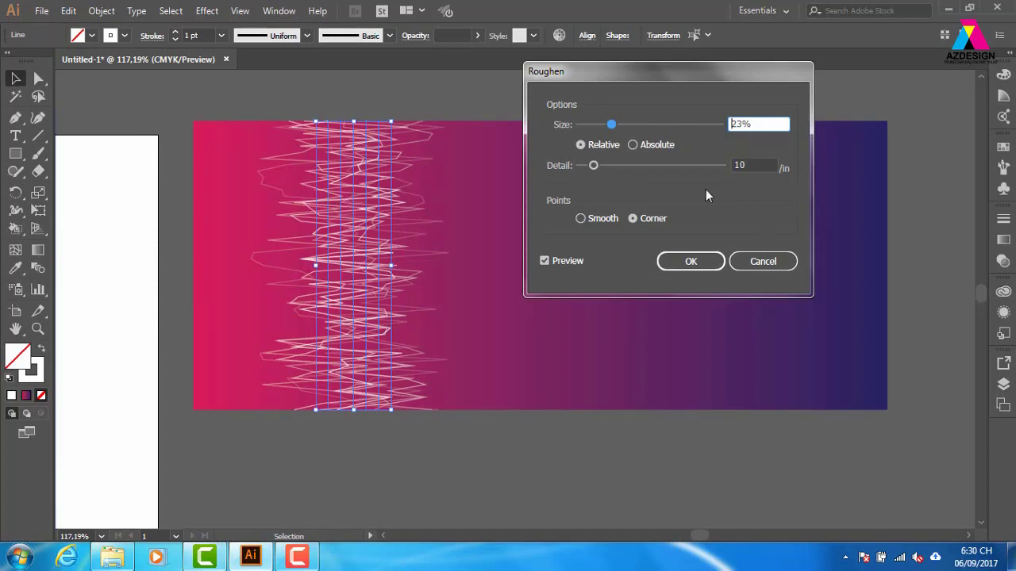
double_click(739, 164)
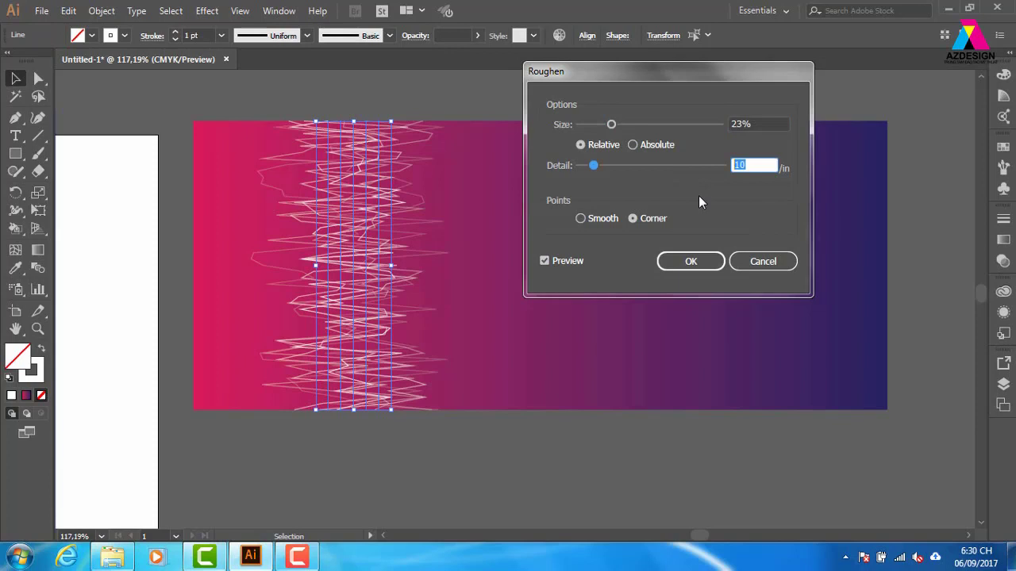
type("2")
key("Tab")
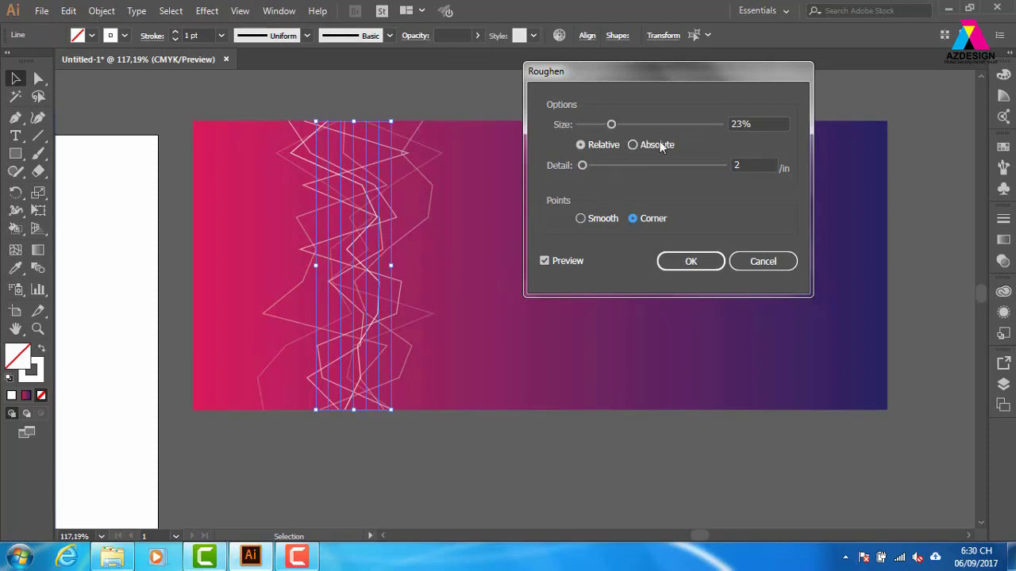
left_click_drag(610, 125, 588, 127)
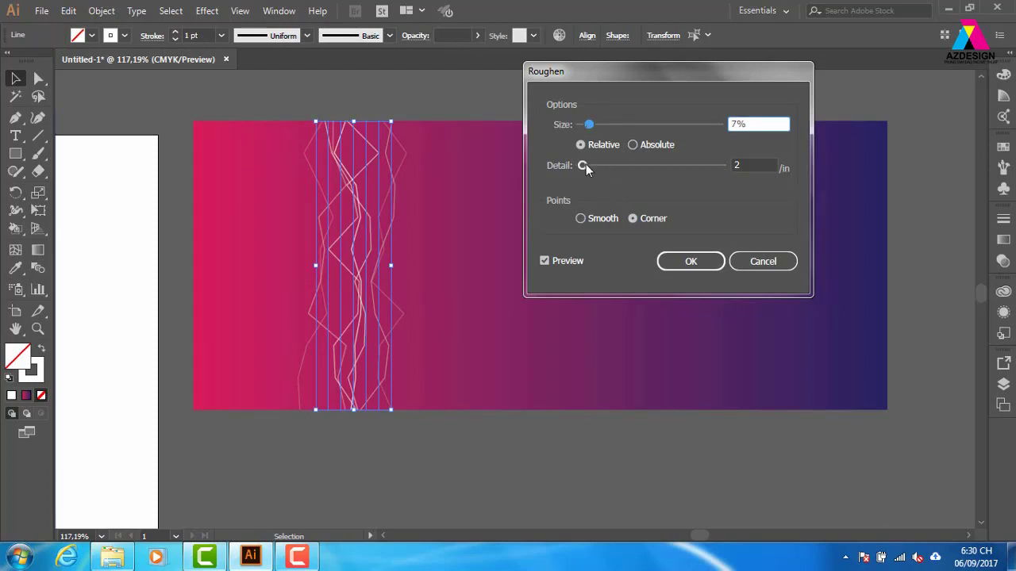
Test Roughen Detail 100 and bigger sizes, then settle on Size 9% and Detail 5/in.
left_click_drag(586, 170, 860, 212)
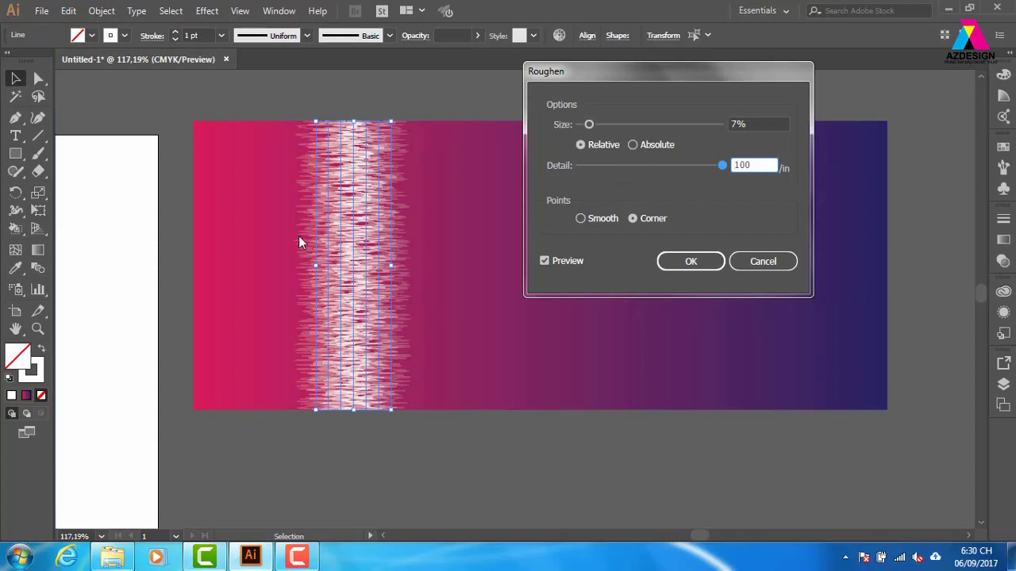
left_click_drag(589, 124, 623, 125)
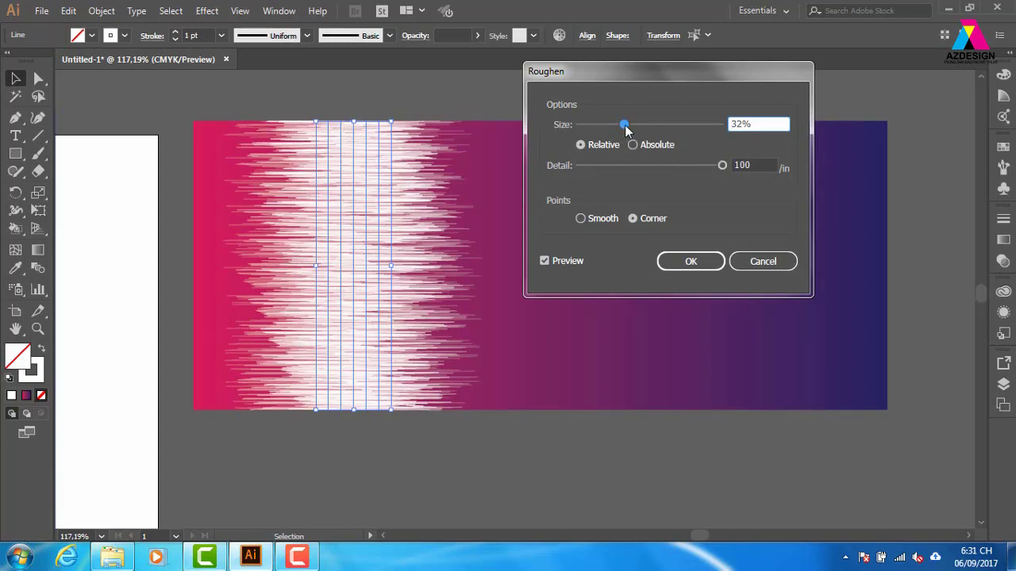
left_click_drag(624, 125, 591, 125)
left_click_drag(723, 165, 530, 164)
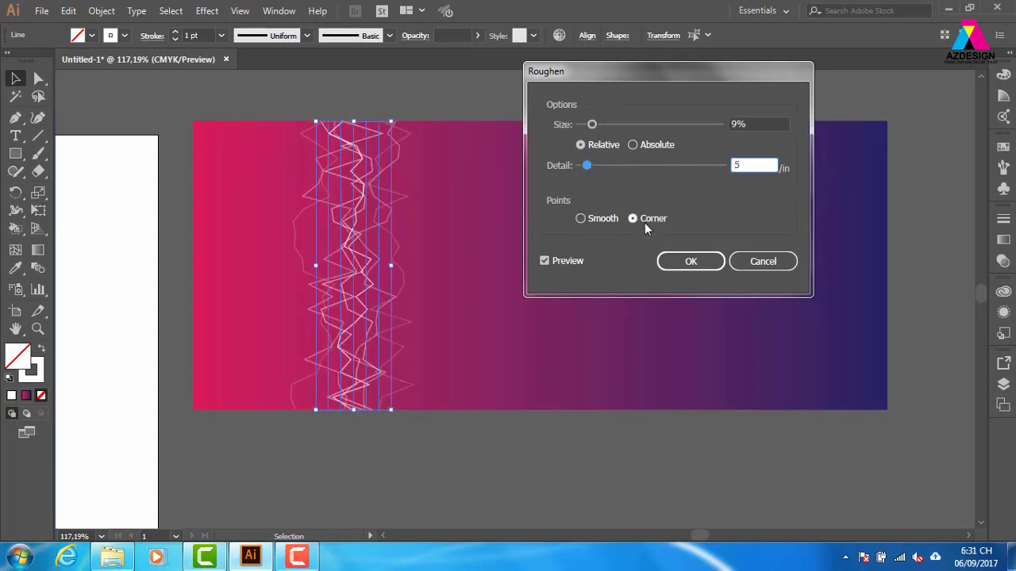
Apply Roughen with Smooth points, Detail 2/in and Size 4% to the vertical lines.
left_click(598, 220)
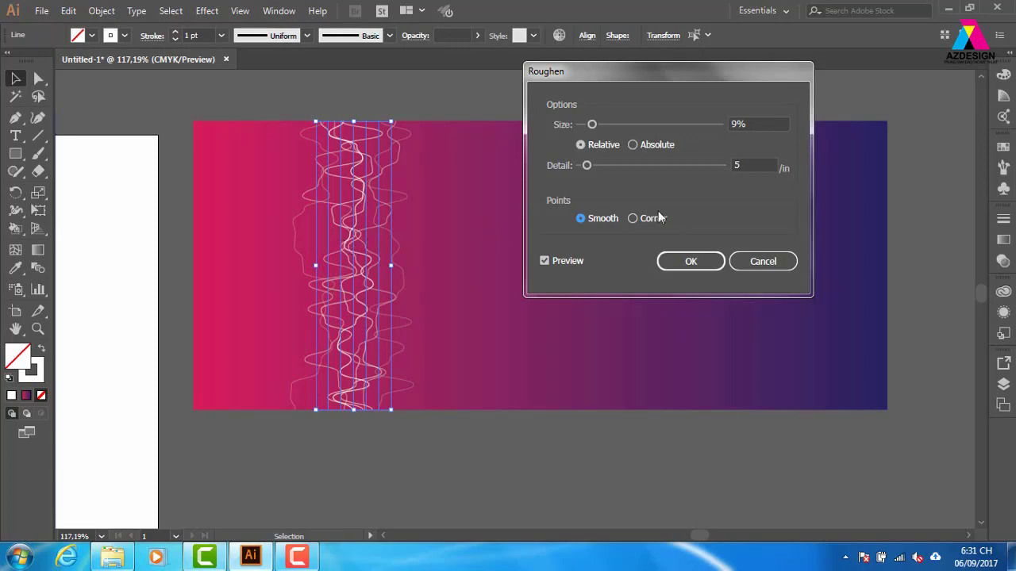
left_click(587, 166)
left_click_drag(587, 166, 582, 166)
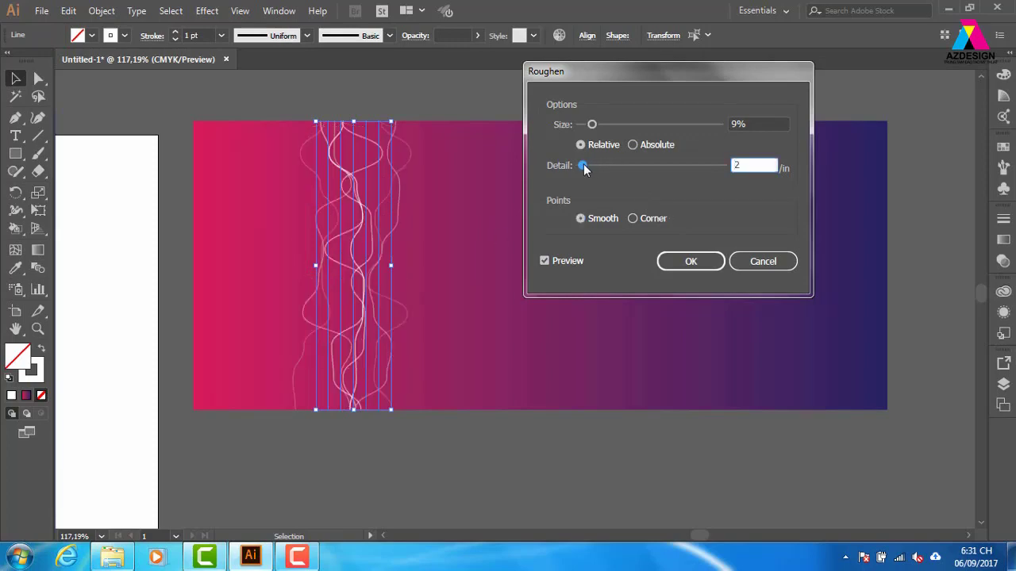
left_click(687, 121)
left_click_drag(592, 125, 585, 124)
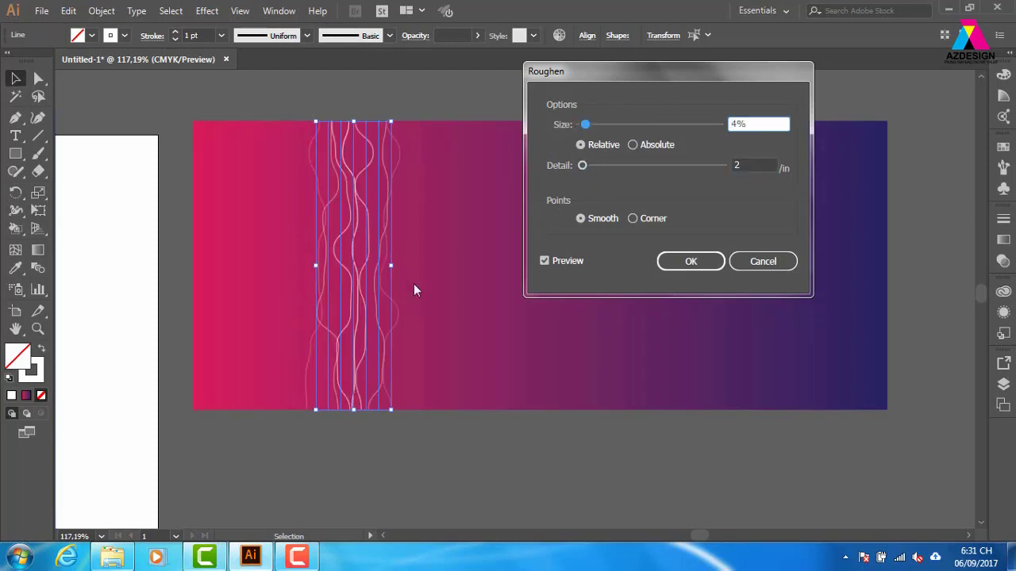
left_click(707, 261)
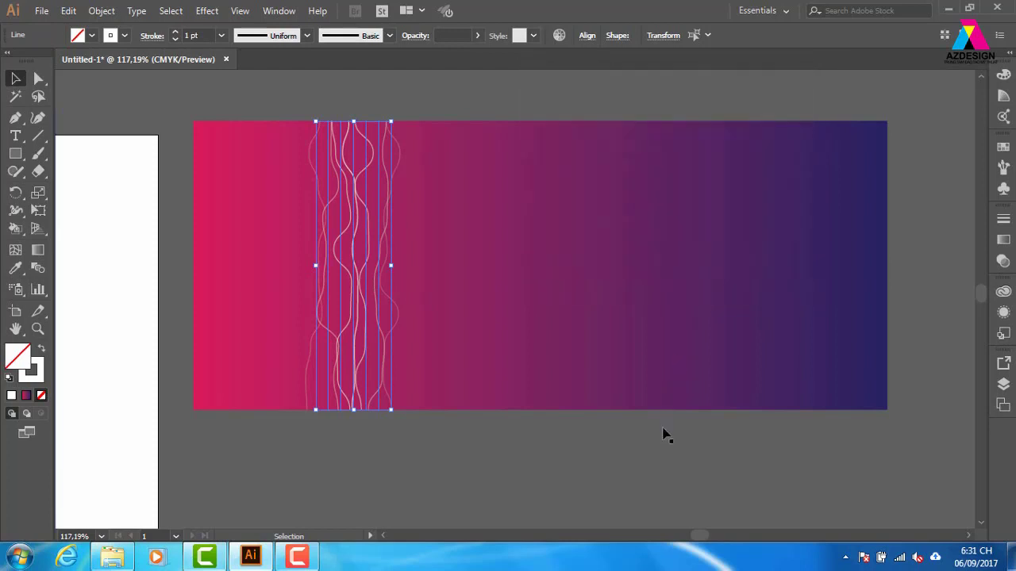
At 100% zoom, duplicate the gradient banner and its lines below the original.
left_click(666, 459)
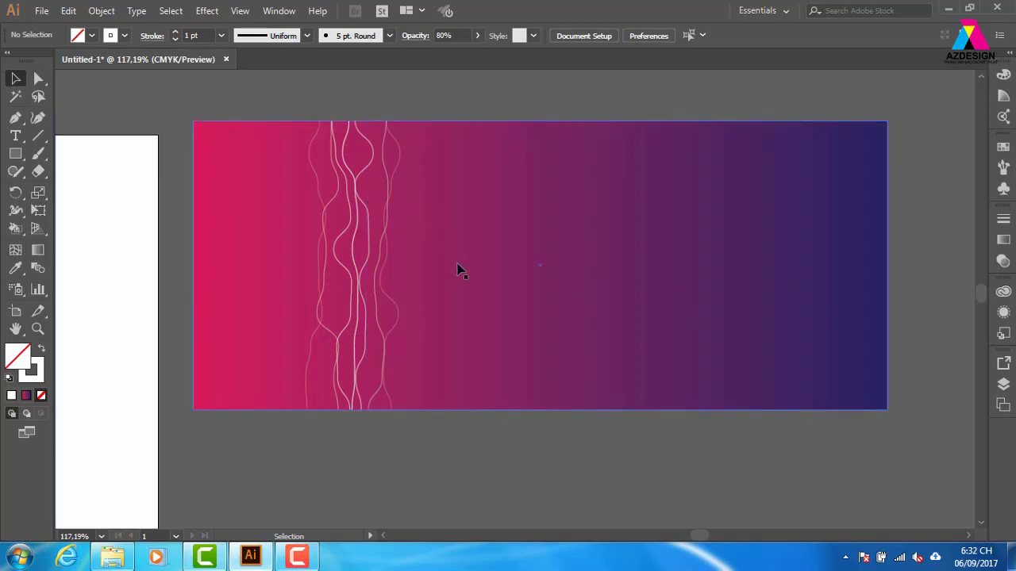
key("ctrl+1")
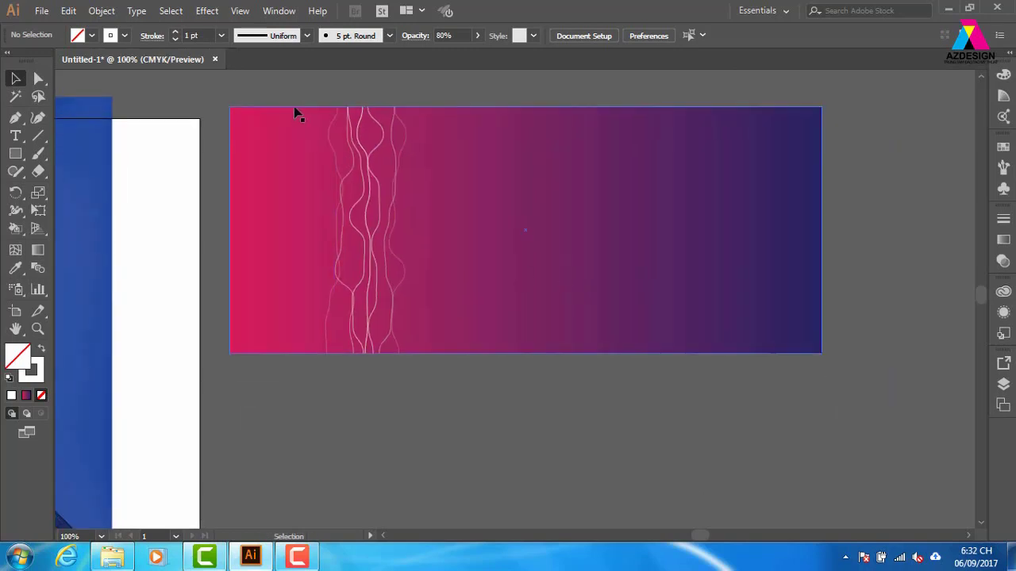
left_click_drag(305, 121, 502, 268)
key("ctrl+z")
left_click_drag(277, 104, 473, 344)
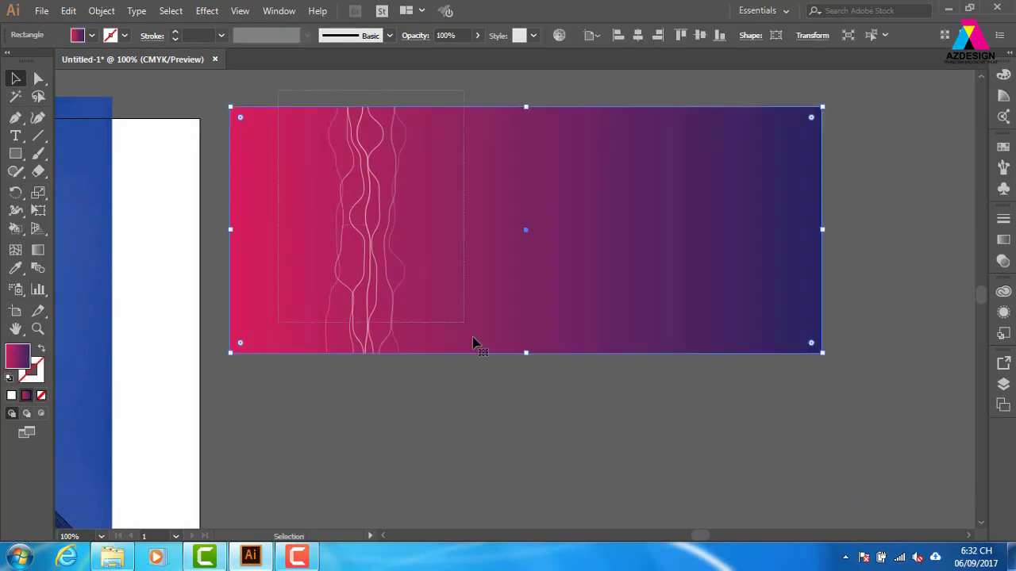
left_click_drag(483, 203, 480, 470)
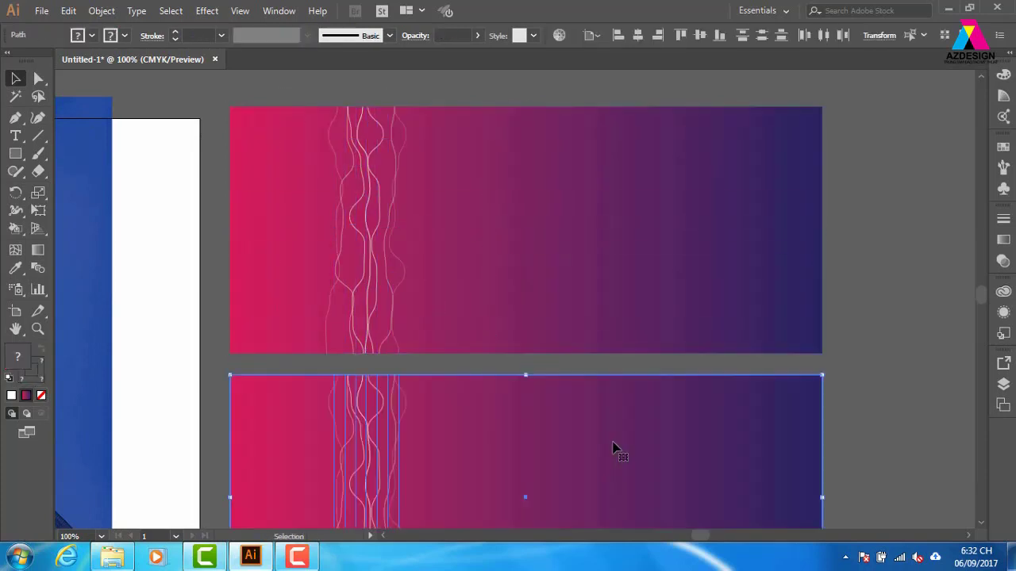
left_click_drag(616, 446, 635, 302)
Select only the wavy lines on the lower banner copy.
left_click(881, 332)
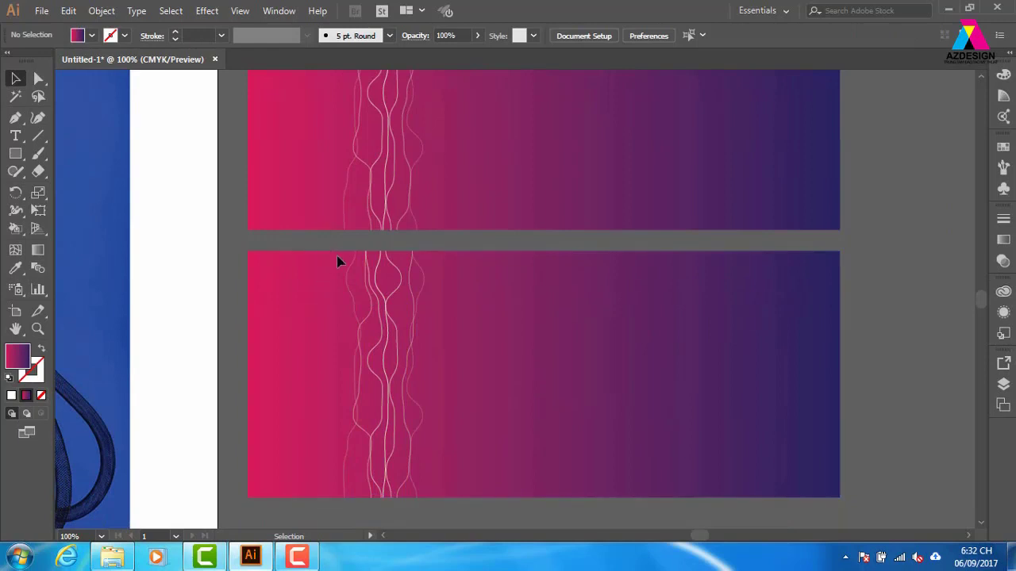
left_click_drag(336, 261, 469, 386)
left_click(533, 381, "shift")
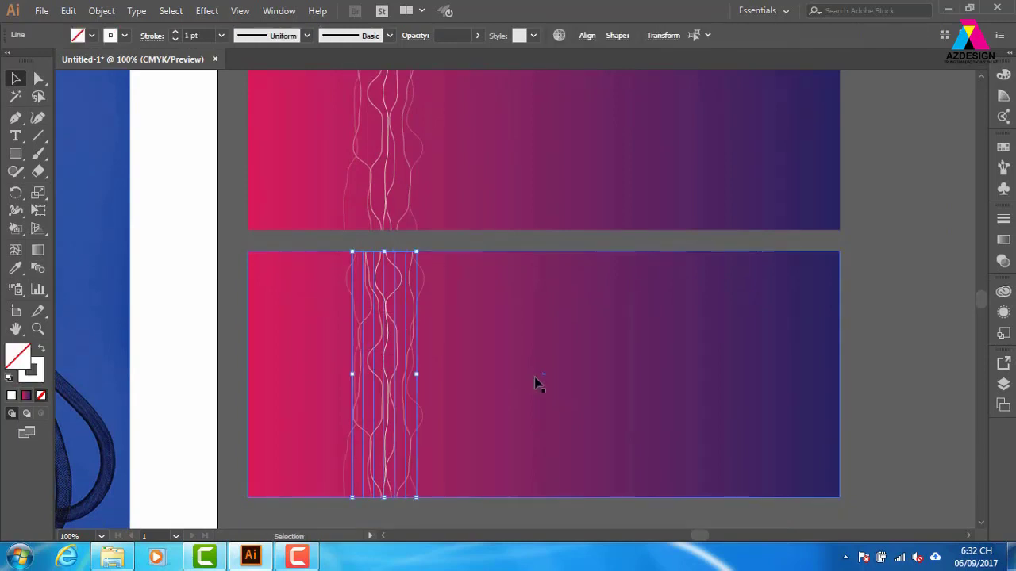
Reopen the lower lines' Roughen effect for editing from the Appearance panel.
left_click(1004, 314)
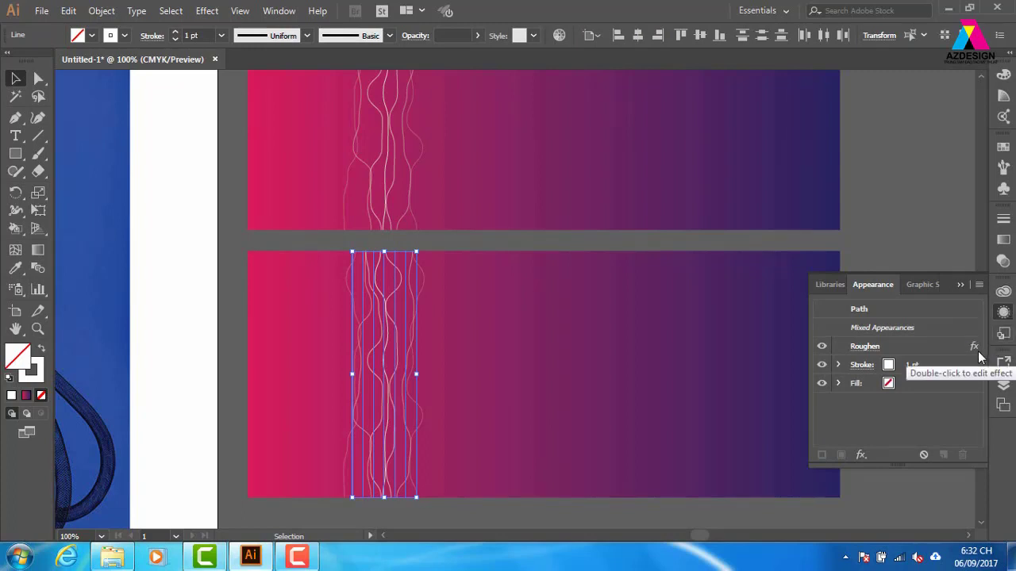
left_click(933, 349)
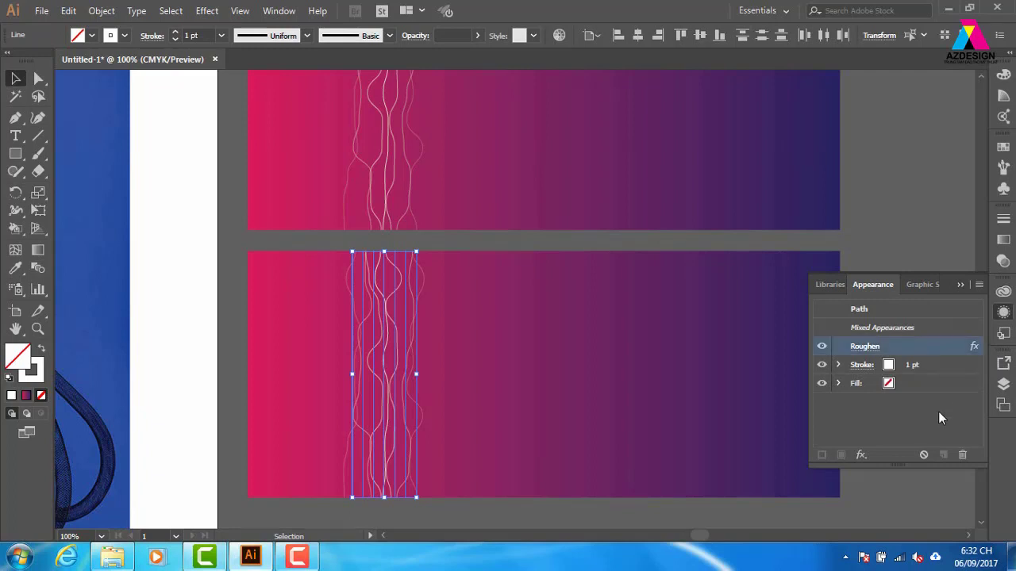
double_click(947, 349)
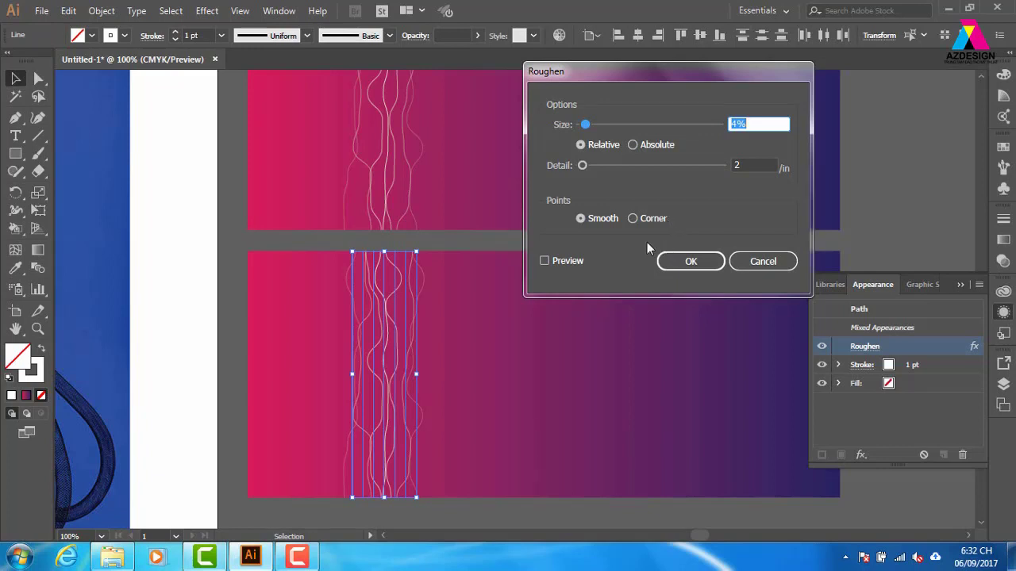
Change the lower lines' Roughen to Corner points, Size 31% and Detail 100/in.
left_click(545, 260)
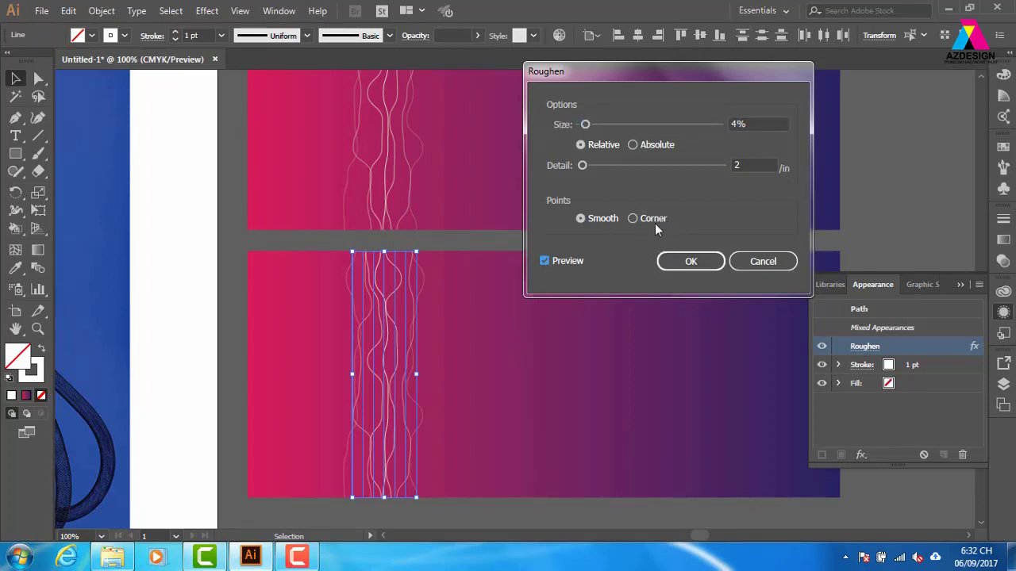
left_click(633, 219)
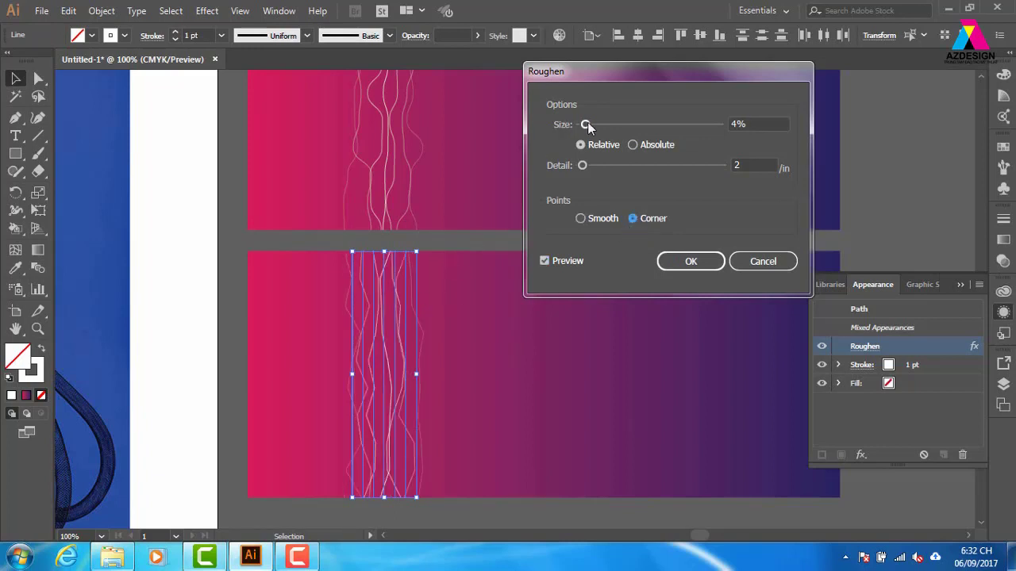
left_click_drag(585, 124, 801, 127)
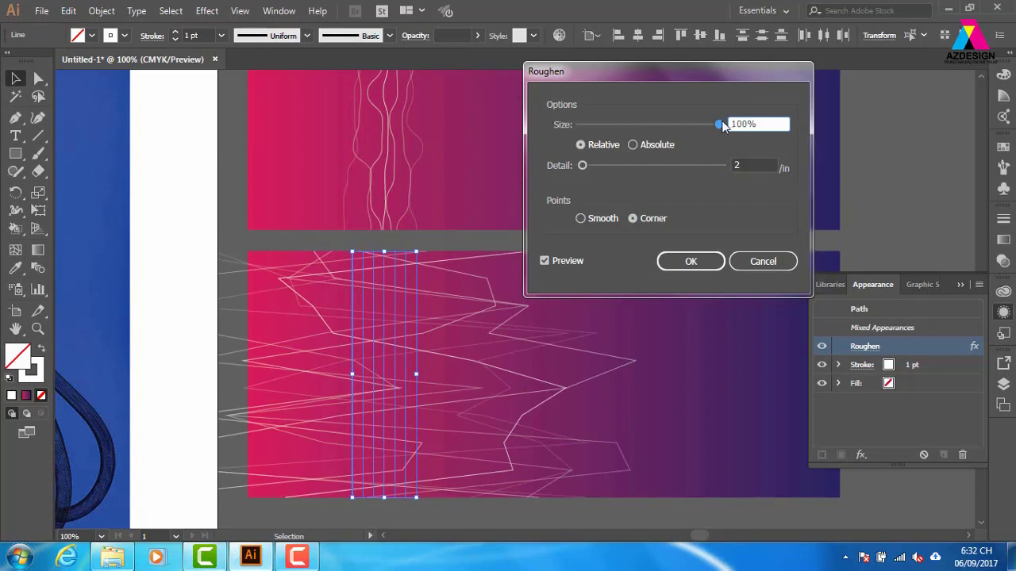
left_click_drag(719, 125, 657, 125)
left_click_drag(582, 166, 883, 184)
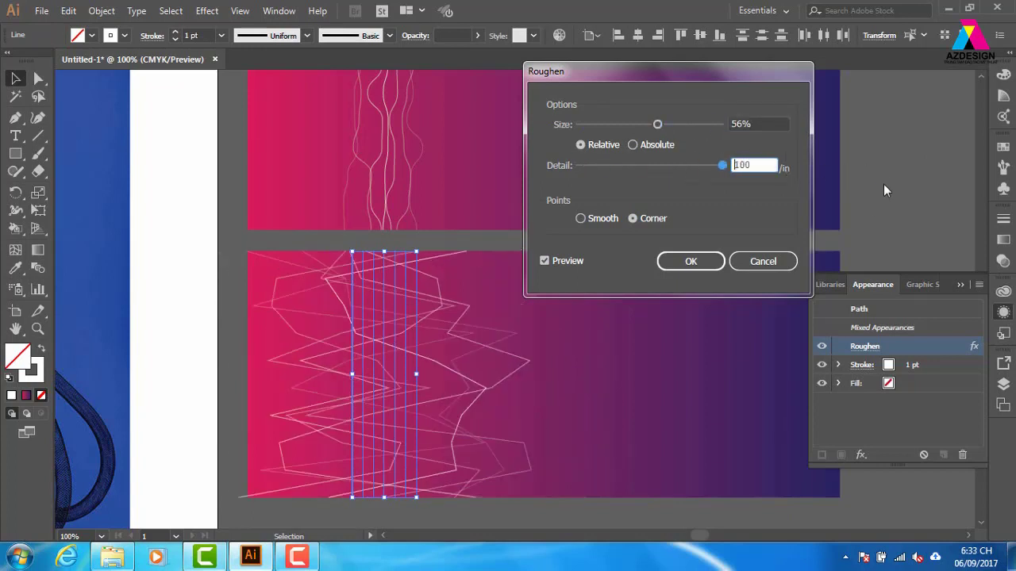
left_click_drag(658, 124, 623, 127)
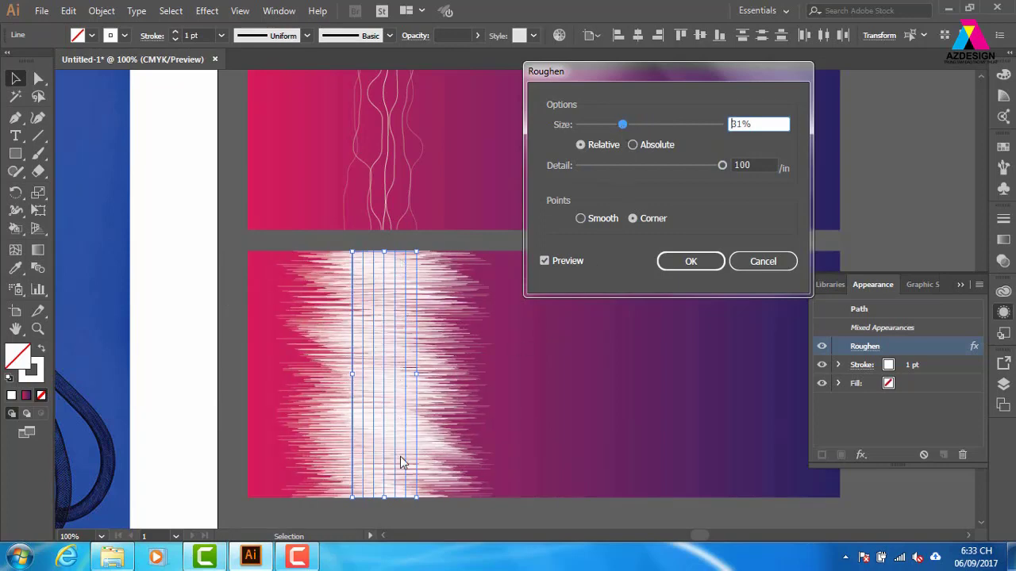
left_click(690, 262)
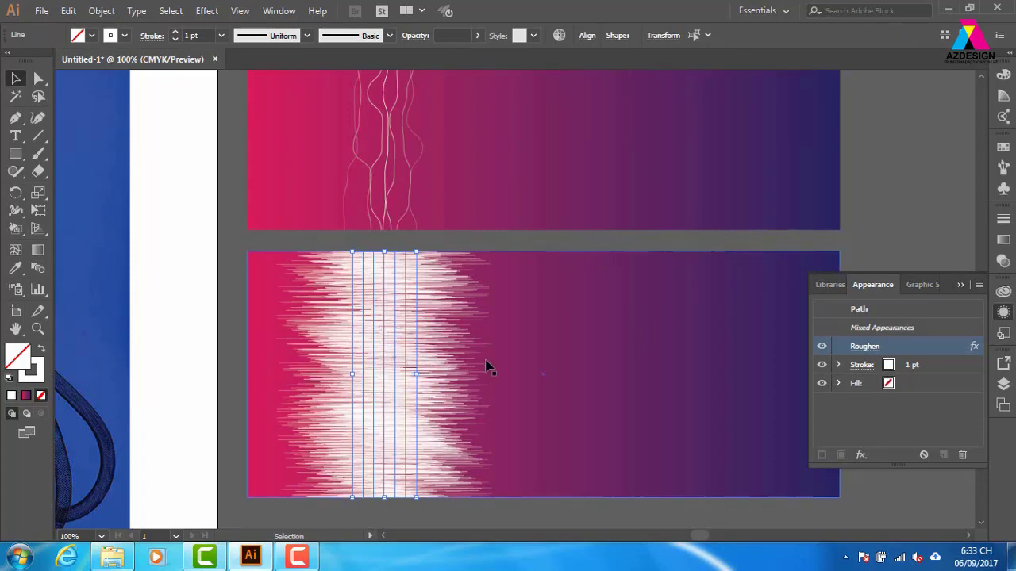
Undo an accidental move of the lines and start File > Place, browsing into E:\thuvienanh.
left_click_drag(415, 362, 515, 346)
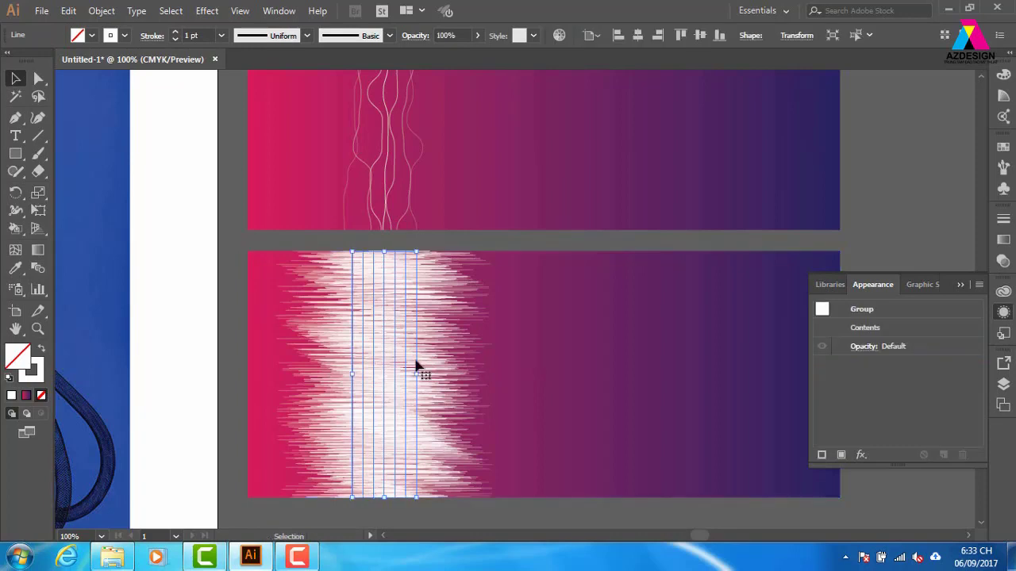
key("ctrl+z")
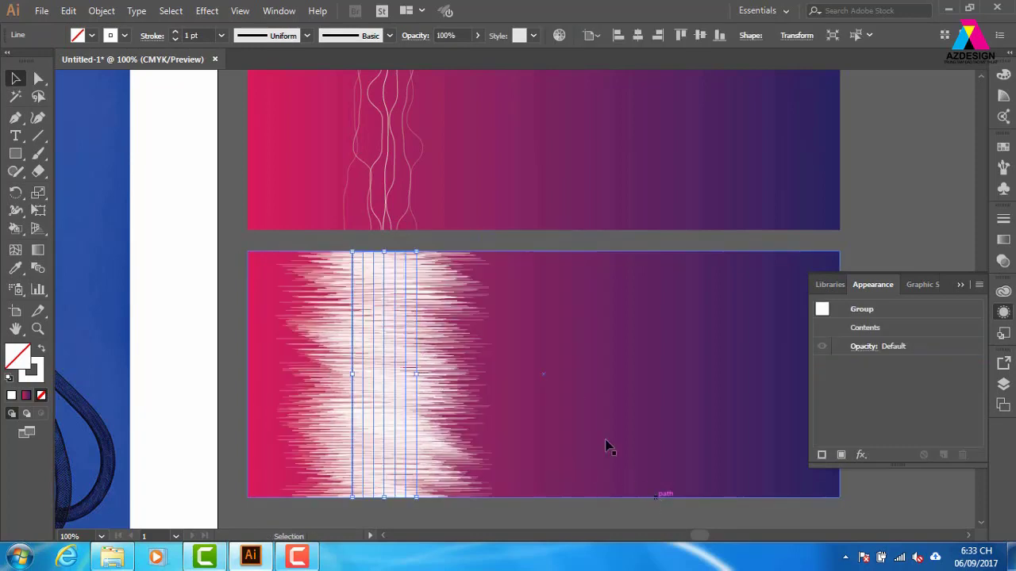
left_click(41, 11)
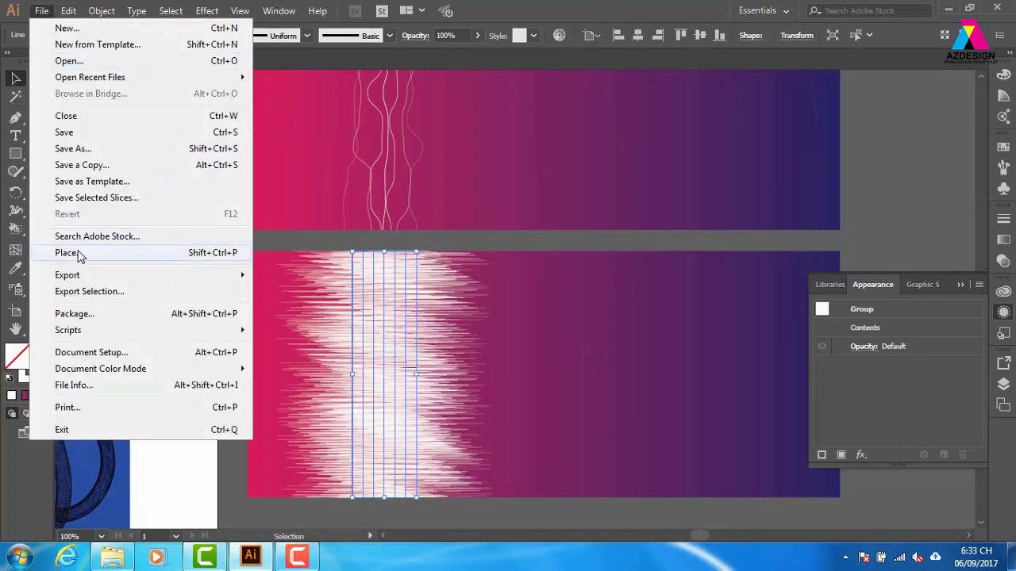
left_click(78, 254)
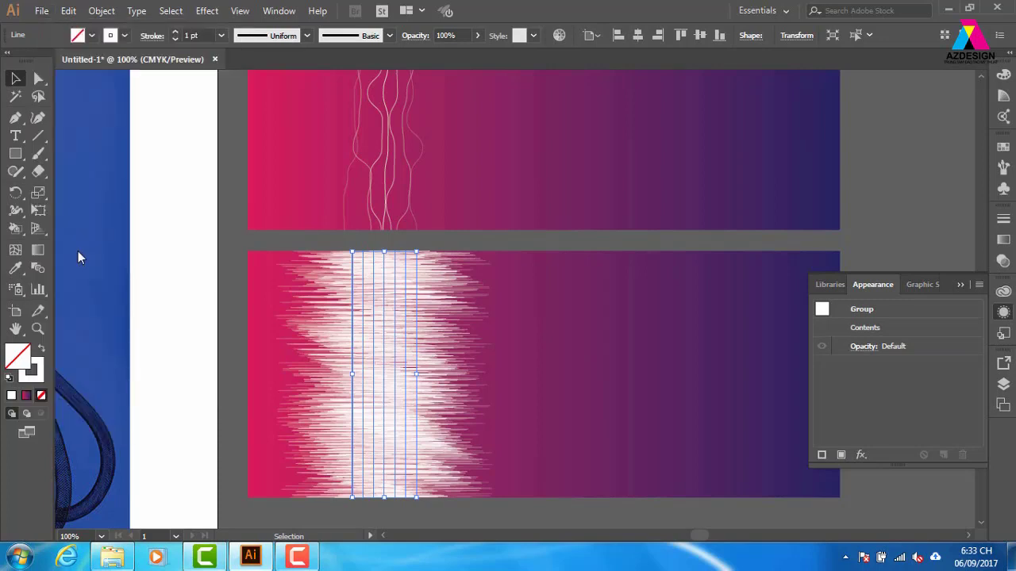
left_click(428, 317)
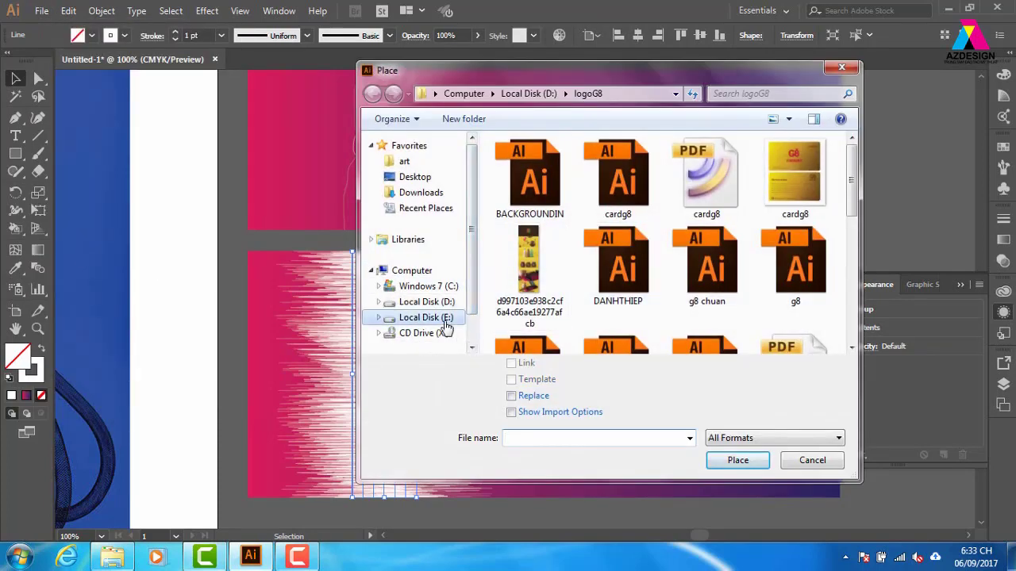
left_click_drag(851, 198, 849, 301)
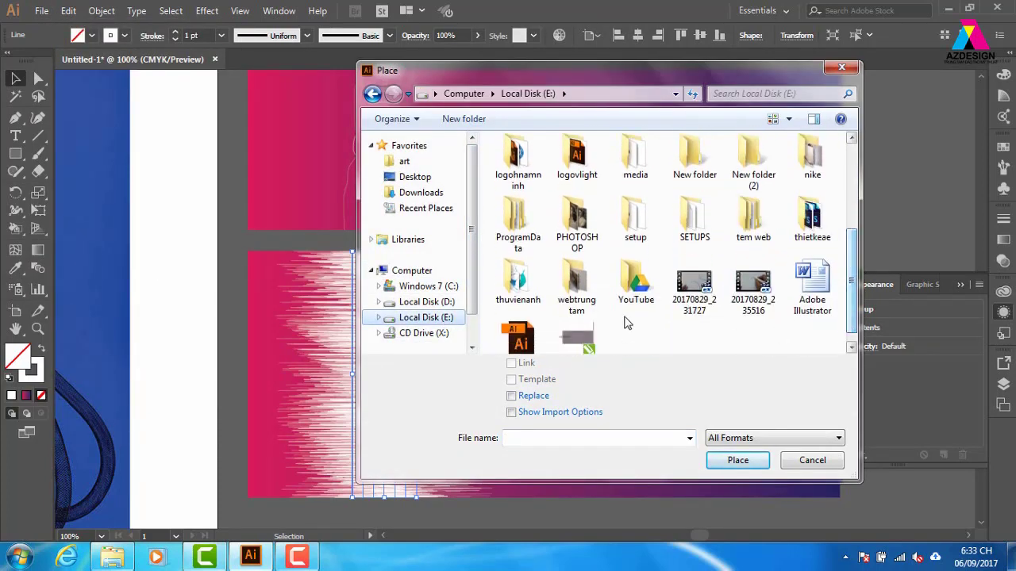
double_click(518, 282)
left_click(540, 250)
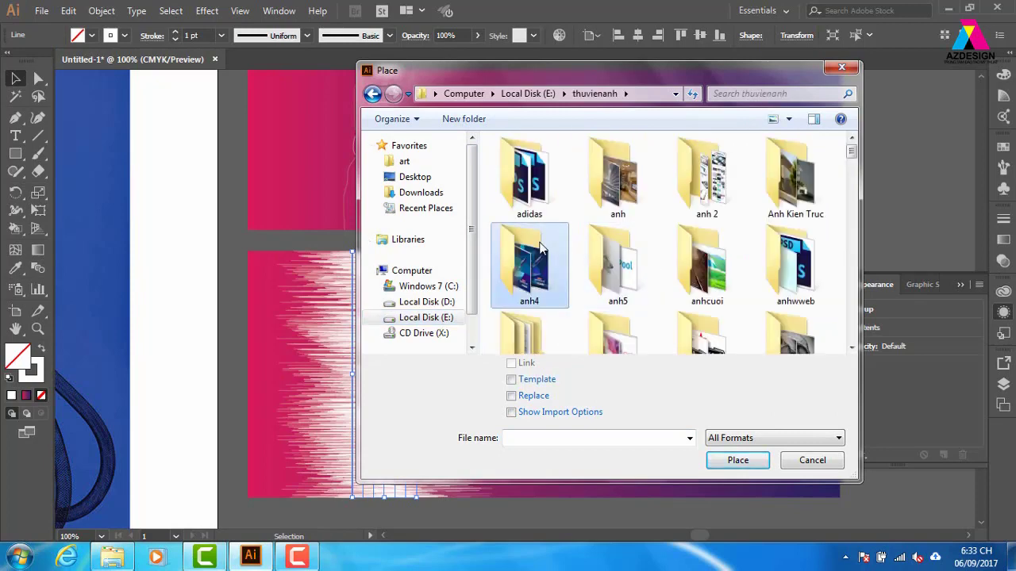
scroll(540, 250, "down", 5)
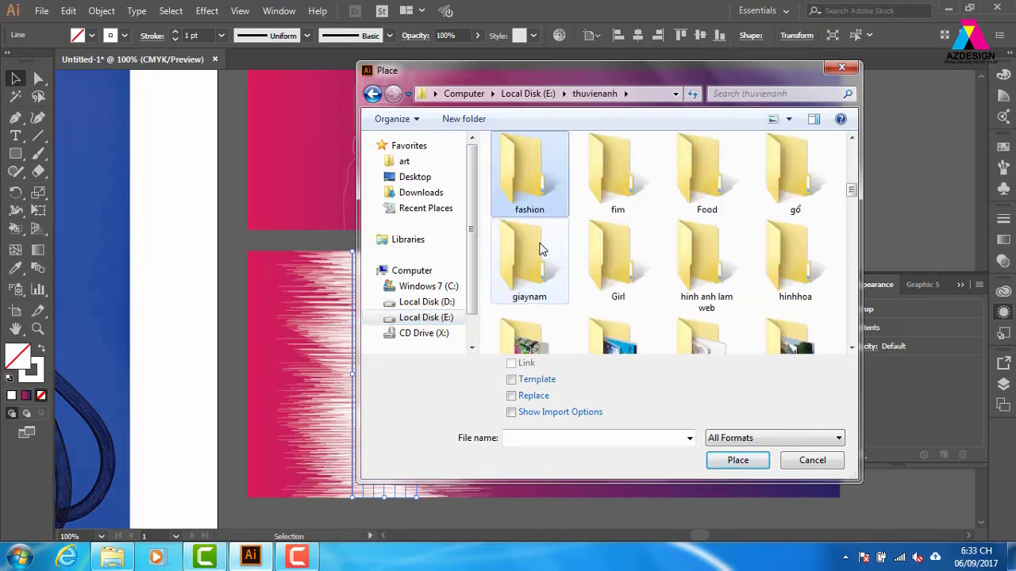
Place the Cherry-Milk photo from the Food folder, sized across the lower banner.
double_click(718, 198)
left_click_drag(852, 150, 853, 168)
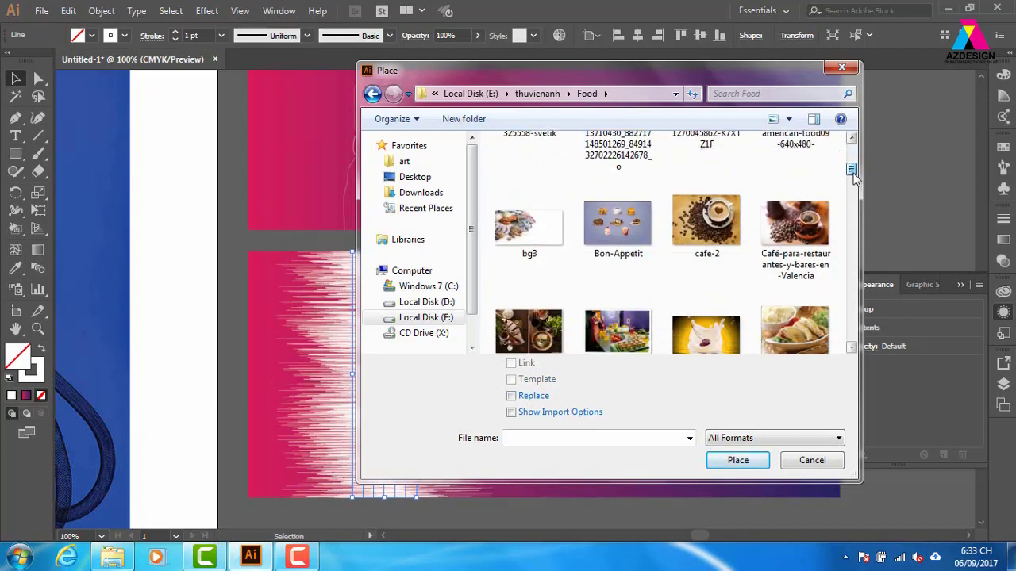
left_click(527, 347)
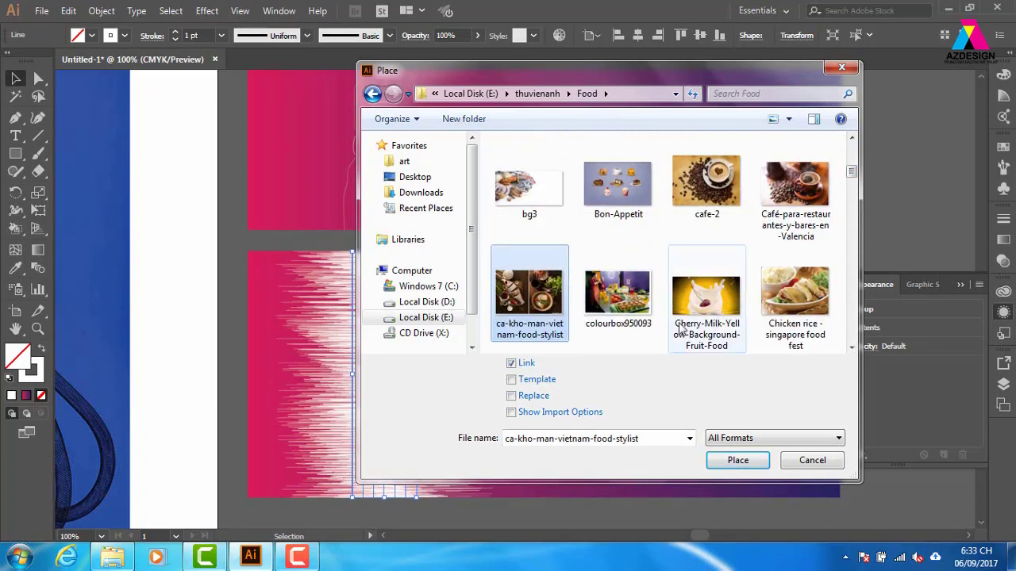
left_click(733, 314)
left_click(737, 460)
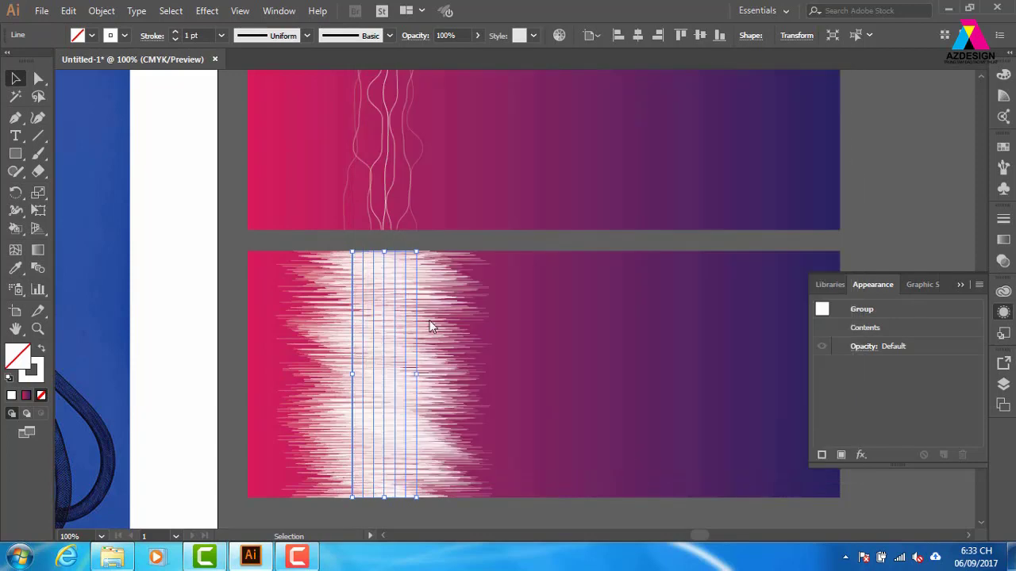
left_click_drag(279, 251, 724, 522)
Move the placed cherry photo left so it overhangs the lower banner's left edge.
left_click_drag(602, 377, 548, 377)
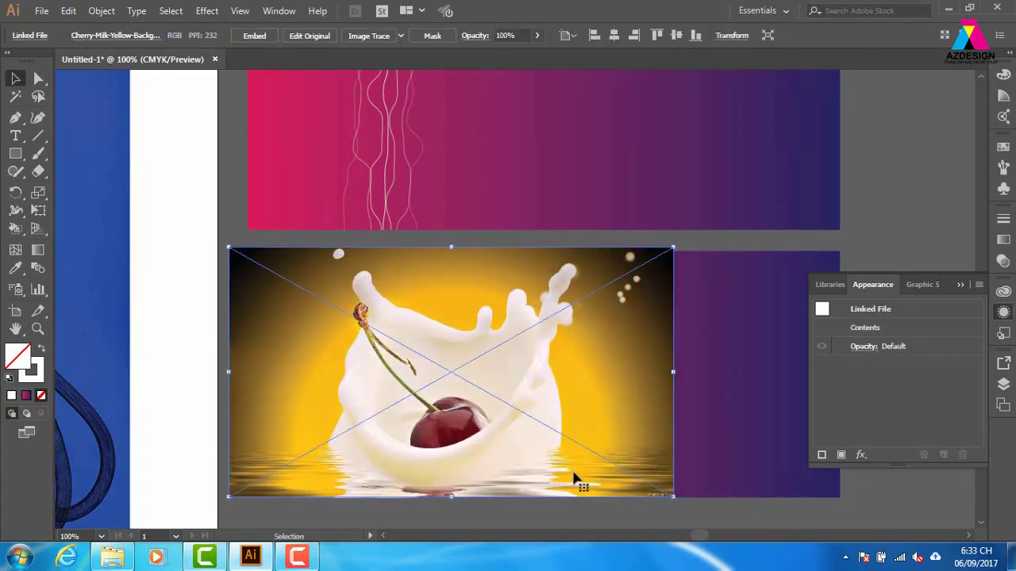
key("a")
key("v")
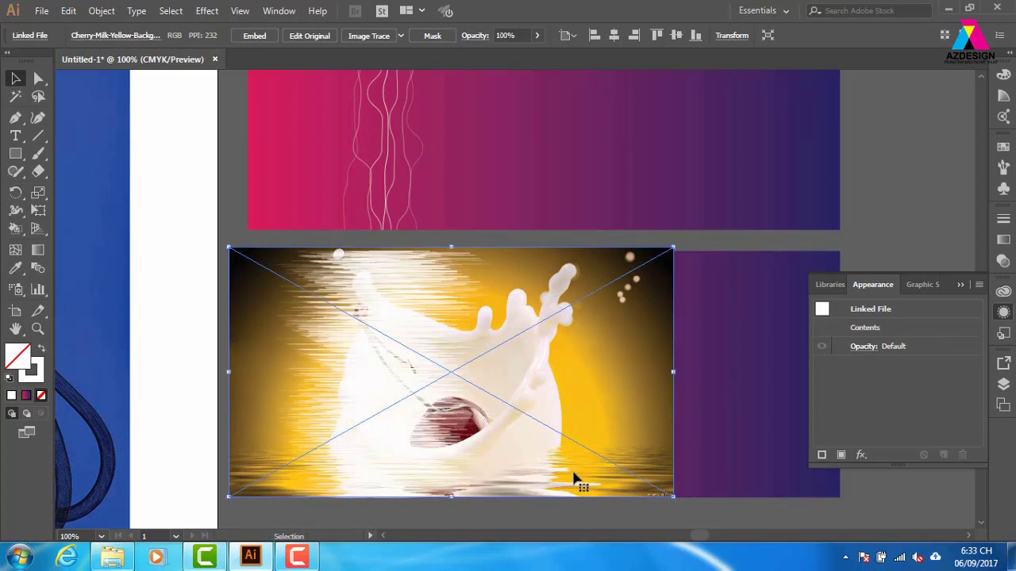
left_click(759, 243)
left_click(585, 361)
left_click_drag(585, 361, 535, 361)
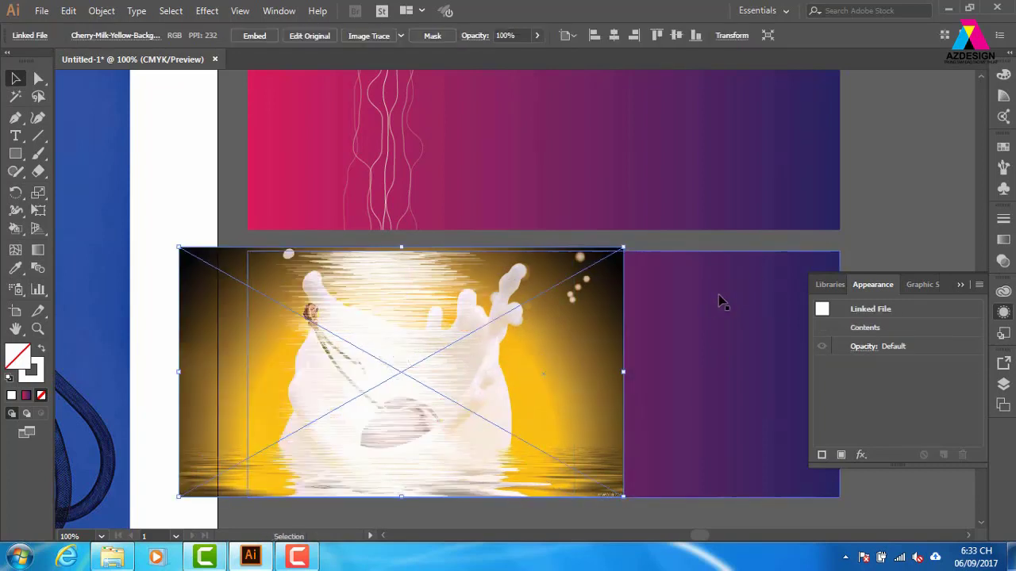
Cut the vertical-line group out of the artwork and reselect the cherry photo.
left_click(392, 317)
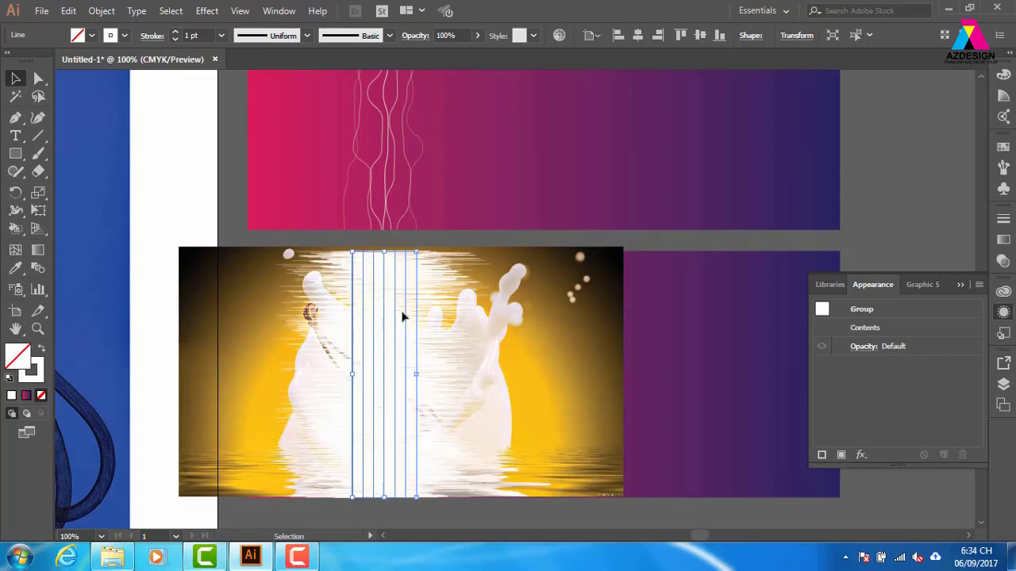
left_click_drag(392, 315, 418, 340)
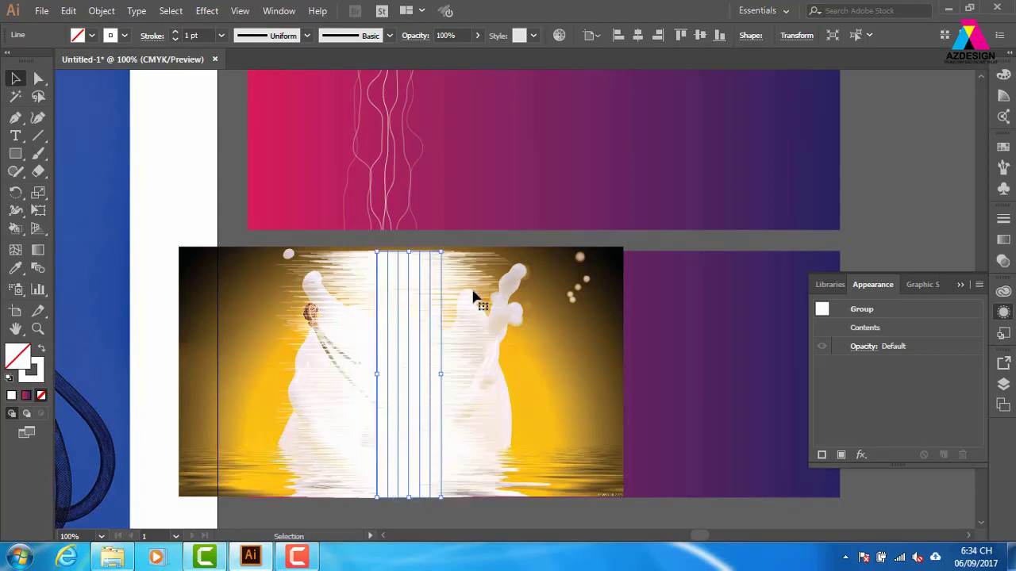
left_click(342, 345)
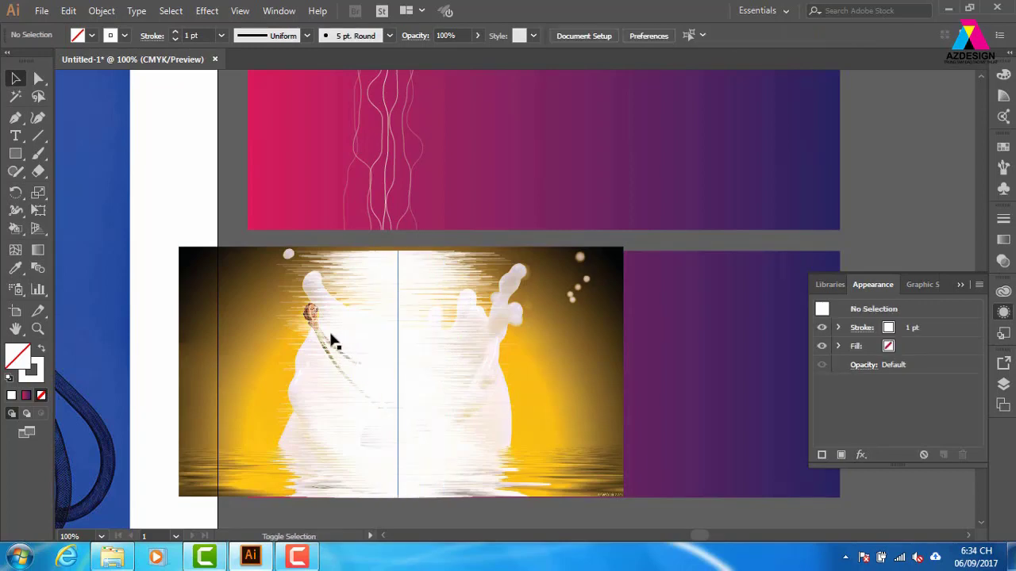
left_click(474, 445)
left_click(486, 373)
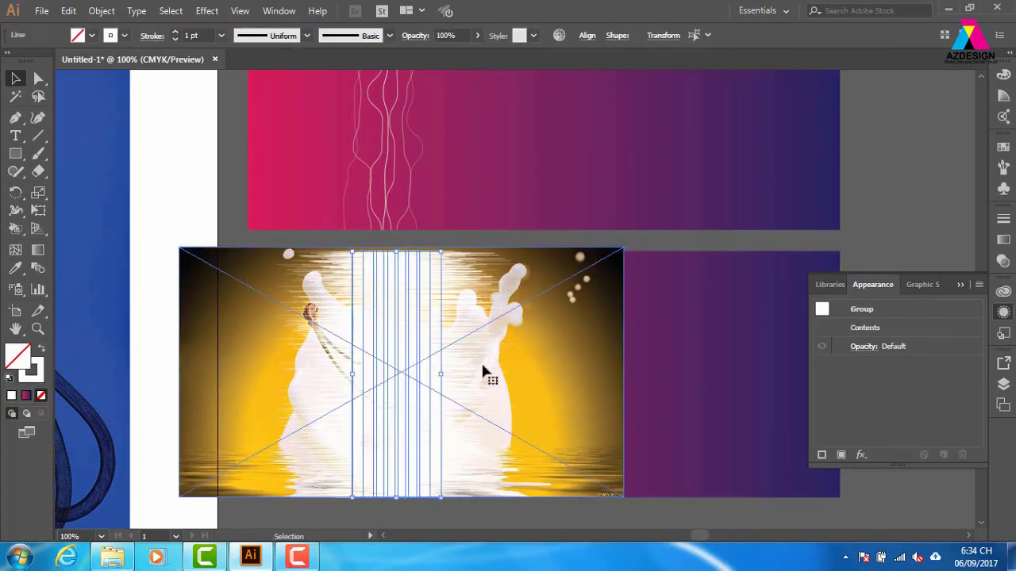
left_click_drag(404, 324, 493, 324)
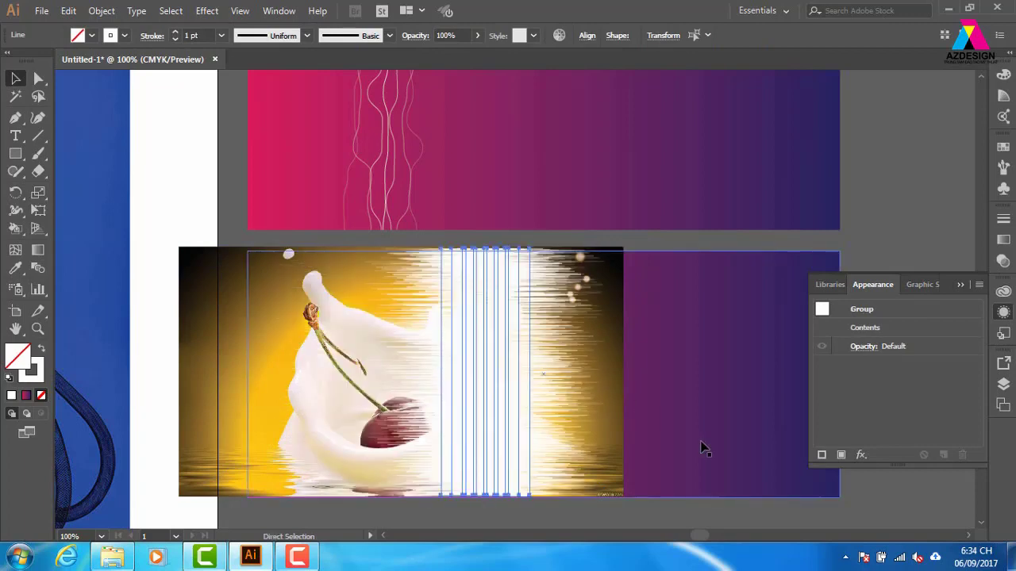
key("ctrl+z")
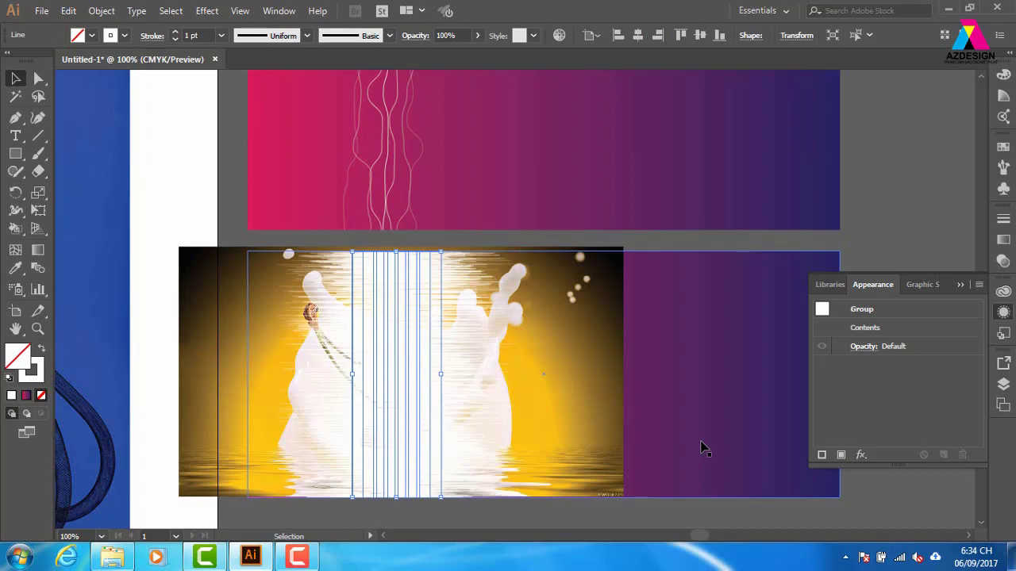
key("Delete")
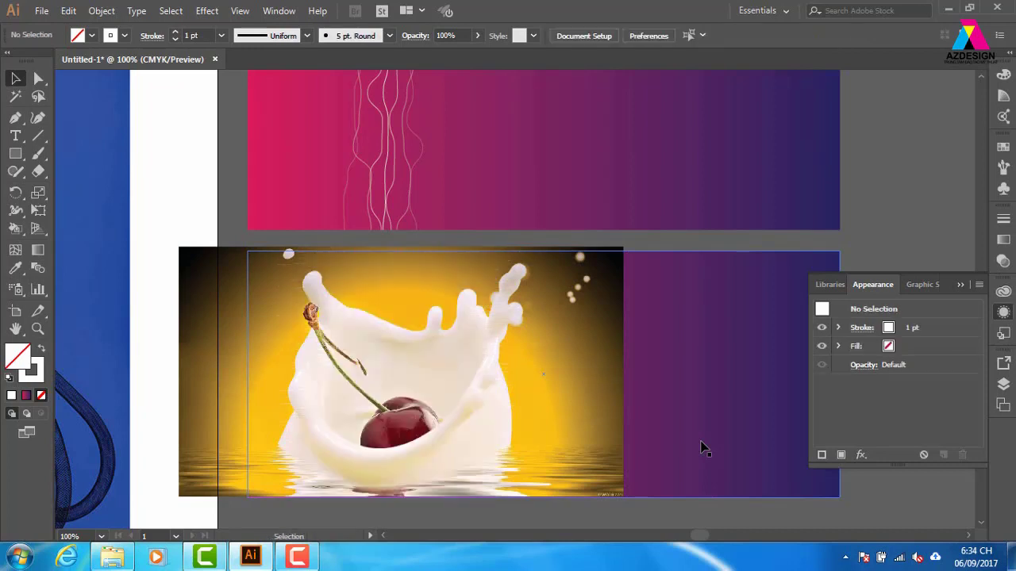
left_click(485, 385)
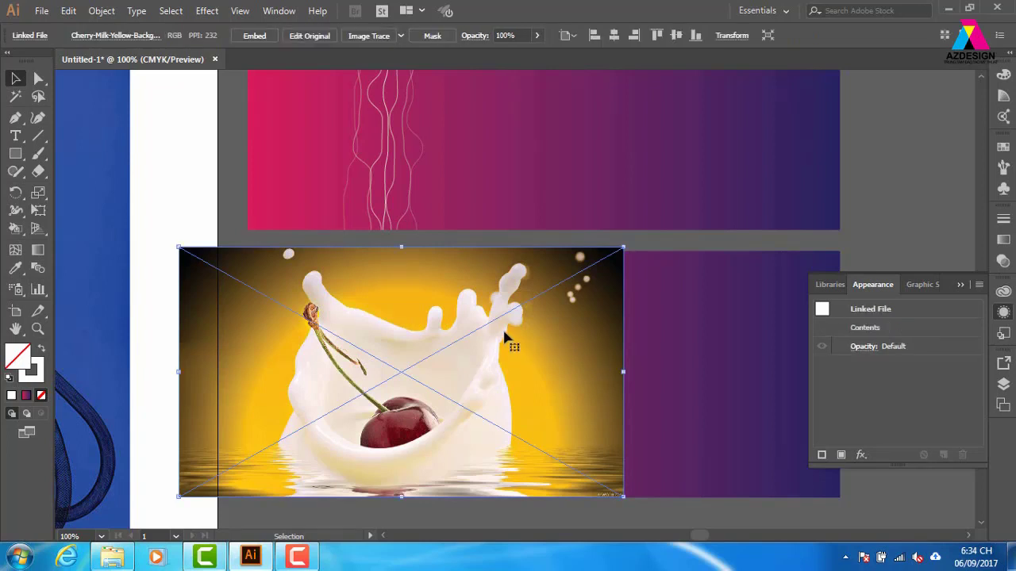
Give the cherry photo an opacity mask made from the pasted vertical-line group.
left_click(1003, 261)
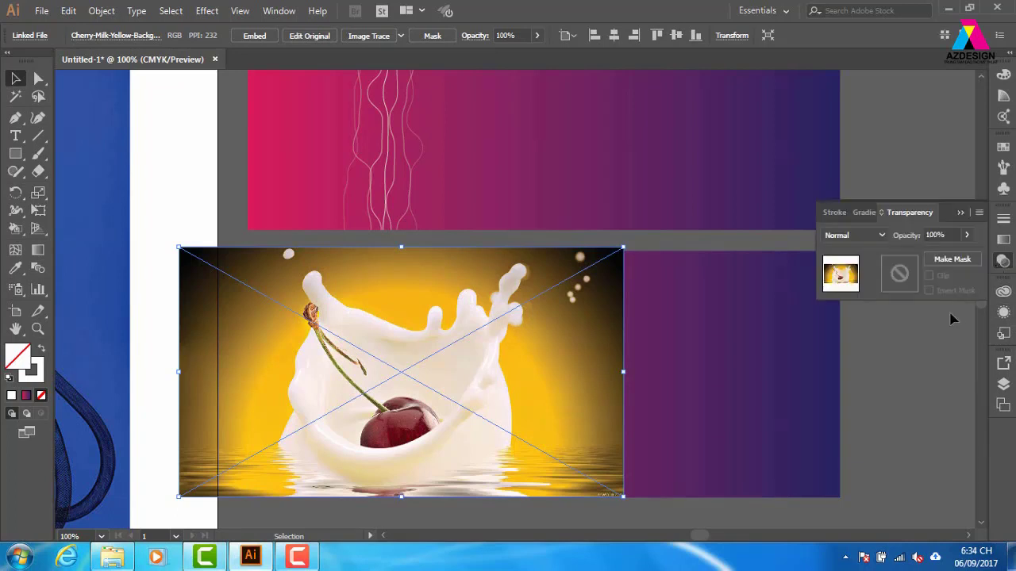
double_click(900, 274)
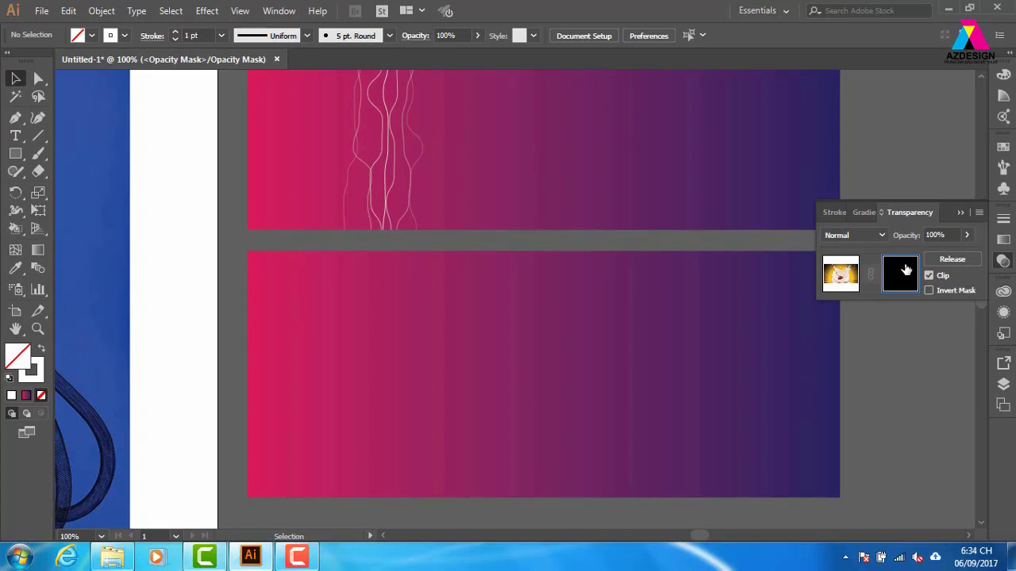
key("ctrl+f")
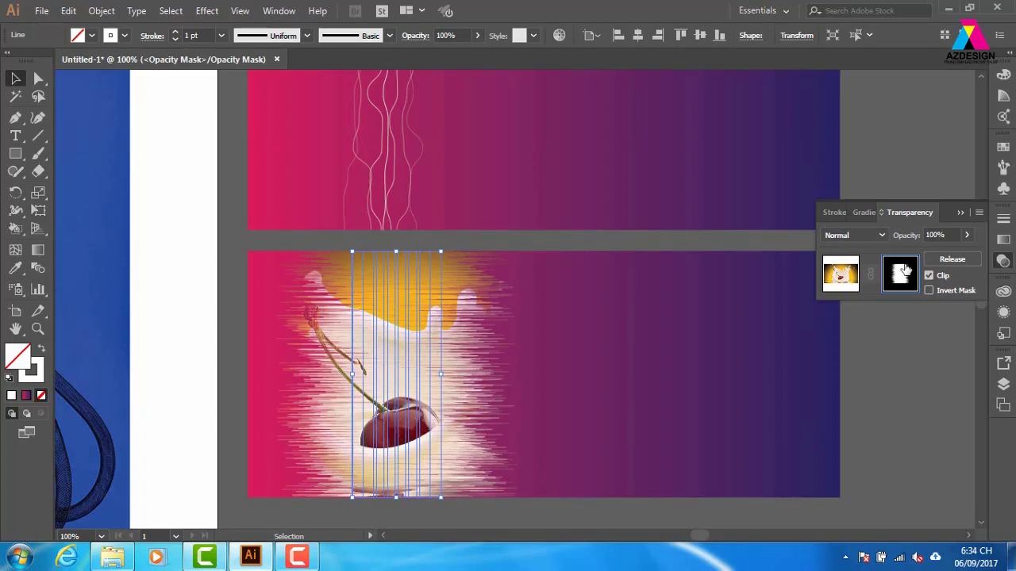
left_click(842, 276)
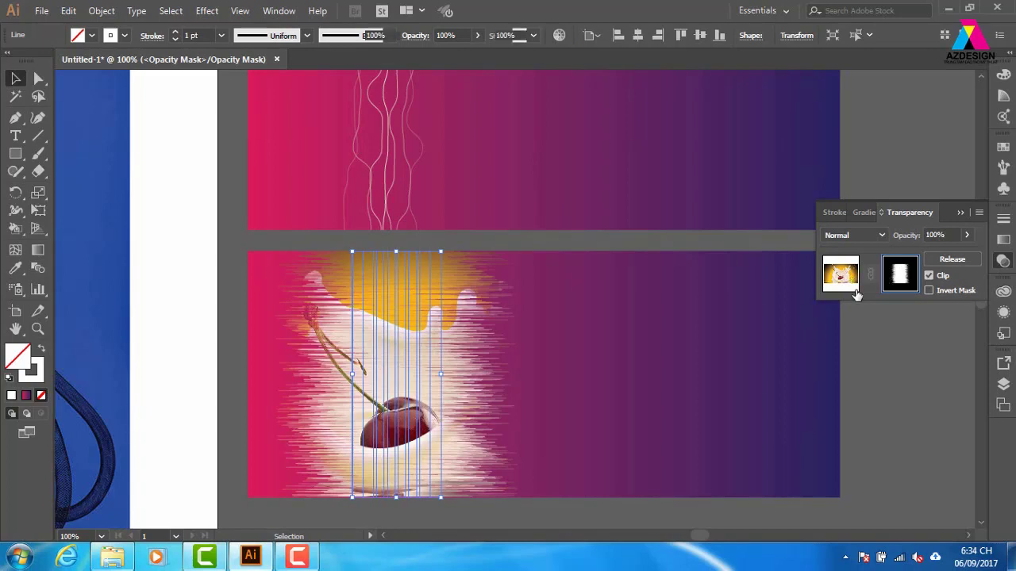
left_click(907, 381)
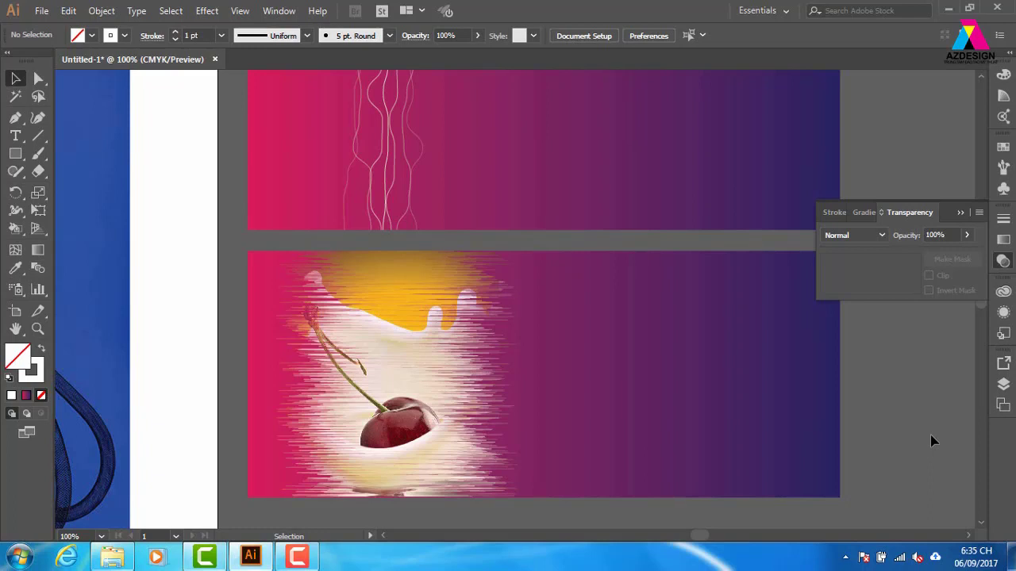
left_click(474, 293)
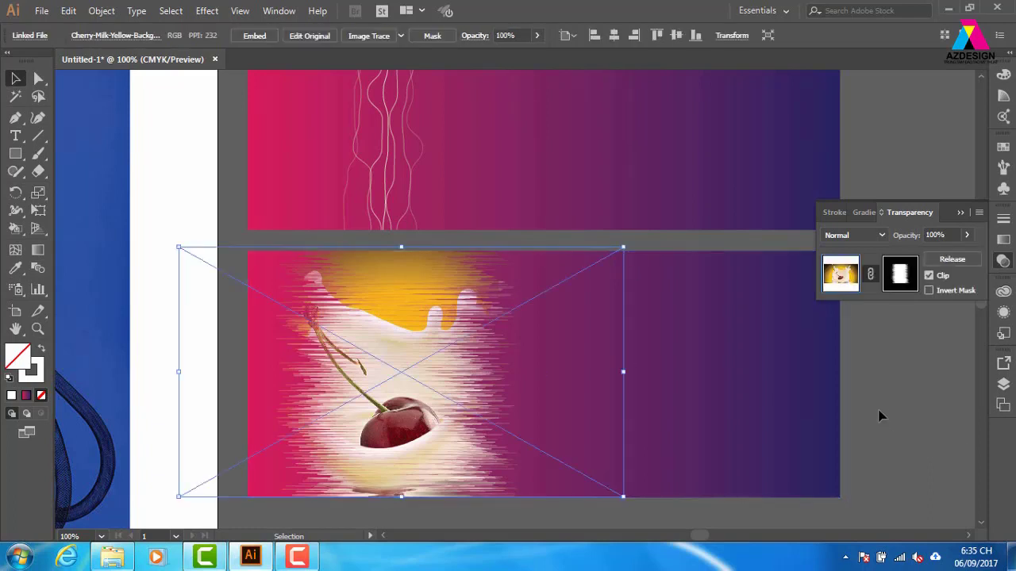
Copy the pink-to-navy gradient rectangle straight down to form a third, empty banner.
left_click(811, 344)
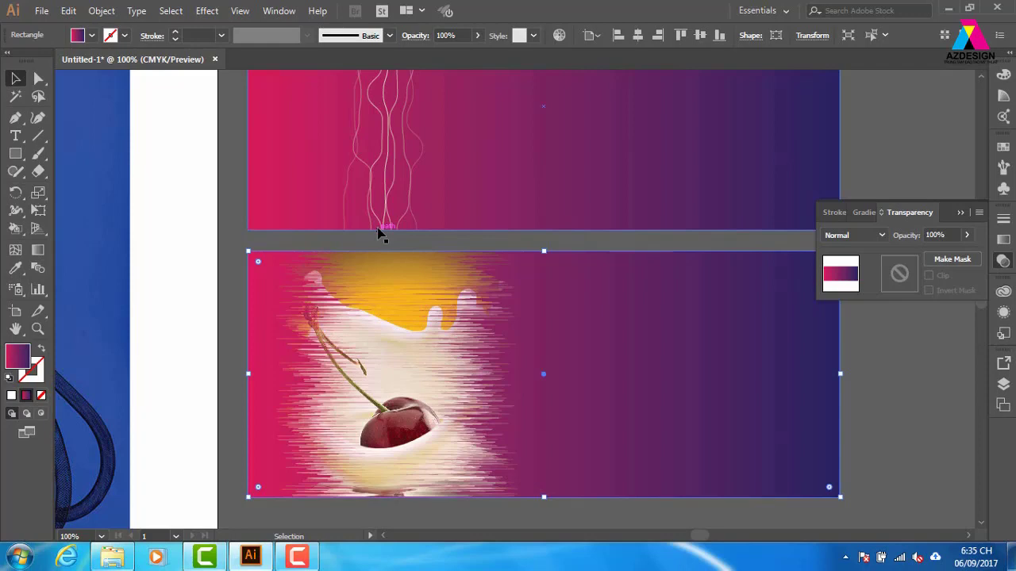
scroll(413, 373, "down", 5)
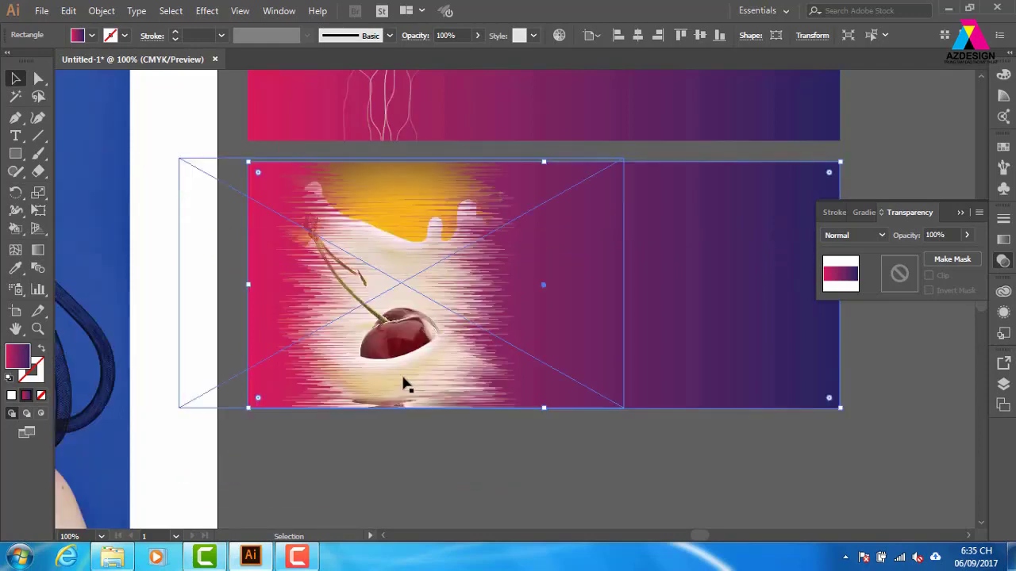
left_click(494, 381)
left_click(635, 221)
left_click_drag(619, 100, 608, 331)
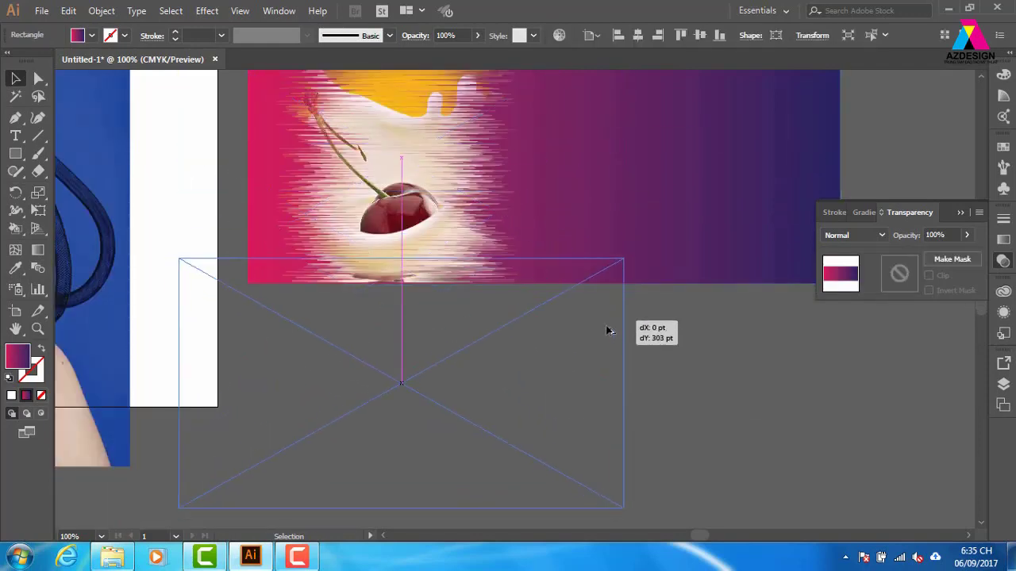
left_click(701, 227)
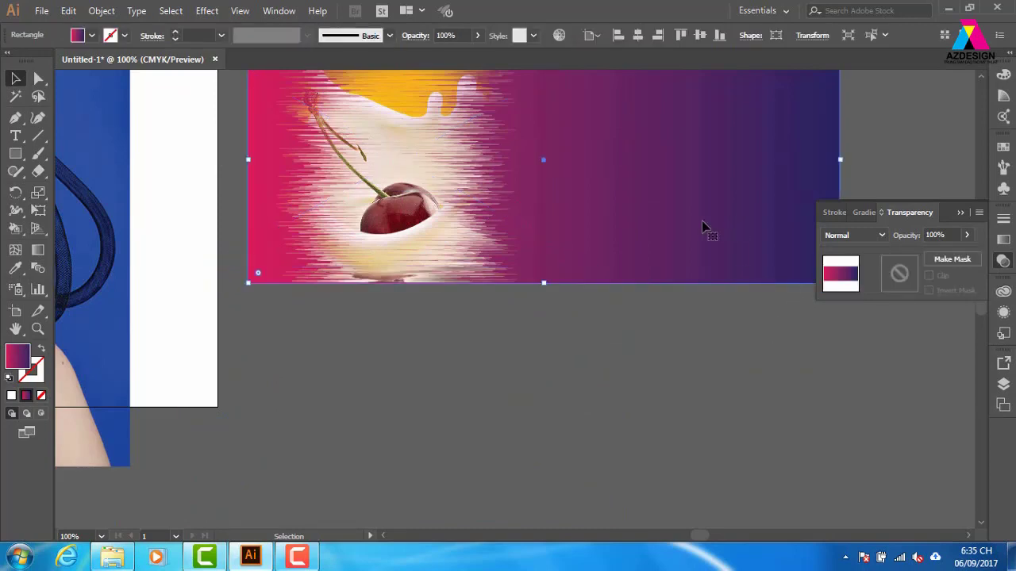
mouse_move(701, 227)
left_mouse_down()
mouse_move(693, 383)
mouse_move(639, 389)
mouse_move(627, 283)
left_mouse_up()
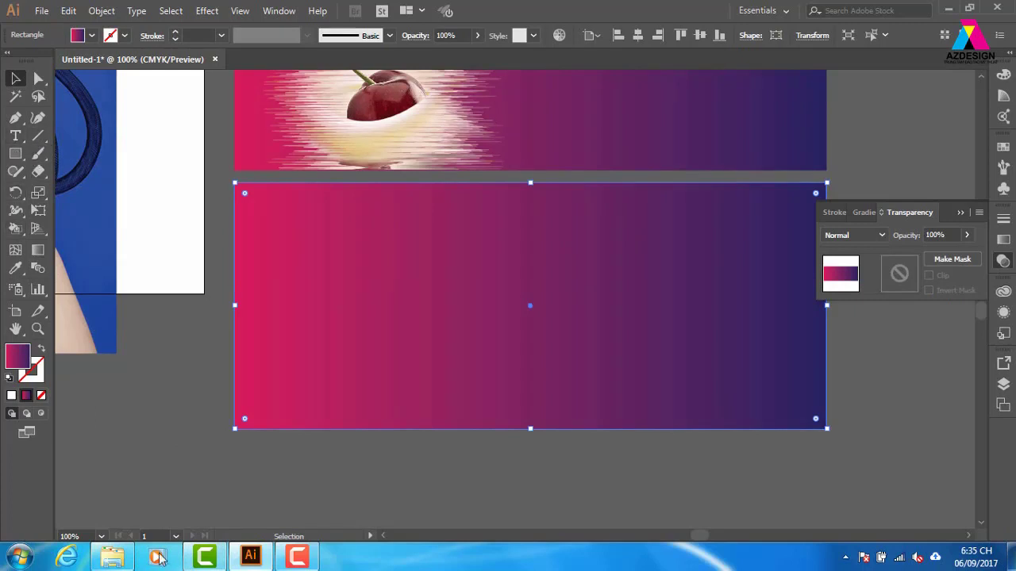
Open the Cốc Cốc browser and go to google.com.
left_click(250, 557)
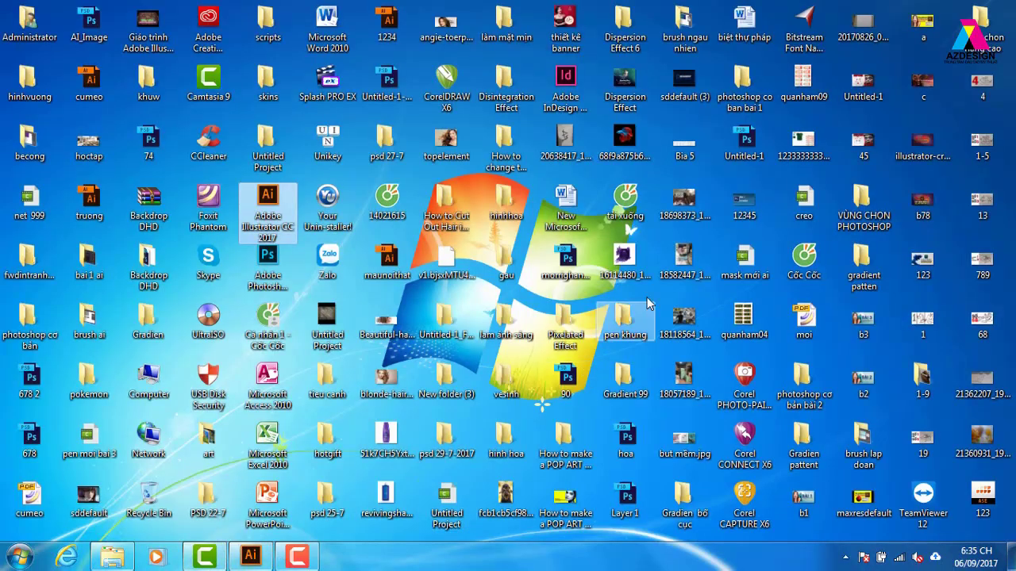
left_click(811, 264)
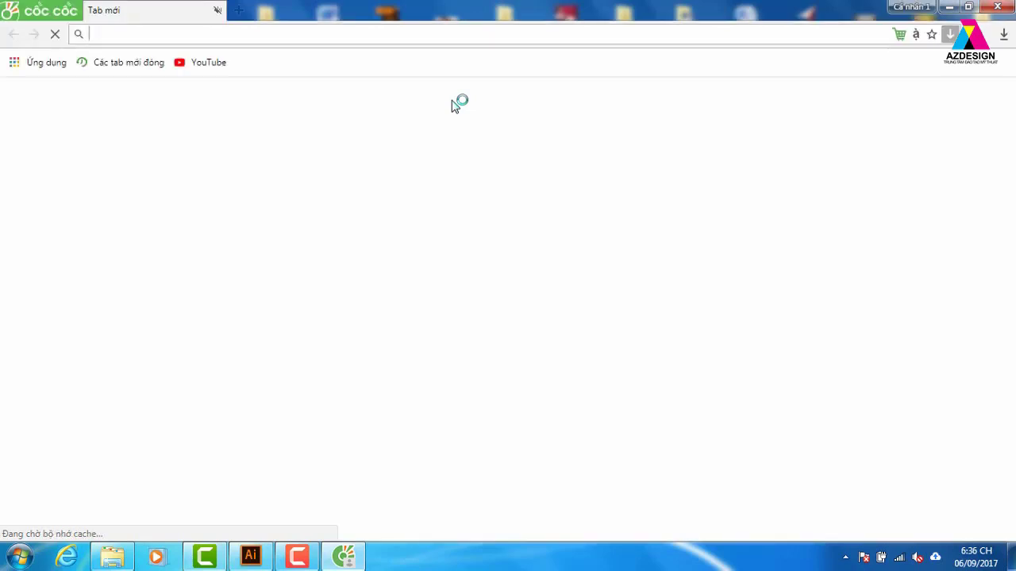
left_click(265, 35)
type("google.com")
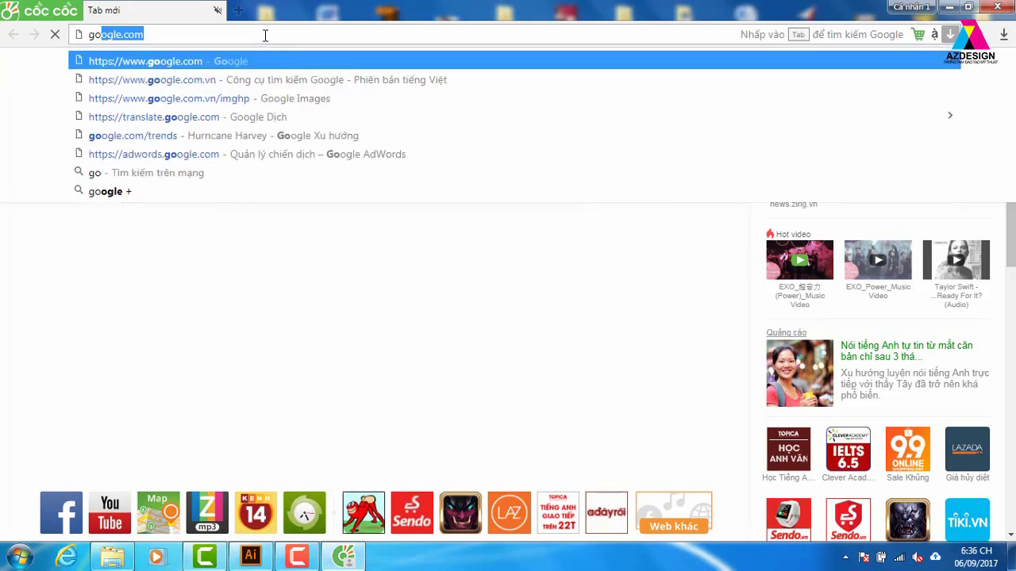
key("Return")
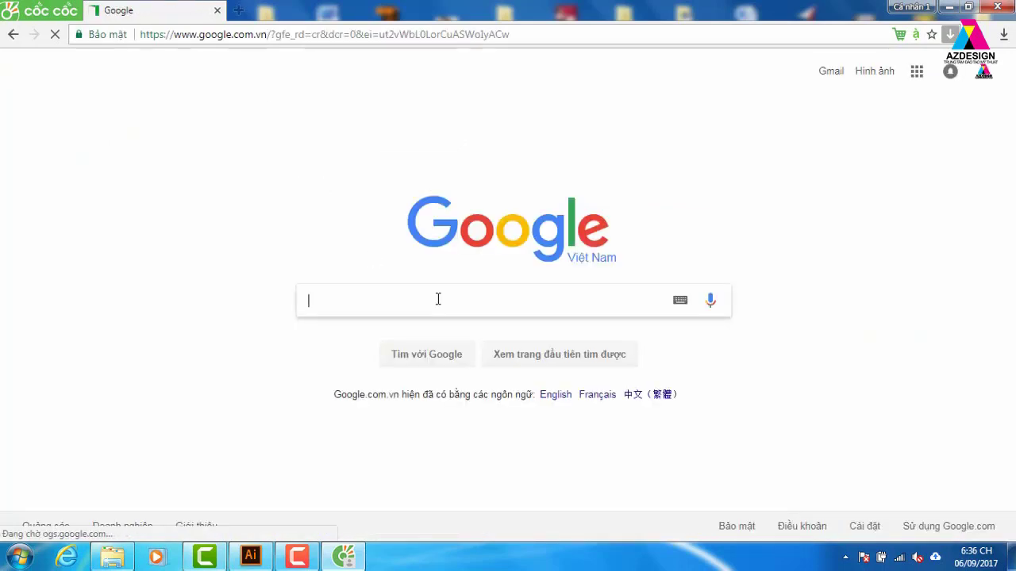
Search Google Images for 'vinamilk'.
type("vina")
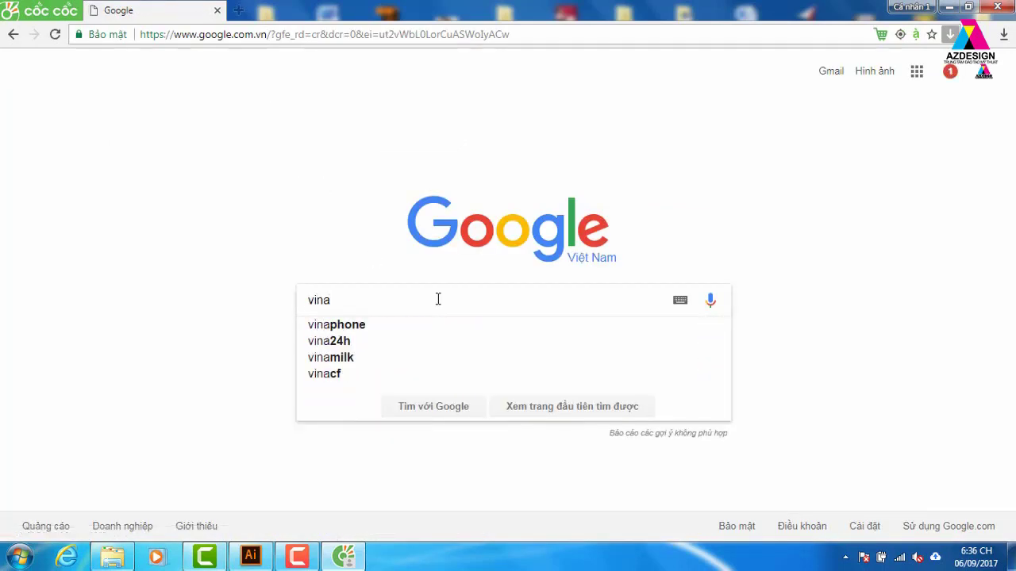
type(" m")
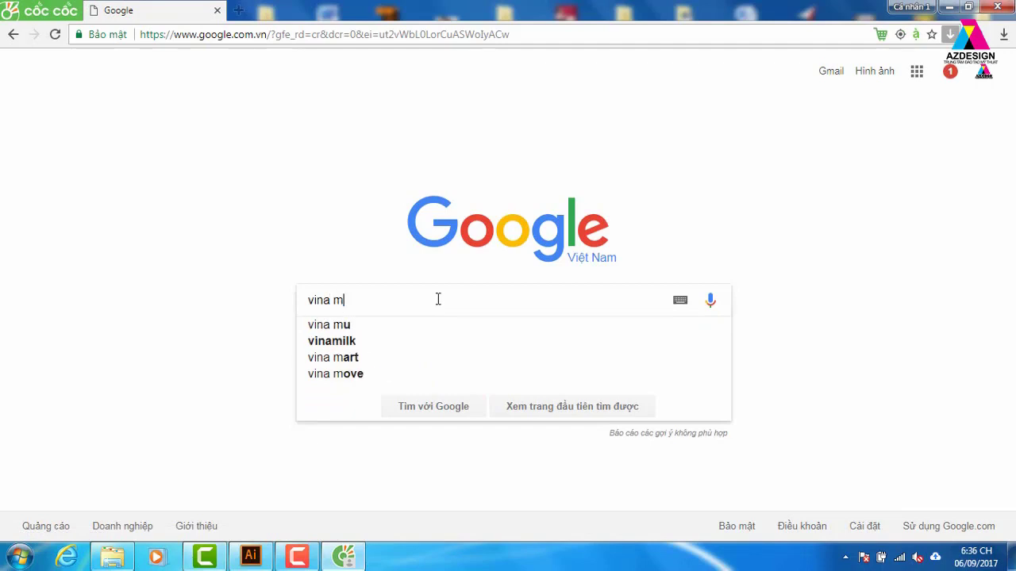
key("Down")
key("Down")
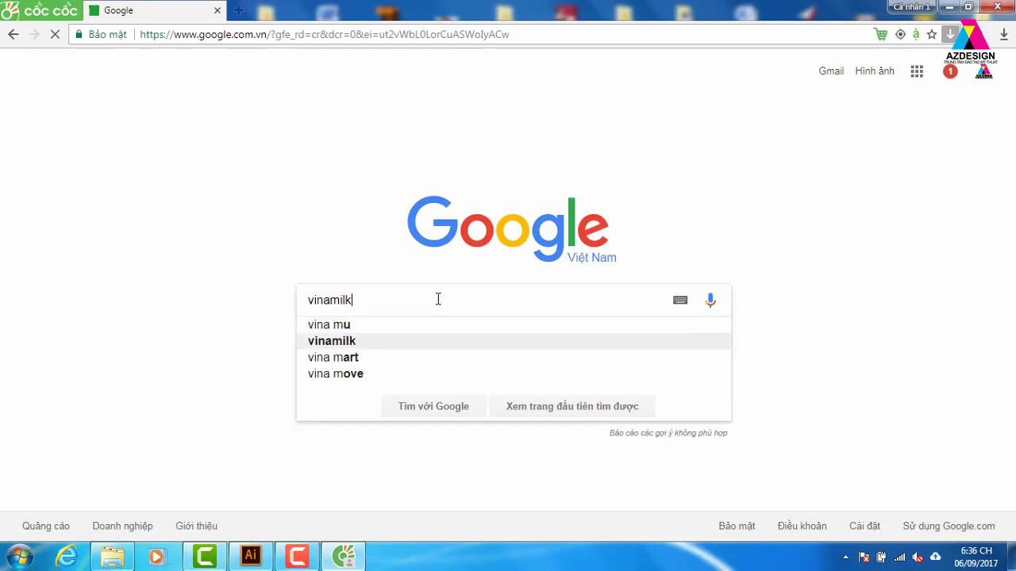
key("Return")
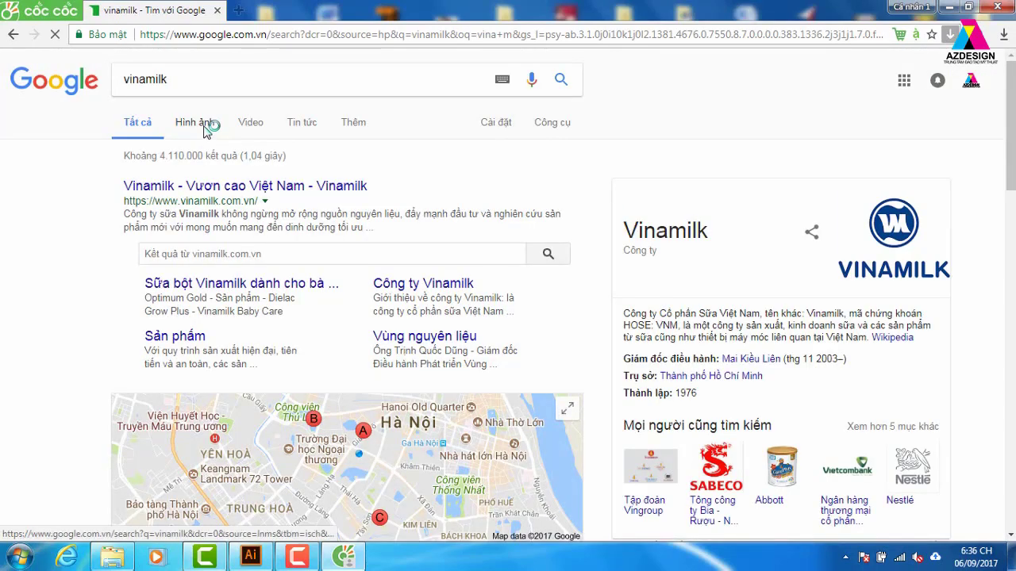
left_click(205, 127)
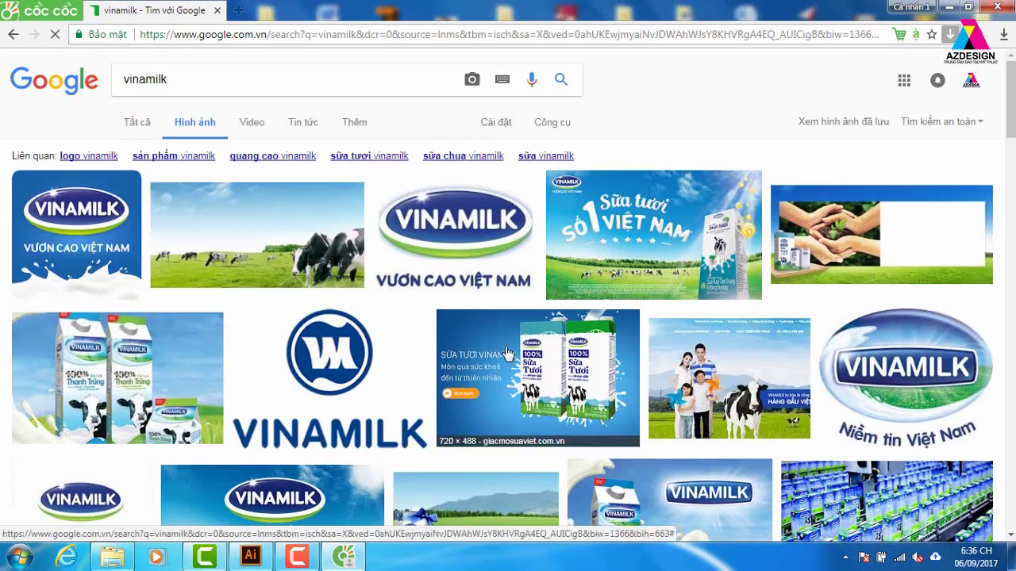
scroll(510, 343, "down", 1)
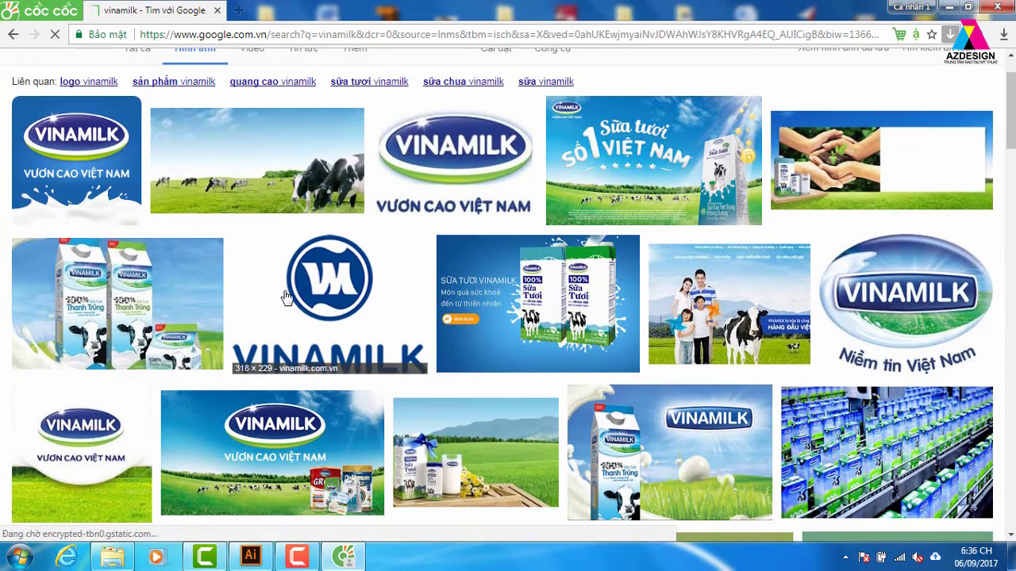
scroll(512, 345, "down", 2)
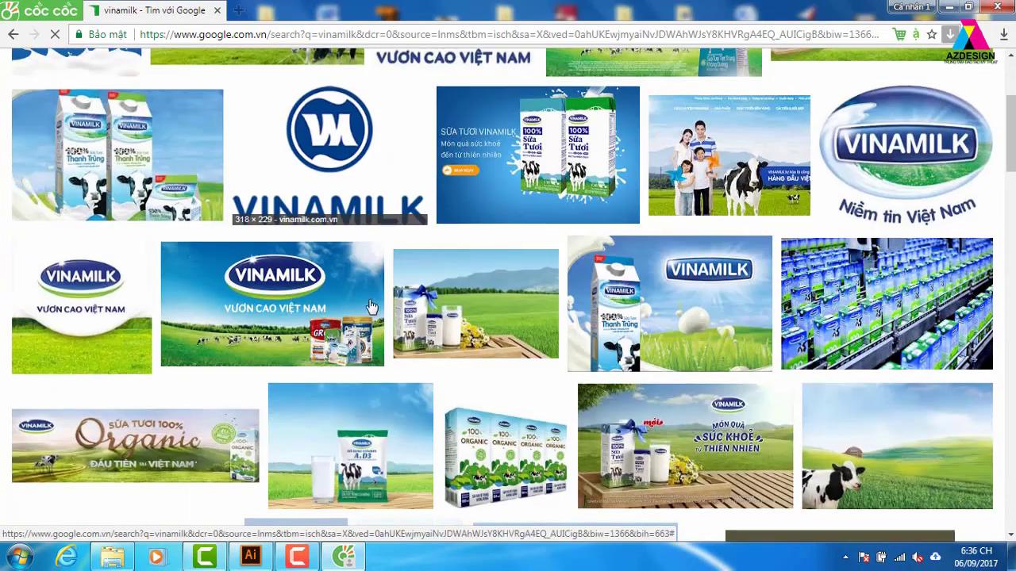
Copy the milk-carton product photo and return to Illustrator.
left_click(506, 326)
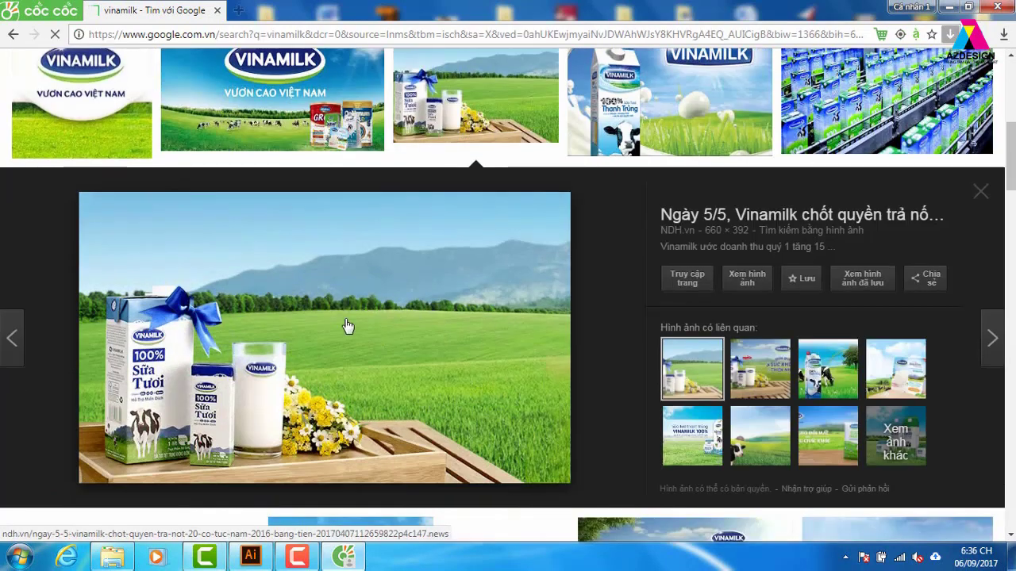
right_click(330, 264)
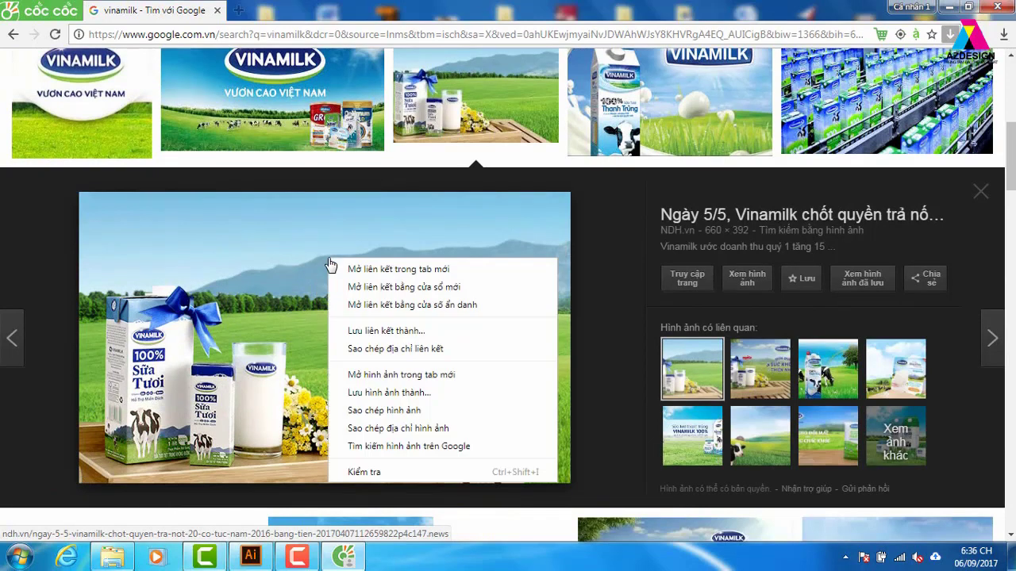
left_click(392, 411)
left_click(252, 556)
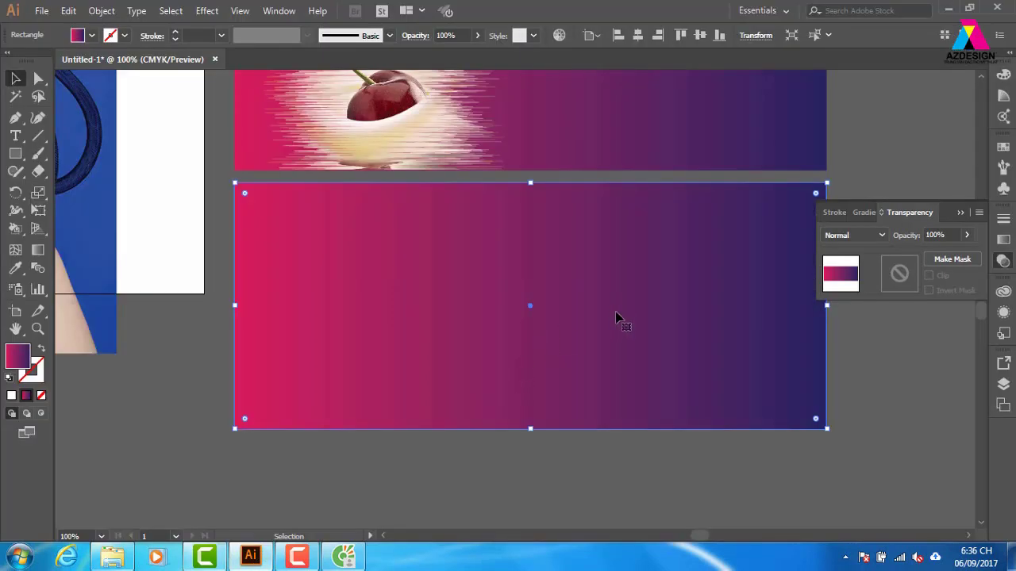
Paste the Vinamilk photo and fit it onto the left of the lower banner.
key("ctrl+v")
left_click_drag(578, 249, 543, 277)
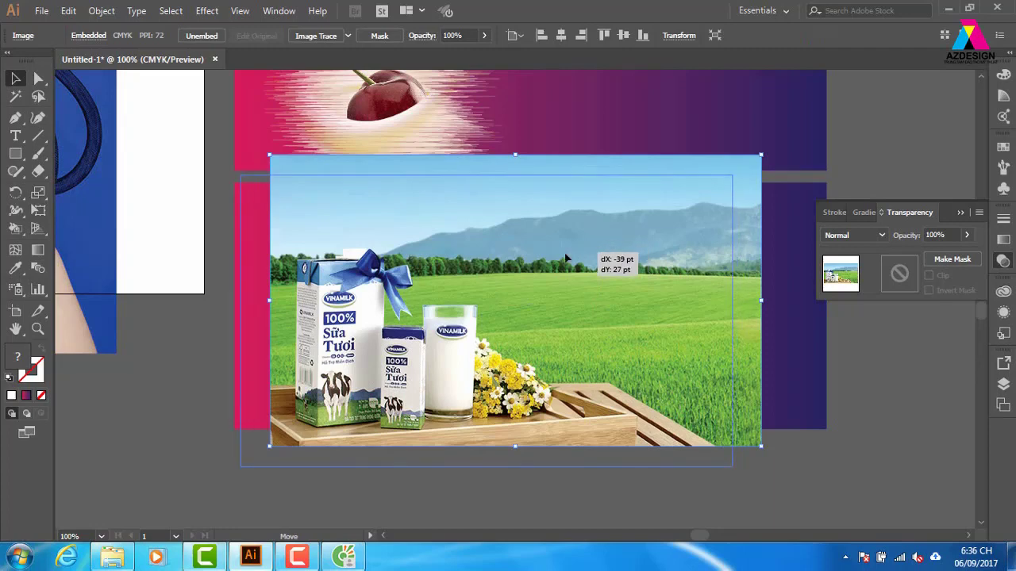
left_click_drag(726, 475, 653, 431)
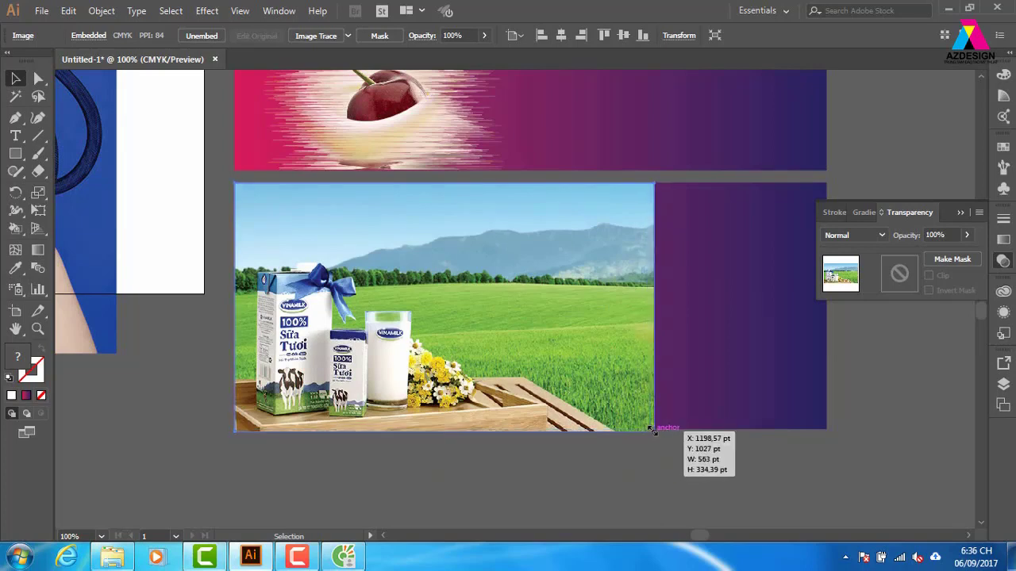
left_click_drag(653, 432, 649, 430)
left_click(653, 433)
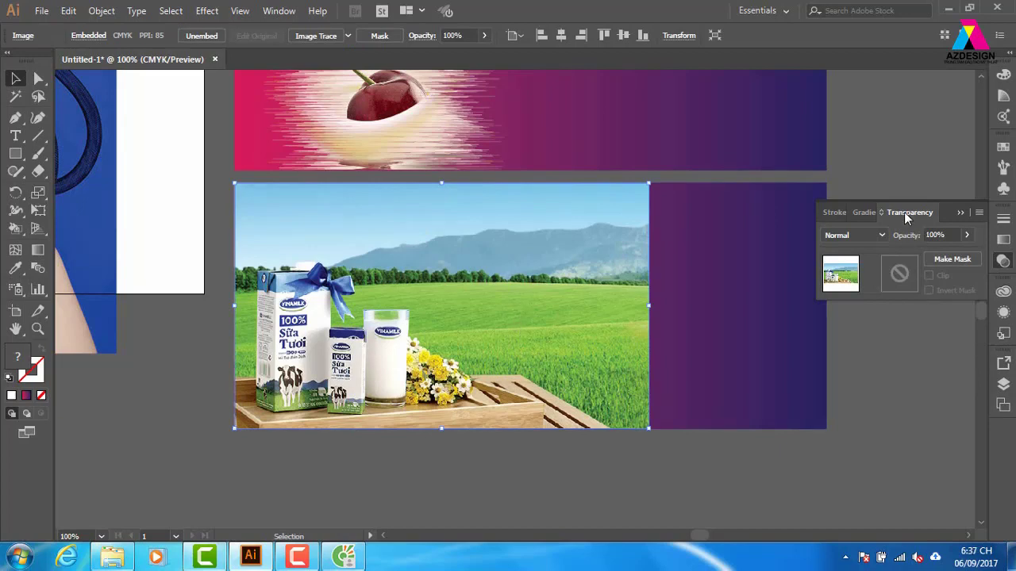
Make an opacity mask with Clip unchecked and draw a rectangle covering the photo.
double_click(901, 272)
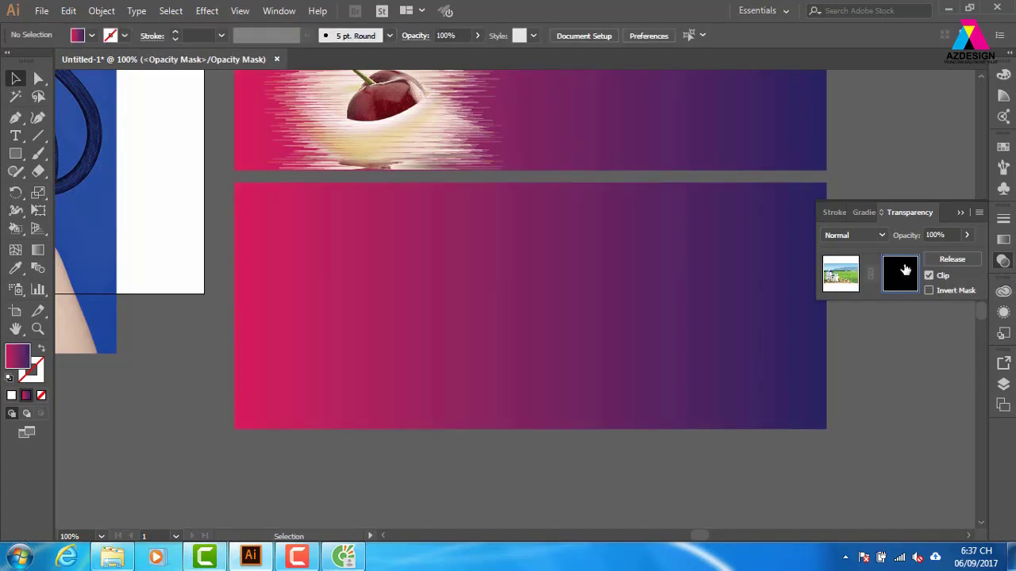
left_click(928, 275)
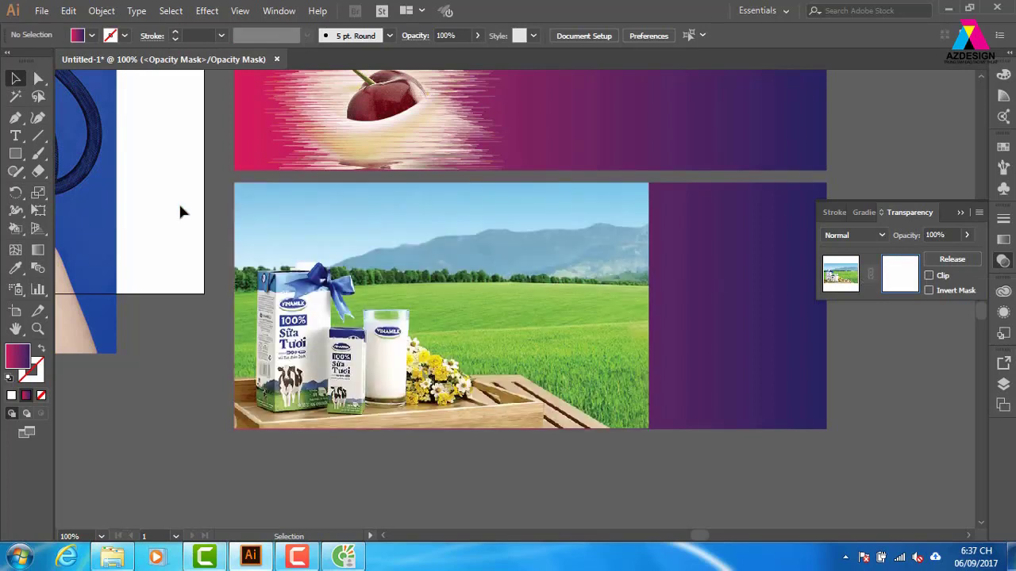
left_click(17, 154)
left_click_drag(227, 177, 662, 437)
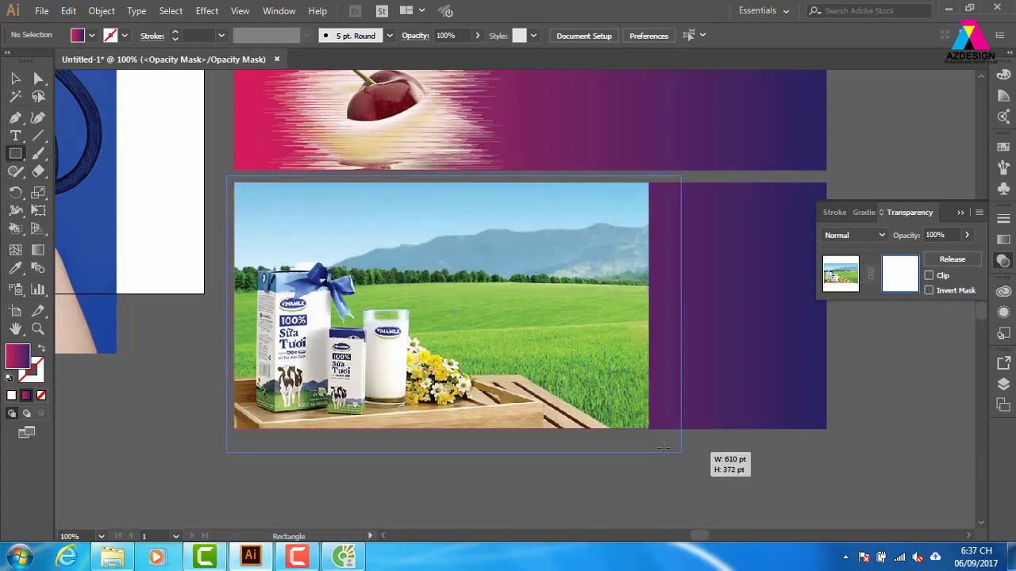
Fill the mask rectangle with a white-to-black gradient.
left_click(1003, 240)
double_click(958, 330)
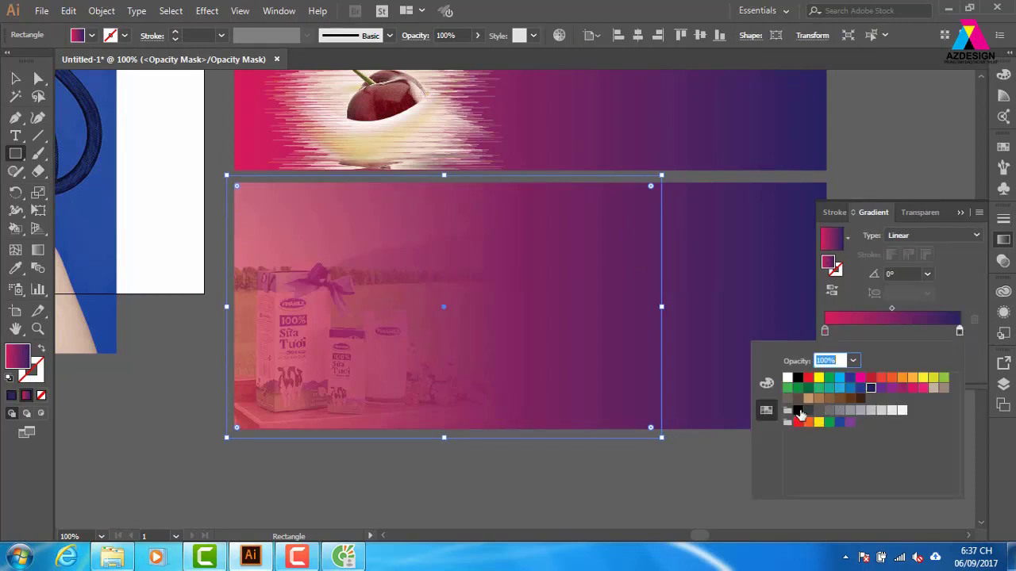
left_click(798, 410)
left_click(825, 330)
double_click(824, 331)
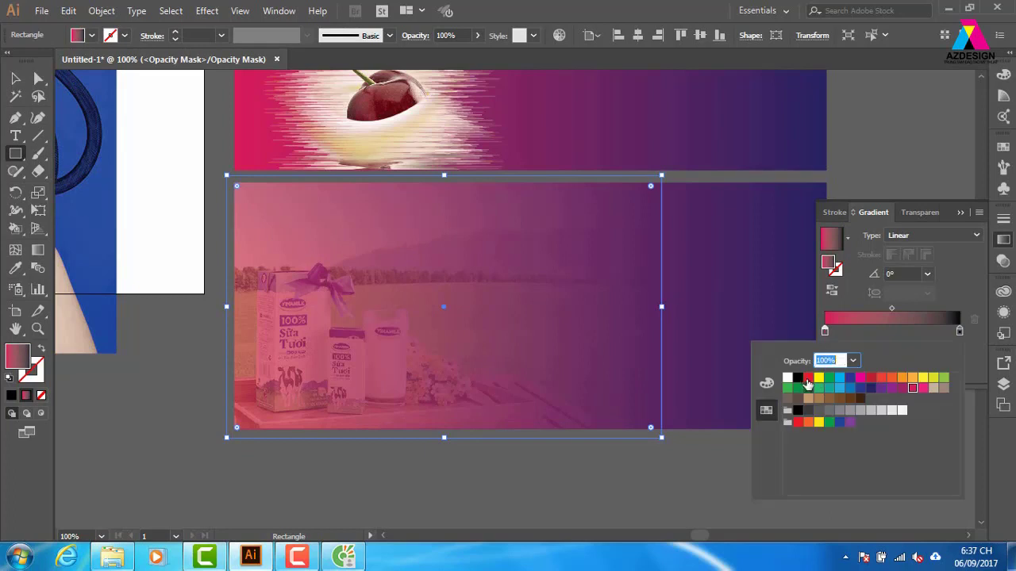
left_click(788, 378)
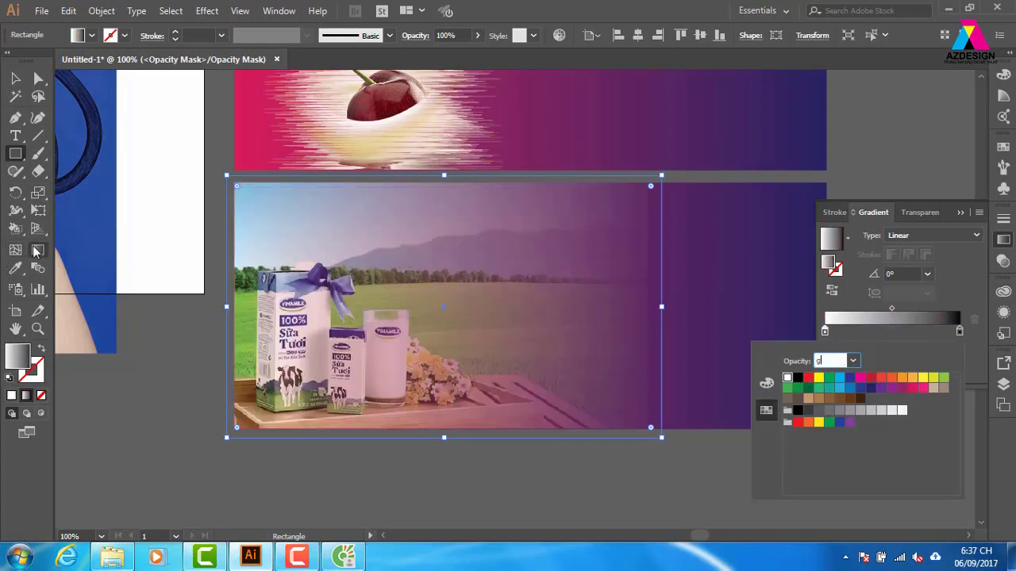
left_click(522, 327)
left_click_drag(435, 273, 544, 381)
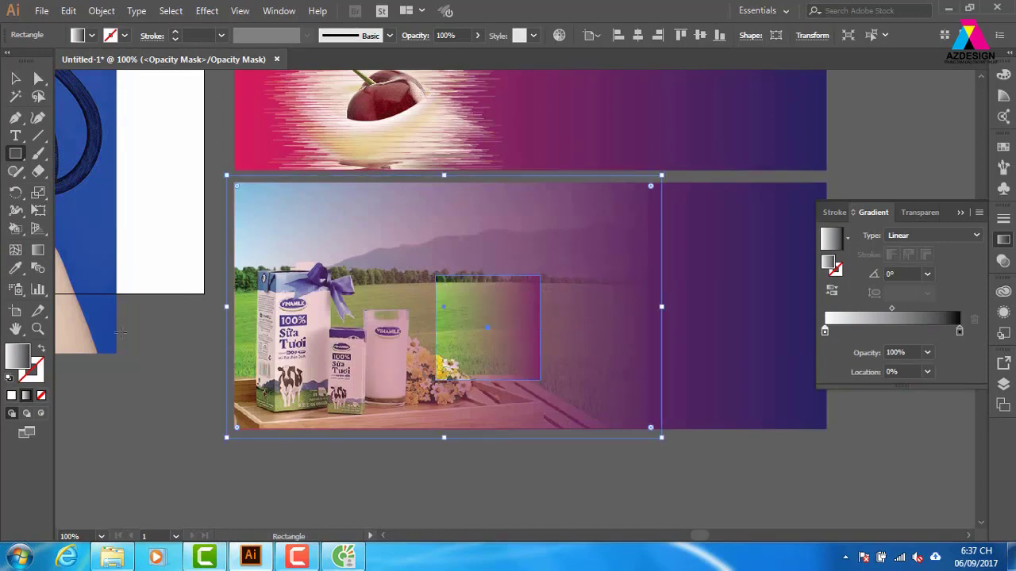
key("ctrl+z")
Set the mask gradient as a left-to-right fade across the photo and exit the mask.
left_click(38, 250)
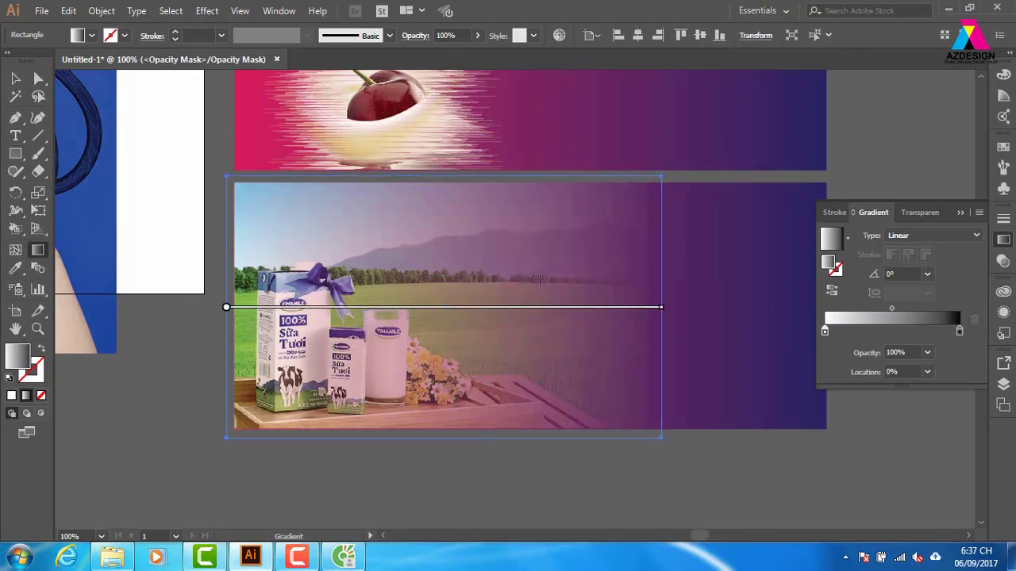
left_click_drag(460, 265, 610, 266)
mouse_move(637, 333)
left_mouse_down()
mouse_move(568, 276)
mouse_move(592, 307)
left_mouse_up()
left_click(18, 79)
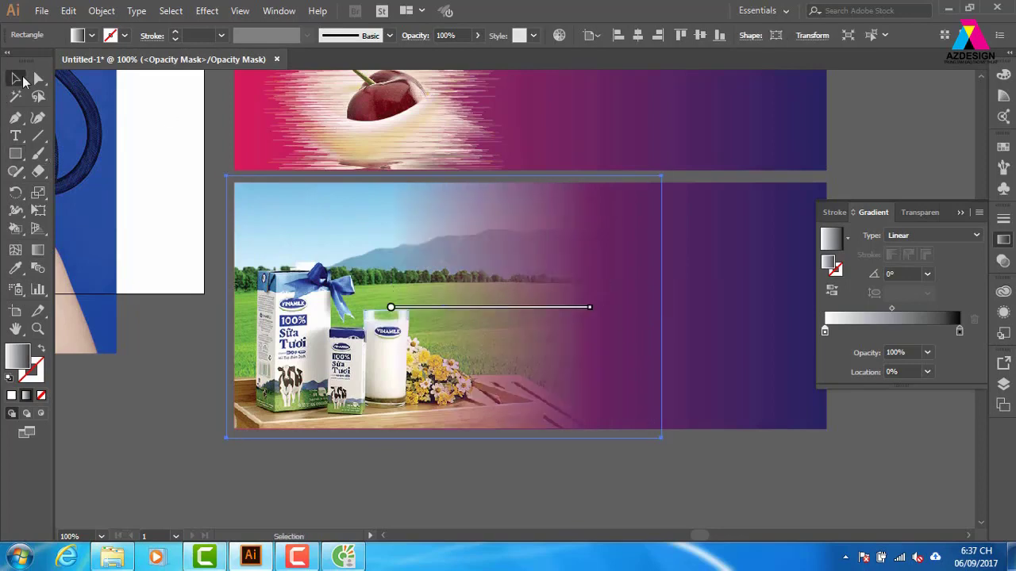
left_click(1003, 260)
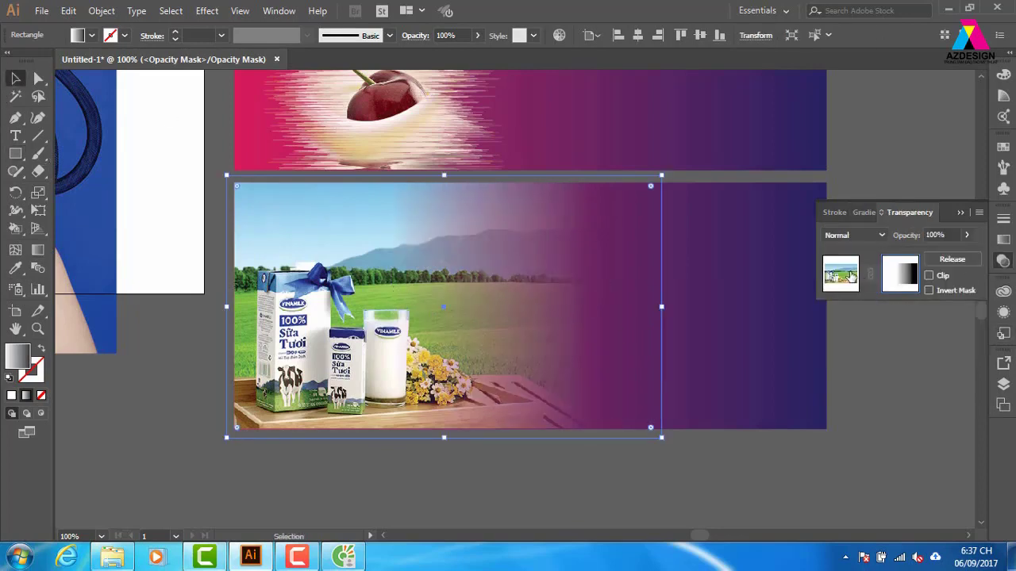
left_click(851, 275)
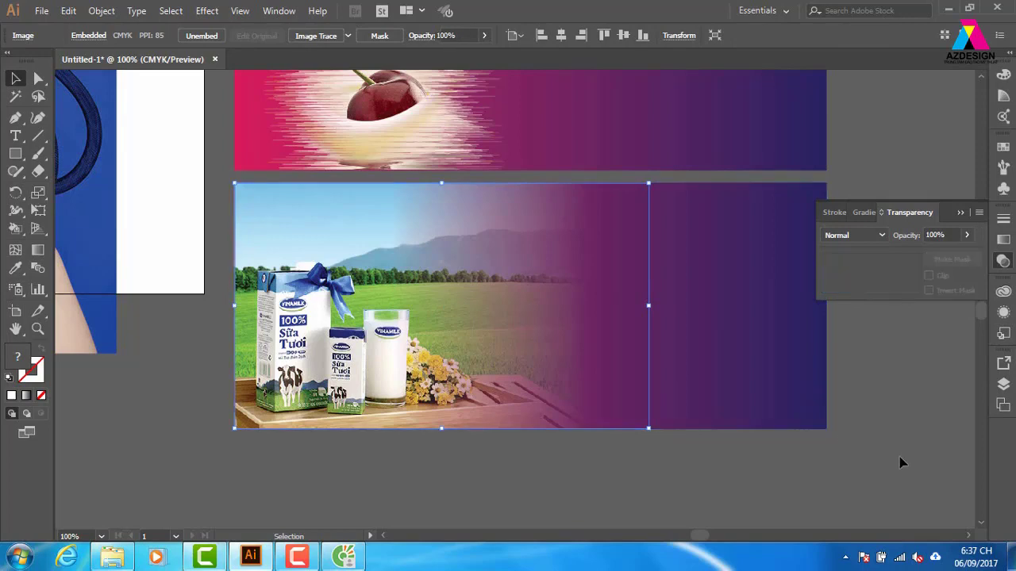
Recolour both ends of the banner's background gradient to blue shades.
left_click(901, 462)
left_click(820, 374)
left_click(1003, 240)
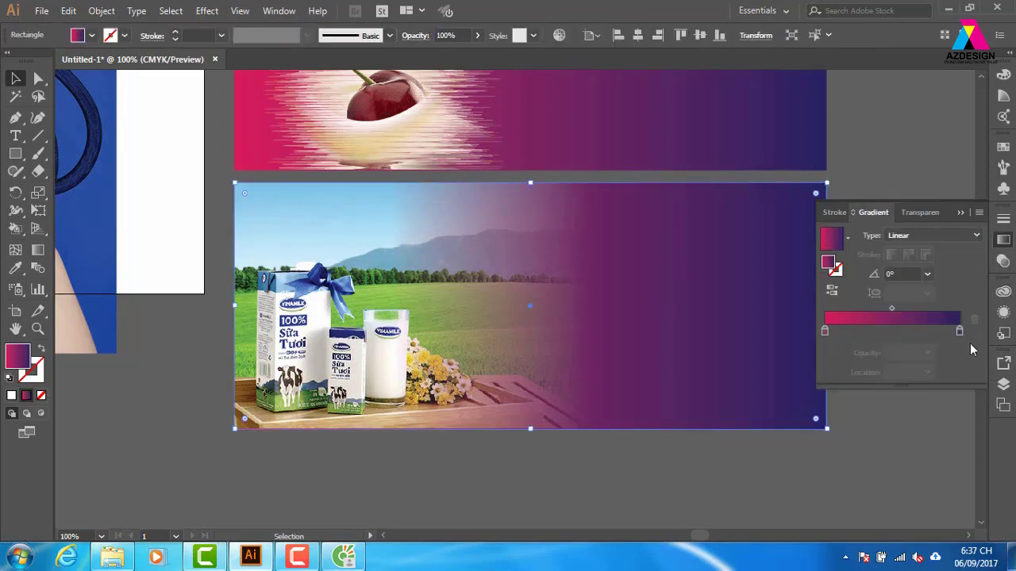
double_click(959, 330)
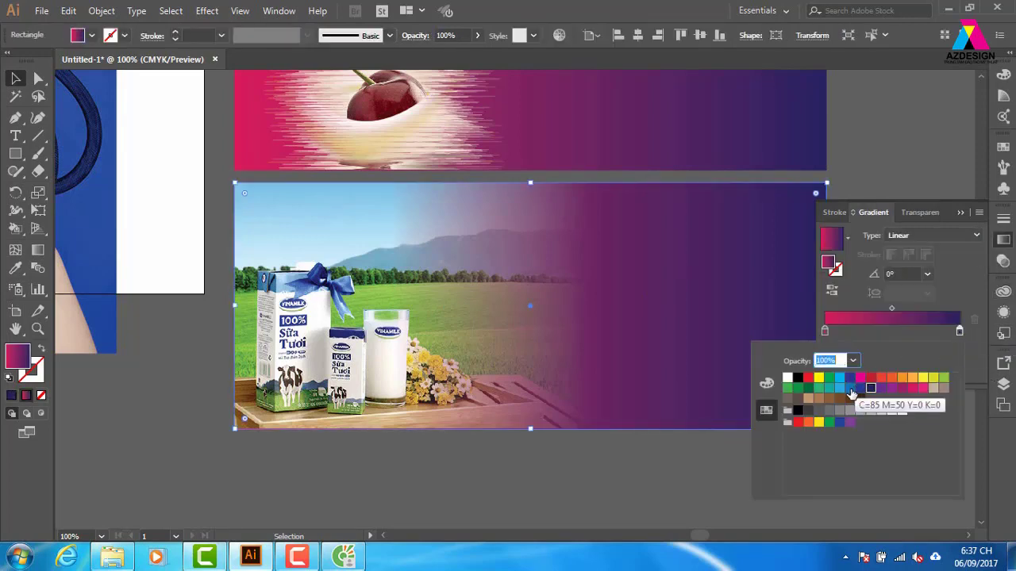
left_click(852, 388)
left_click(824, 332)
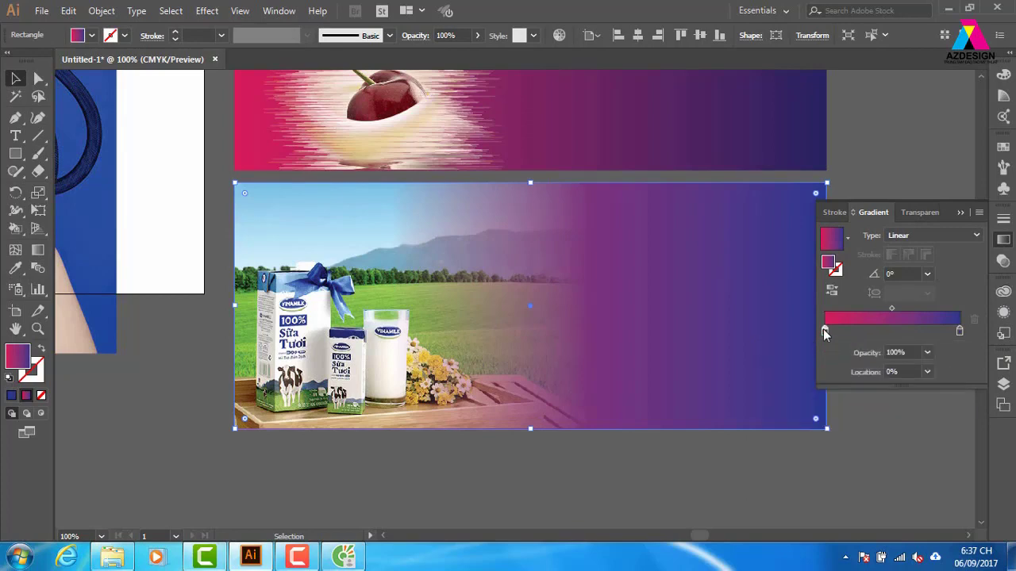
double_click(824, 332)
left_click(838, 388)
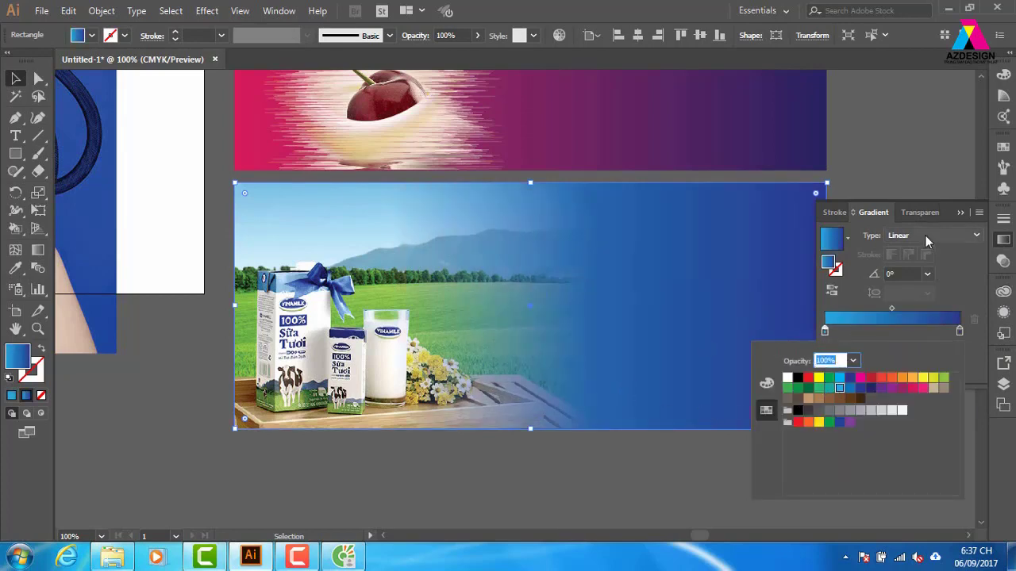
left_click(874, 152)
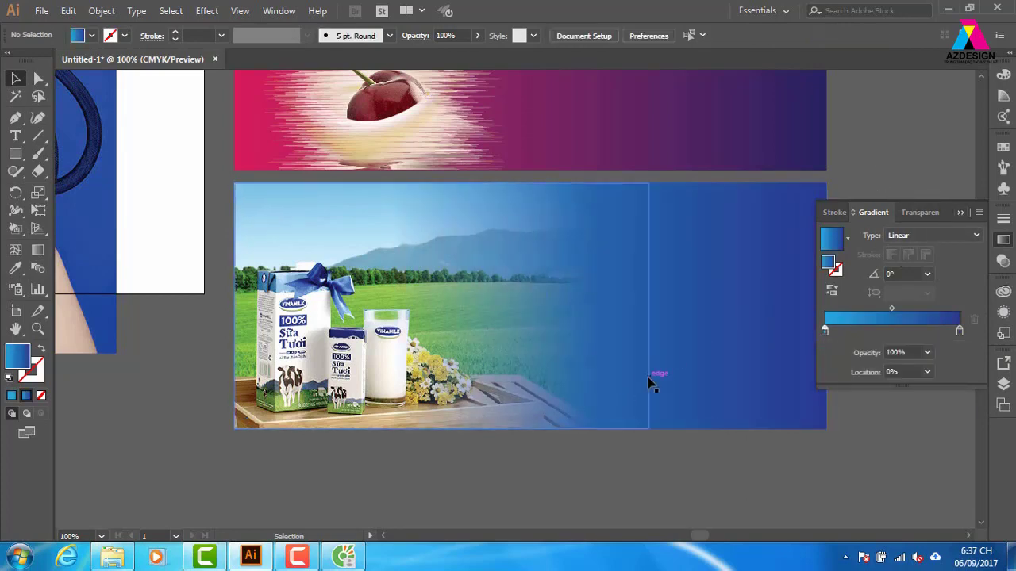
Copy the 'vinamilk' search term from the browser and return to Illustrator.
left_click(342, 557)
scroll(245, 199, "up", 5)
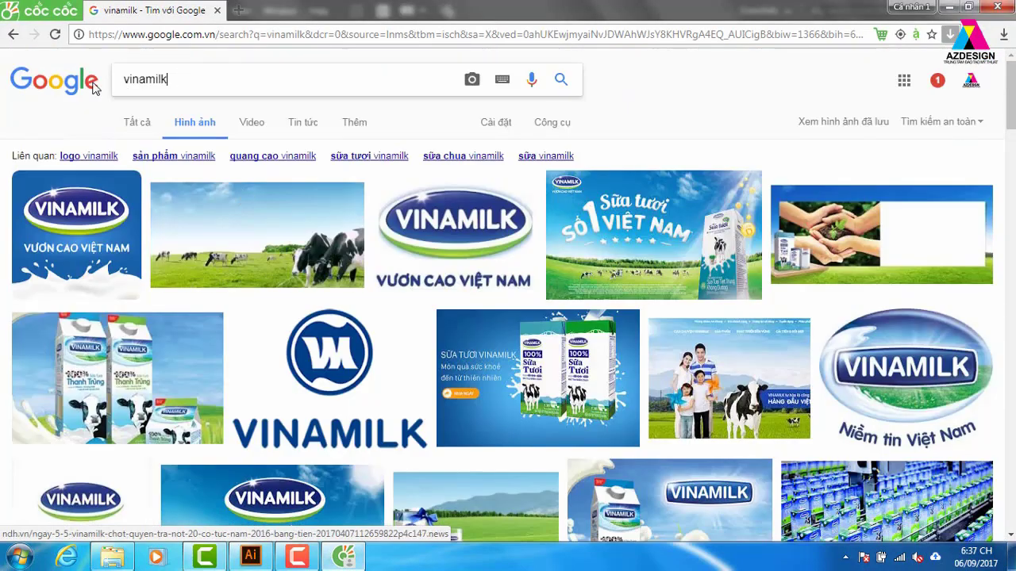
key("ctrl+a")
key("ctrl+c")
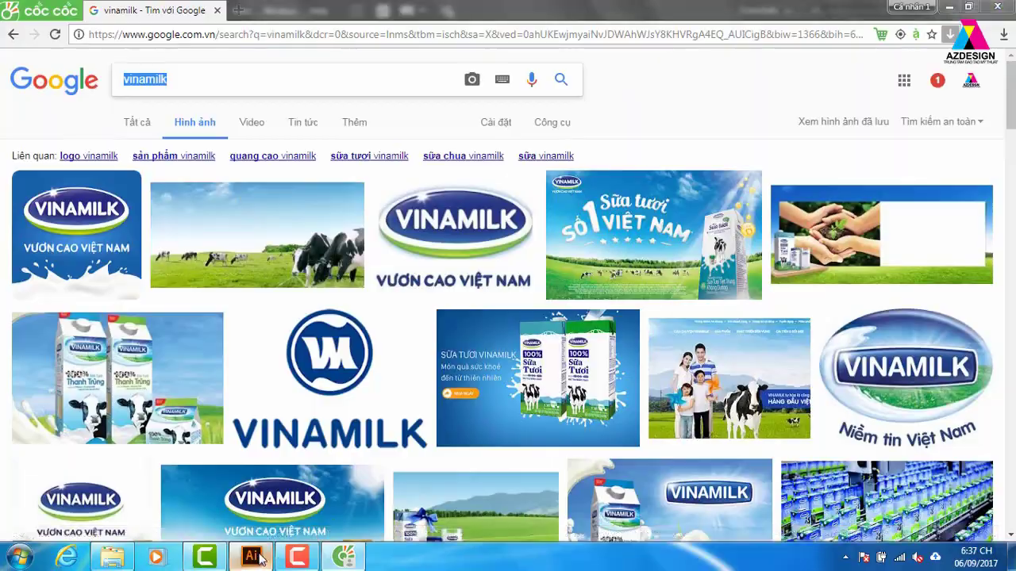
left_click(259, 555)
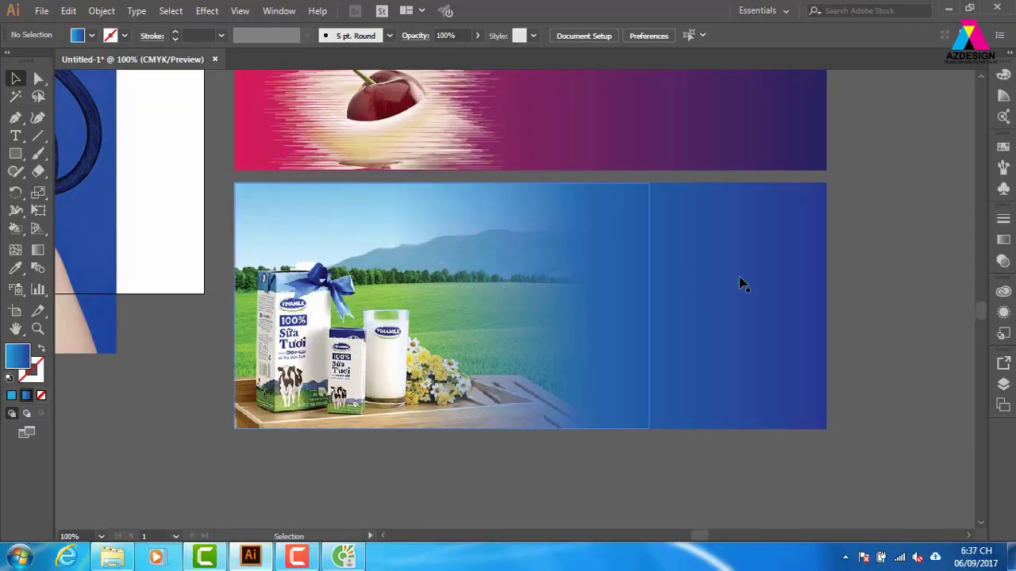
Paste 'vinamilk' as text on the banner's blue side and scale it up.
key("t")
left_click(604, 246)
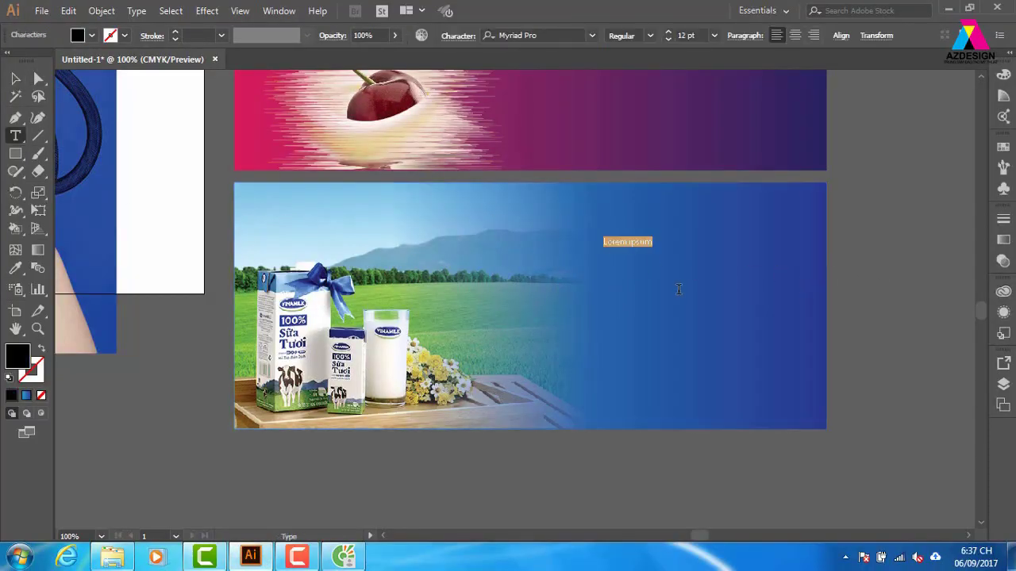
key("ctrl+v")
key("Escape")
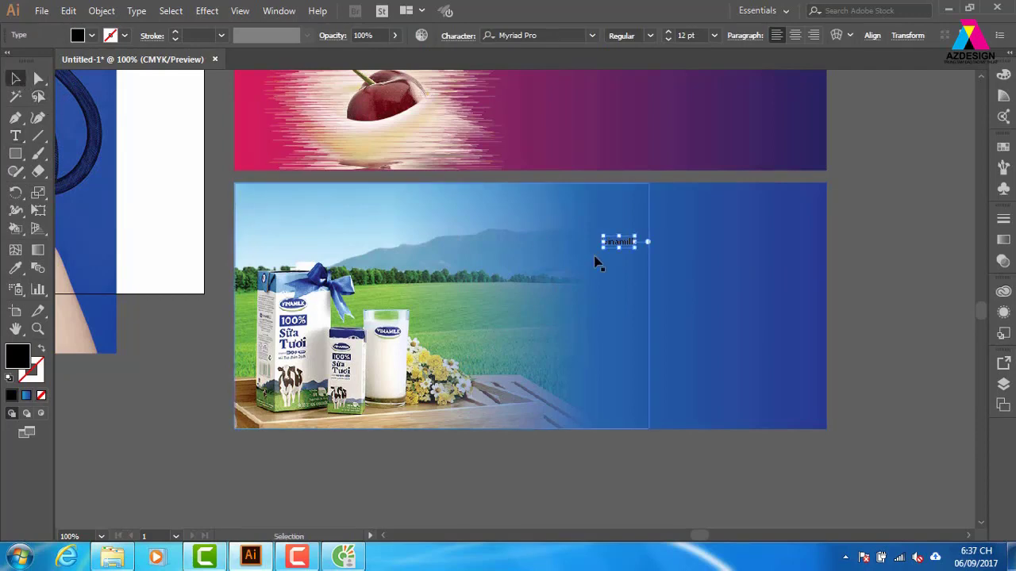
left_click_drag(634, 248, 813, 350)
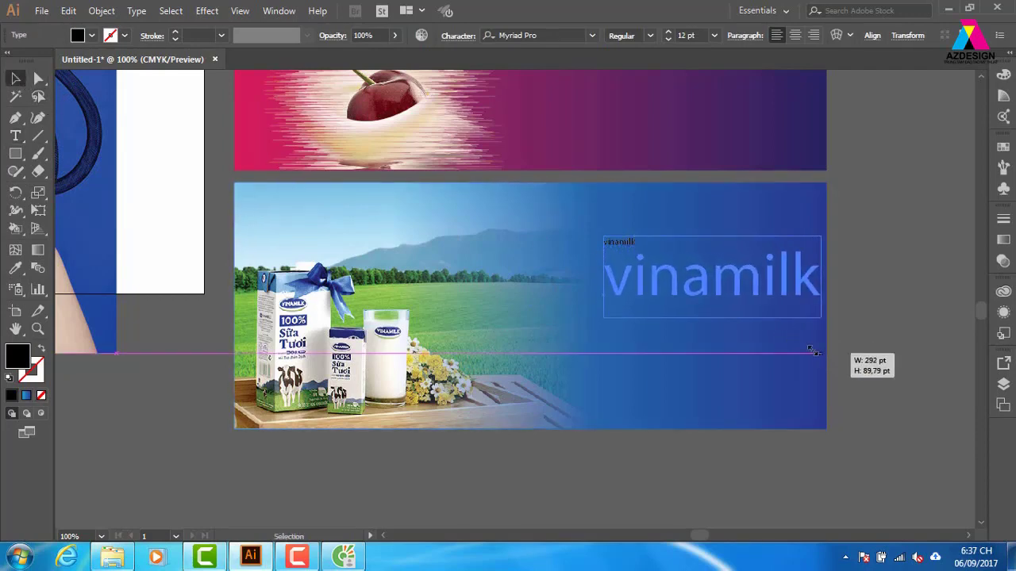
left_click_drag(751, 314, 700, 315)
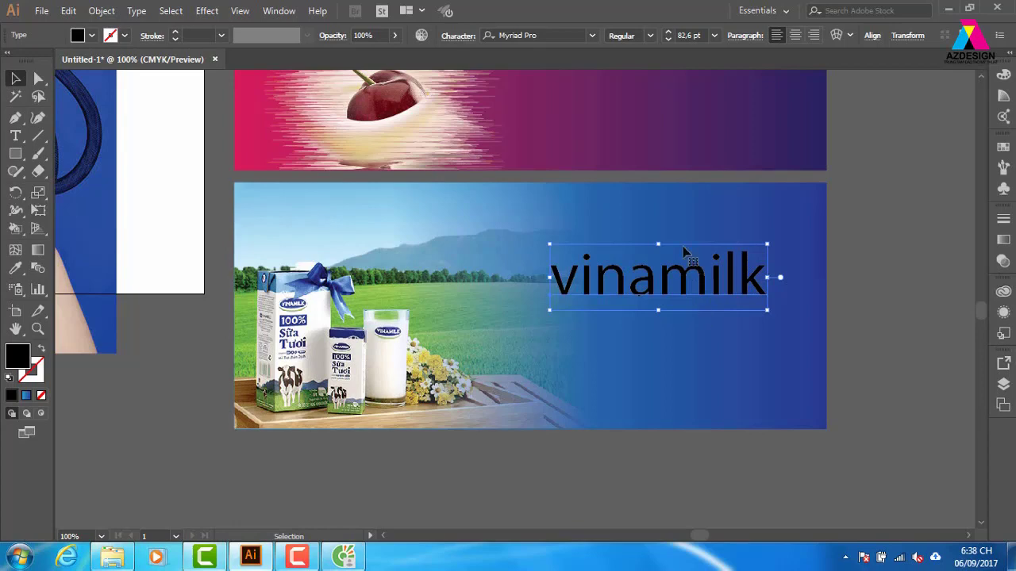
Make the vinamilk text Bold and white, and nudge it into place.
left_click(649, 35)
key("Escape")
type("Bold")
key("Return")
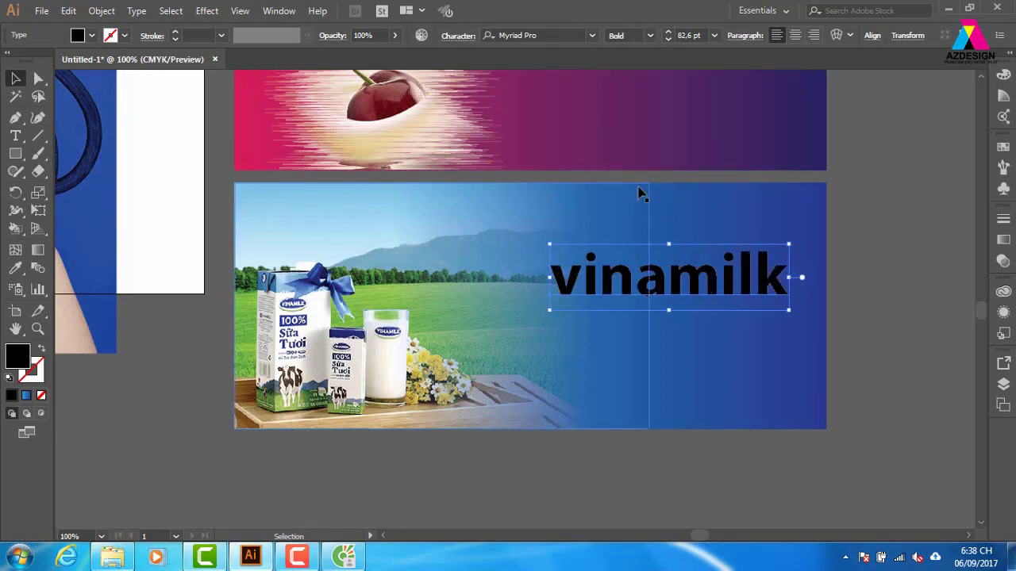
left_click(1003, 146)
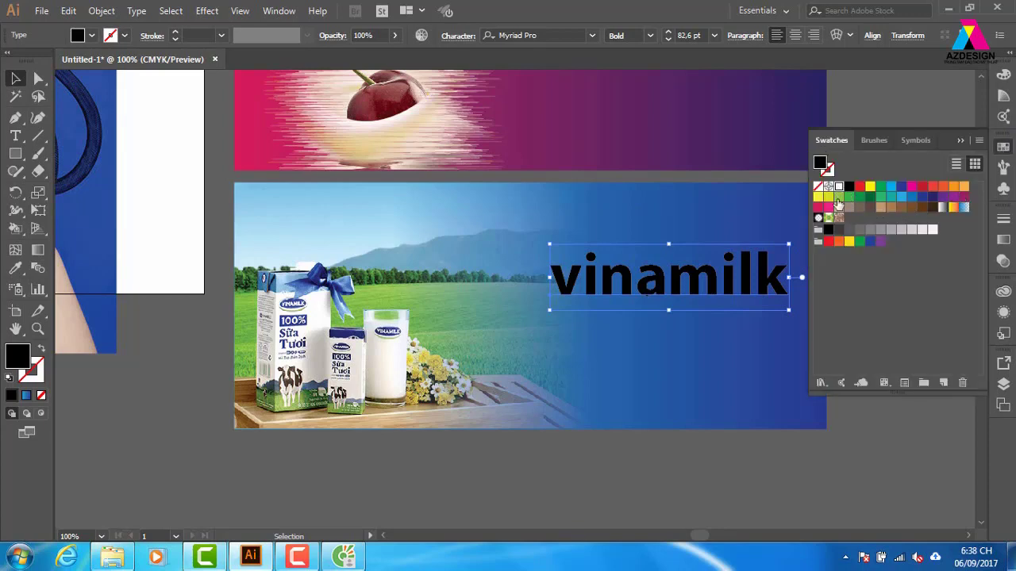
left_click(839, 186)
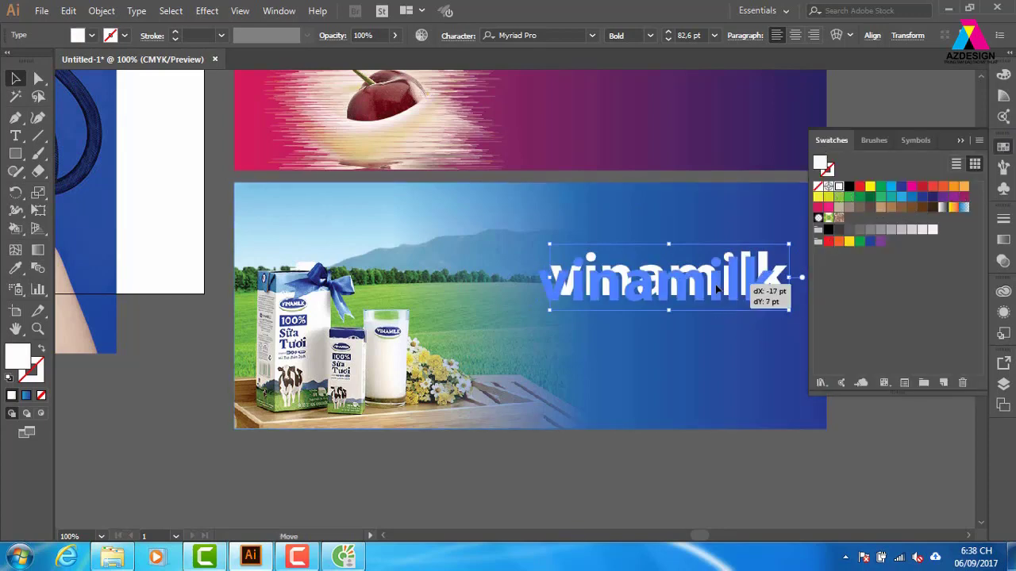
left_click_drag(726, 295, 706, 301)
left_click(961, 140)
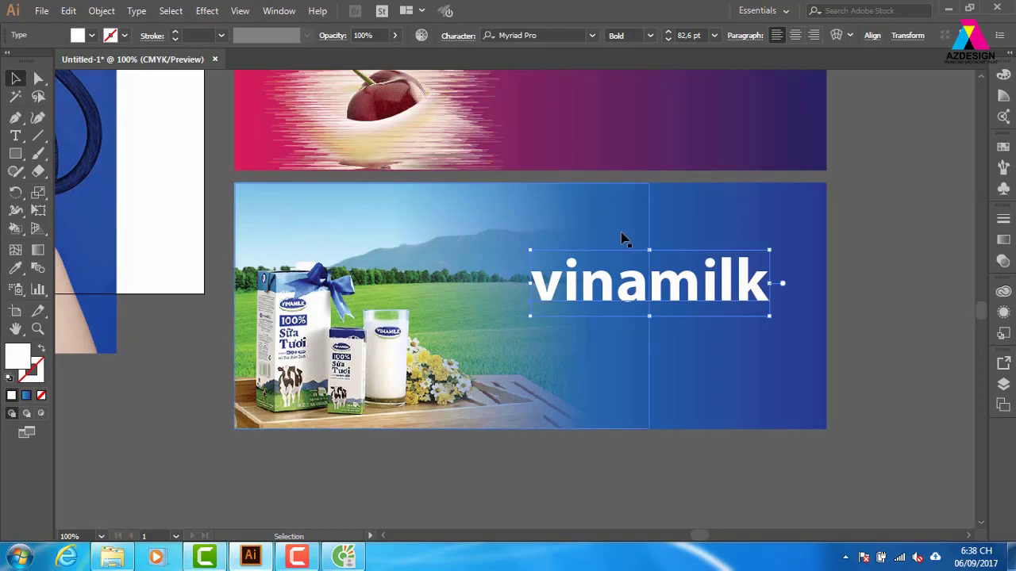
left_click(210, 14)
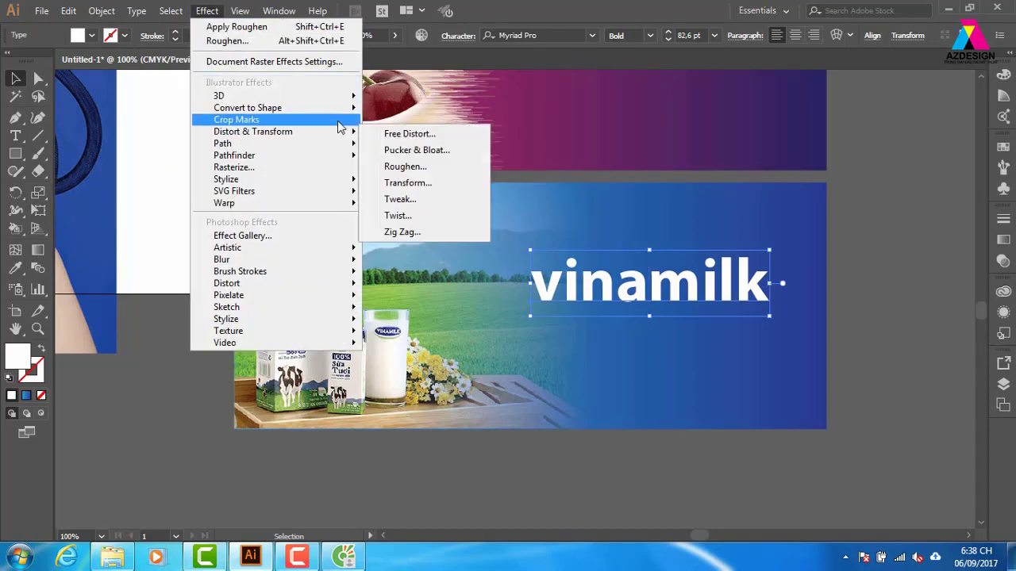
mouse_move(253, 132)
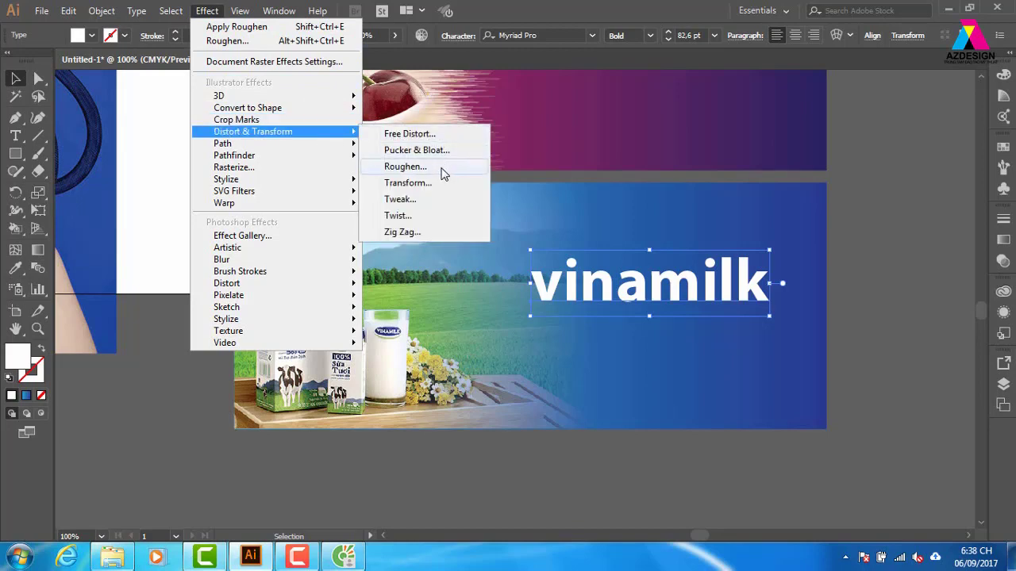
Apply Roughen to 'vinamilk' with Preview on, Smooth points and Detail 10.
left_click(404, 167)
left_click_drag(730, 71, 867, 36)
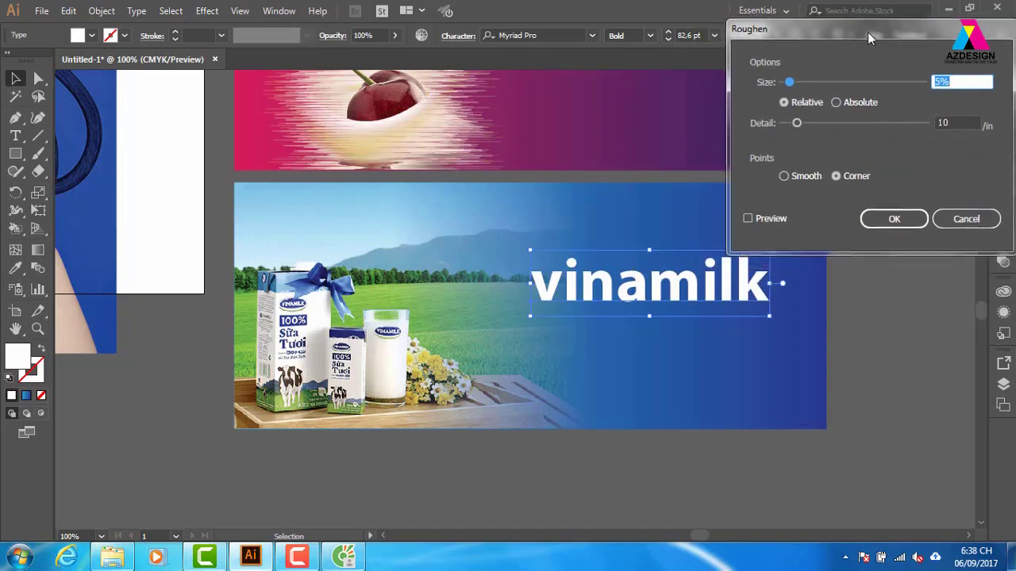
left_click(746, 217)
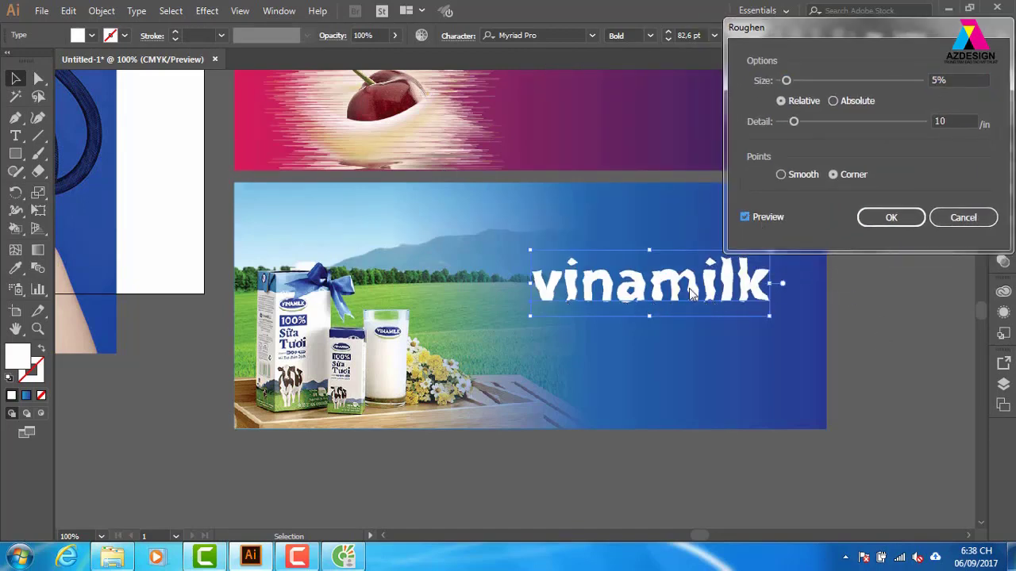
left_click(780, 175)
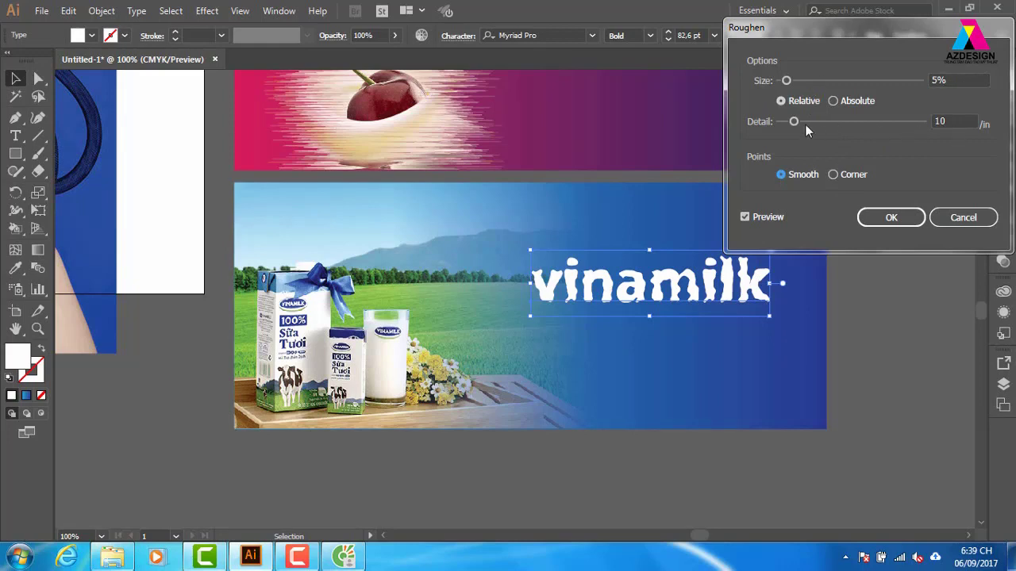
left_click_drag(794, 121, 786, 122)
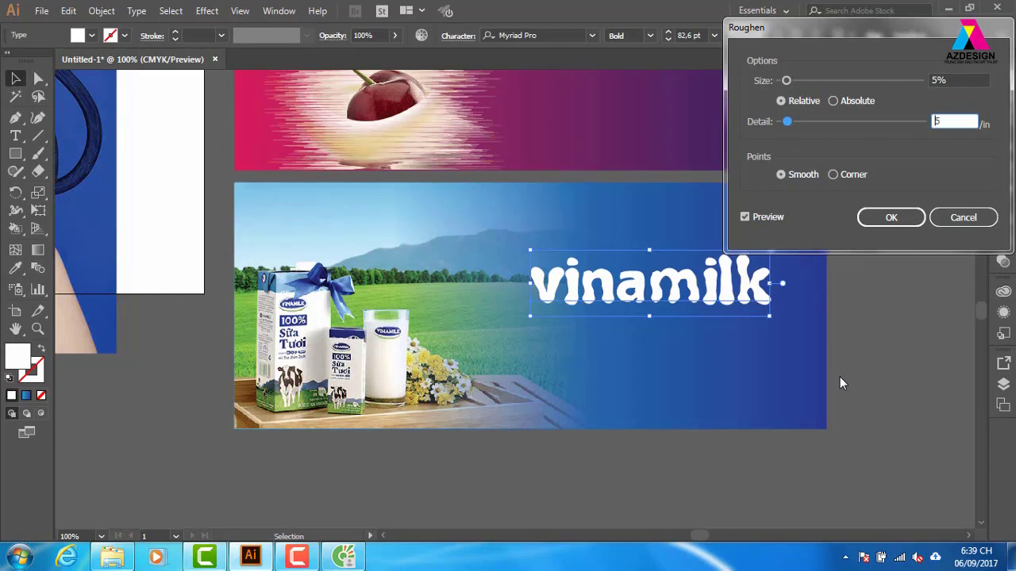
type("100")
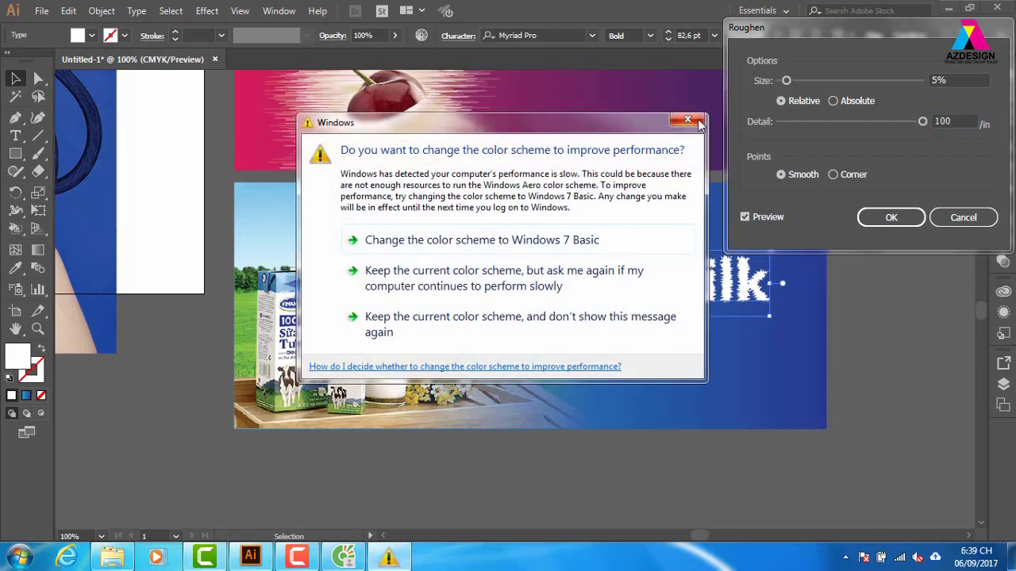
left_click(692, 120)
left_click_drag(922, 121, 783, 131)
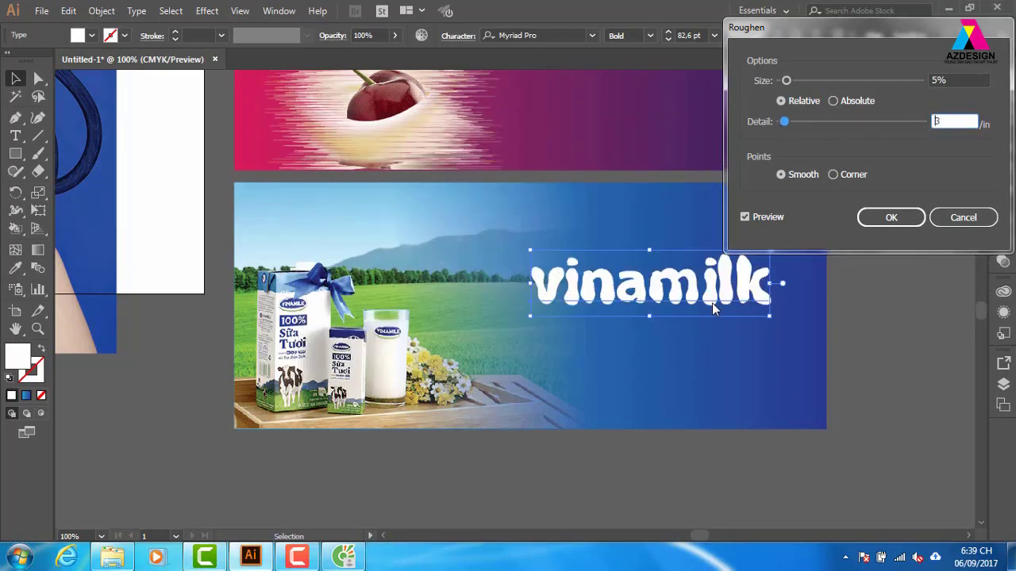
left_click(878, 223)
left_click(890, 361)
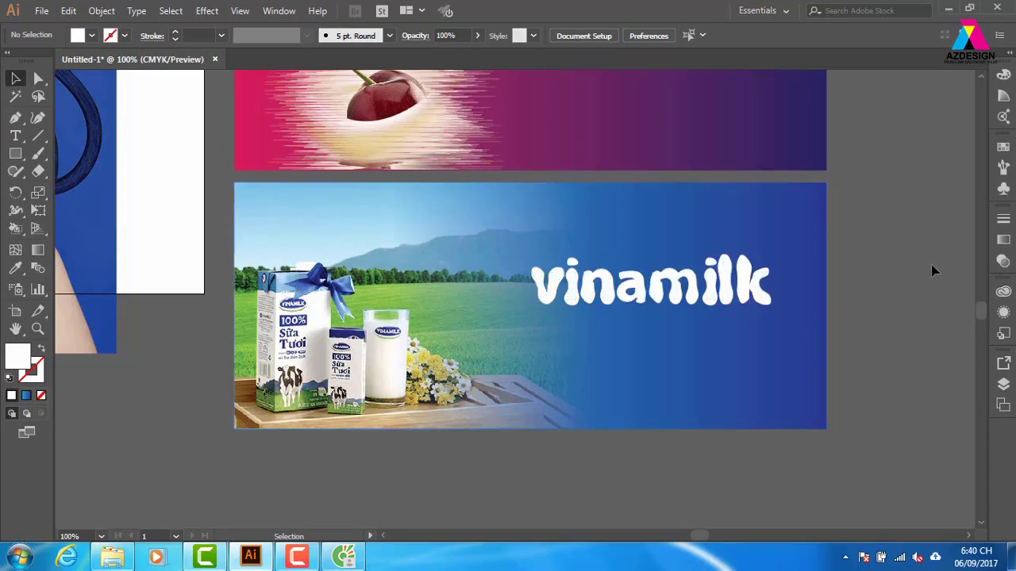
Zoom out and Alt-drag a copy of the gradient background below the Vinamilk banner.
left_click(758, 300)
scroll(868, 333, "down", 3)
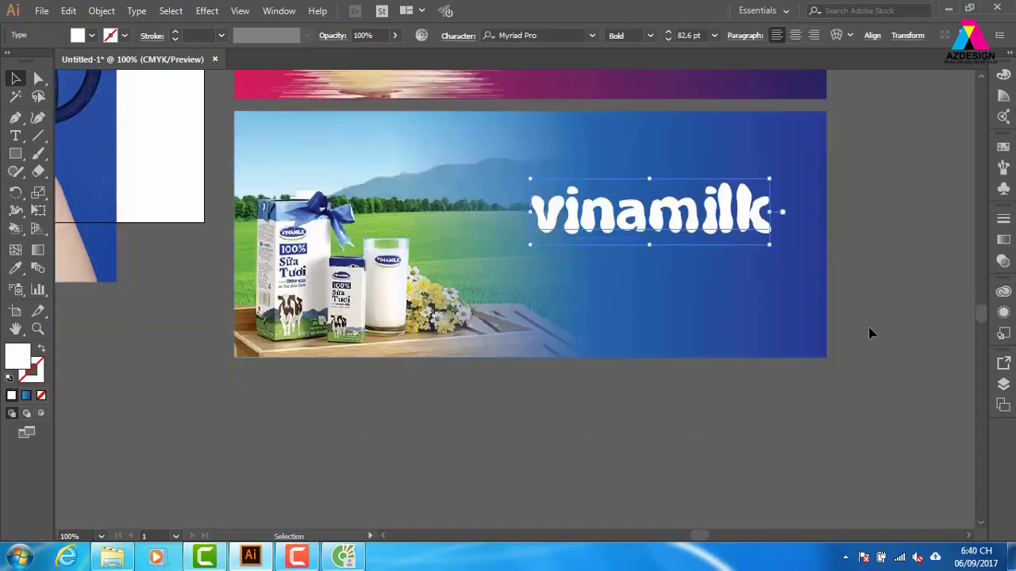
key("ctrl+minus")
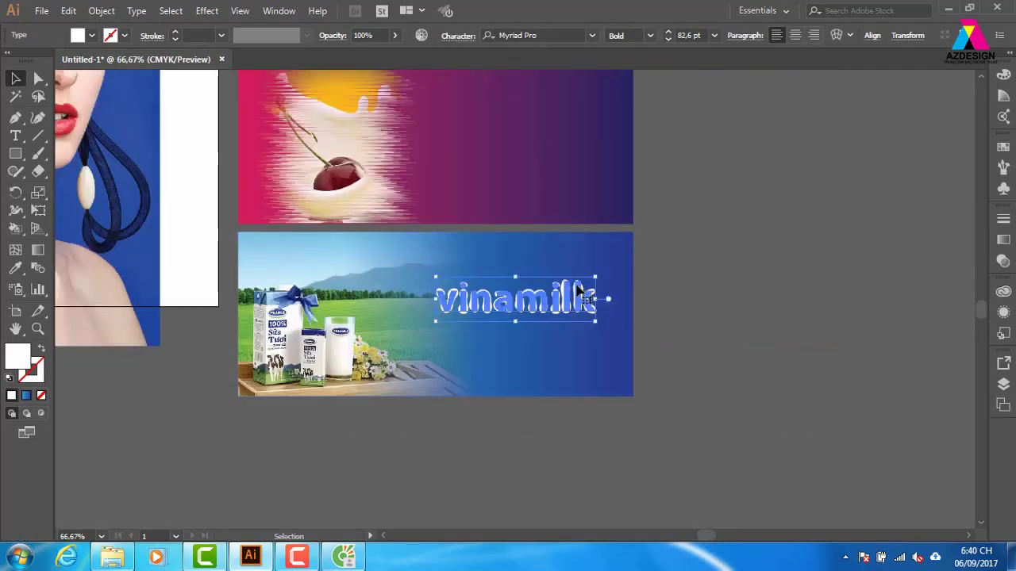
scroll(733, 280, "down", 3)
left_click(733, 280)
key("m")
left_click_drag(256, 283, 652, 448)
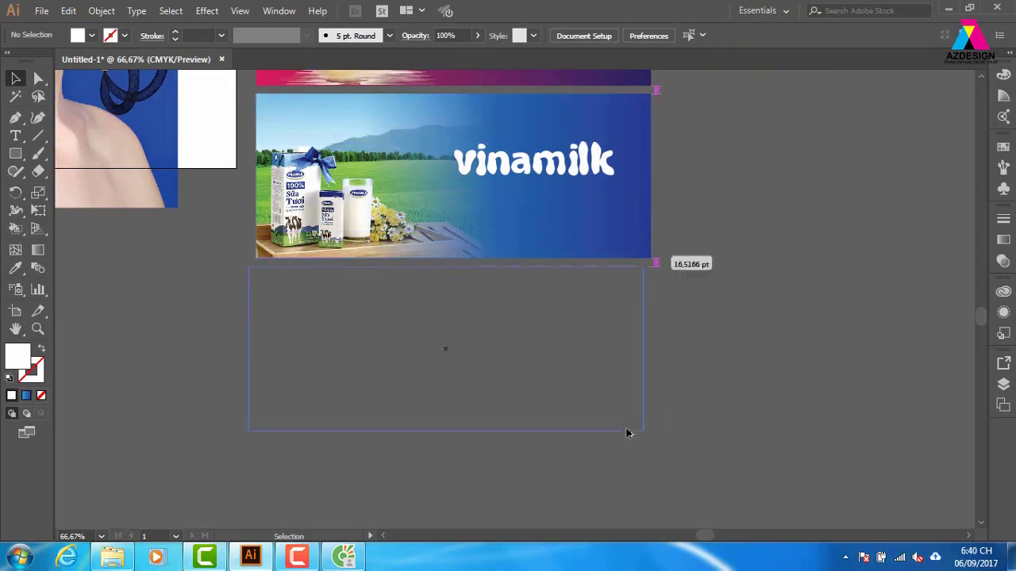
key("period")
left_click_drag(740, 306, 754, 274)
left_click(643, 391)
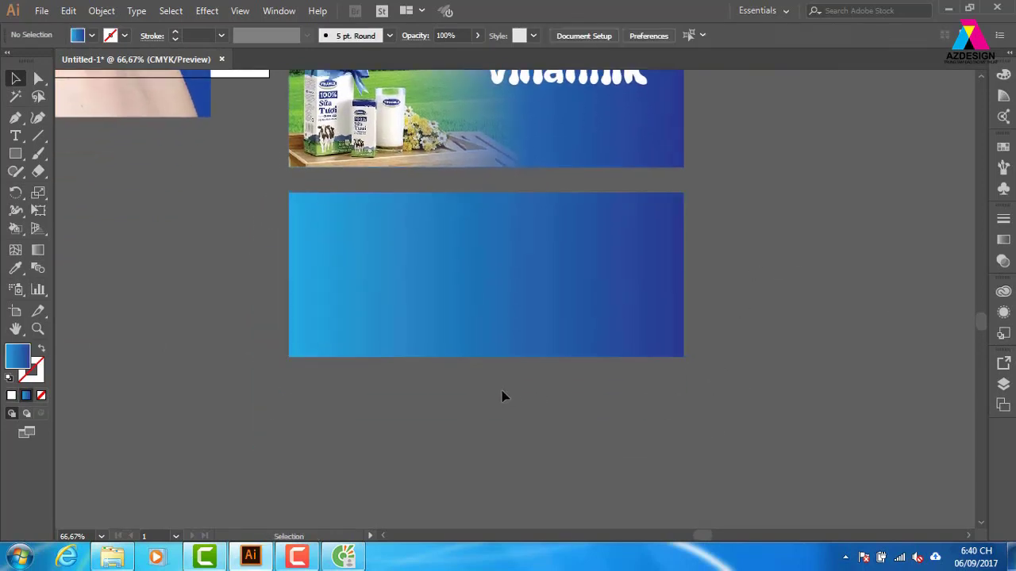
Draw a wider rectangle and move it up to overlap the copy's lower half.
left_click(13, 155)
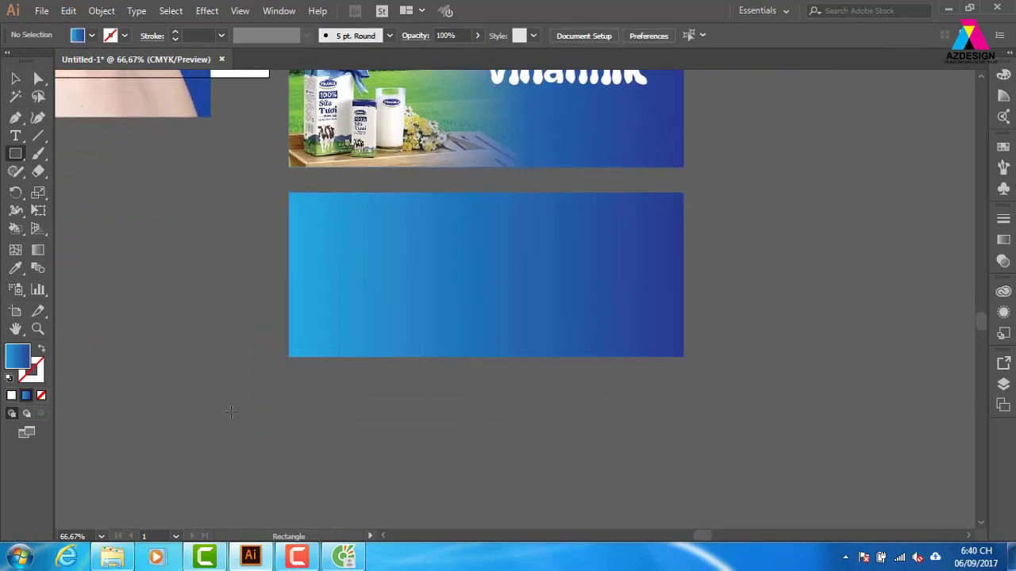
left_click_drag(221, 424, 723, 315)
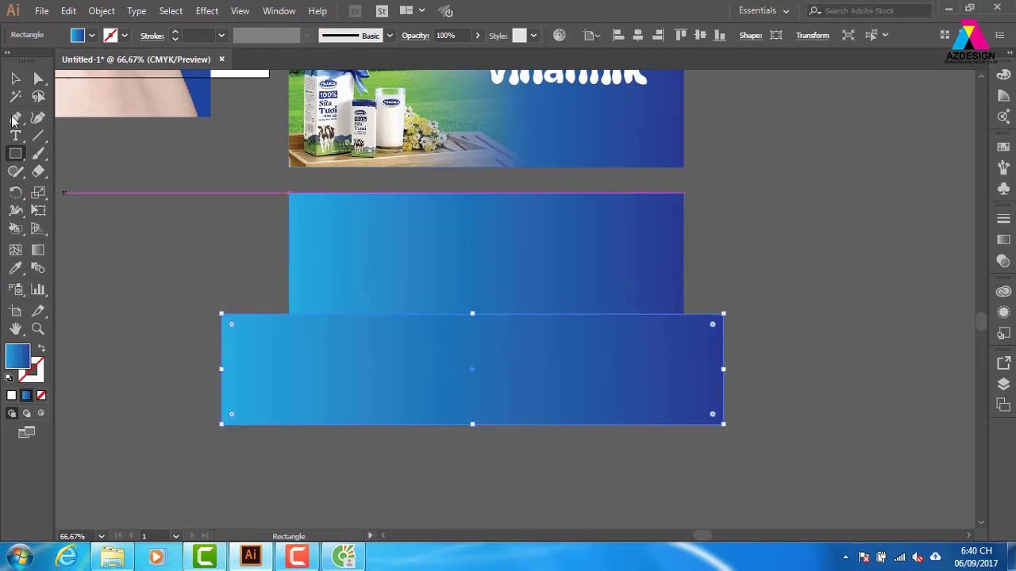
left_click(15, 78)
left_click(764, 273)
left_click(649, 387)
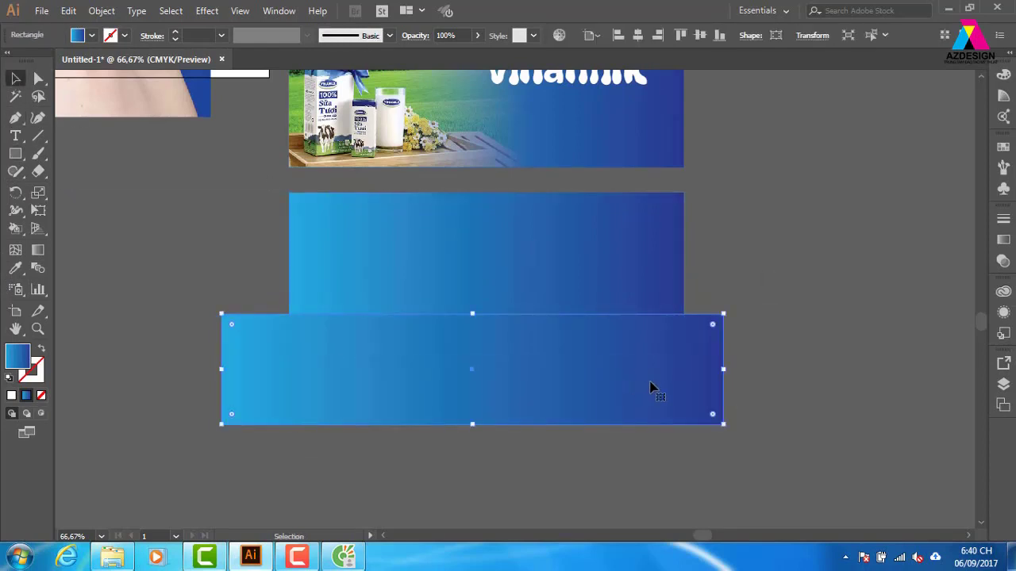
left_click_drag(649, 388, 652, 371)
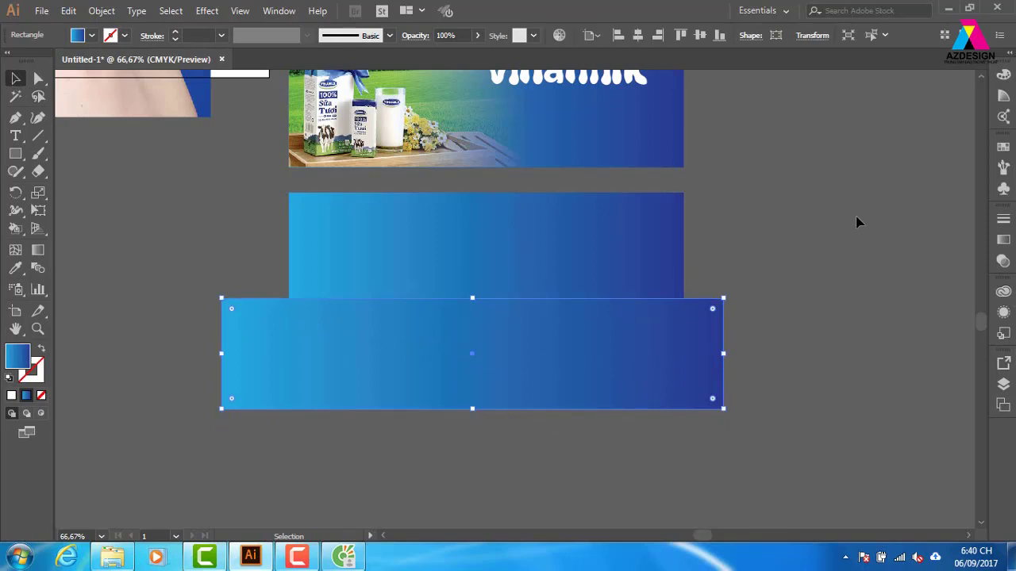
left_click(1003, 147)
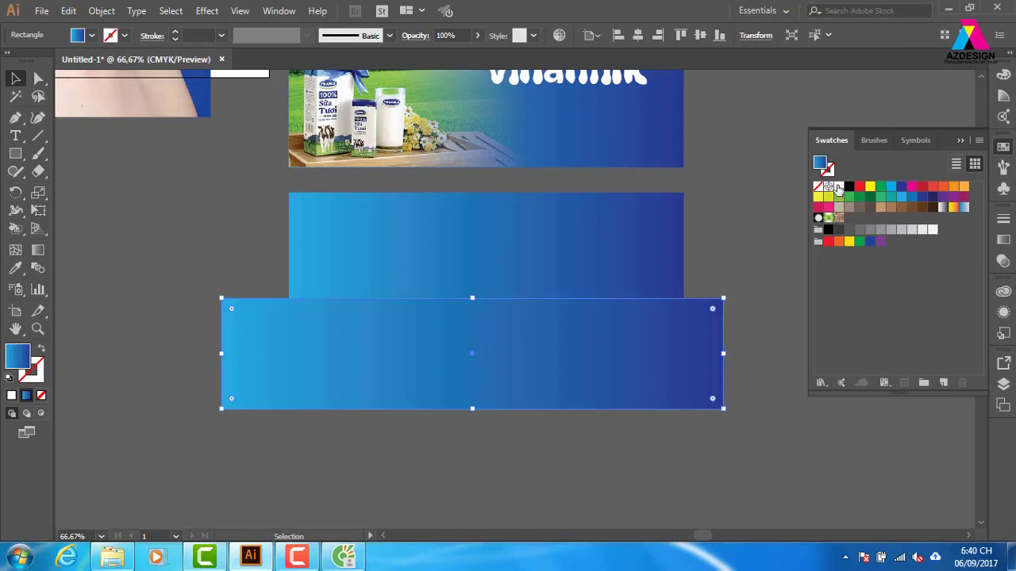
Fill the wide rectangle white, raise its top edge, and set opacity to 30%.
left_click(838, 186)
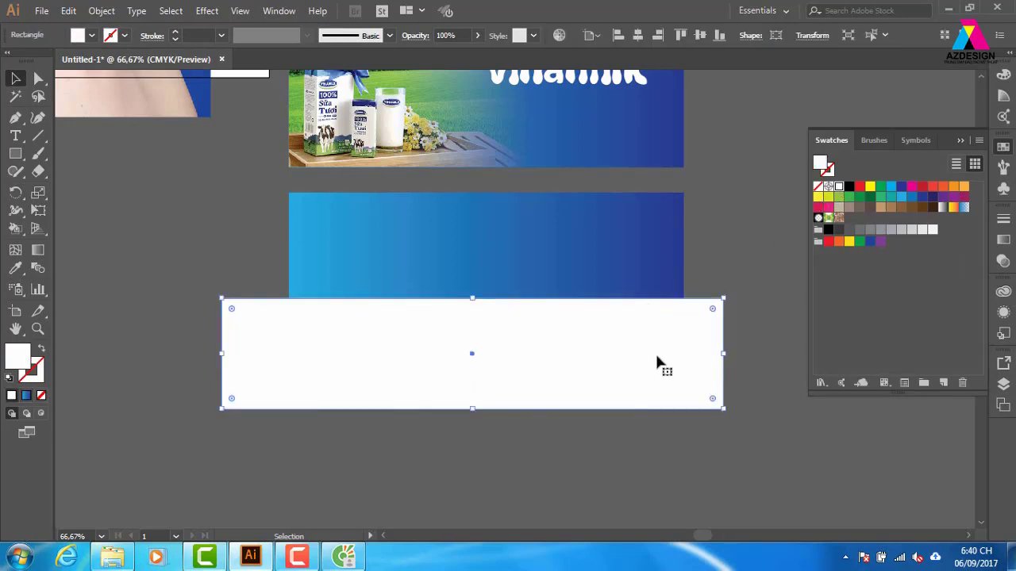
left_click(459, 35)
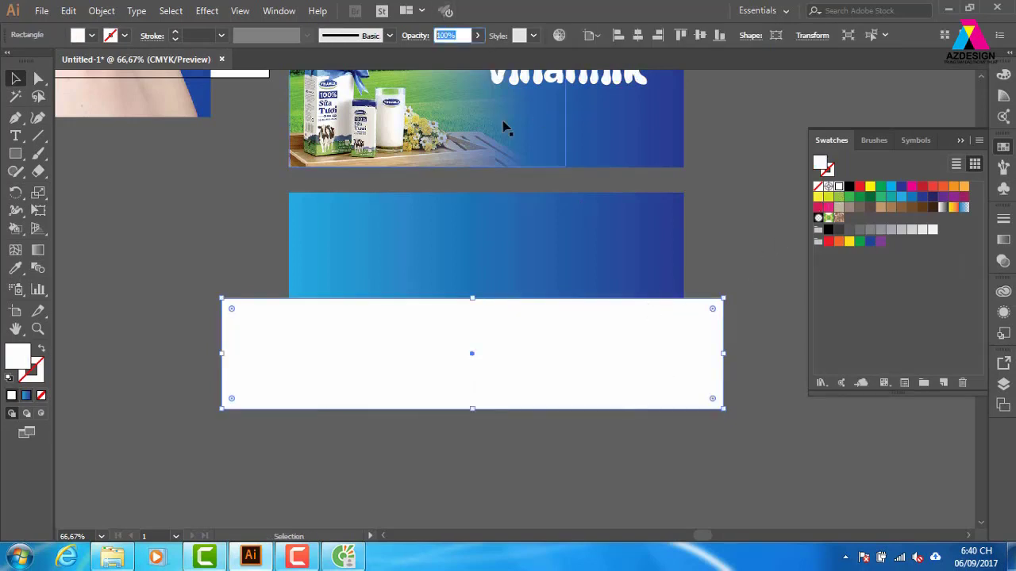
type("50")
key("Return")
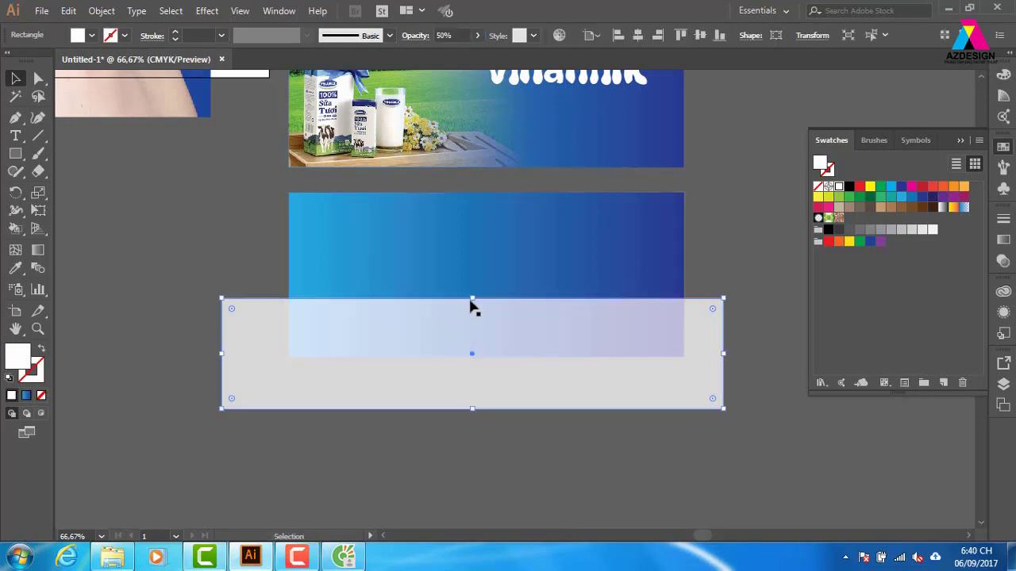
left_click_drag(472, 295, 472, 279)
left_click(452, 35)
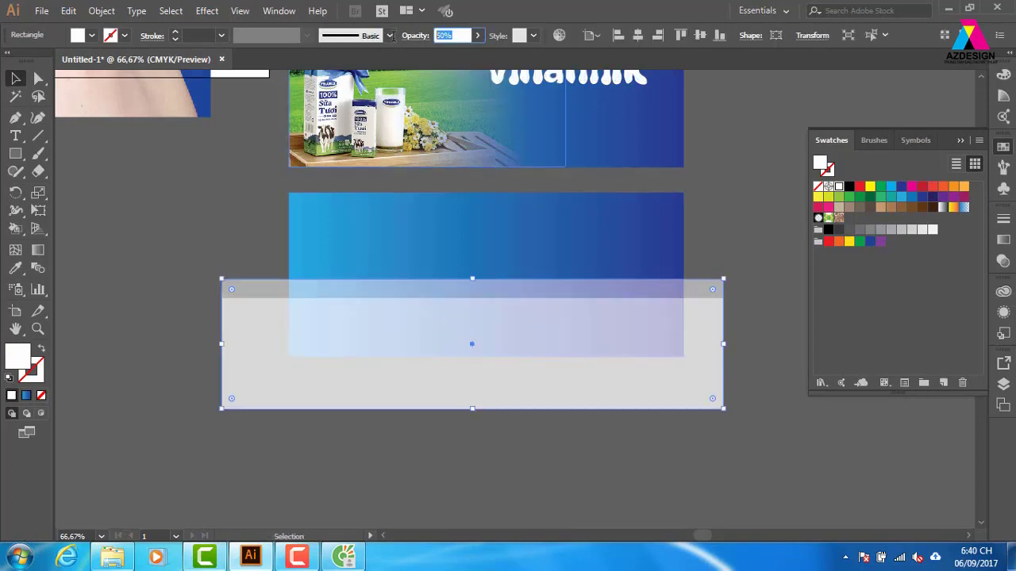
type("30")
key("Return")
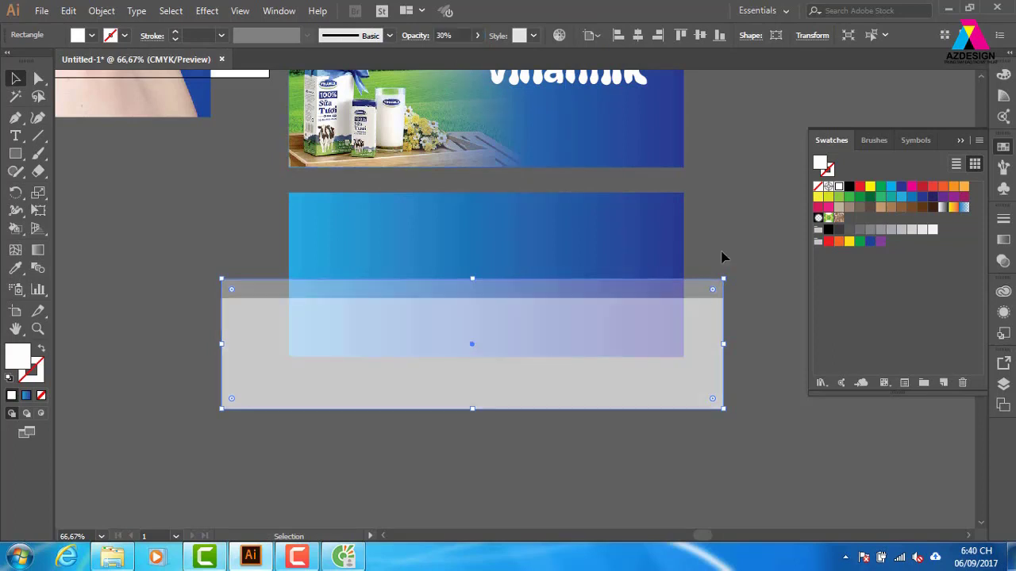
left_click(723, 295)
Make the rectangle taller at 10% opacity, then select both pale rectangles.
left_click(721, 300)
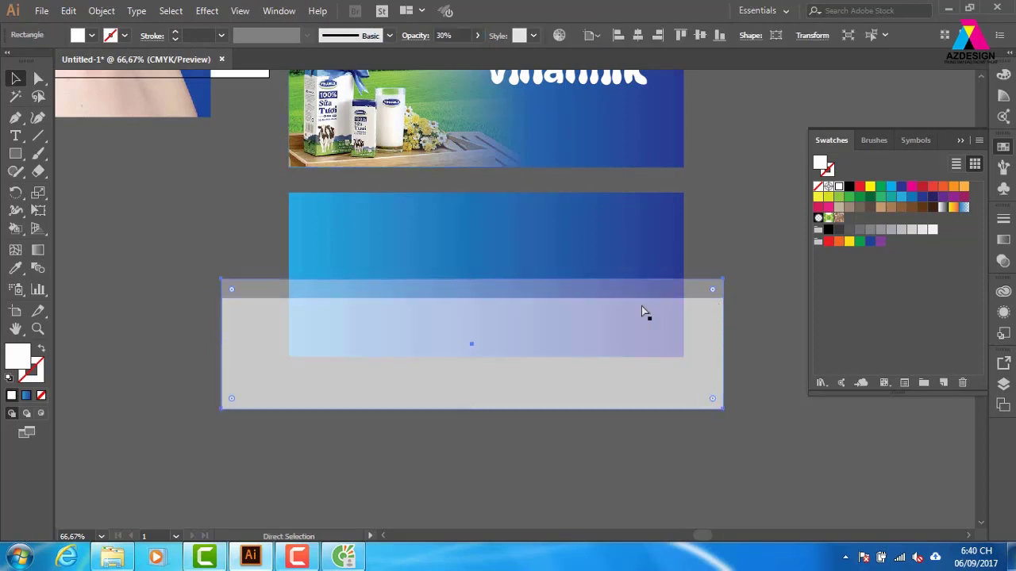
left_click_drag(476, 279, 474, 257)
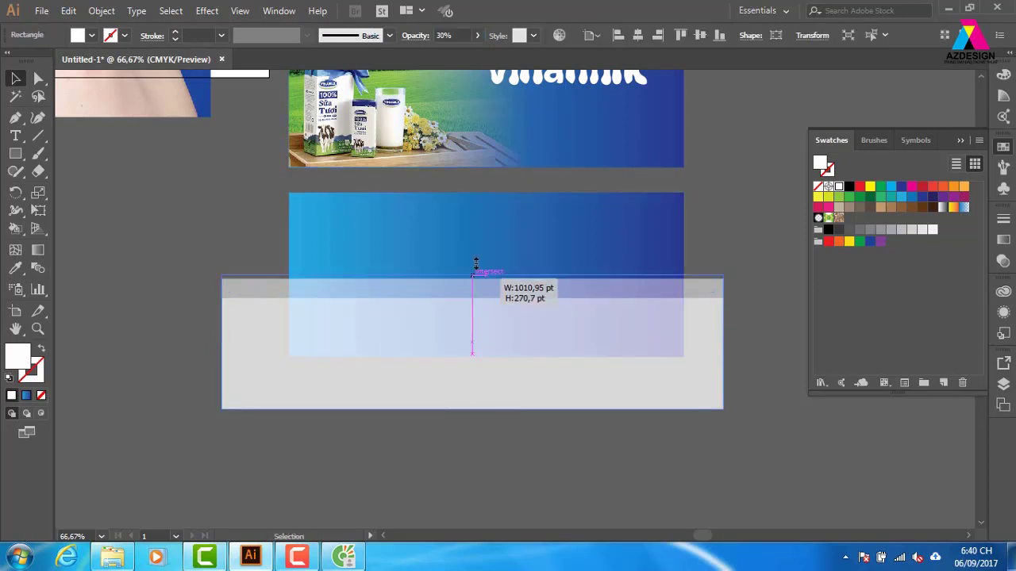
left_click(439, 36)
type("10")
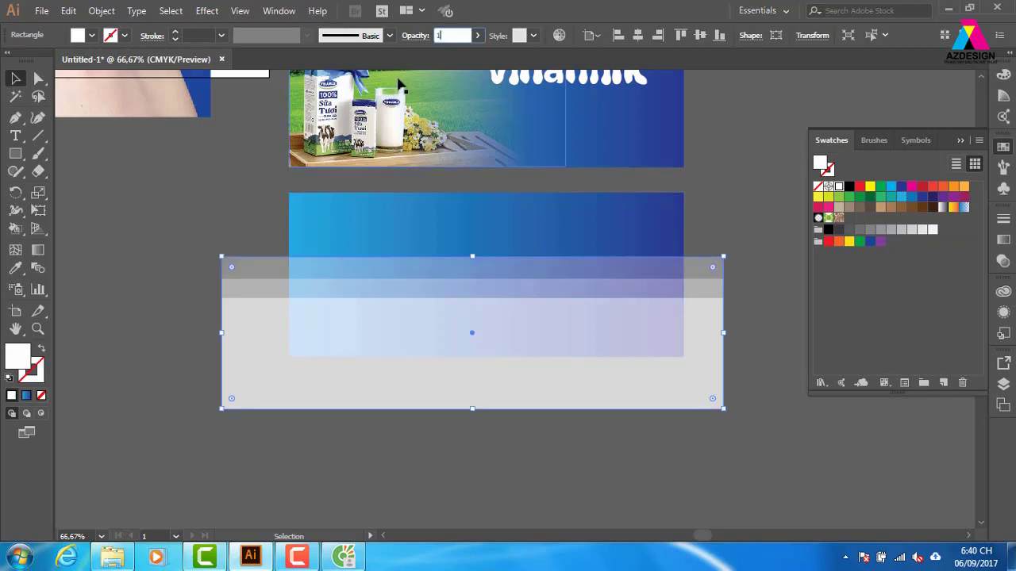
key("Return")
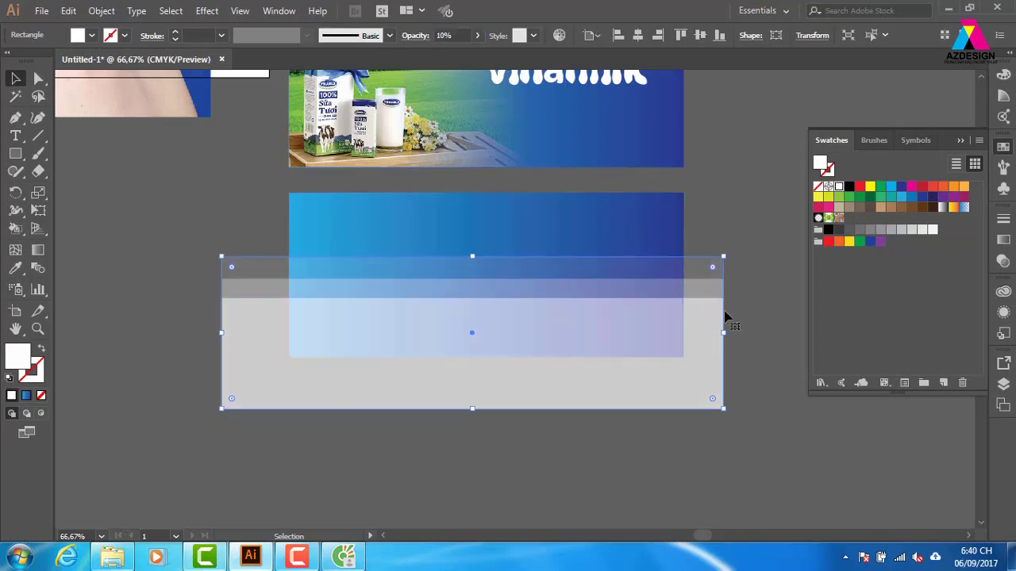
left_click(742, 239)
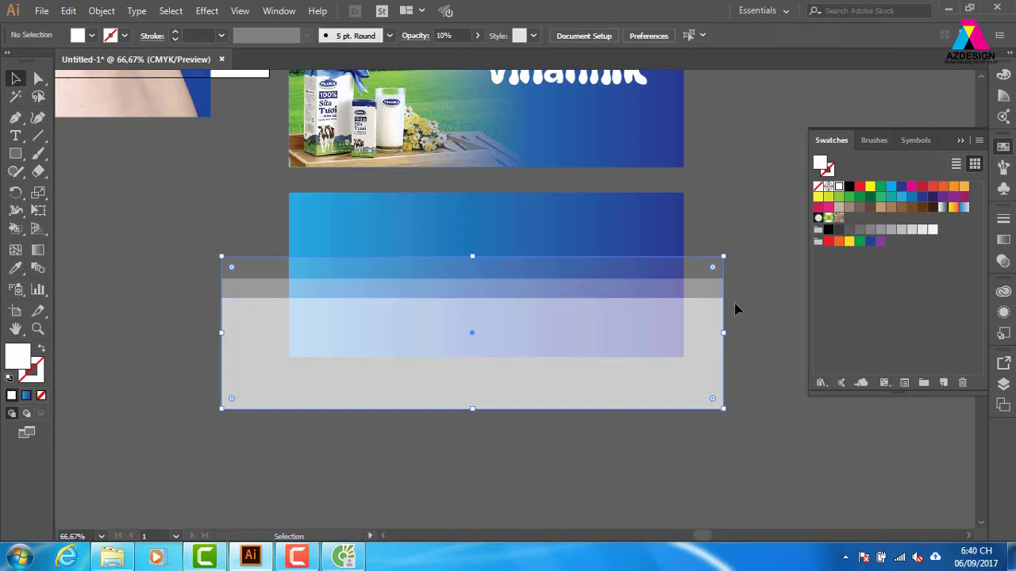
left_click(695, 399)
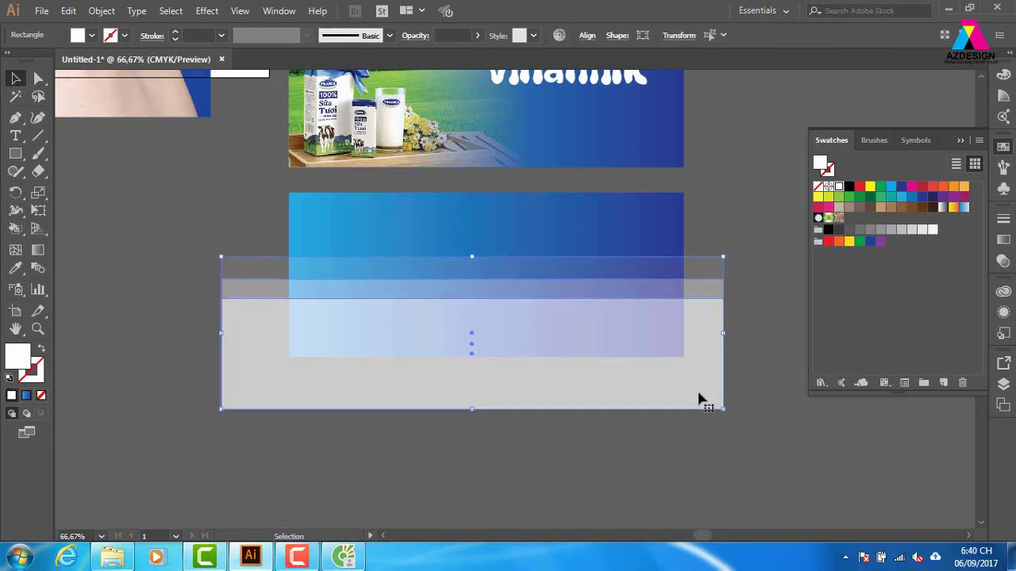
left_click(208, 11)
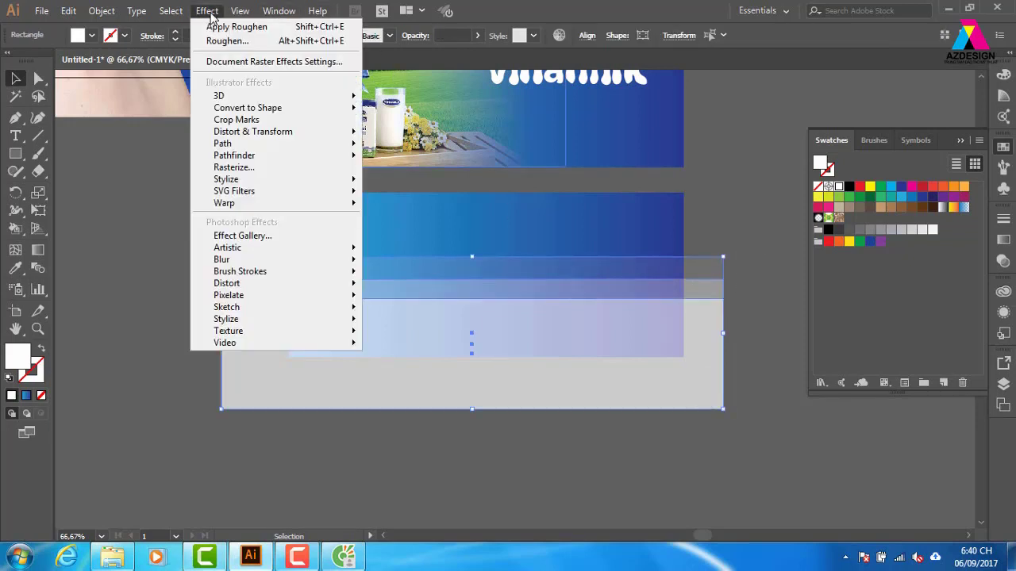
mouse_move(253, 132)
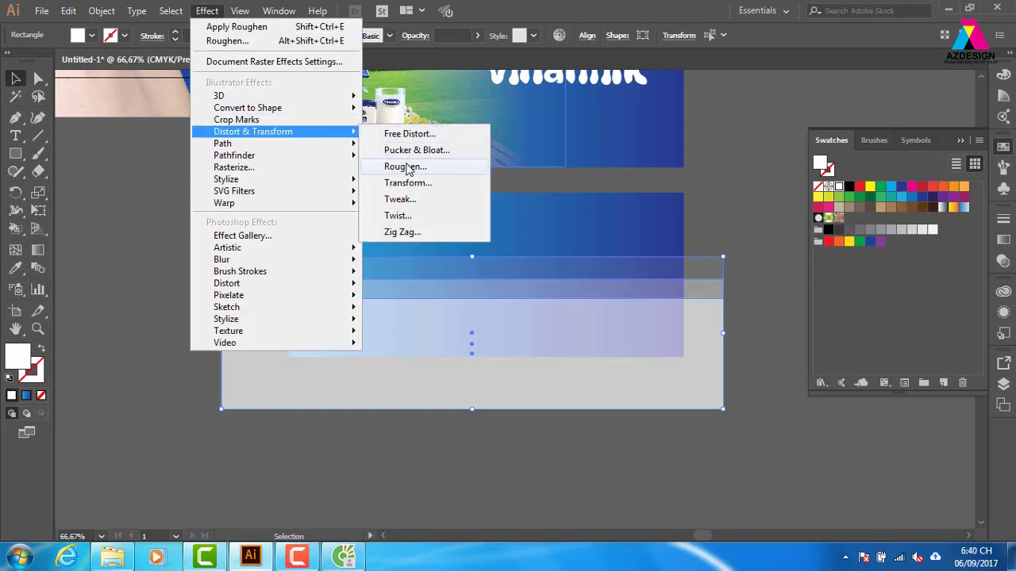
Roughen the pale rectangles with Smooth points, Size 2% and Detail 2.
left_click(407, 167)
left_click(745, 216)
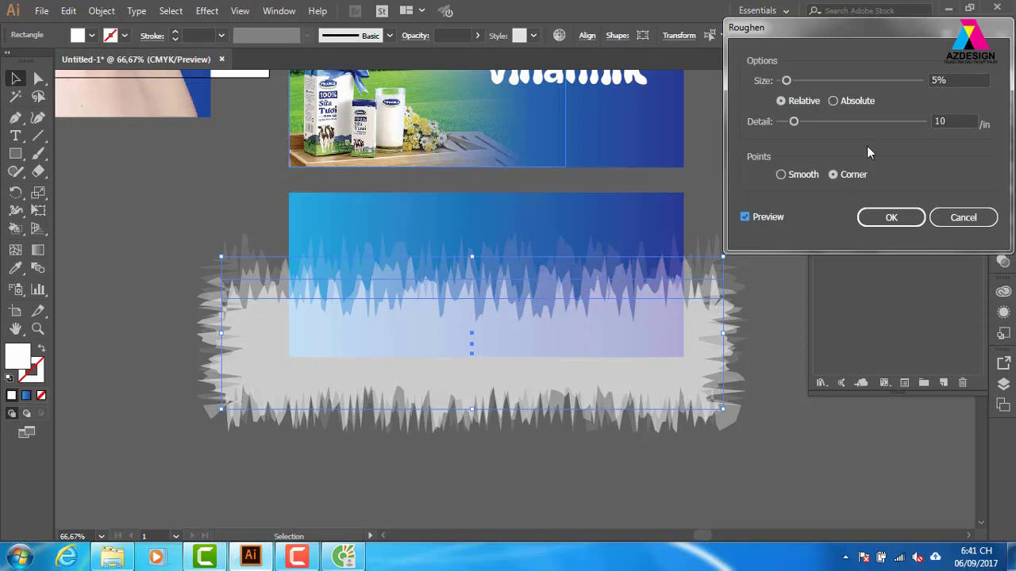
left_click_drag(794, 121, 784, 122)
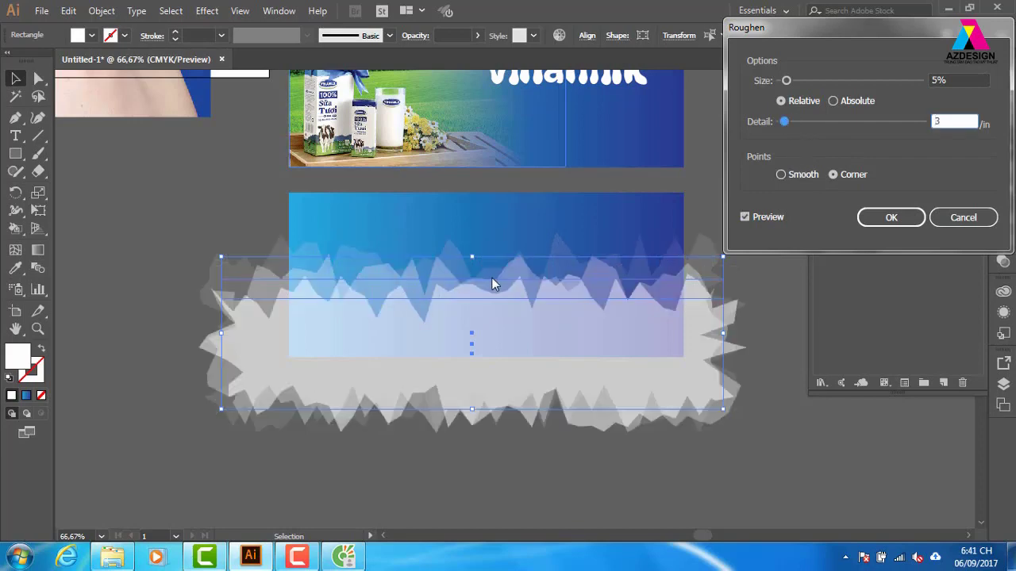
left_click(782, 175)
left_click_drag(786, 80, 786, 81)
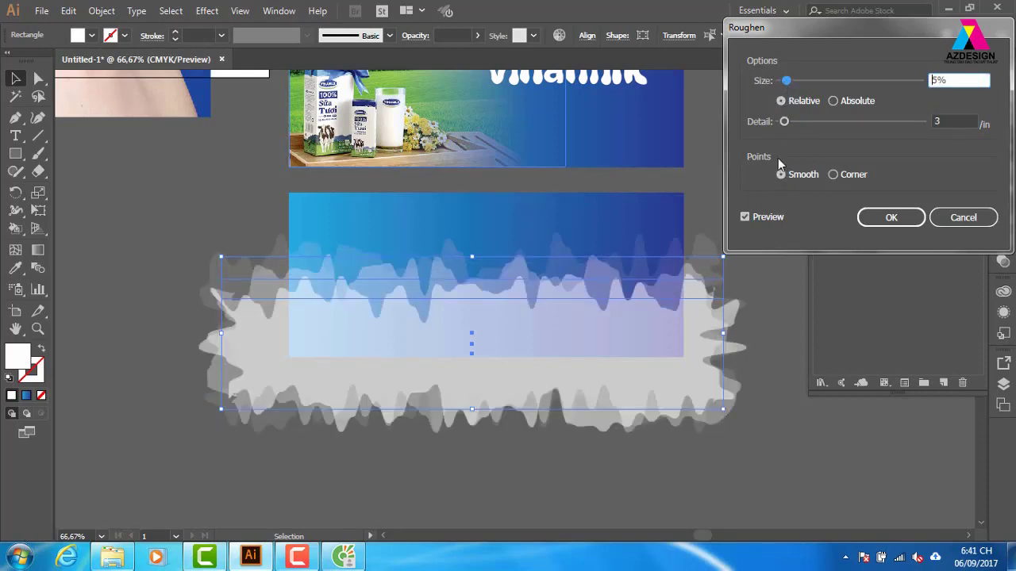
left_click_drag(784, 122, 783, 124)
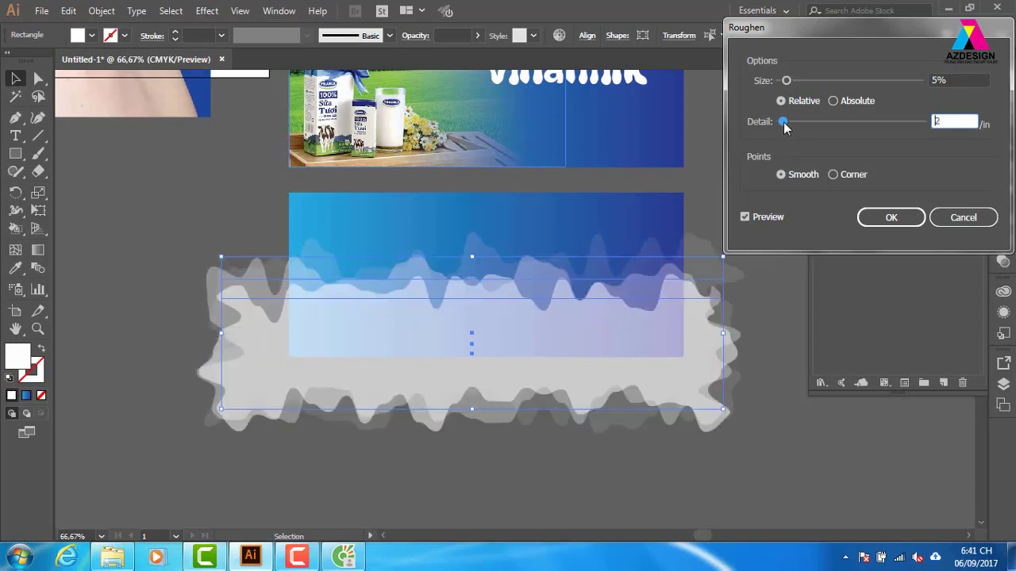
left_click_drag(786, 81, 784, 81)
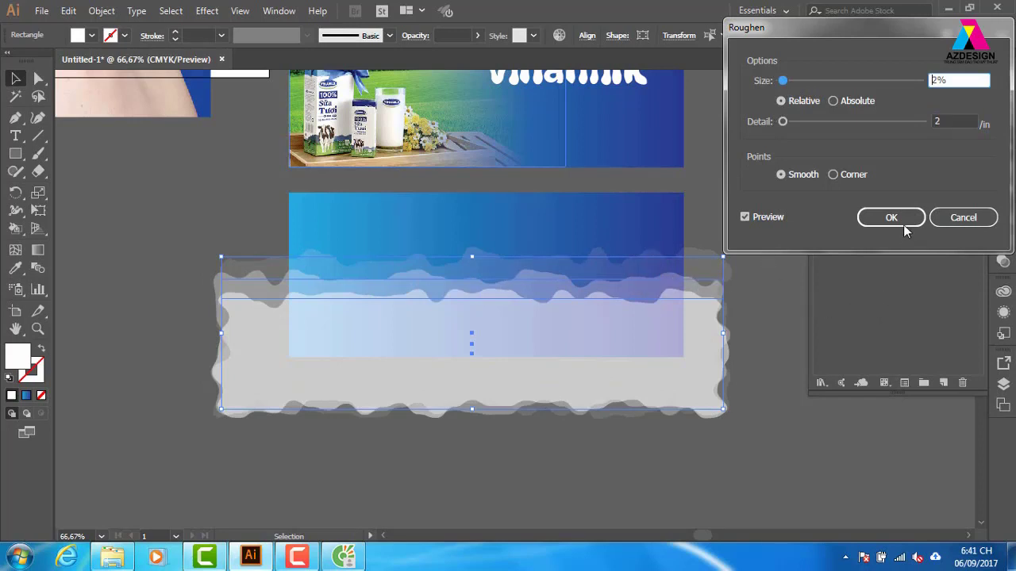
key("Return")
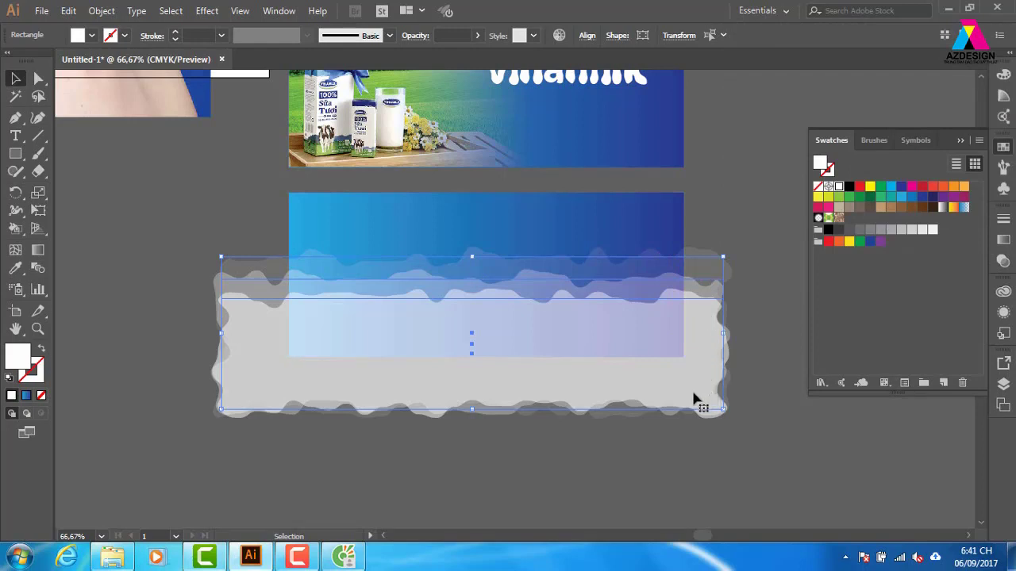
Bring the blue rectangle to front and clip the wavy shapes inside it with Ctrl+7.
scroll(653, 394, "right", 2)
key("ctrl+shift+a")
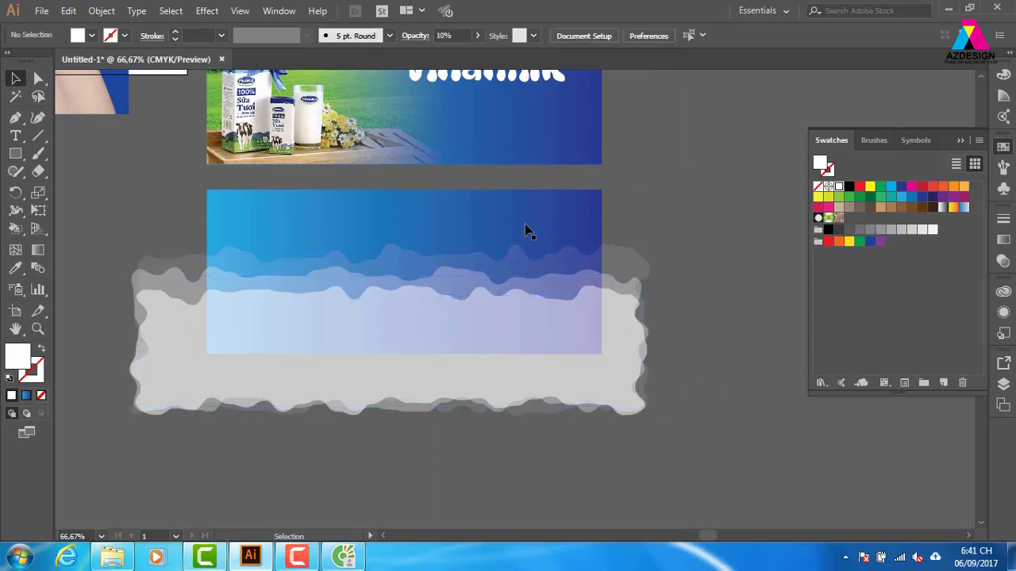
left_click(546, 233)
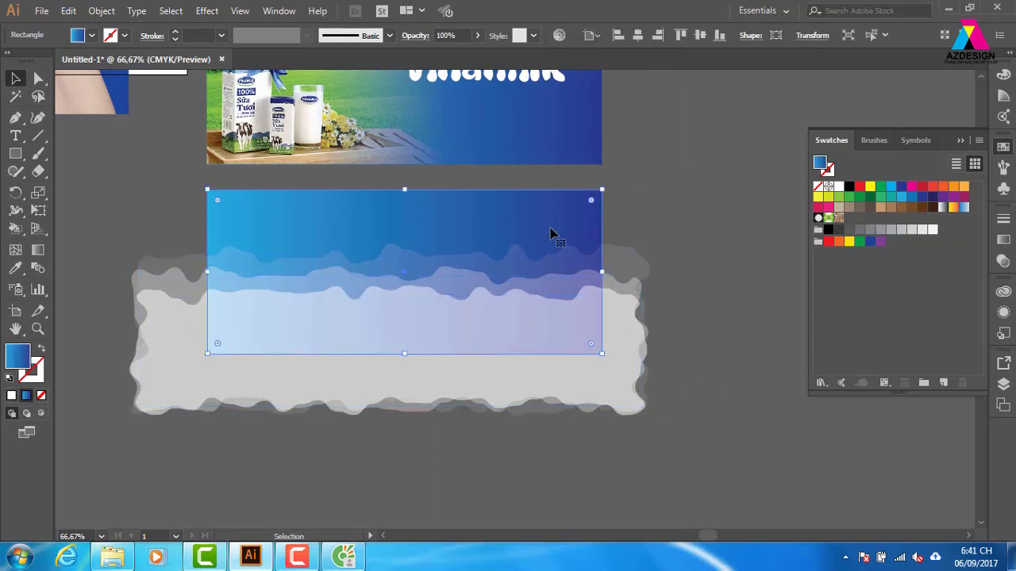
key("ctrl+shift+bracketright")
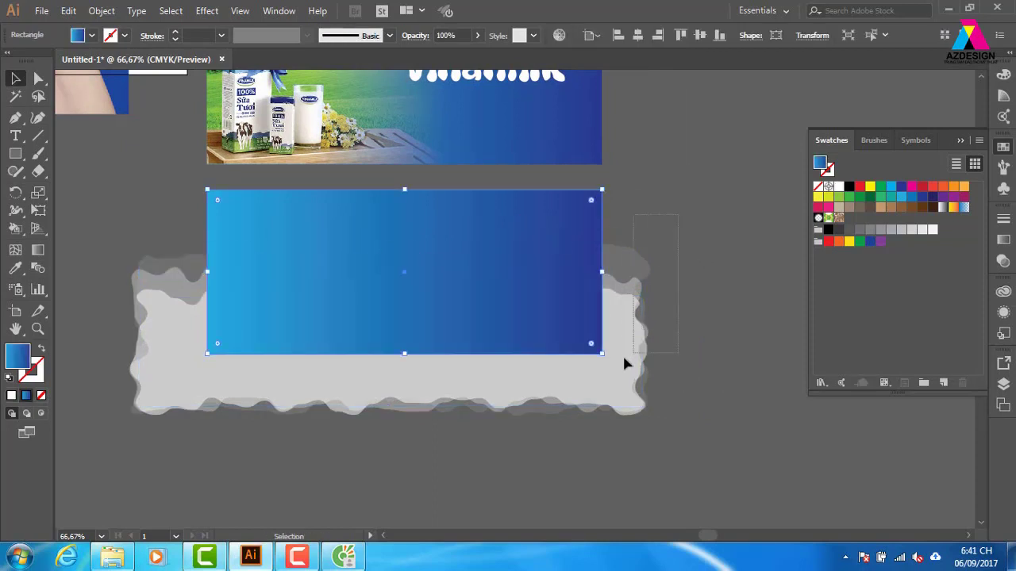
left_click_drag(626, 354, 630, 284)
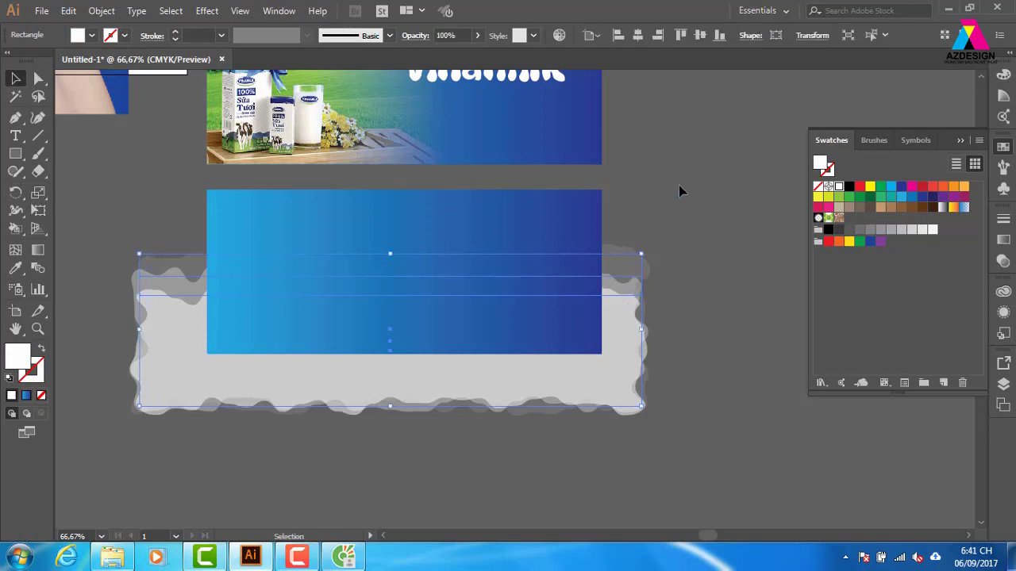
left_click(680, 191)
left_click(628, 294)
left_click(583, 242, "shift")
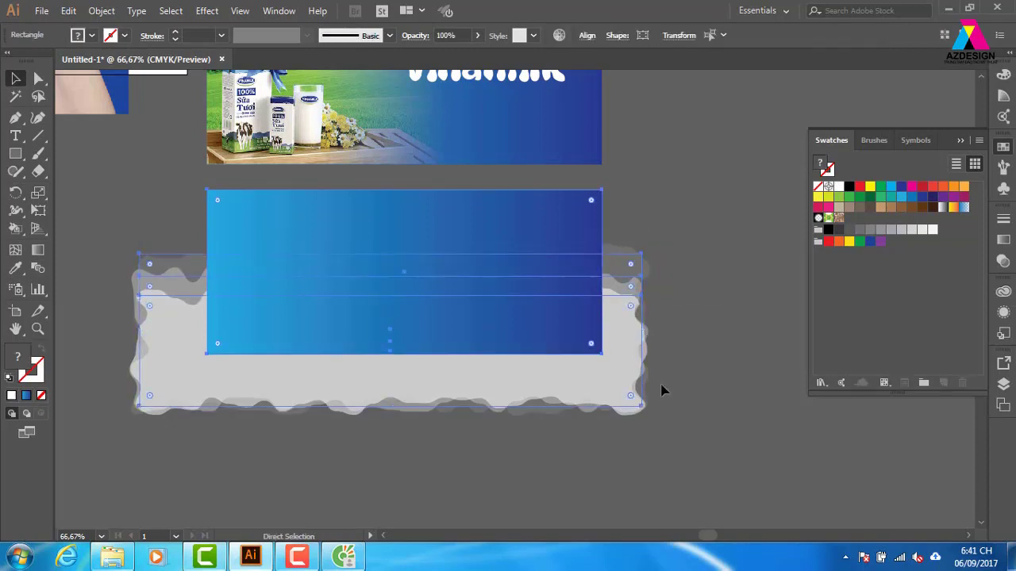
key("ctrl+7")
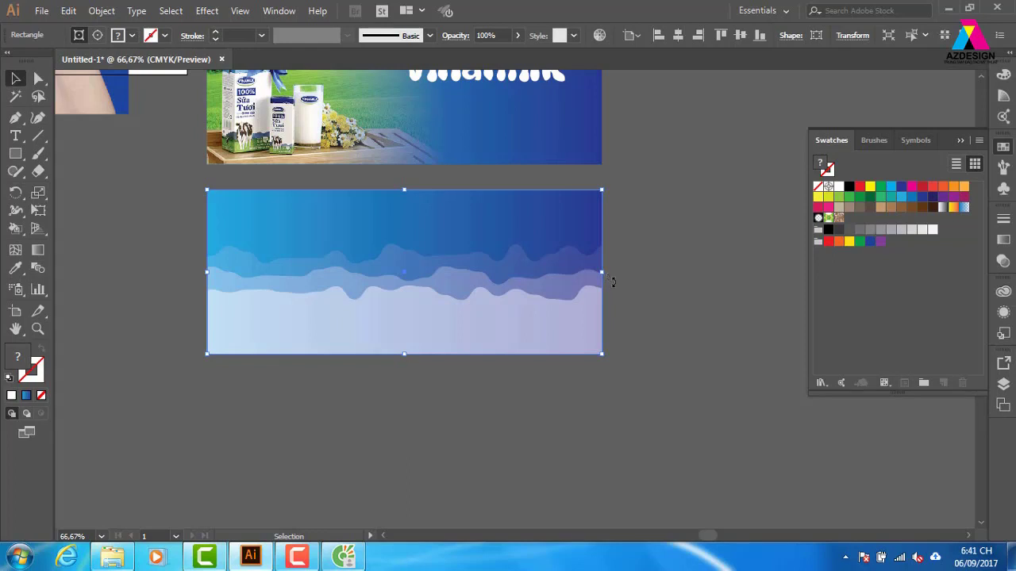
Alt-drag a copy of the blue banner background out to the right.
scroll(499, 336, "up", 4)
scroll(397, 336, "right", 4)
mouse_move(362, 315)
left_mouse_down()
mouse_move(735, 296)
mouse_move(625, 320)
left_mouse_up()
scroll(569, 285, "right", 3)
Draw a tall white rectangle across the banners.
left_click(558, 134)
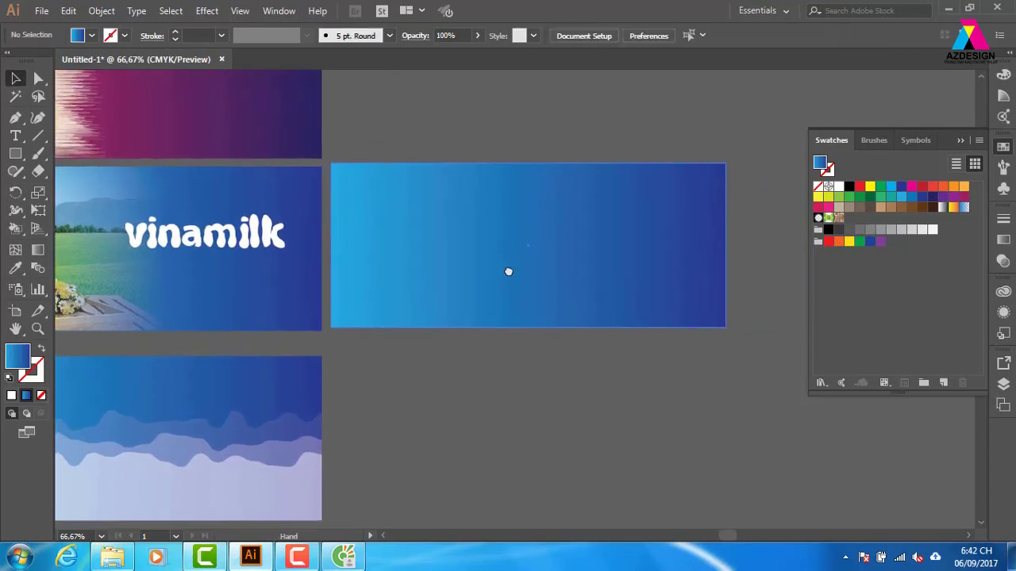
left_click_drag(509, 271, 512, 270)
left_click(17, 154)
left_click_drag(271, 125, 446, 381)
left_click(839, 187)
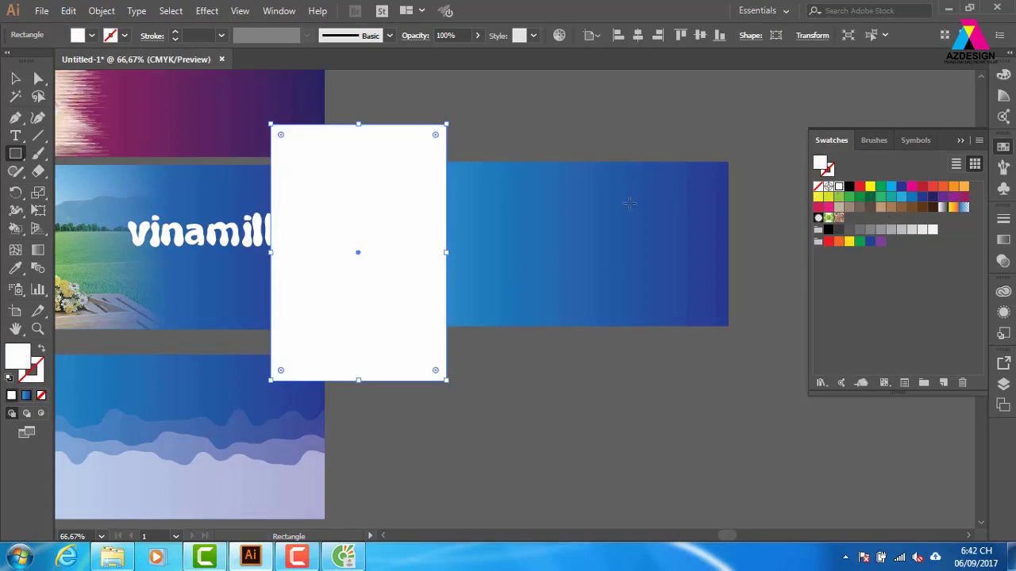
left_click(15, 78)
left_click(508, 127)
Set the white rectangle's opacity to 80%.
left_click(442, 206)
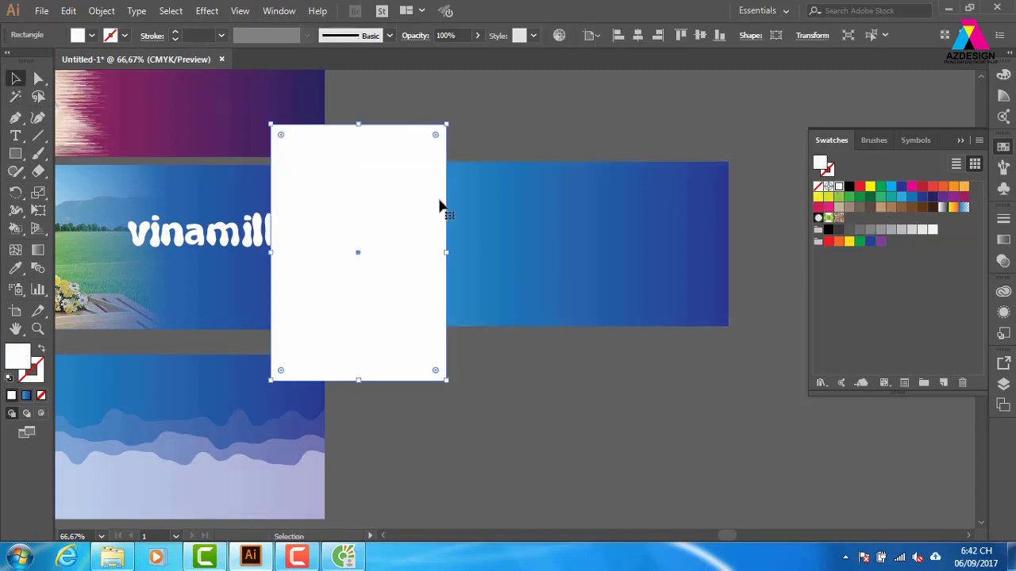
left_click(464, 35)
type("80")
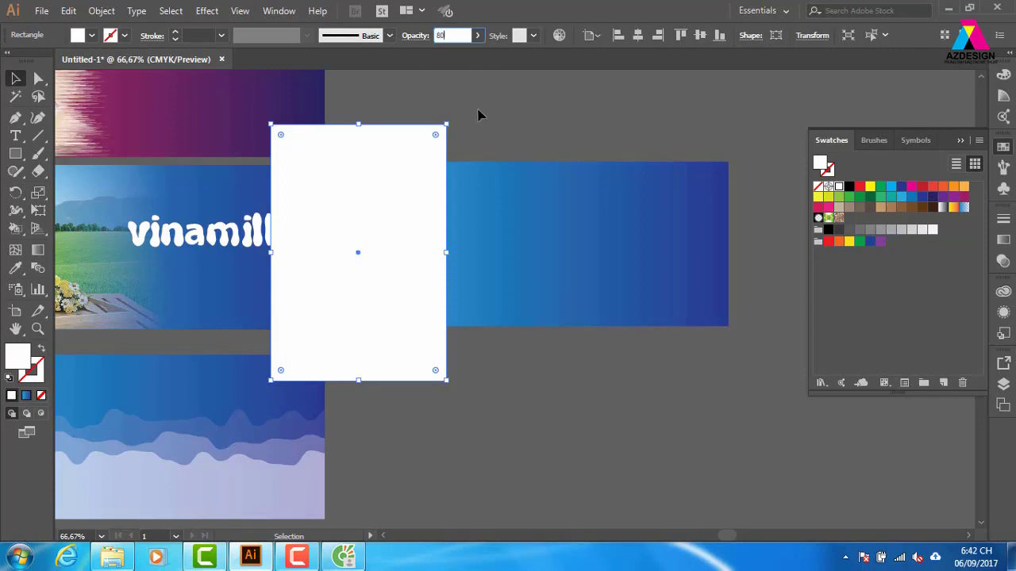
key("Return")
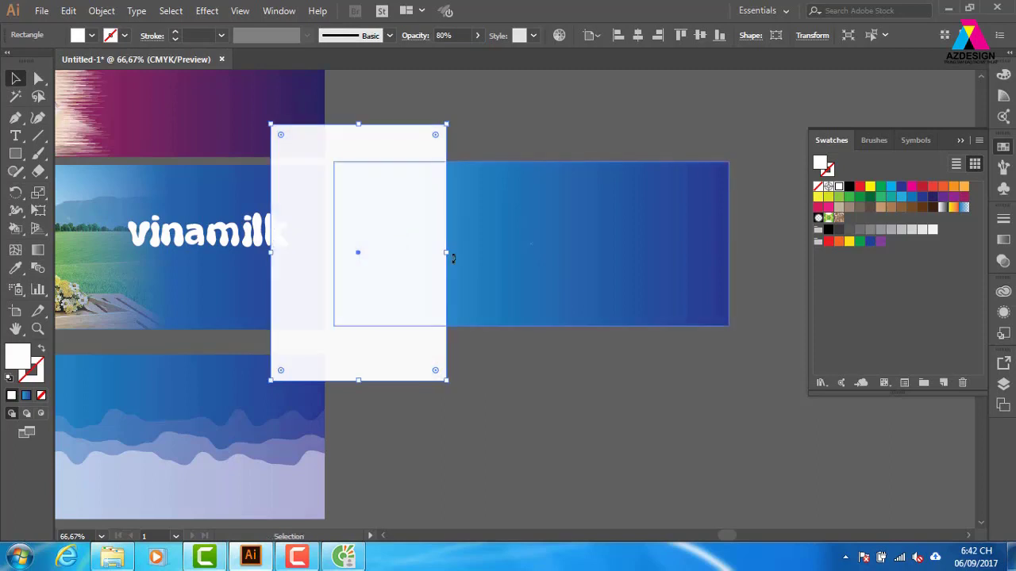
Add a wider copy of the white rectangle at 60% opacity.
left_click_drag(446, 252, 471, 252)
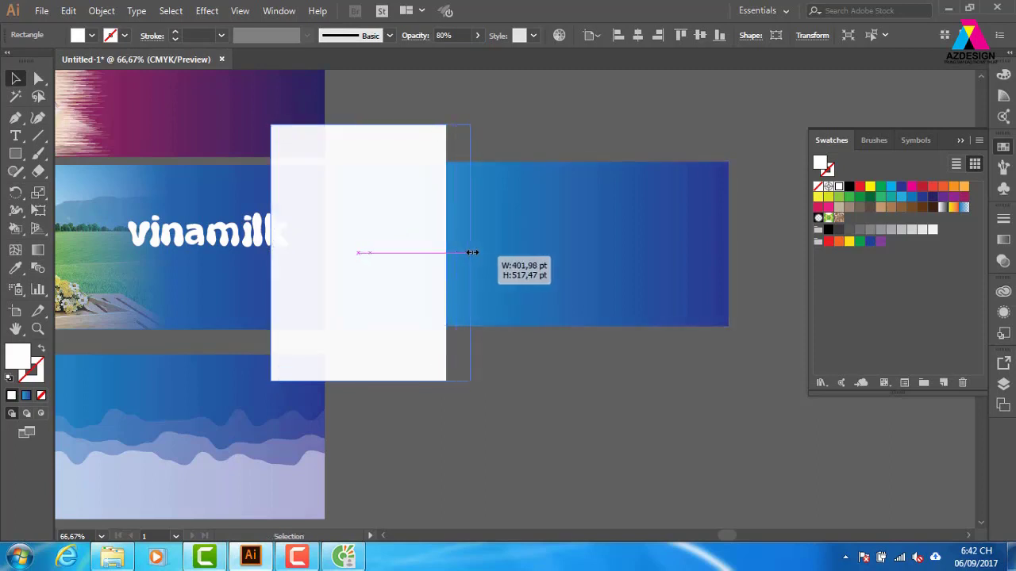
left_click(462, 34)
type("60")
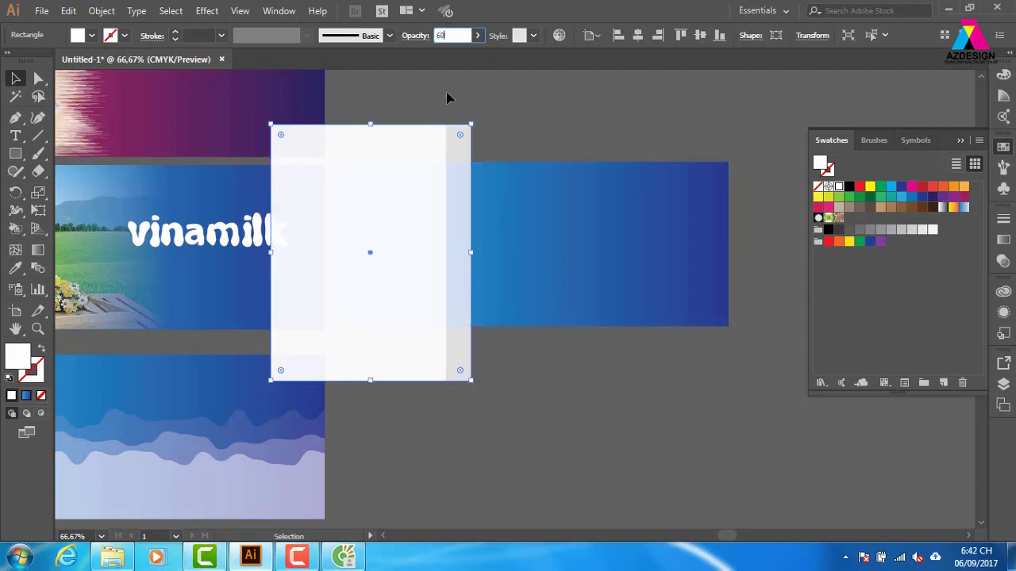
key("Return")
left_click(605, 140)
left_click(470, 157)
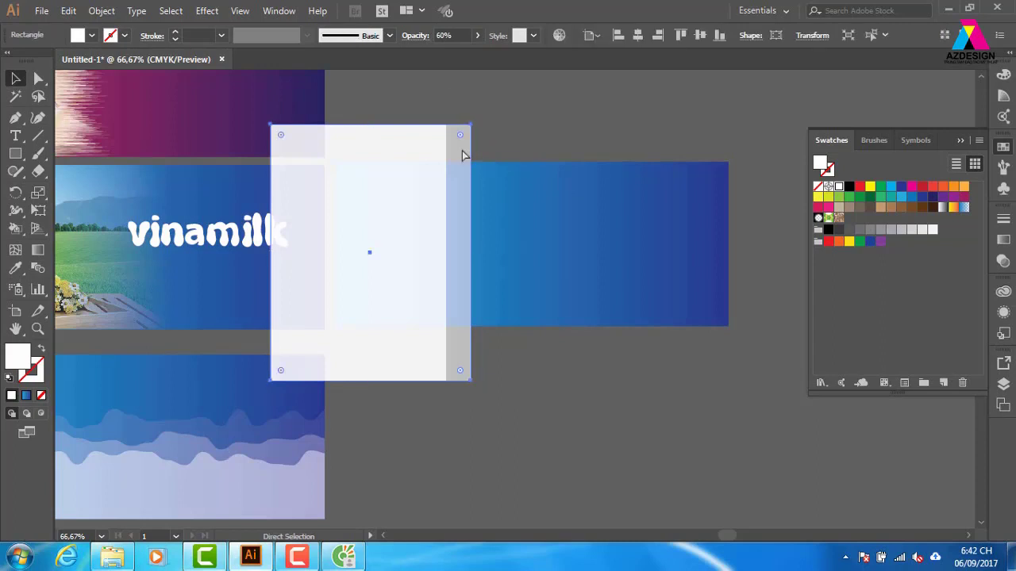
Add another wider copy at 40% opacity.
left_click_drag(471, 250, 500, 251)
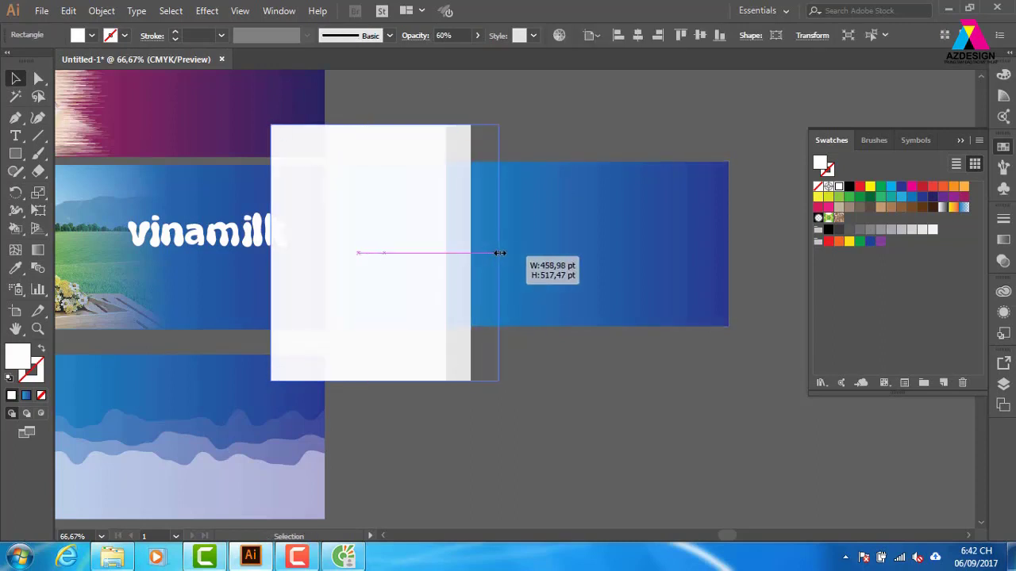
left_click(446, 35)
type("4")
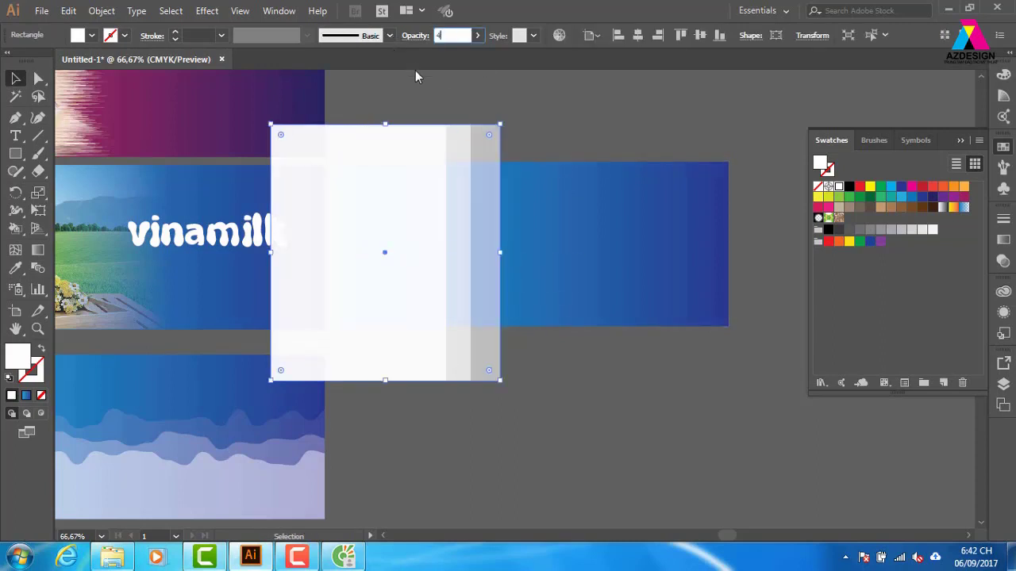
type("0")
key("Return")
key("ctrl+shift+a")
Add a fourth wider copy at 20% opacity.
key("a")
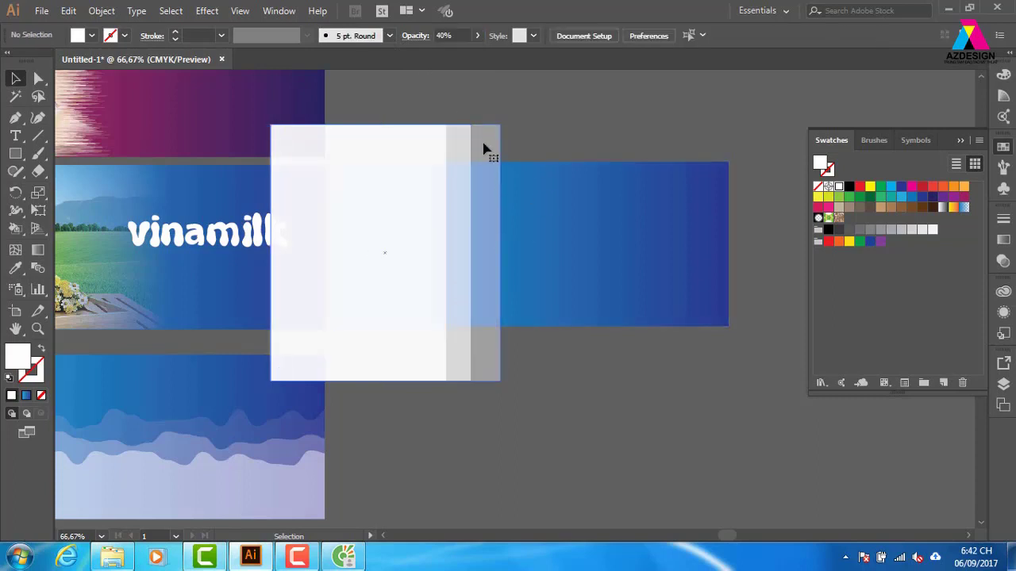
left_click(483, 148)
key("v")
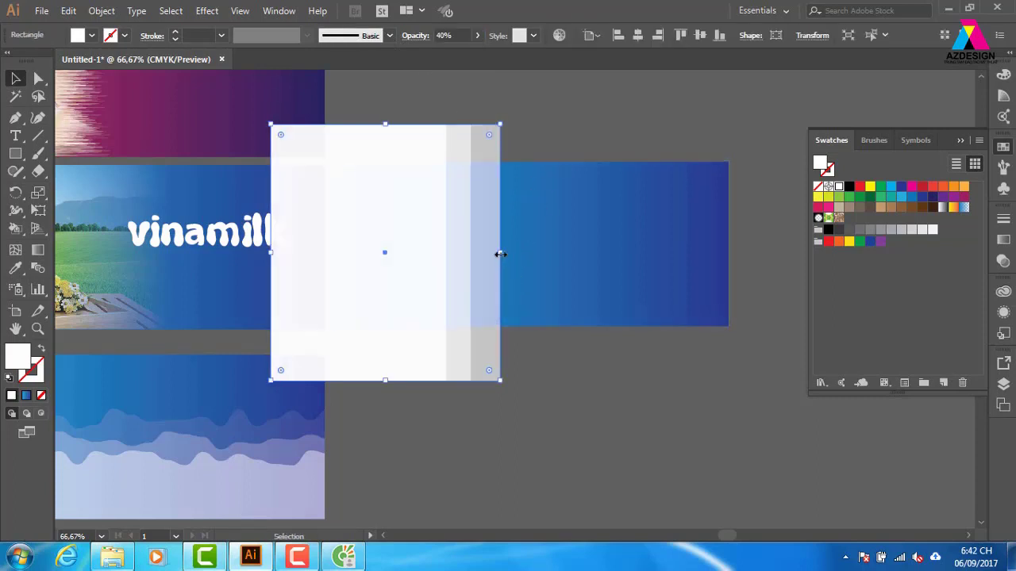
left_click_drag(500, 252, 531, 252)
left_click(448, 36)
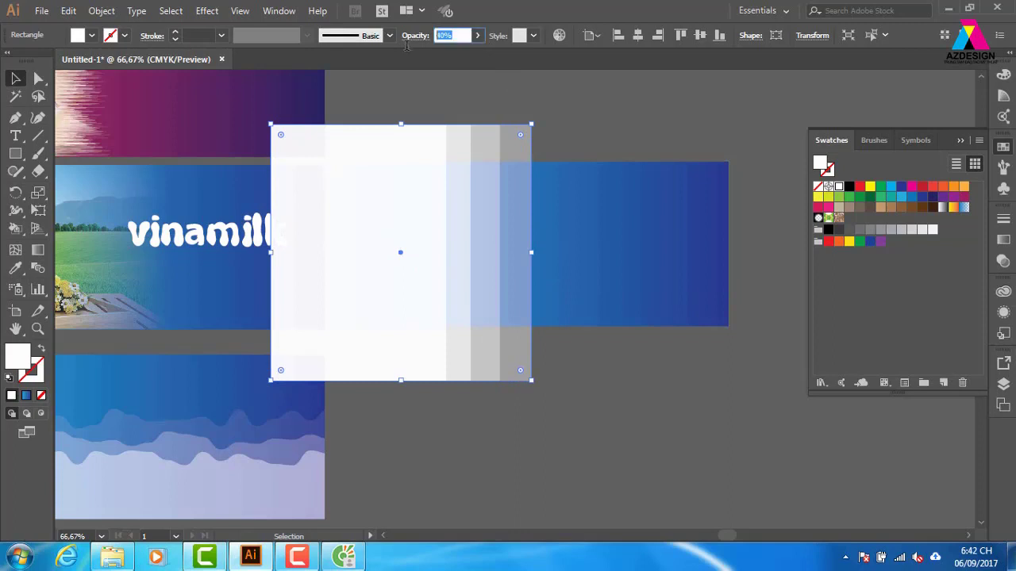
type("20")
key("Return")
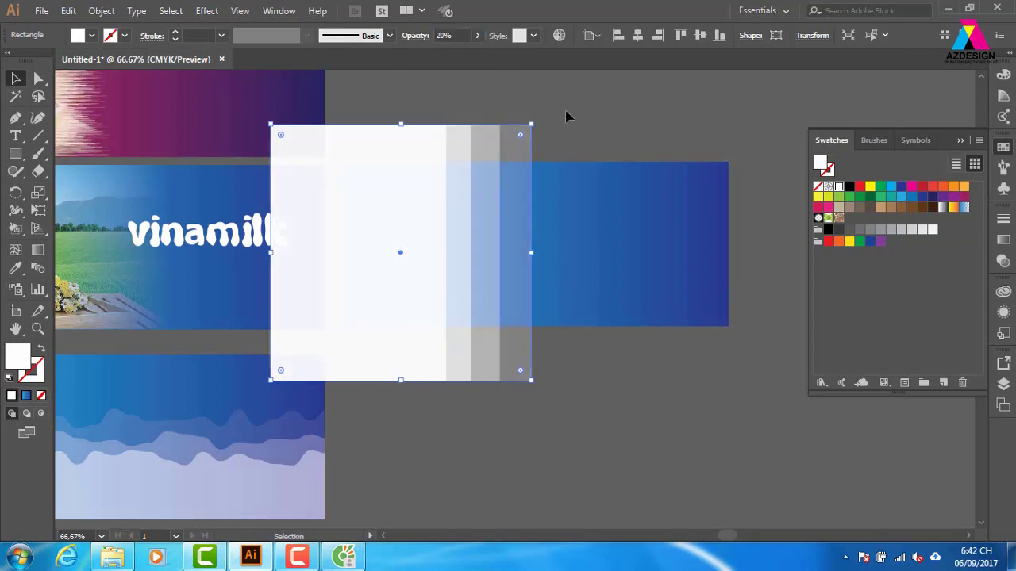
Reselect the white rectangles after checking the lighter layered strips.
left_click(564, 113)
left_click(456, 171)
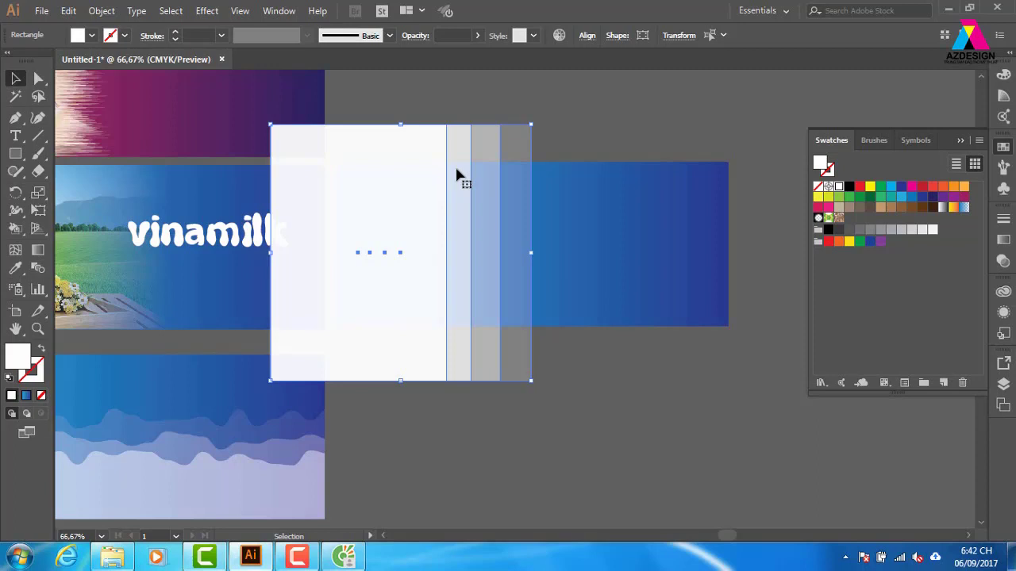
left_click(580, 111)
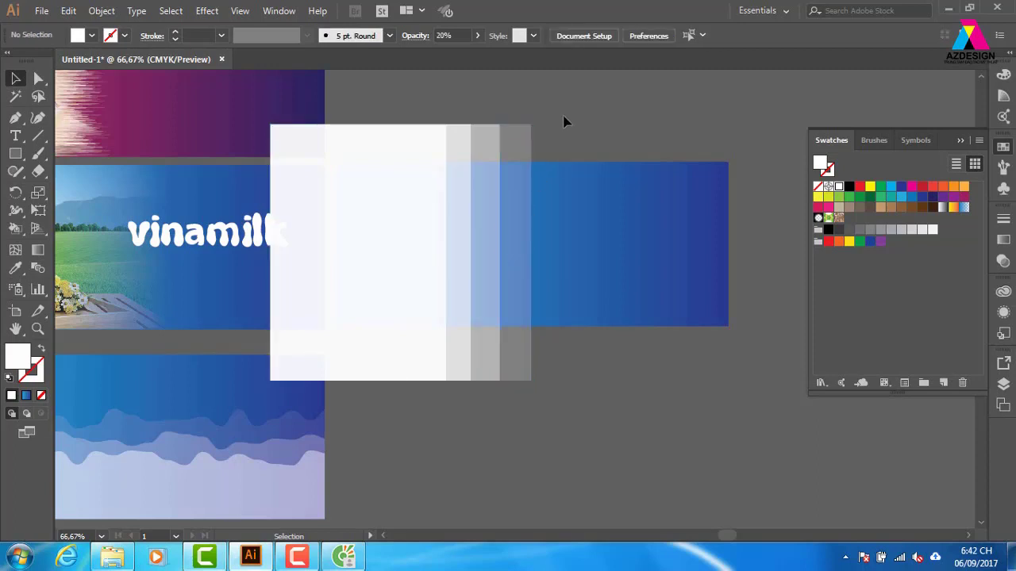
left_click(415, 142)
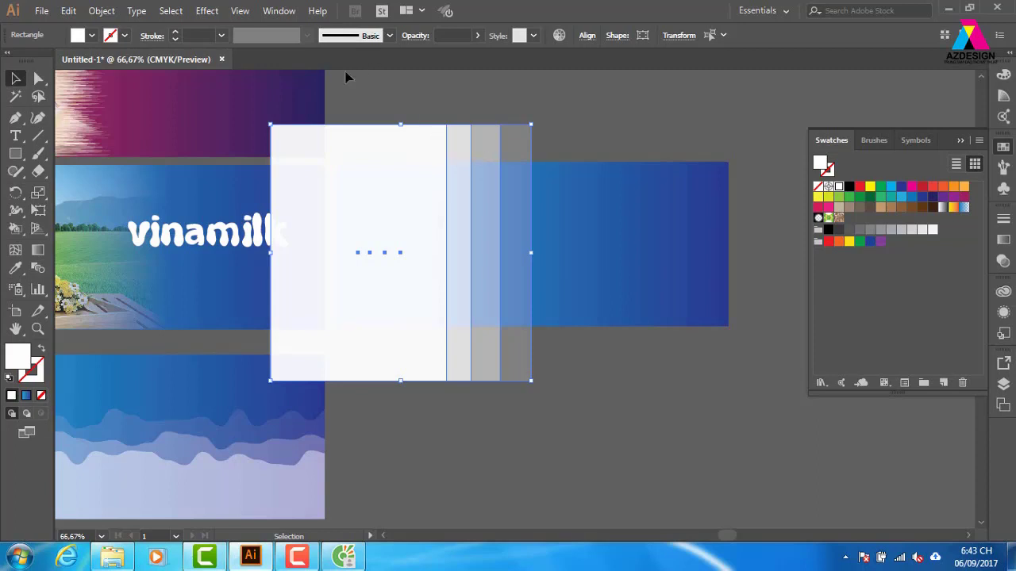
left_click(207, 11)
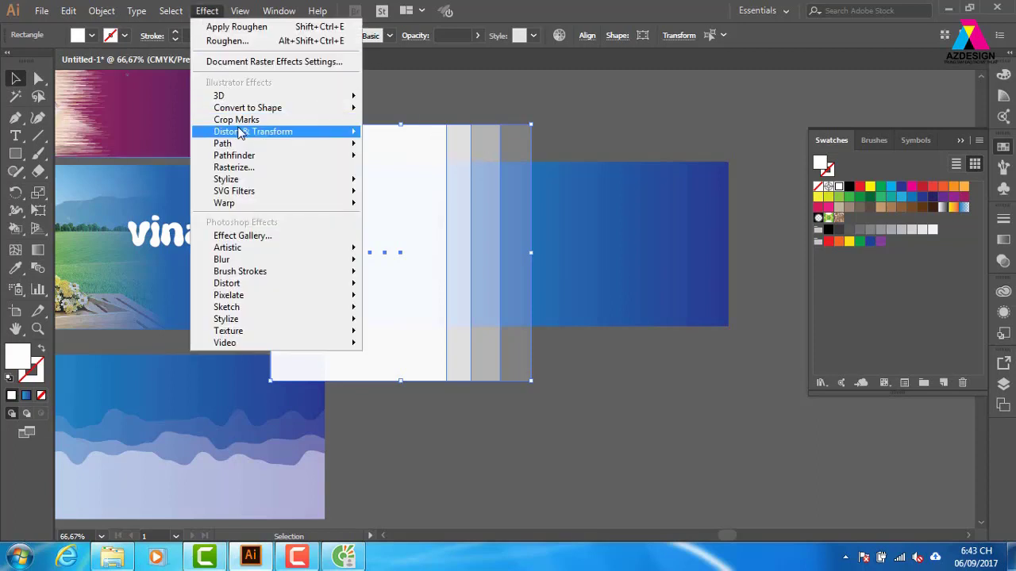
mouse_move(253, 131)
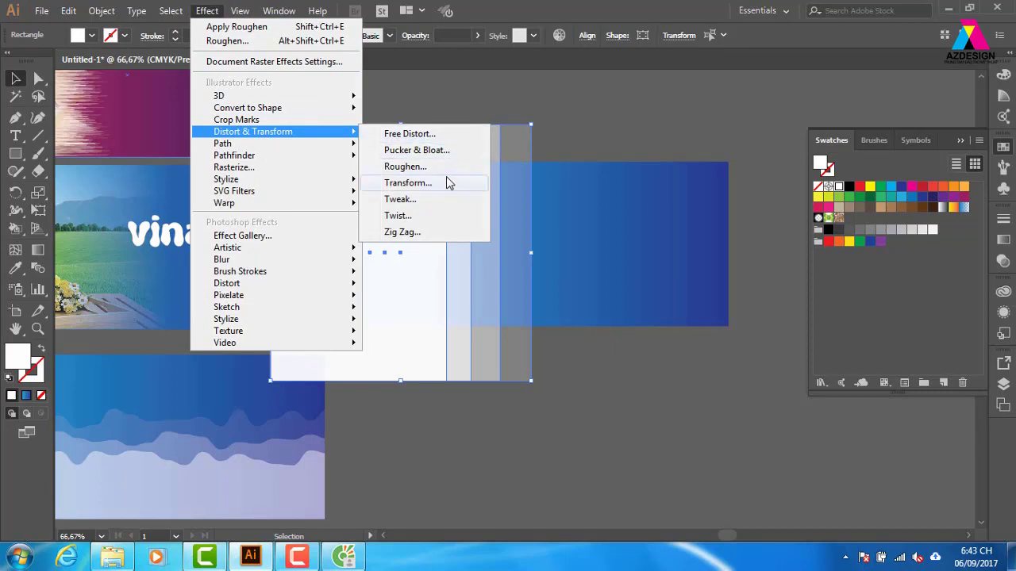
Apply Roughen to the white rectangles: Size 11%, Detail 2, Smooth points.
left_click(442, 166)
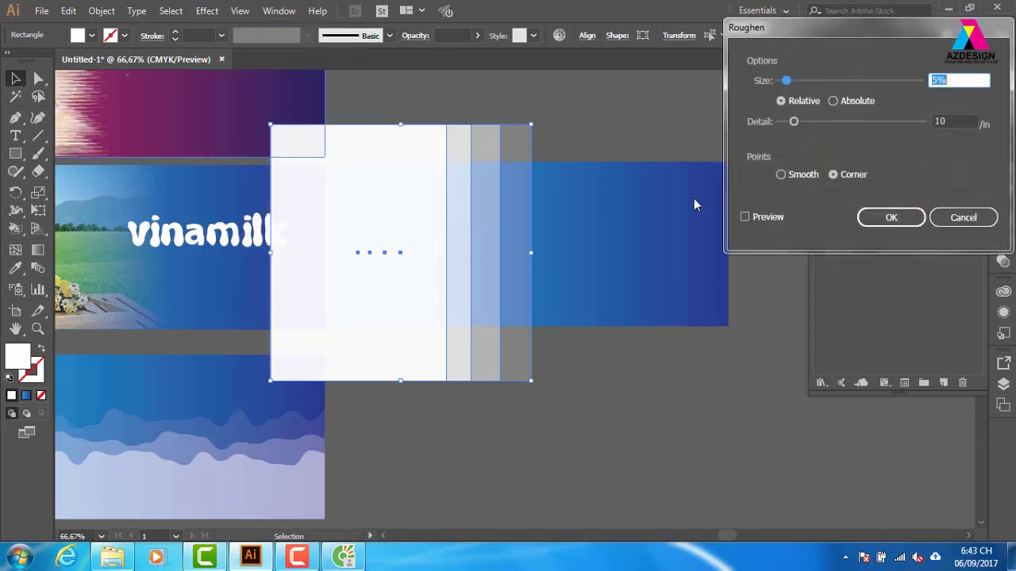
left_click(746, 216)
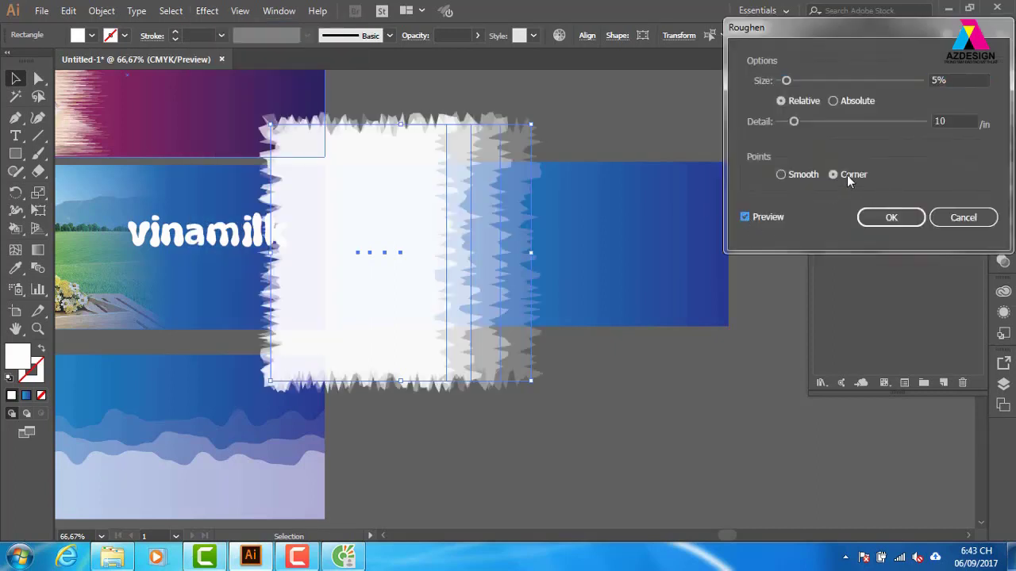
left_click_drag(794, 122, 785, 121)
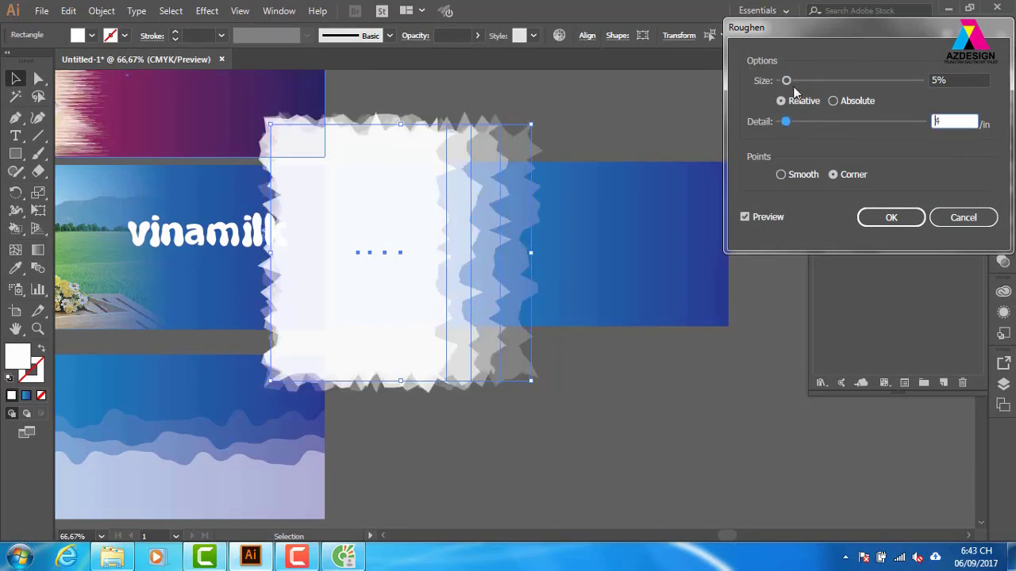
left_click_drag(787, 80, 797, 80)
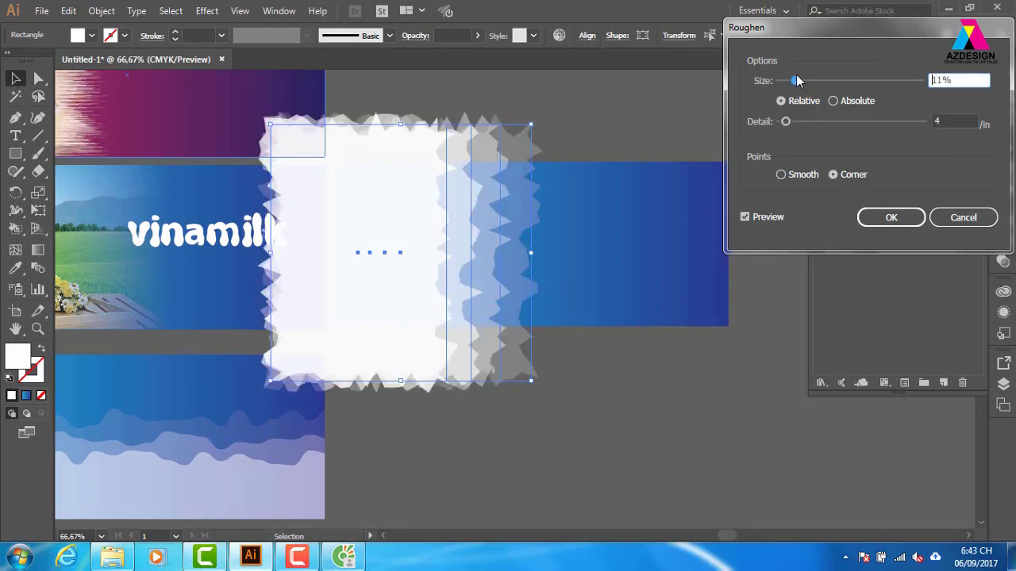
left_click(782, 176)
left_click(782, 175)
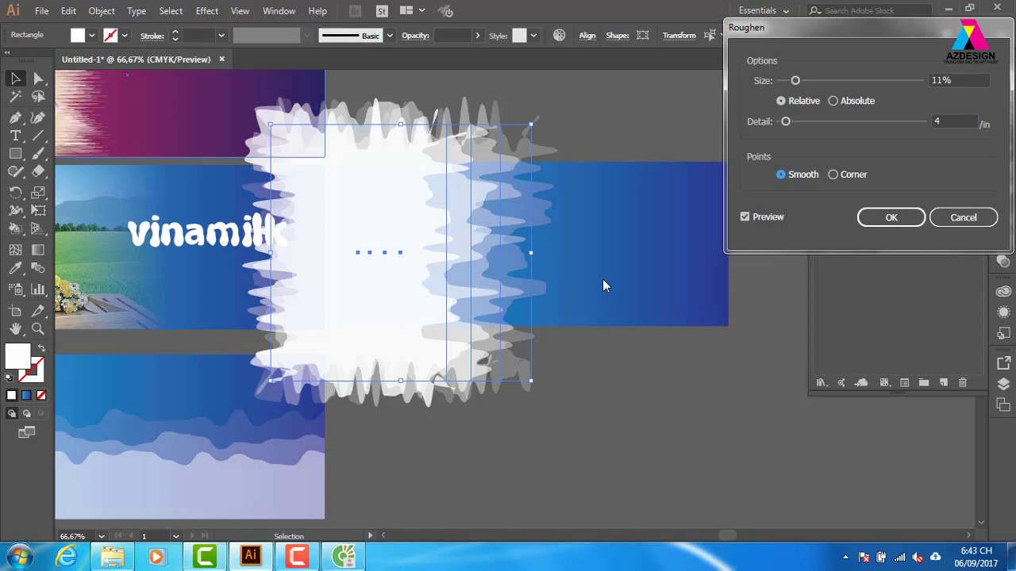
left_click(785, 122)
left_click_drag(785, 121, 782, 122)
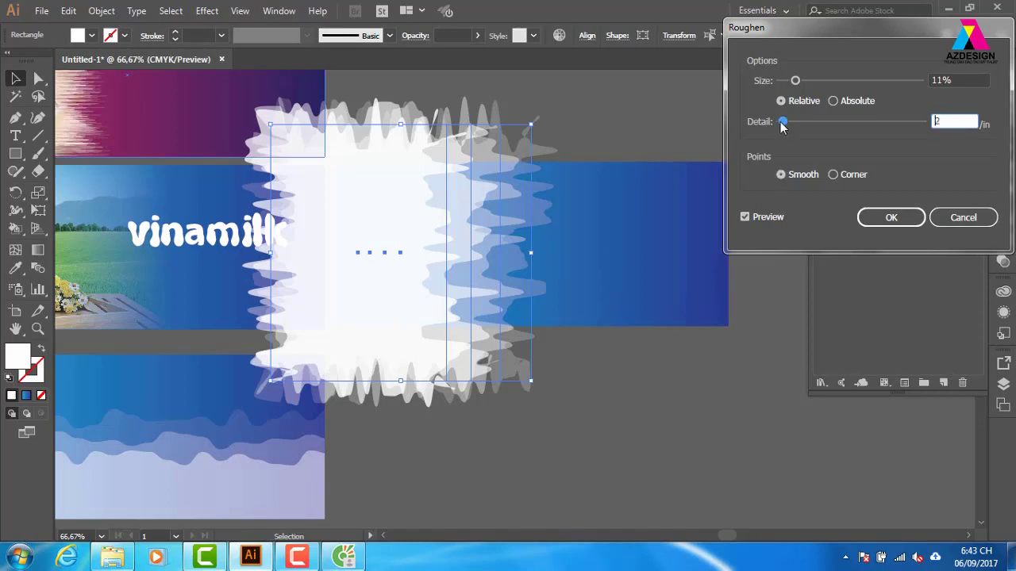
left_click(887, 216)
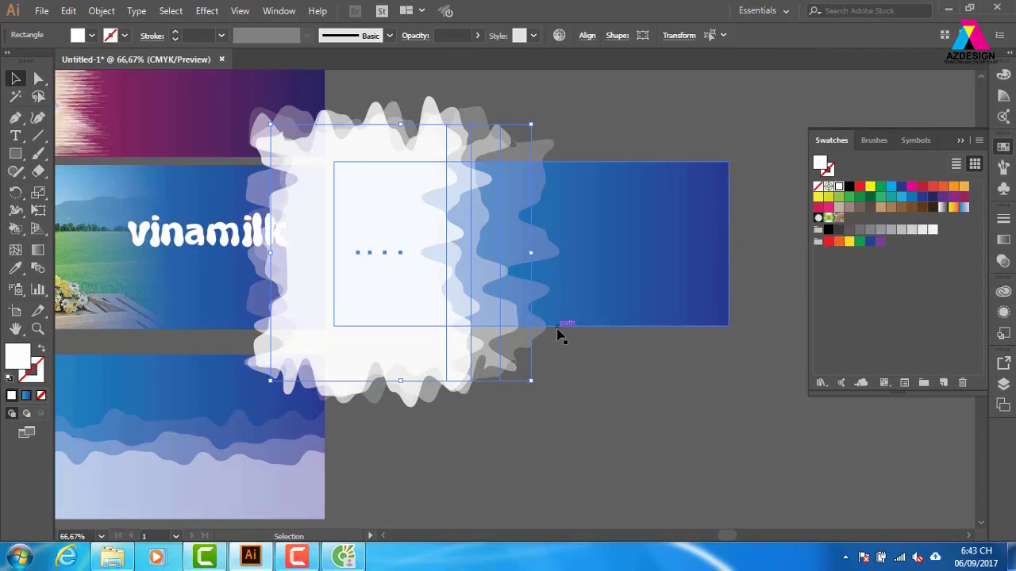
left_click(605, 116)
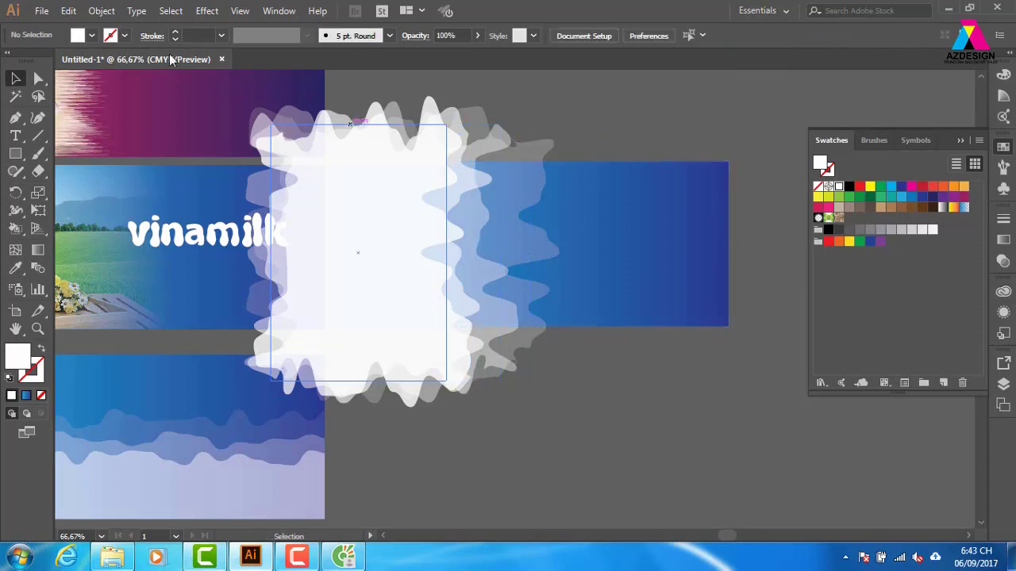
Start placing an image and browse to thuvienanh > trangsuc > New folder.
left_click(42, 12)
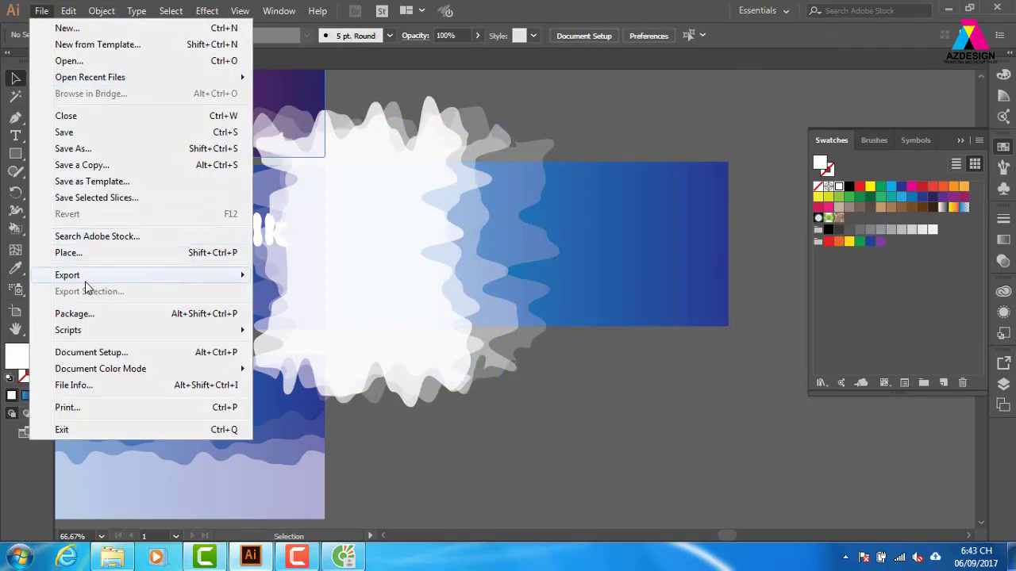
left_click(69, 252)
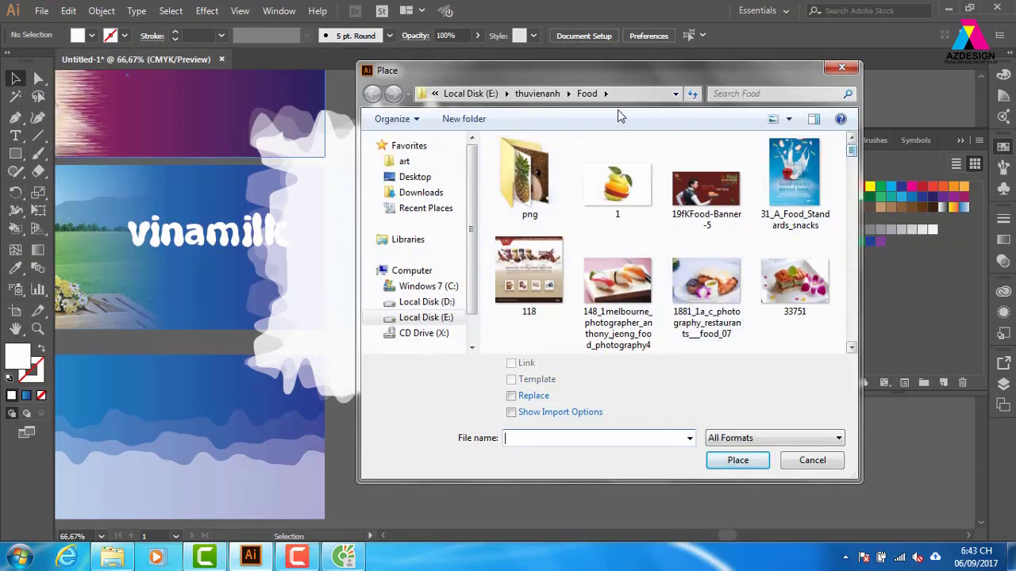
left_click(537, 94)
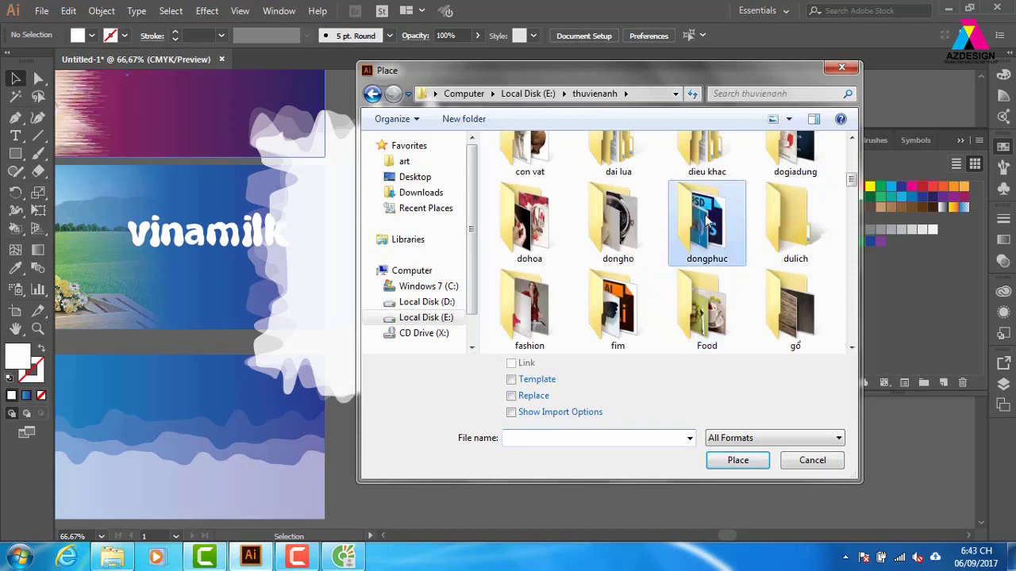
scroll(707, 222, "down", 5)
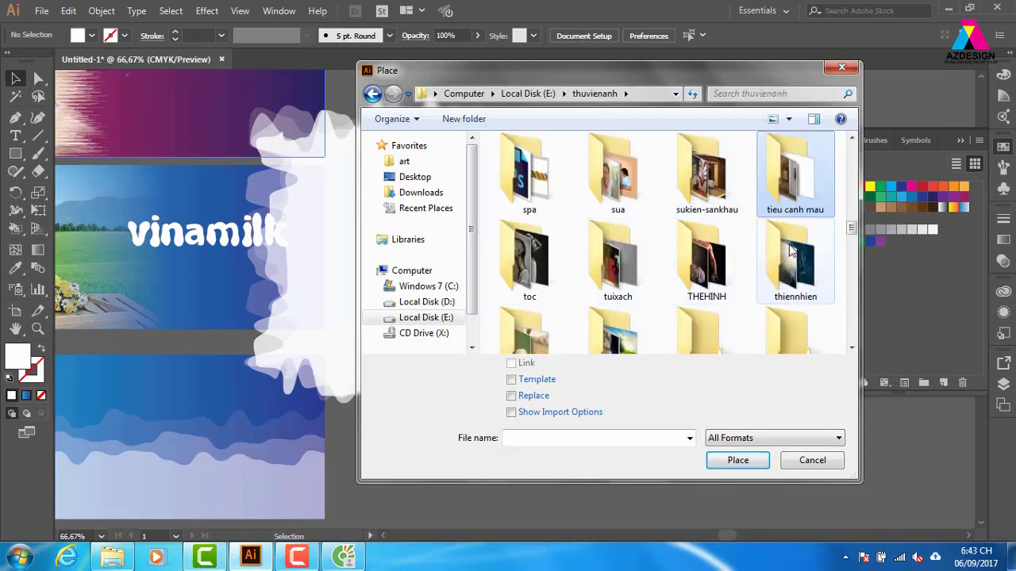
scroll(850, 226, "down", 1)
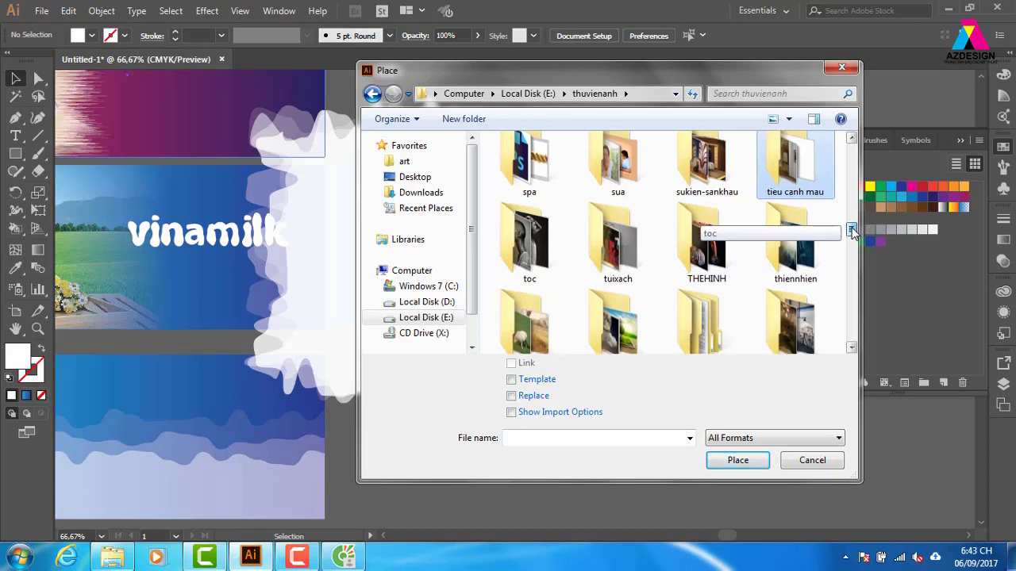
scroll(852, 230, "down", 2)
double_click(618, 309)
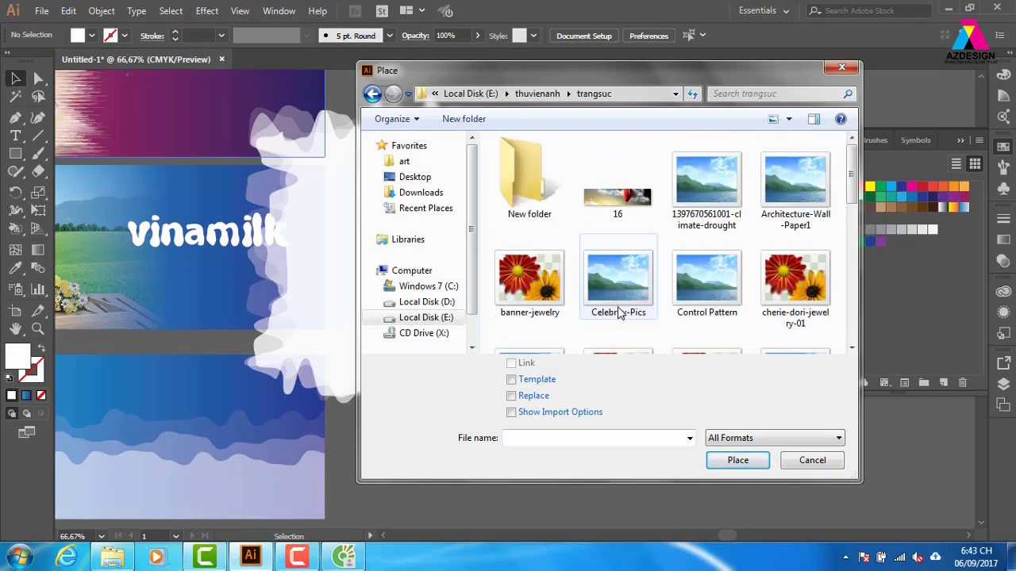
double_click(530, 176)
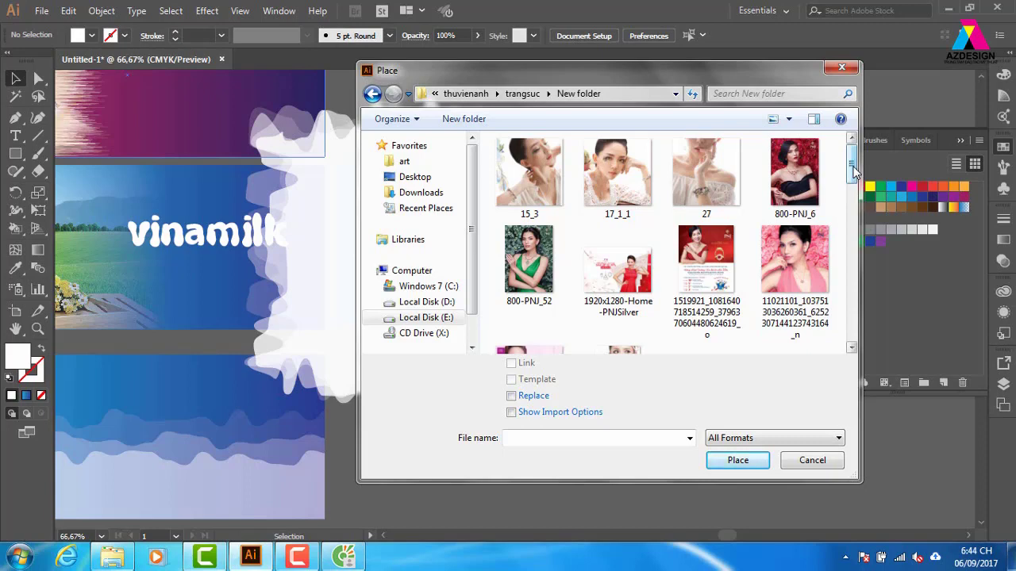
Choose the PNJ pearl-ring advert photo and load it for placing.
left_click_drag(853, 171, 855, 201)
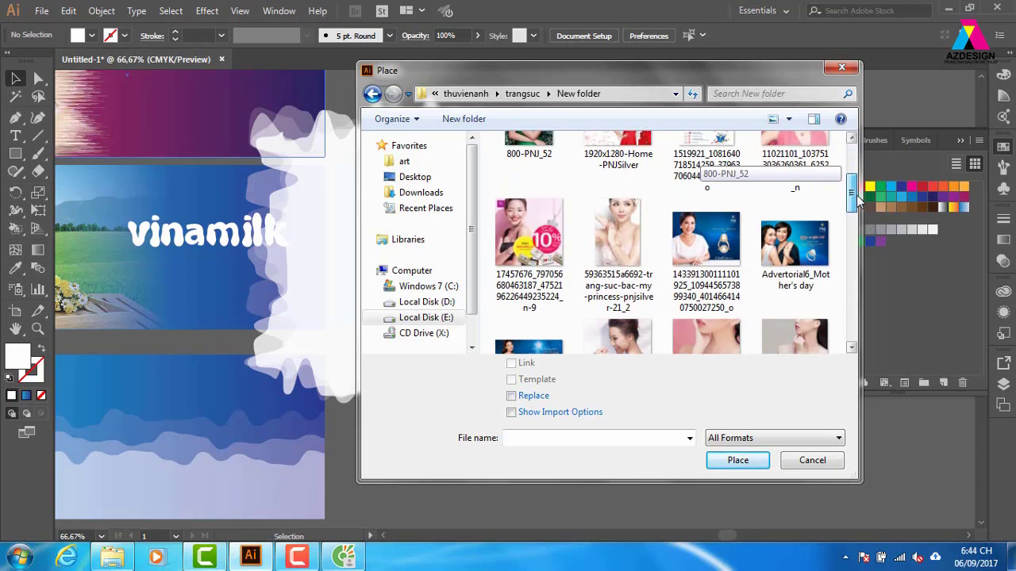
left_click_drag(857, 200, 857, 204)
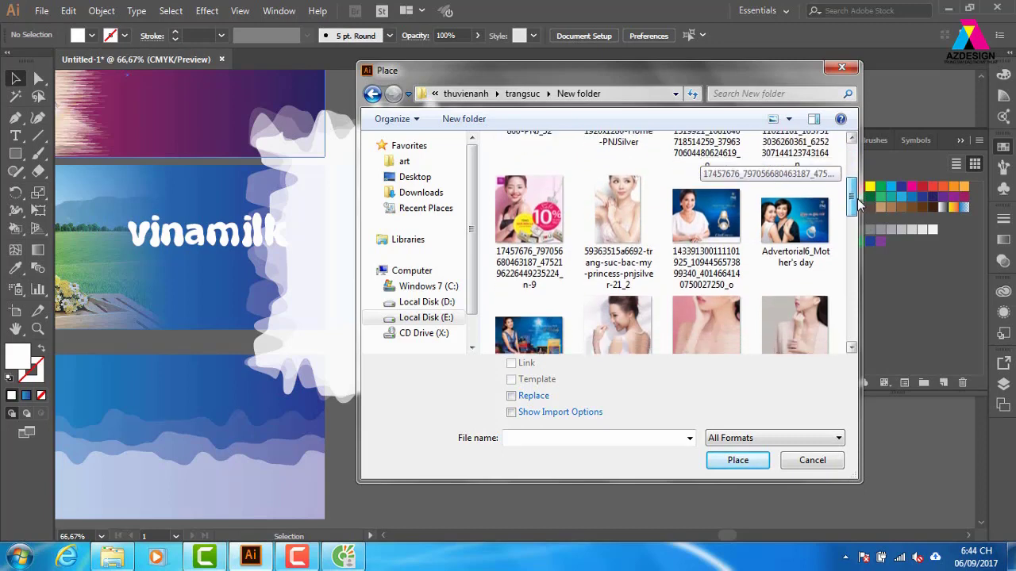
left_click(639, 333)
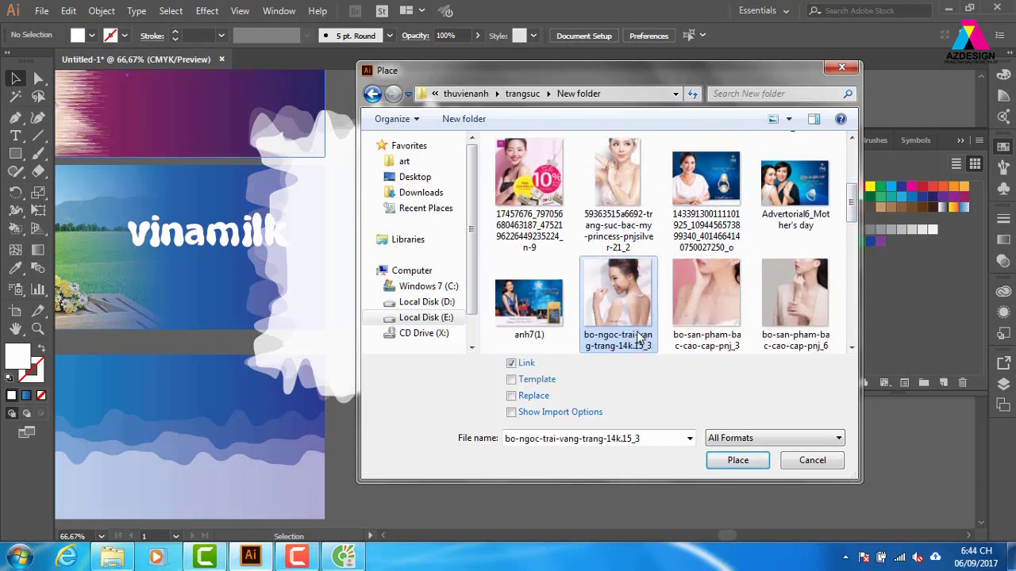
left_click(705, 182)
left_click(737, 461)
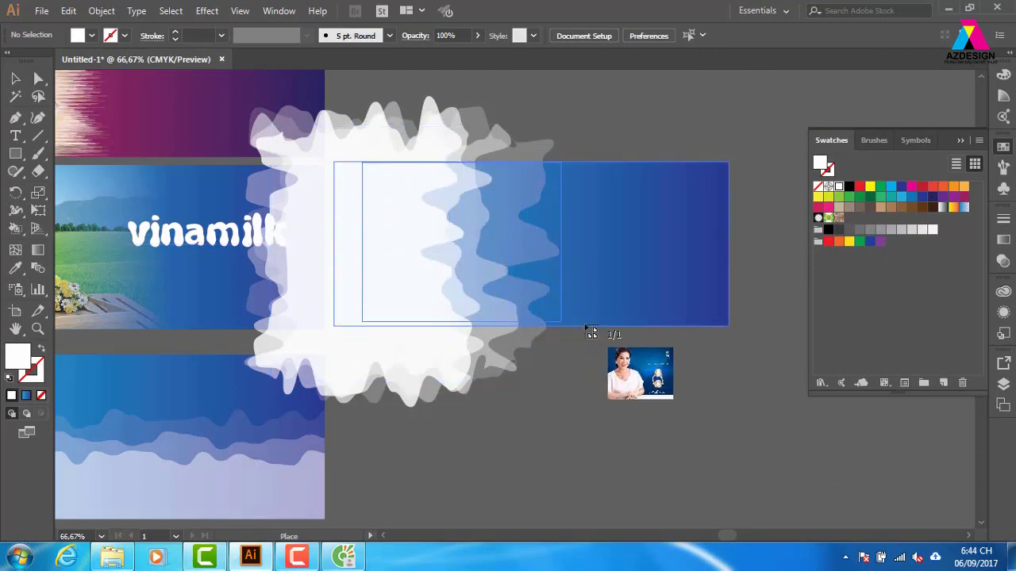
Drop the PNJ photo on the blue banner and cut the white splash shapes.
left_click(588, 331)
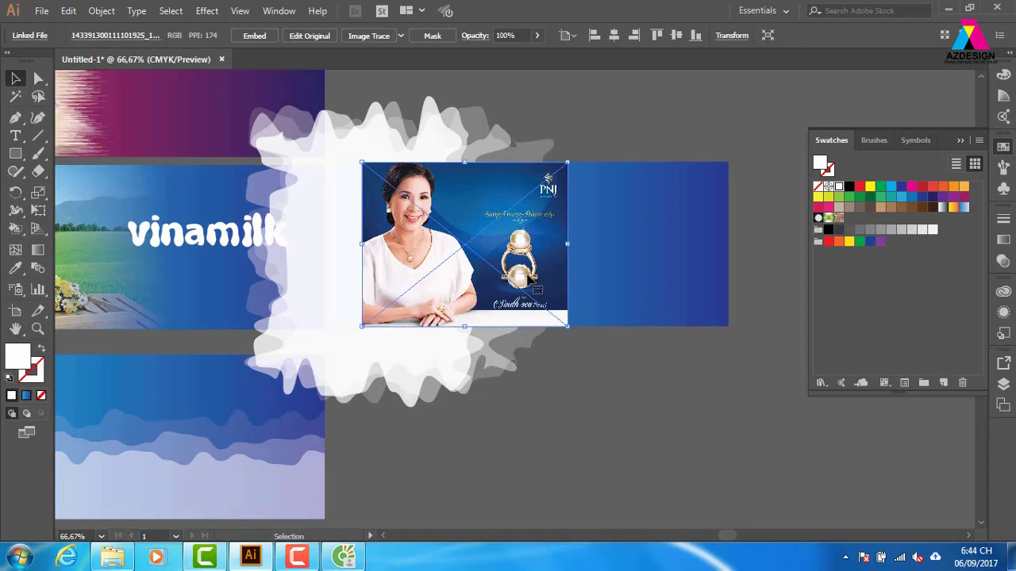
left_click_drag(537, 290, 515, 290)
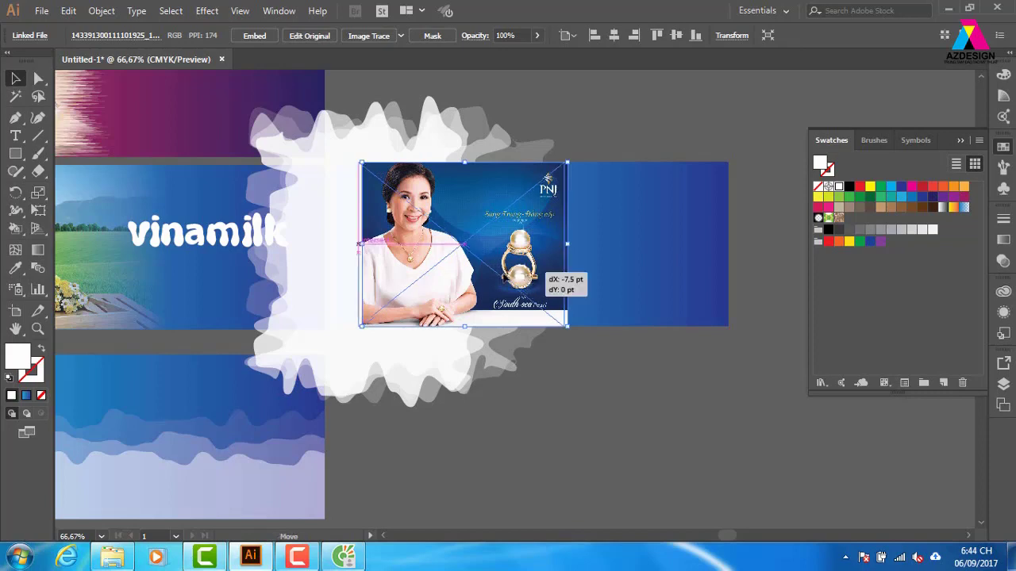
left_click(643, 141)
left_click_drag(385, 154, 502, 146)
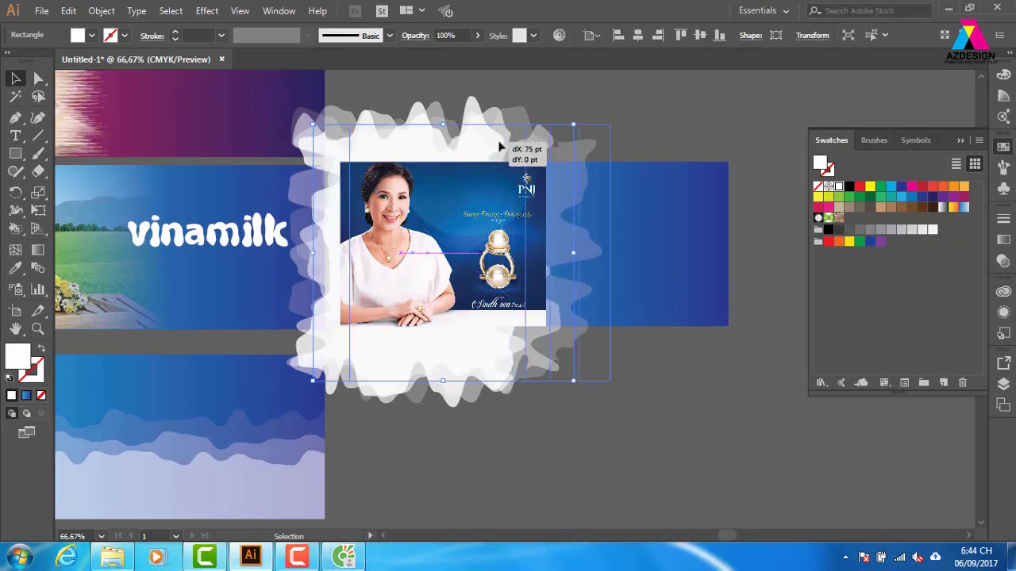
key("Delete")
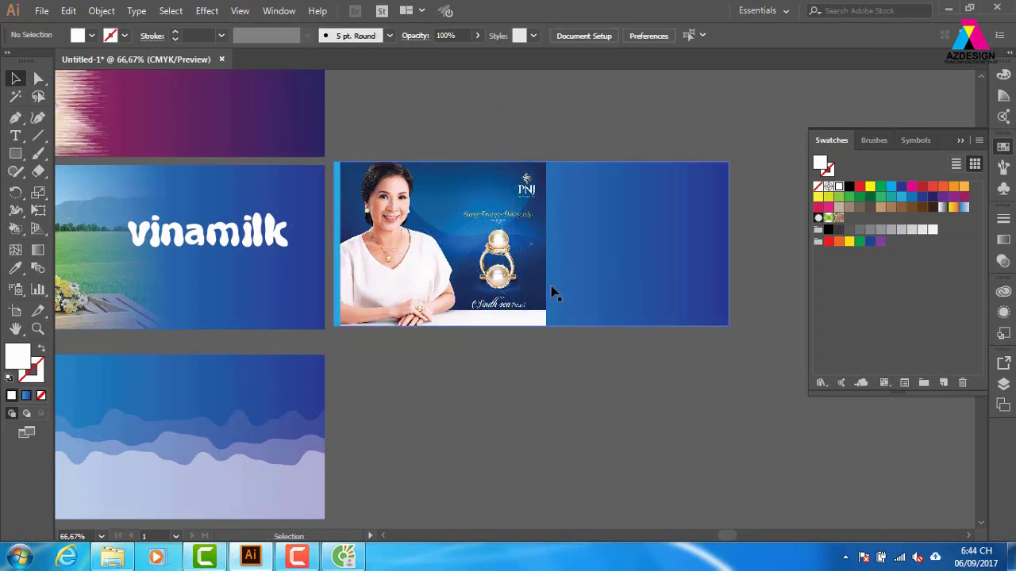
Create an opacity mask on the photo with the splash shapes pasted in.
left_click(493, 264)
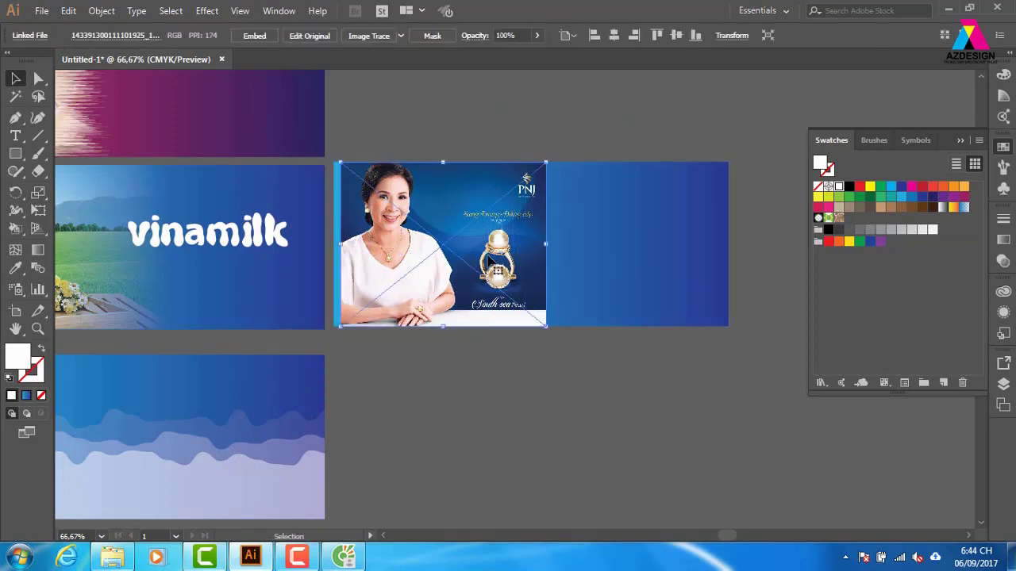
left_click(1003, 260)
left_click(899, 279)
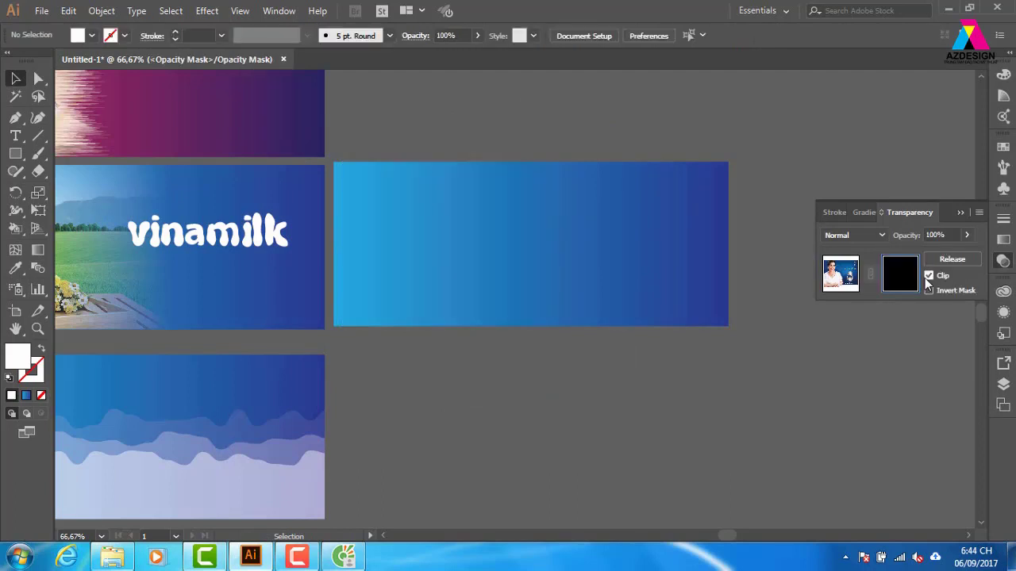
key("ctrl+f")
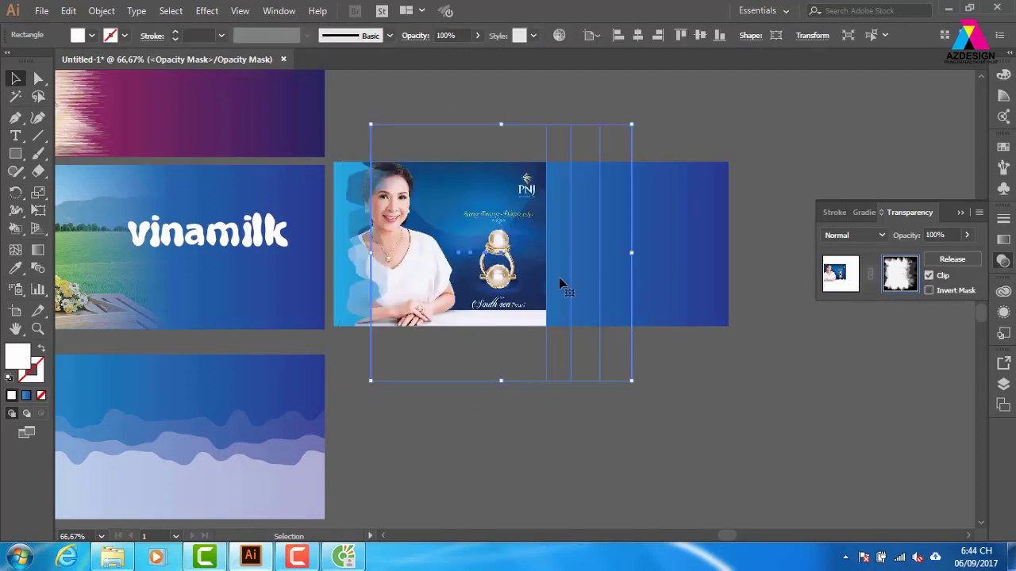
Shift the mask shapes left over the woman and exit mask editing.
left_click_drag(492, 260, 431, 263)
key("ctrl+shift+a")
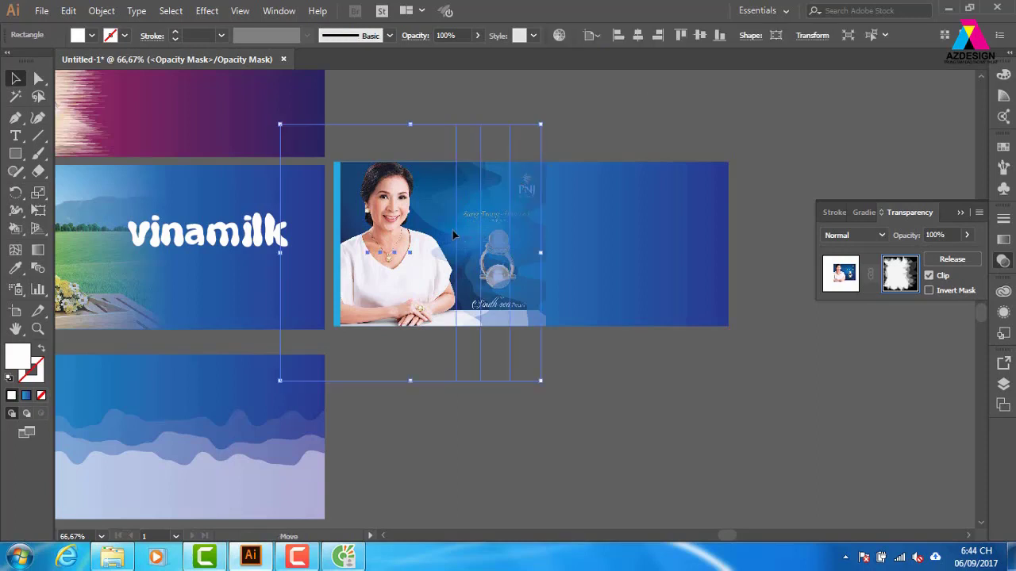
mouse_move(465, 231)
left_mouse_down()
mouse_move(438, 234)
mouse_move(440, 224)
left_mouse_up()
left_click(624, 129)
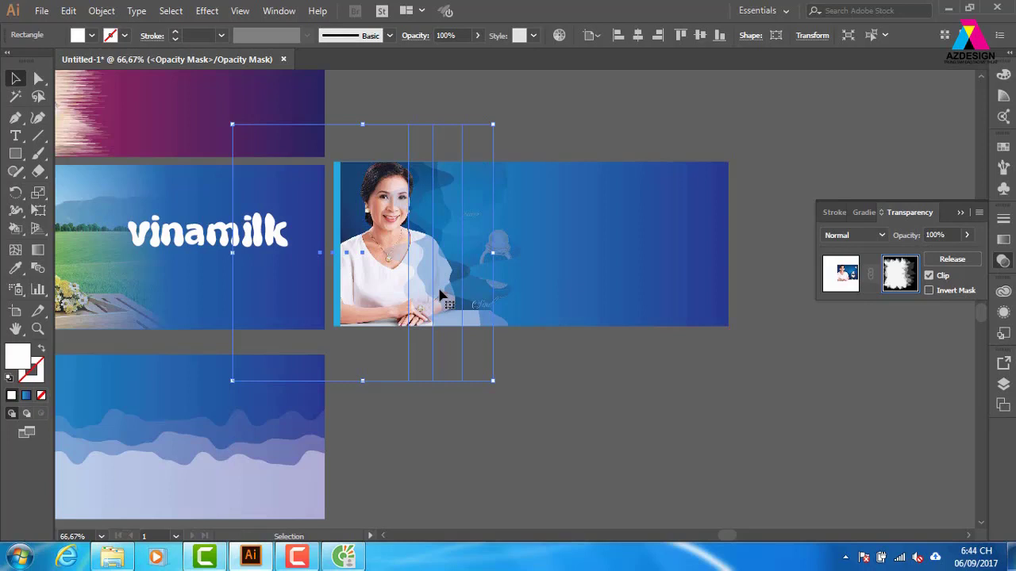
left_click(840, 273)
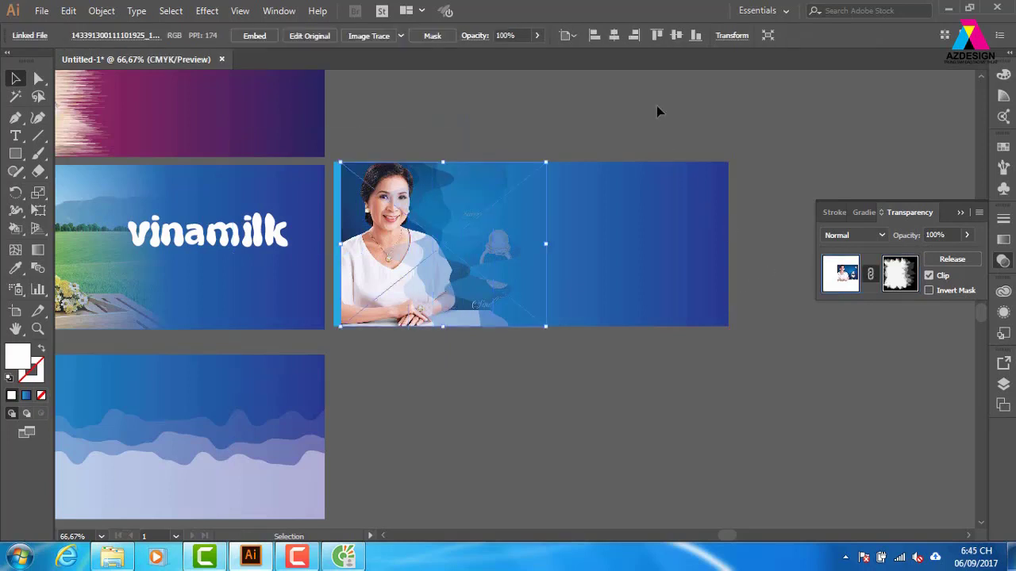
Fill the background rectangle with dark navy sampled from the photo using the Eyedropper.
left_click(675, 240)
key("i")
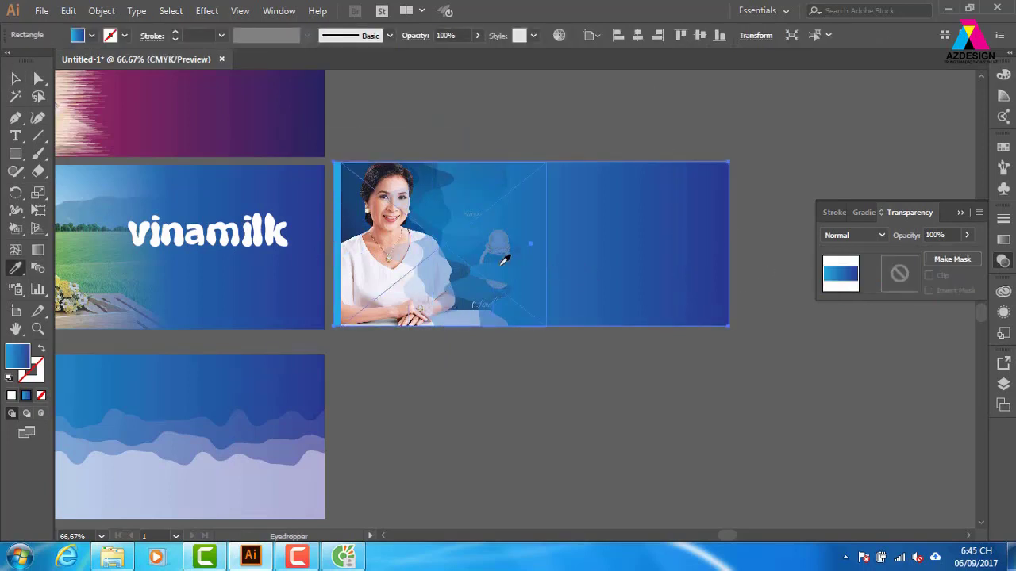
left_click(403, 245)
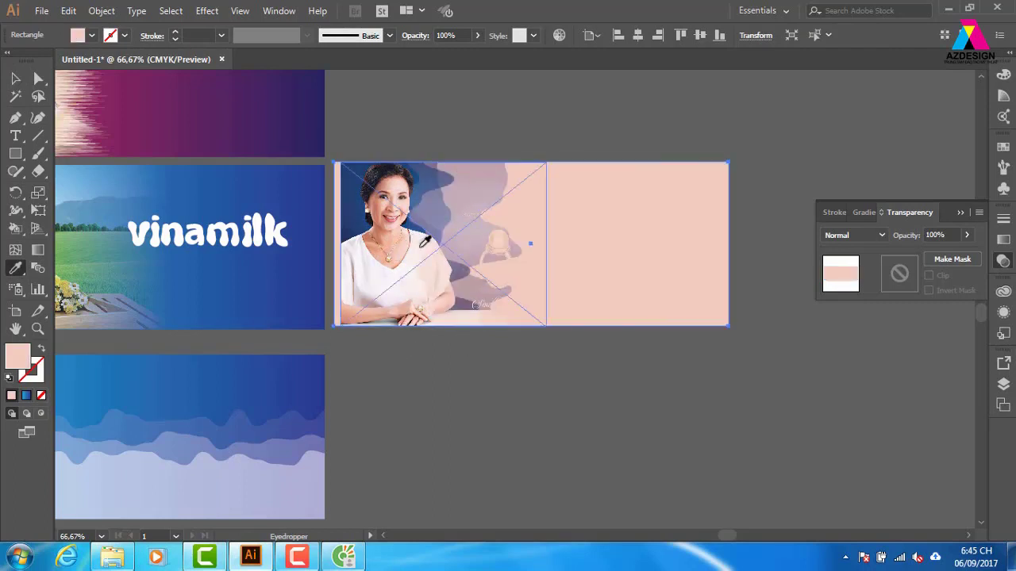
left_click(353, 229)
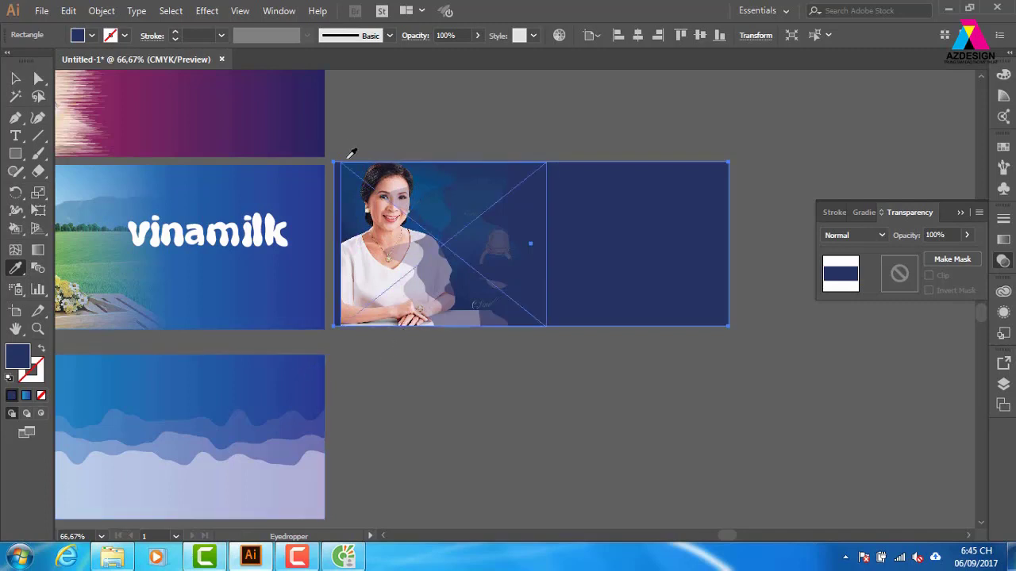
key("z")
left_click_drag(328, 149, 757, 356)
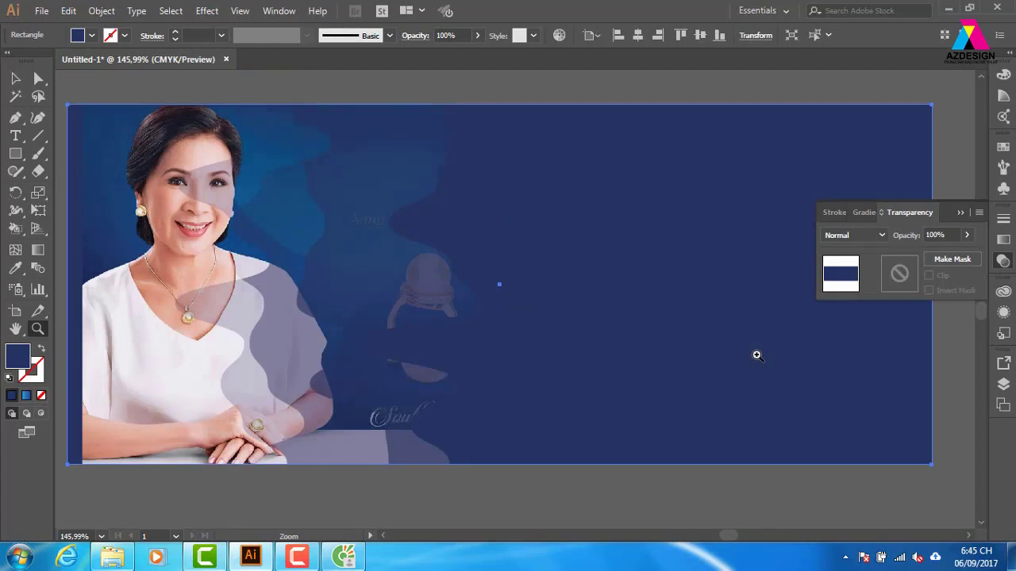
left_click(756, 355, "ctrl")
key("ctrl+minus")
key("ctrl+minus")
key("ctrl+minus")
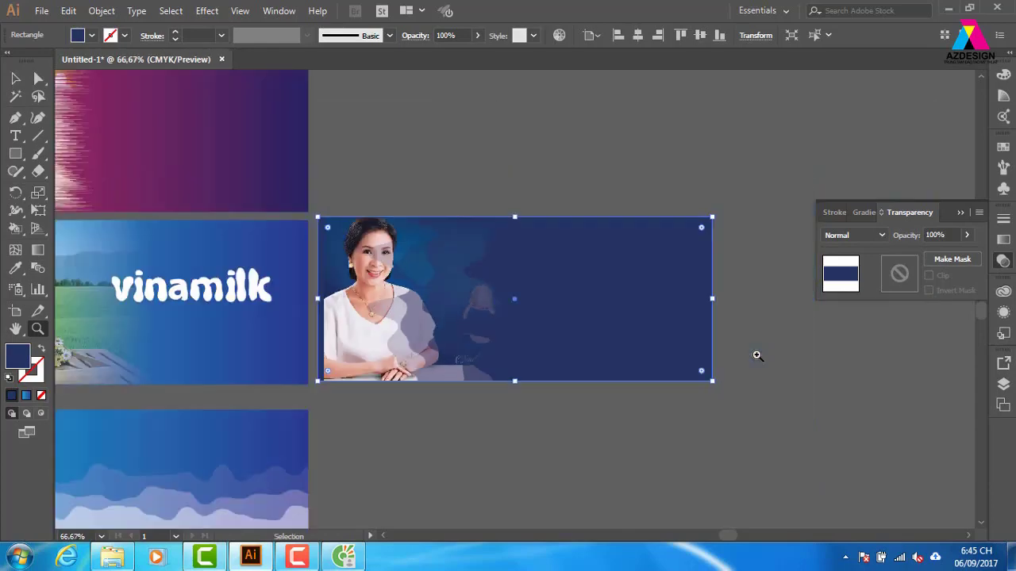
key("ctrl+minus")
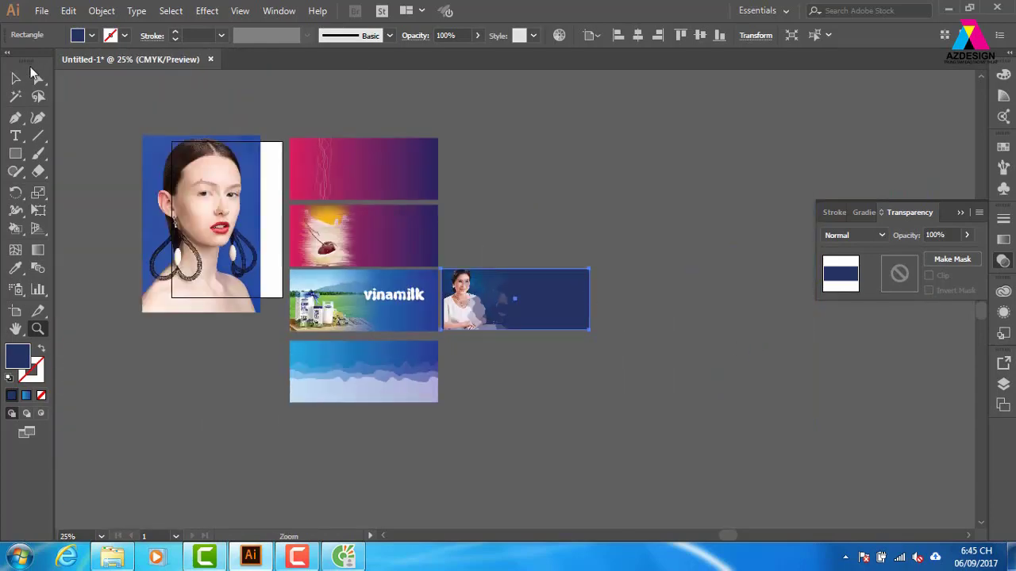
Duplicate the top pink gradient rectangle to its right.
key("v")
left_click(536, 234)
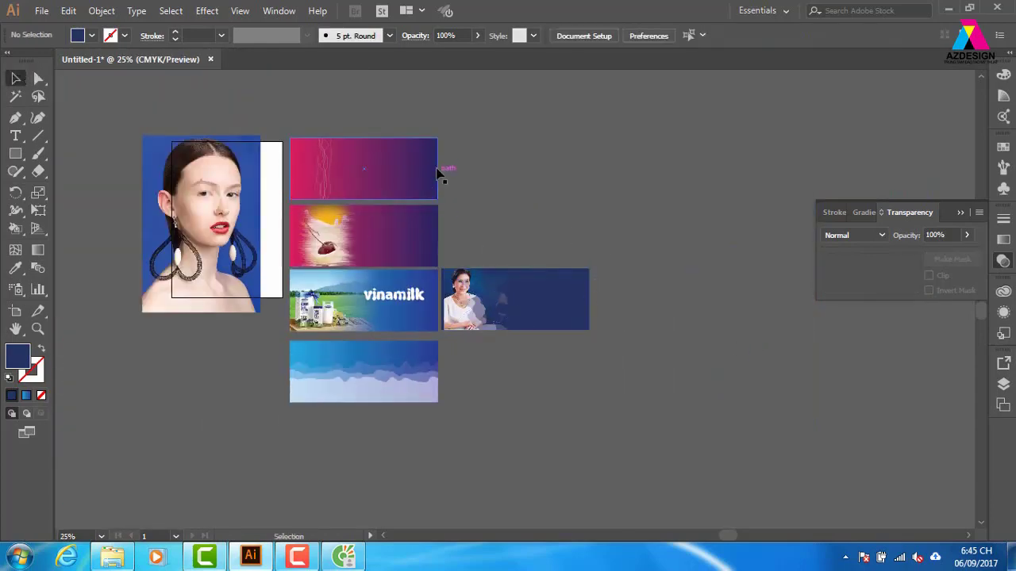
left_click(427, 169)
mouse_move(427, 169)
left_mouse_down()
mouse_move(648, 164)
mouse_move(602, 169)
left_mouse_up()
left_click(601, 212)
Draw a large white circle over the copy's left end.
key("z")
left_click_drag(601, 211, 671, 317)
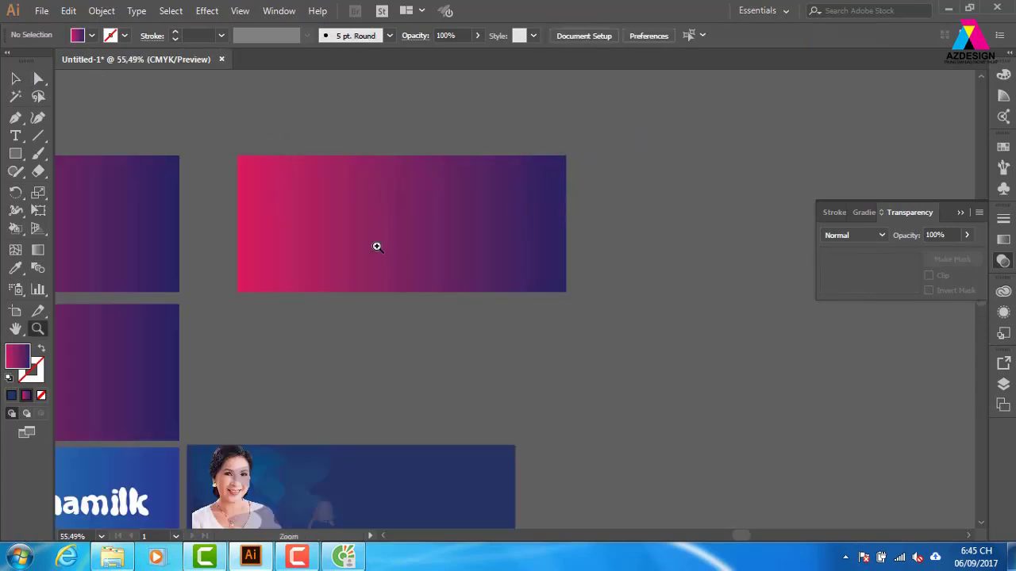
left_click_drag(15, 154, 50, 193)
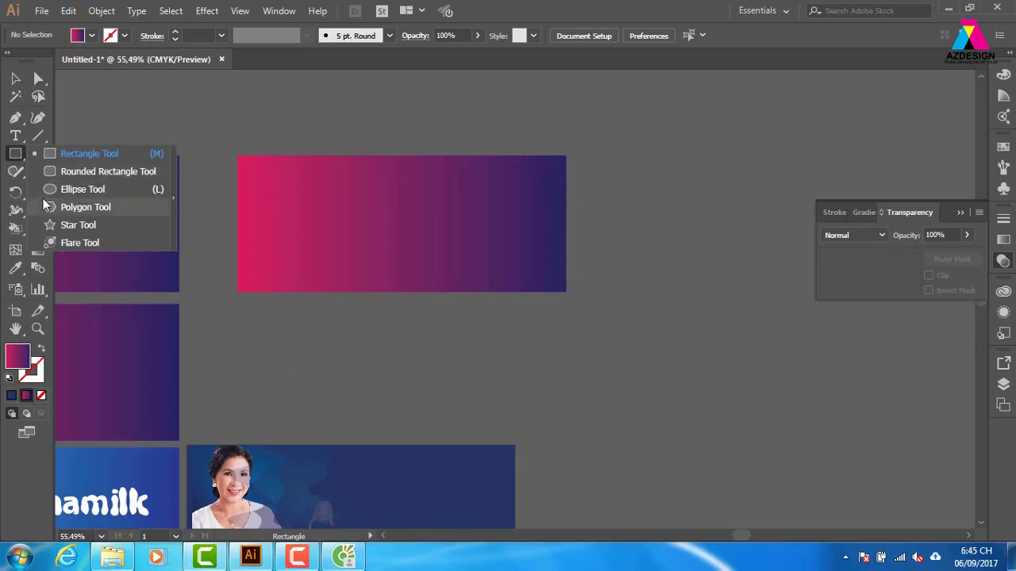
left_click_drag(261, 212, 364, 293)
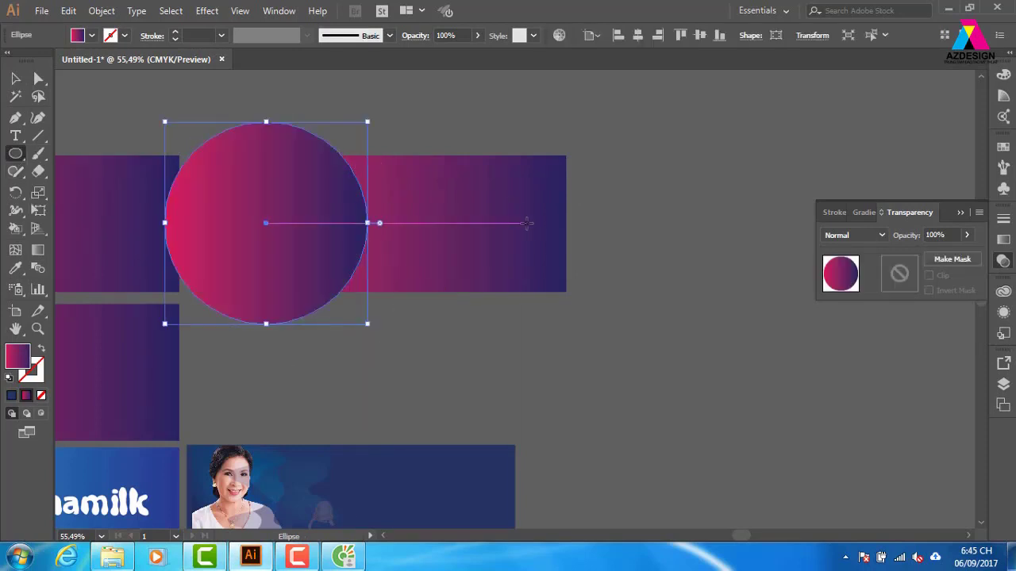
left_click(1003, 148)
left_click(840, 188)
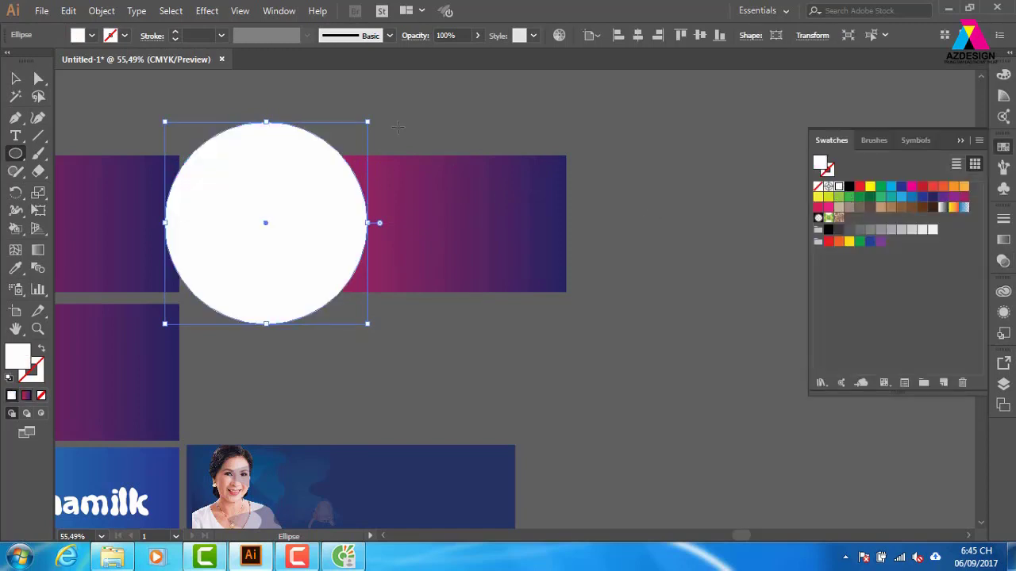
Roughen the white circle at Size 3%, Detail 2 with Smooth points.
left_click(207, 10)
mouse_move(252, 131)
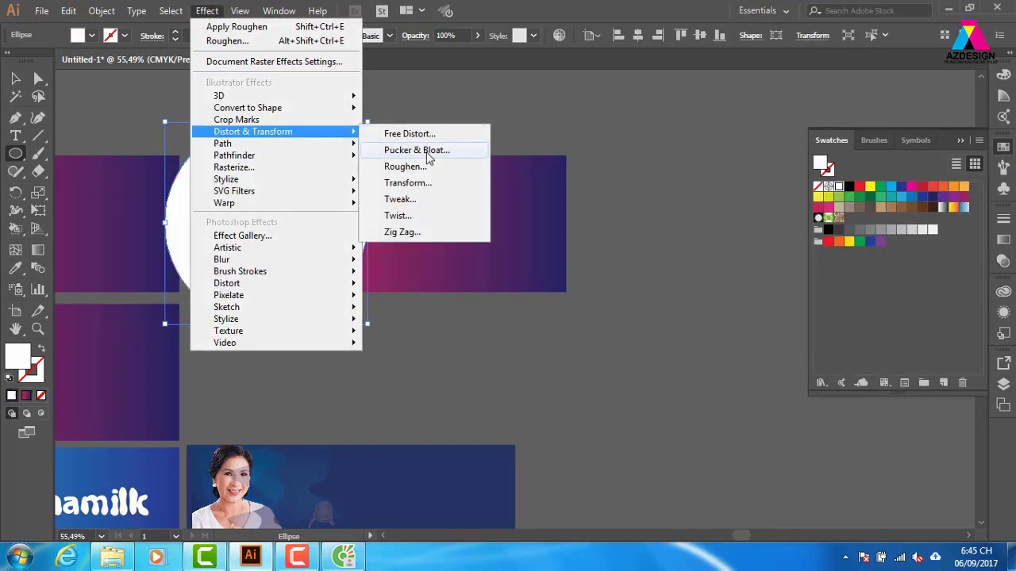
left_click(425, 166)
left_click(745, 216)
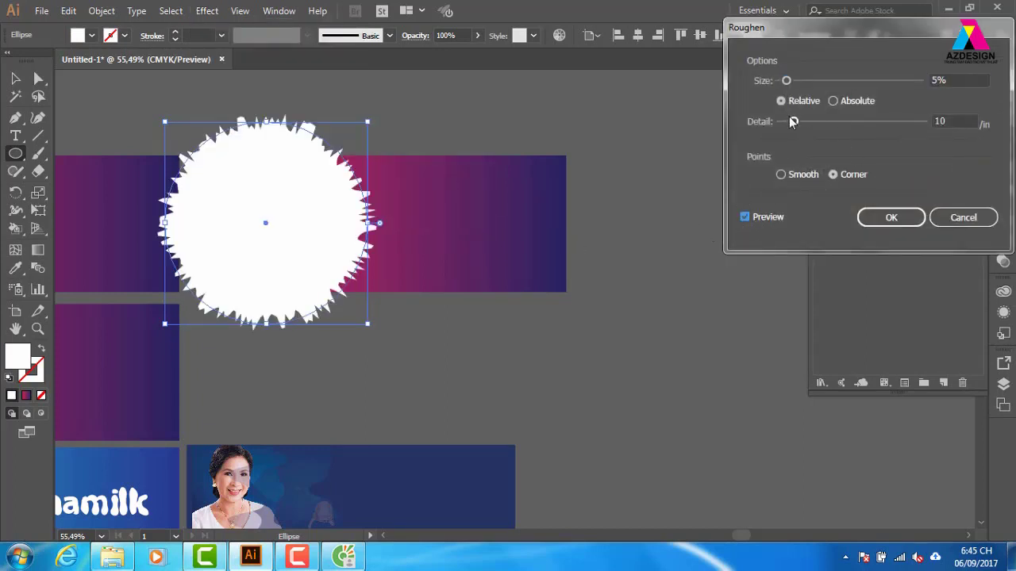
left_click_drag(786, 80, 808, 80)
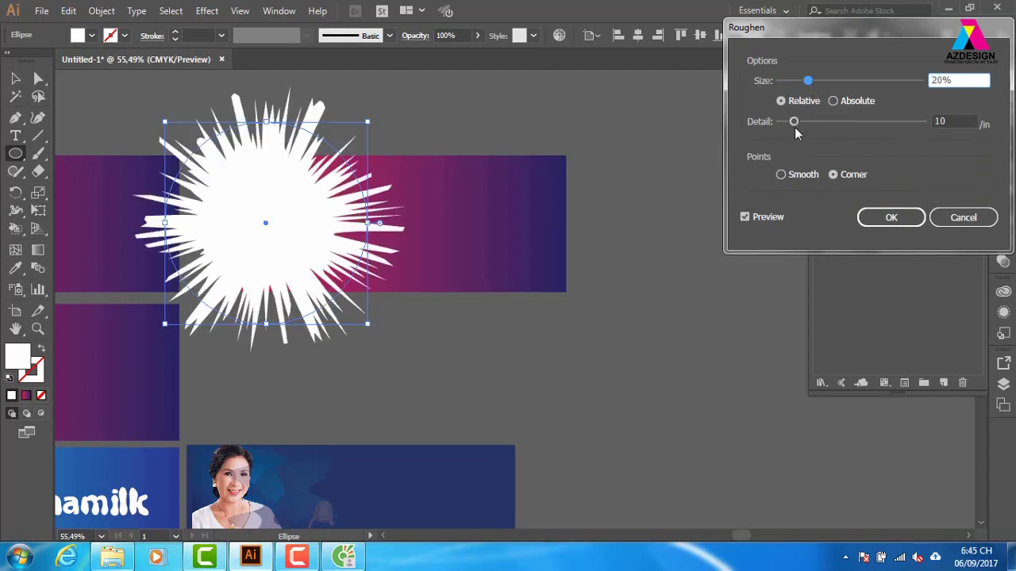
left_click_drag(794, 121, 784, 127)
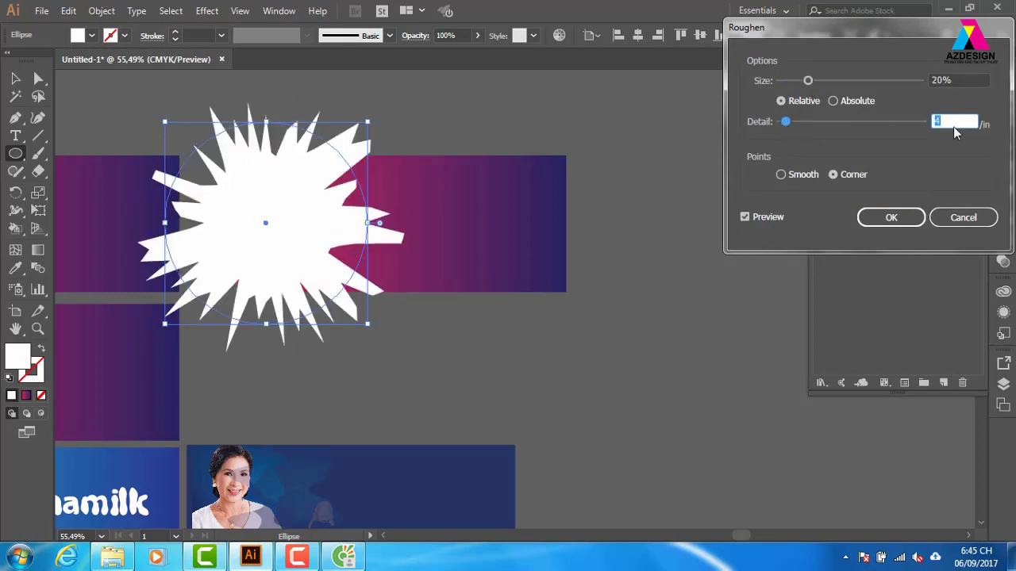
type("2")
key("Tab")
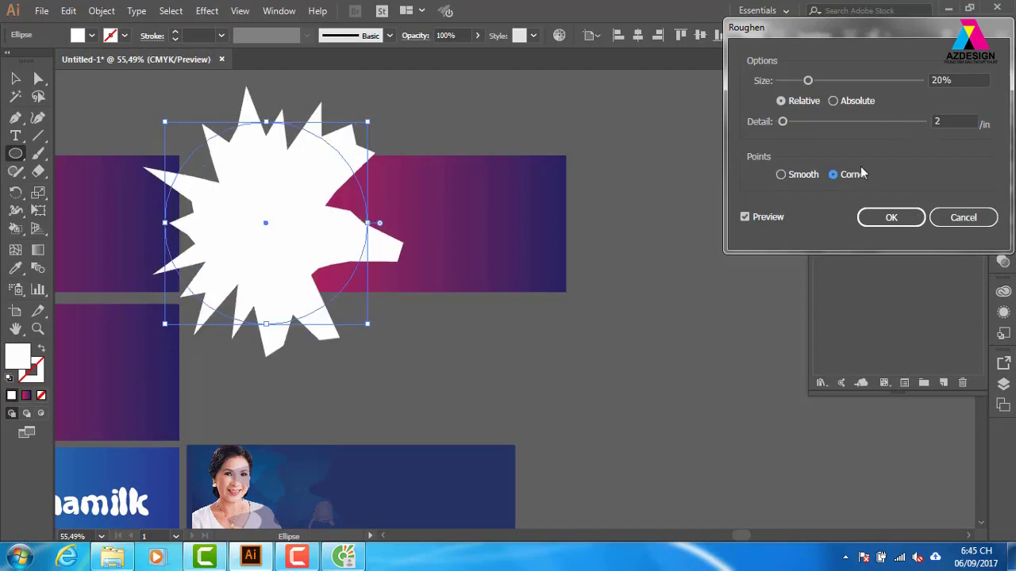
left_click(782, 175)
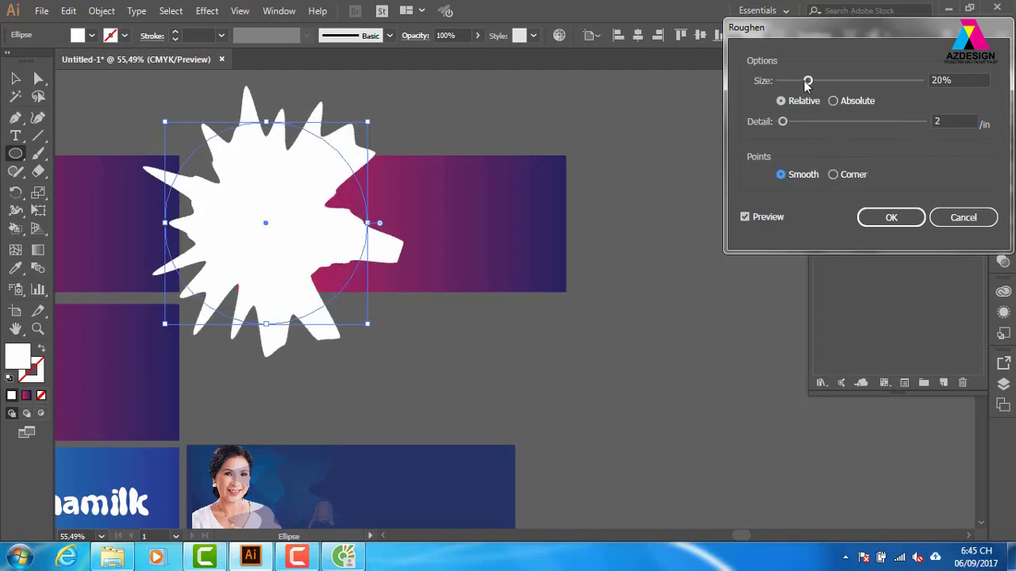
left_click_drag(806, 80, 784, 85)
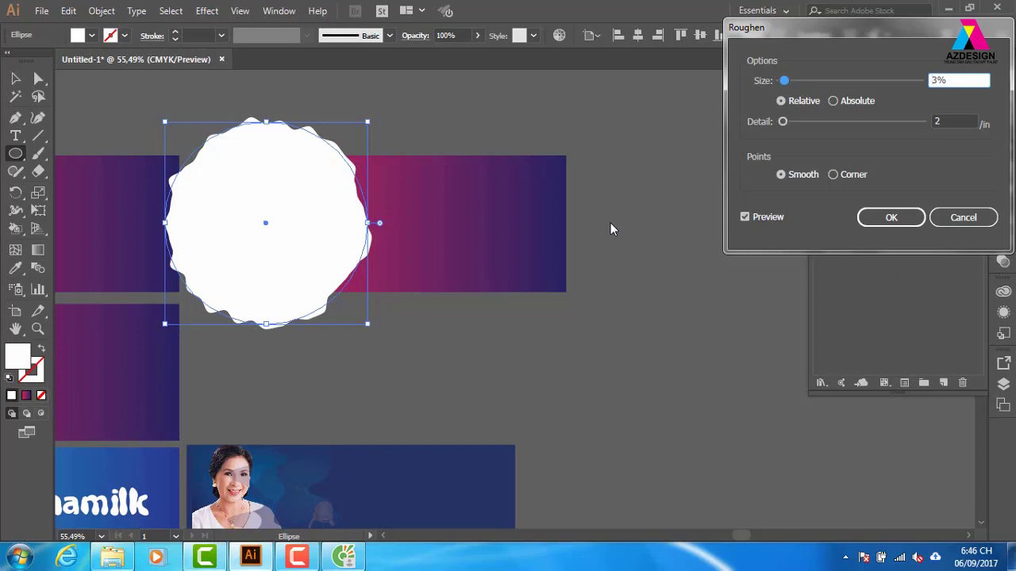
left_click(891, 216)
left_click(185, 183)
Close the ellipse dialog and set the wavy white circle to 80% opacity.
left_click(542, 304)
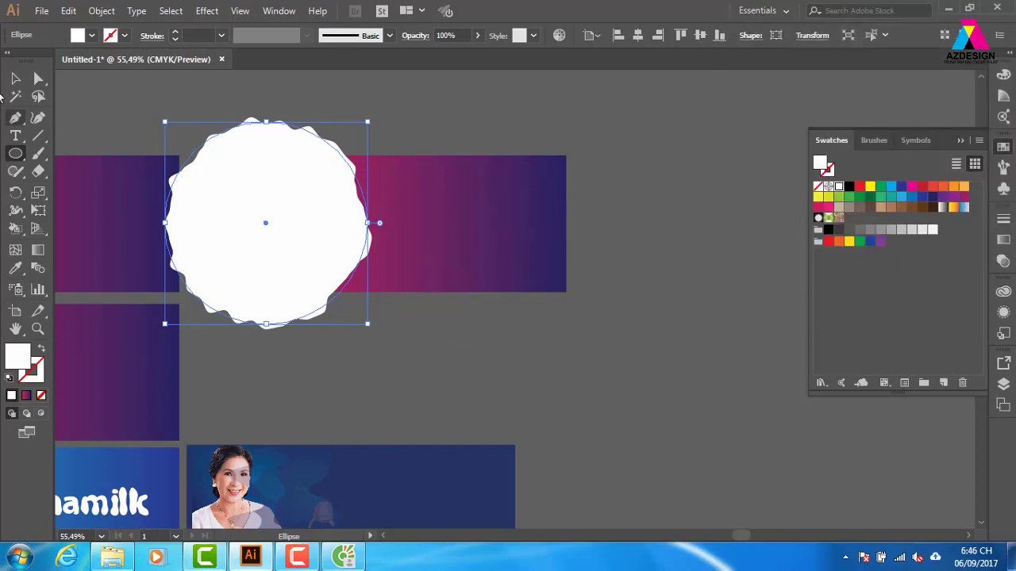
left_click(15, 79)
left_click(460, 125)
left_click(309, 181)
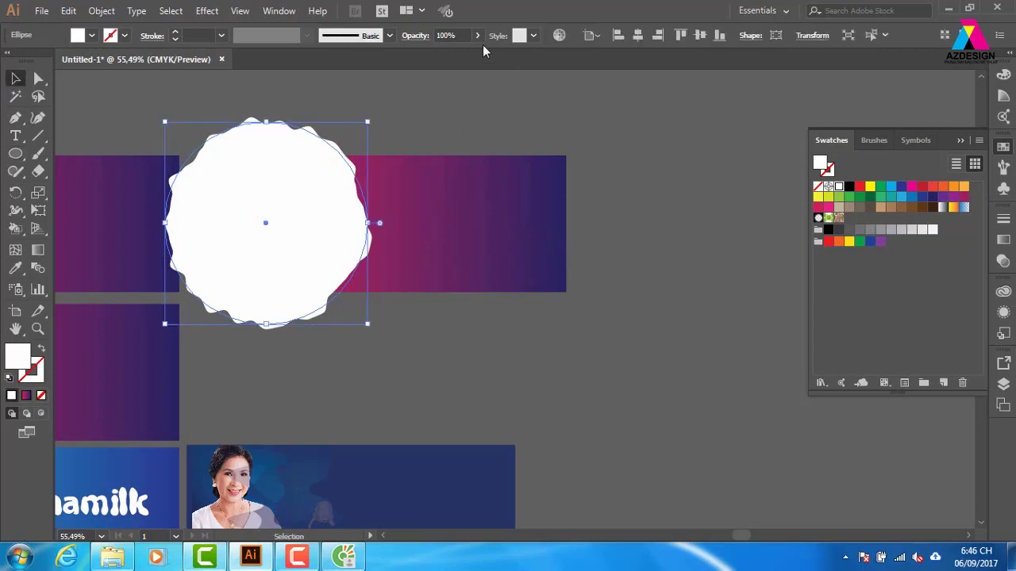
left_click(446, 36)
type("80")
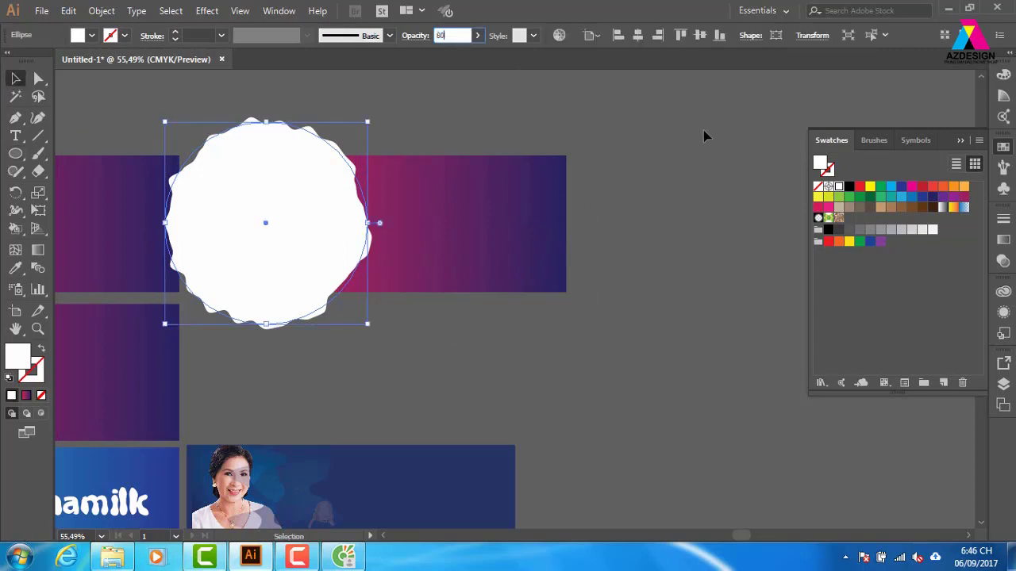
key("Return")
Enlarge the wavy white circle about its centre.
left_click(524, 149)
left_click(304, 241)
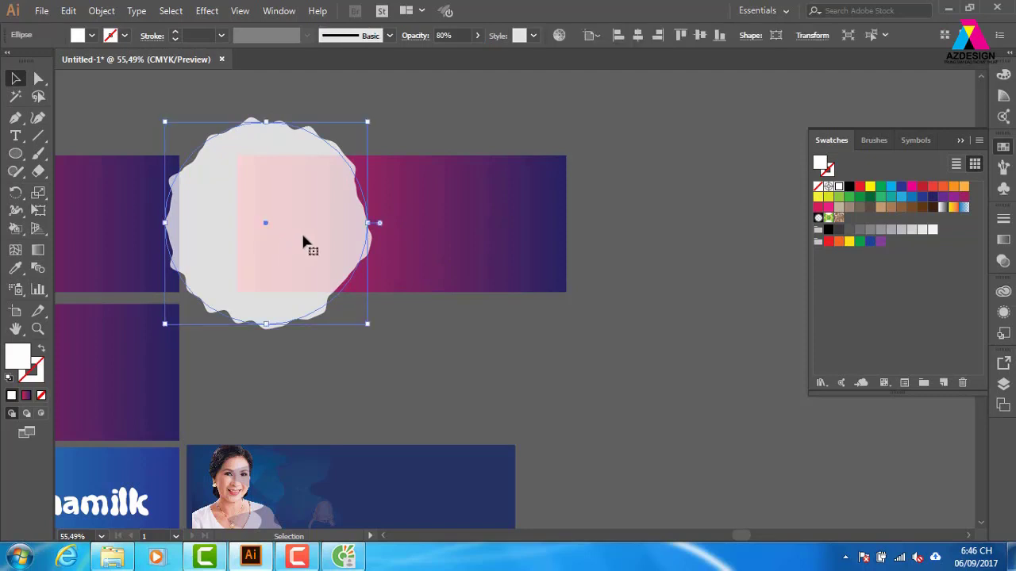
key("a")
key("v")
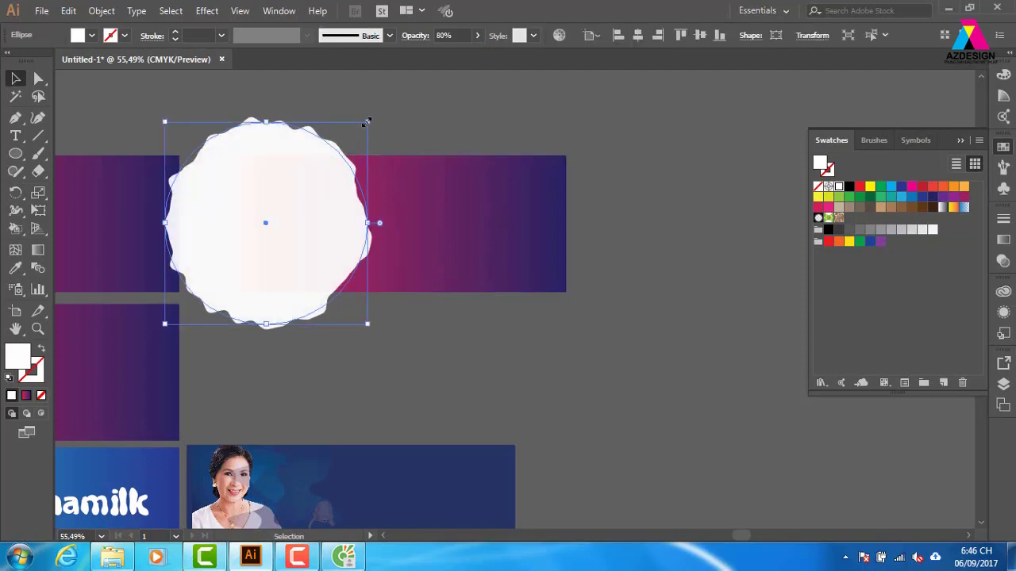
mouse_move(366, 121)
left_mouse_down()
mouse_move(382, 108)
mouse_move(425, 163)
left_mouse_up()
left_click(722, 309)
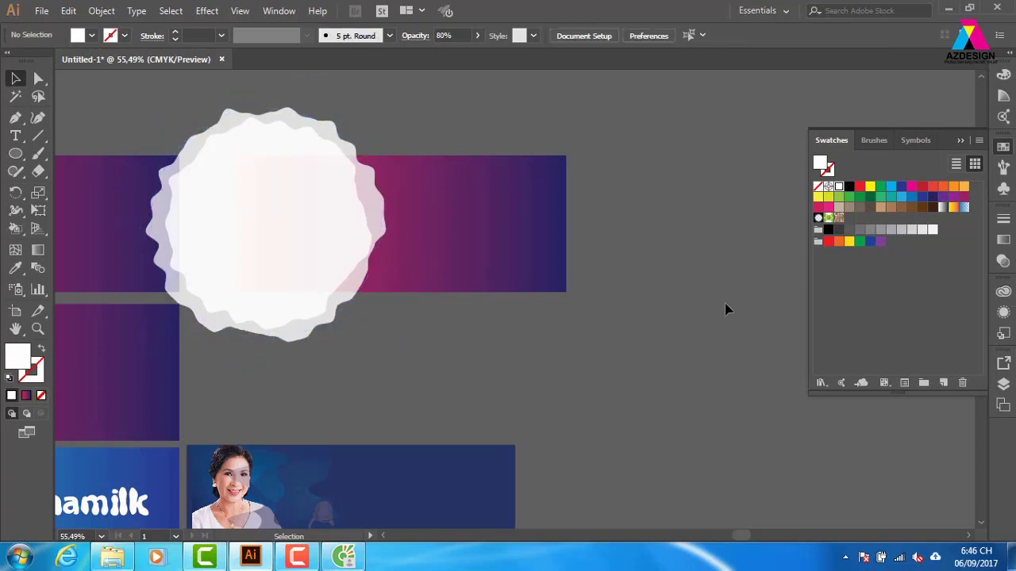
Lower the outer wavy circle's opacity to 60%.
left_click(378, 202)
left_click_drag(454, 35, 412, 35)
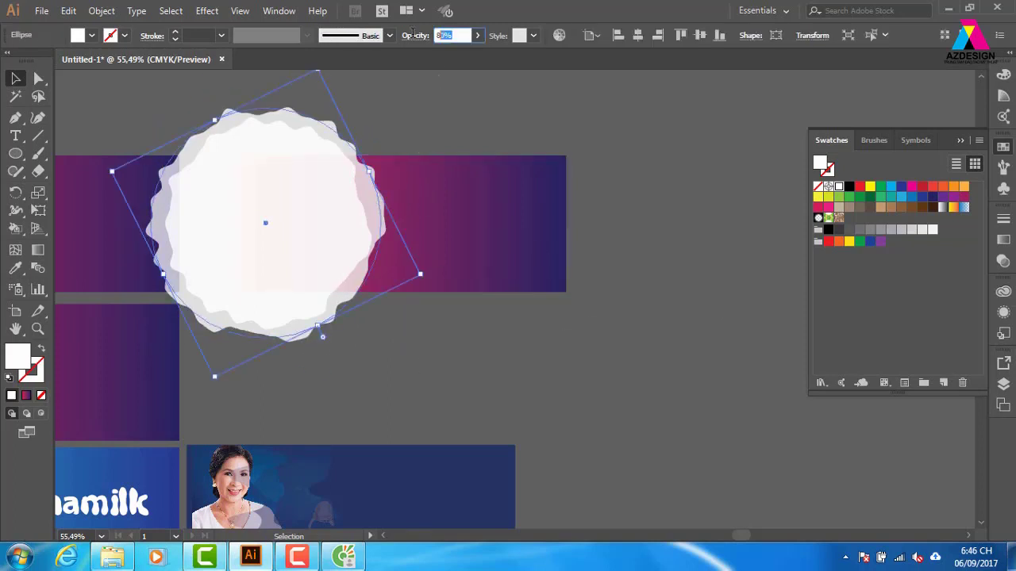
type("60")
key("Return")
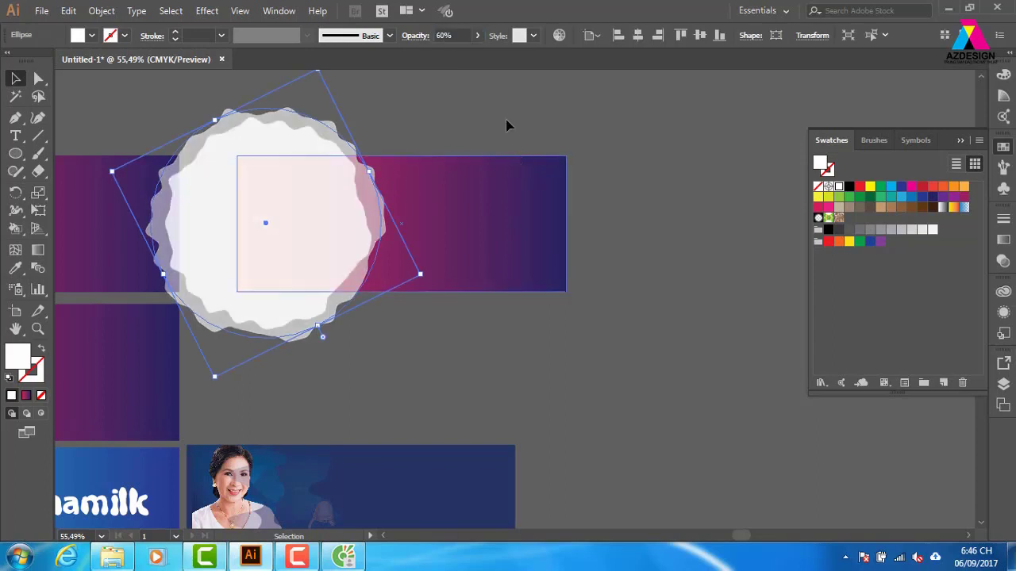
Enlarge the faded wavy circle further about its centre.
left_click(507, 125)
key("a")
left_click(376, 199)
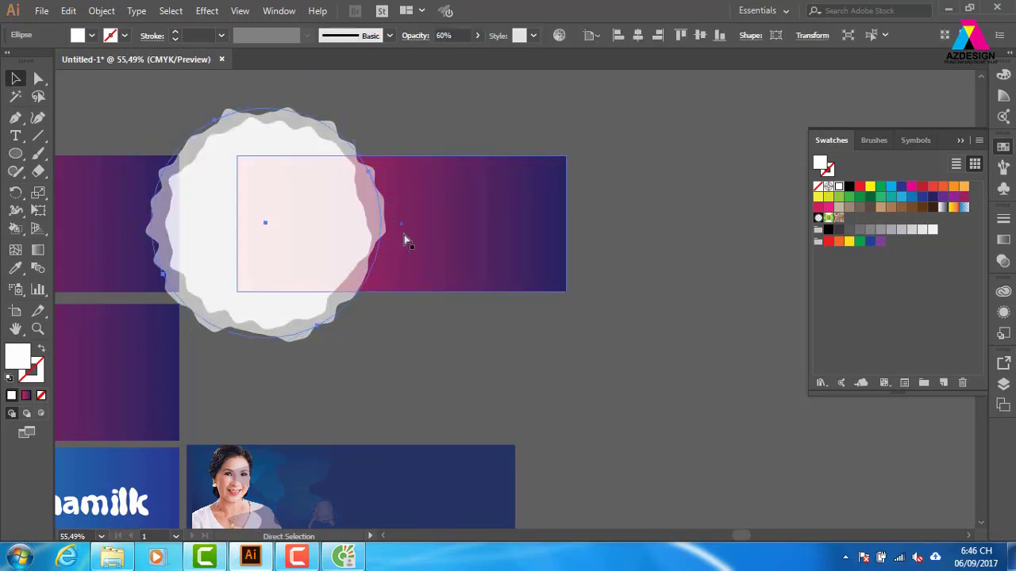
key("v")
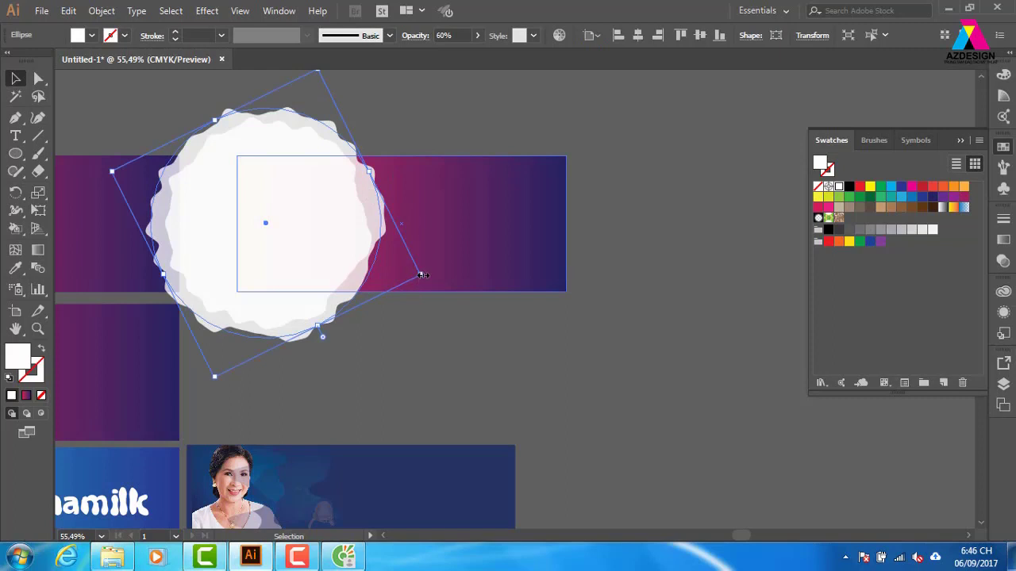
left_click_drag(421, 275, 441, 281)
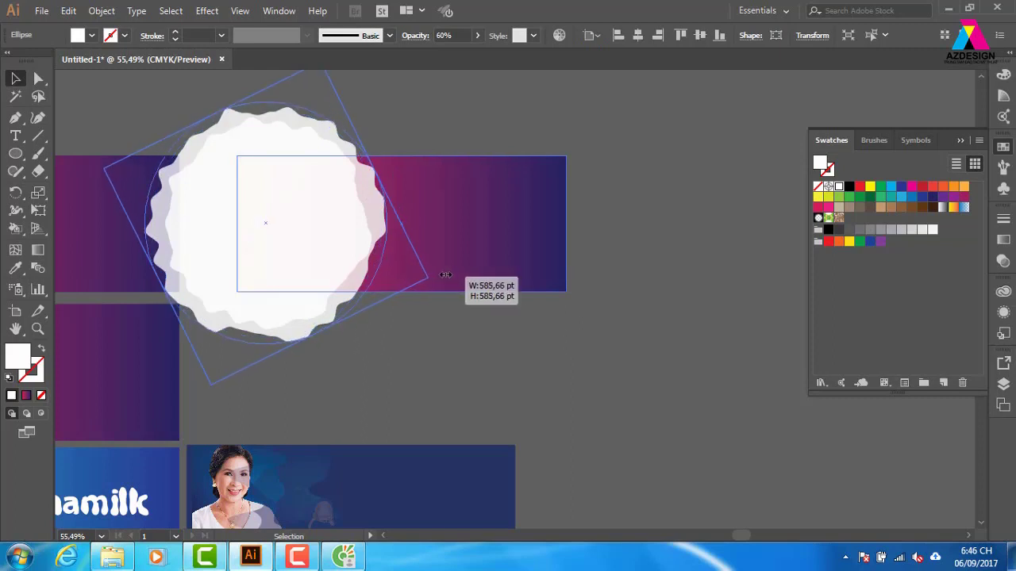
Set the wavy badge shape's opacity to 40%.
left_click(449, 36)
type("4")
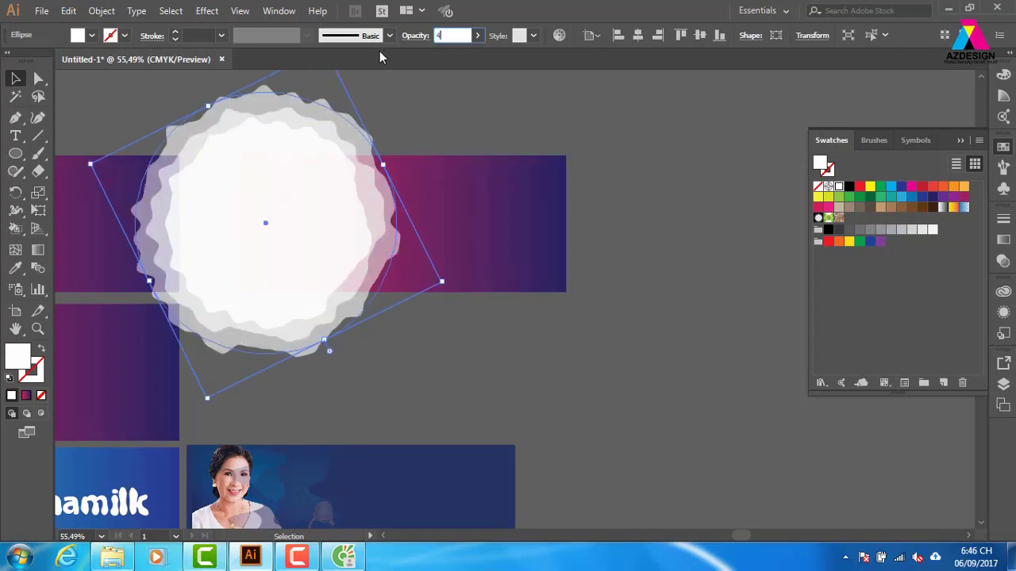
key("BackSpace")
type("0")
key("Return")
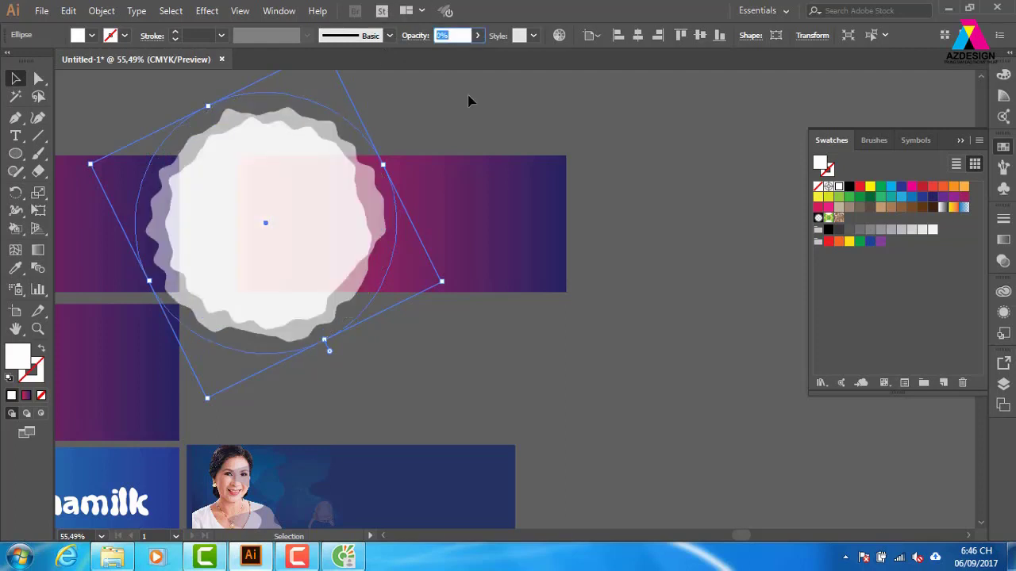
type("40")
key("Return")
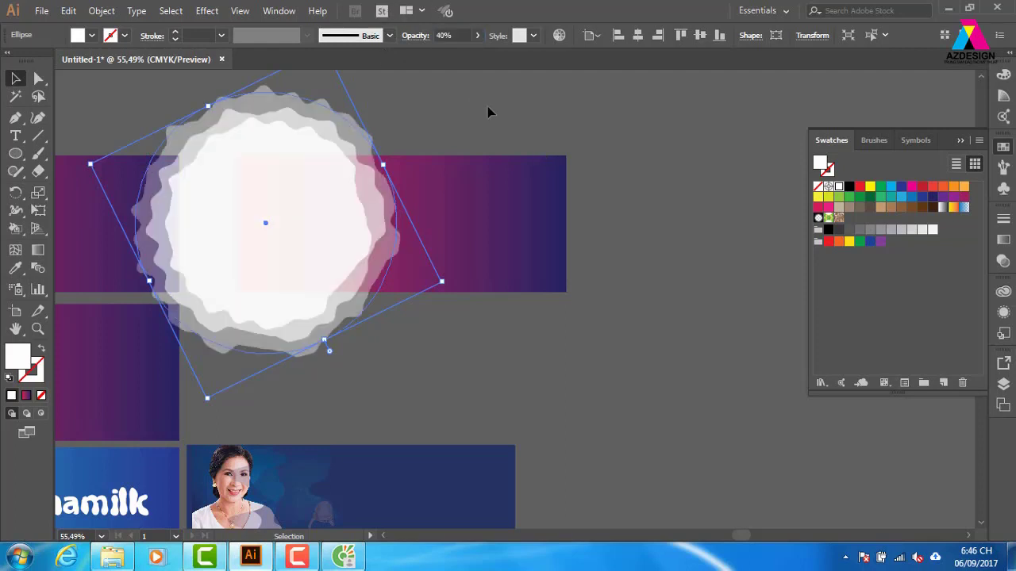
Try enlarging the badge shape, then undo the enlargement.
left_click(487, 106)
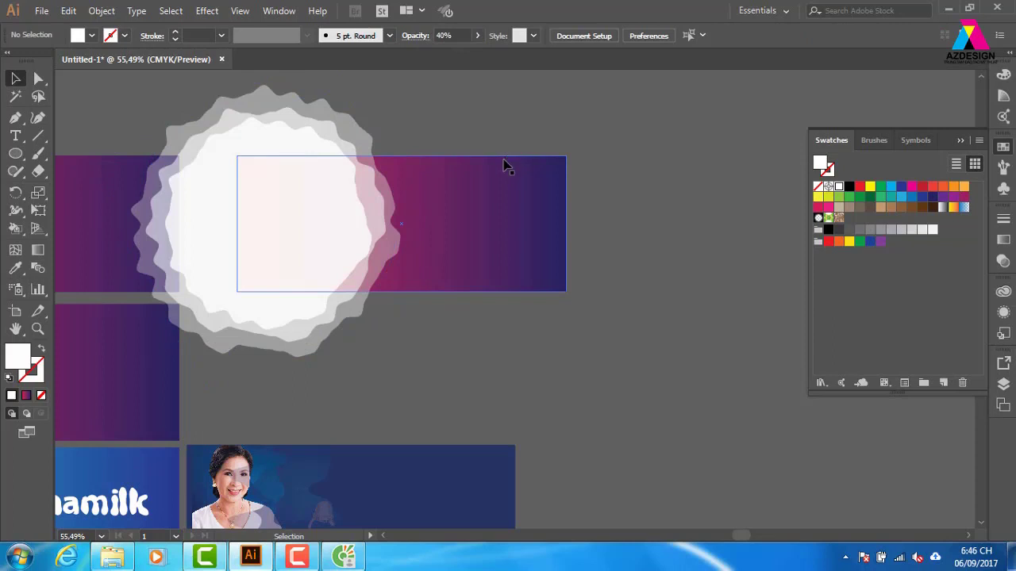
left_click(395, 254)
left_click(476, 272)
left_click(393, 230)
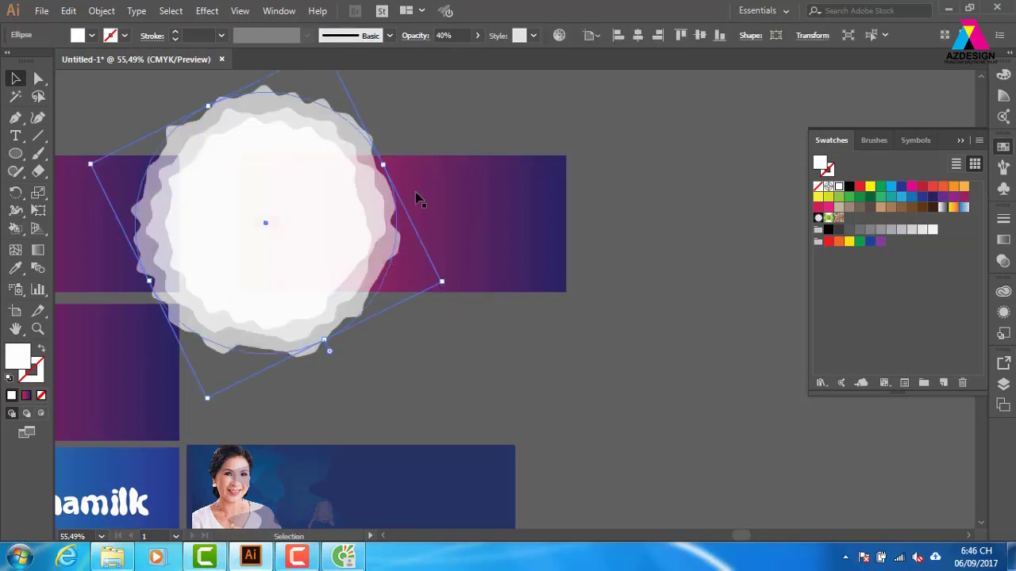
left_click_drag(445, 282, 464, 290)
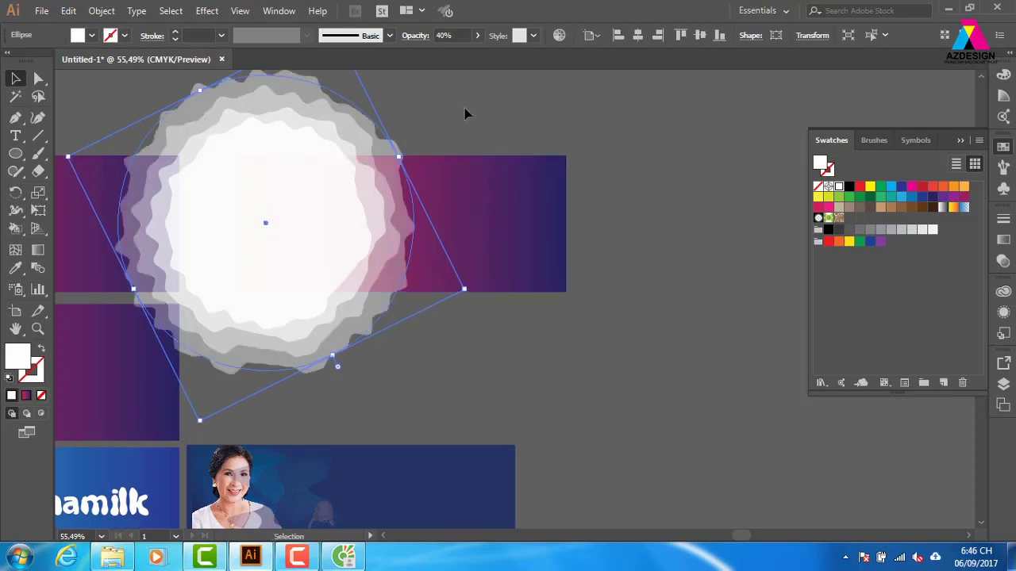
key("ctrl+z")
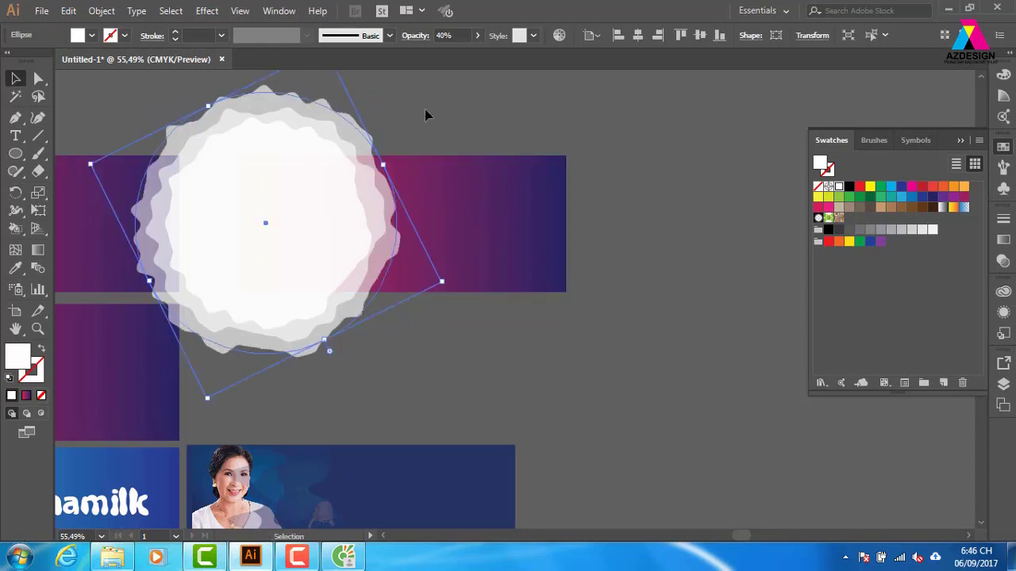
Set the badge shape's blend mode to Overlay in the Transparency panel.
left_click(454, 104)
left_click(248, 133)
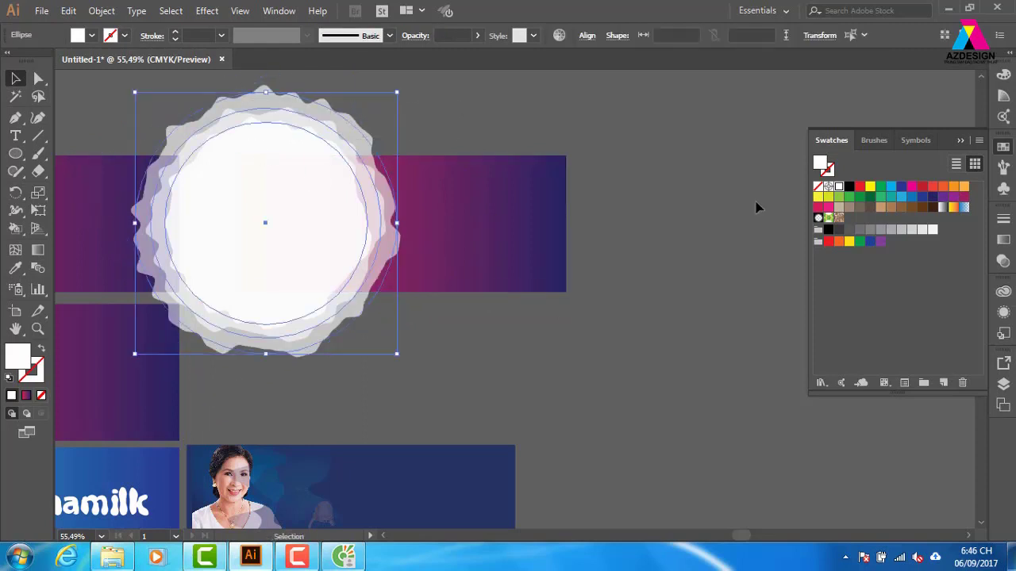
left_click(1003, 261)
left_click(853, 235)
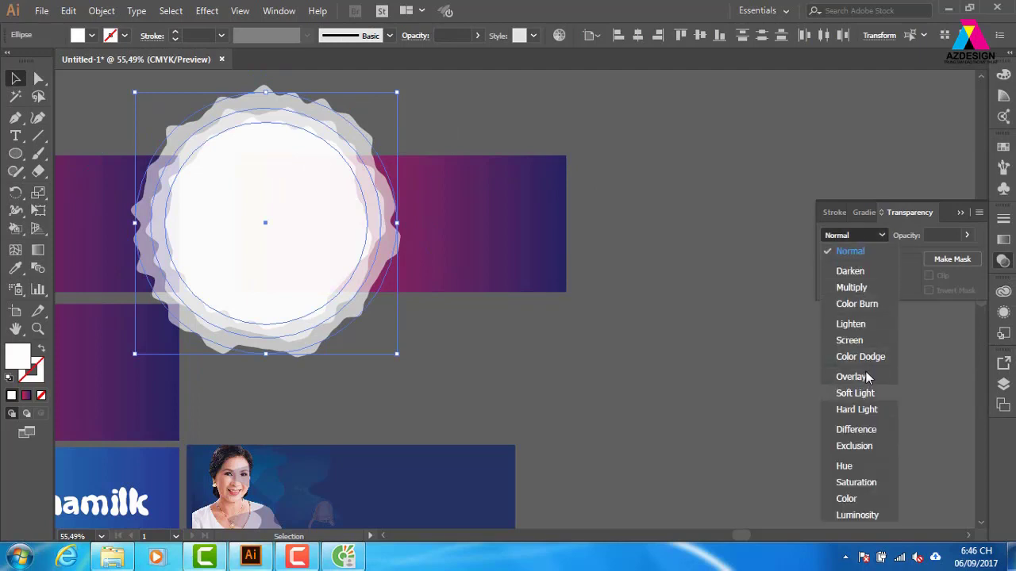
left_click(861, 376)
Zoom in on the gradient banner.
left_click(736, 309)
scroll(630, 279, "left", 3)
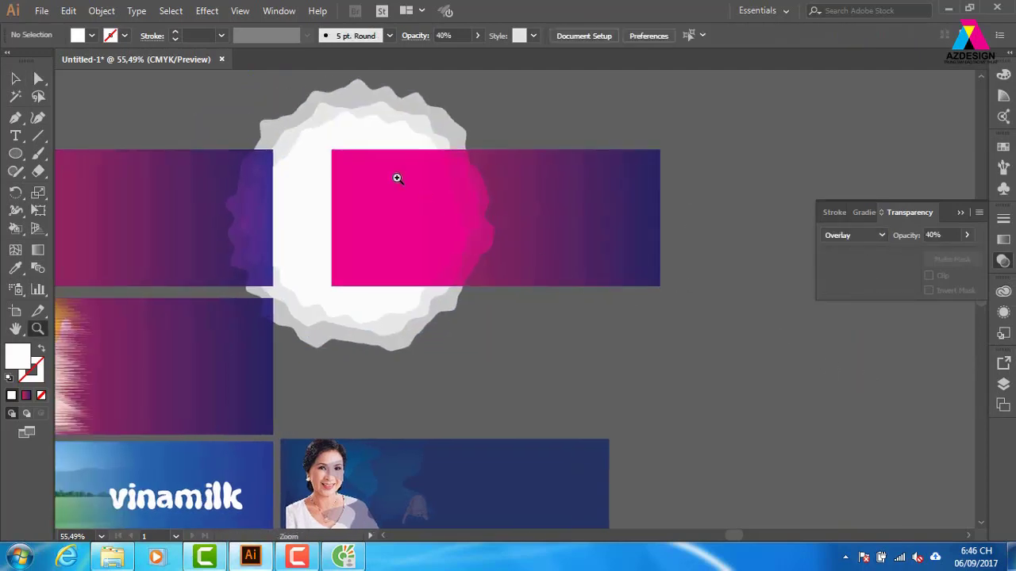
key("z")
left_click(765, 361)
Fill the pink-purple gradient banner rectangle with a solid blue swatch.
key("v")
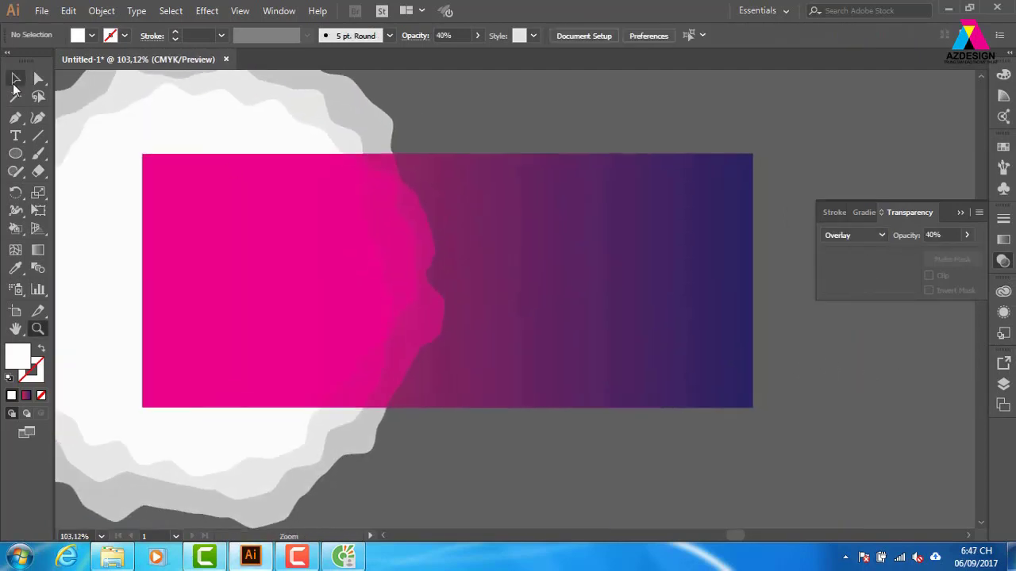
left_click(595, 325)
left_click(1003, 147)
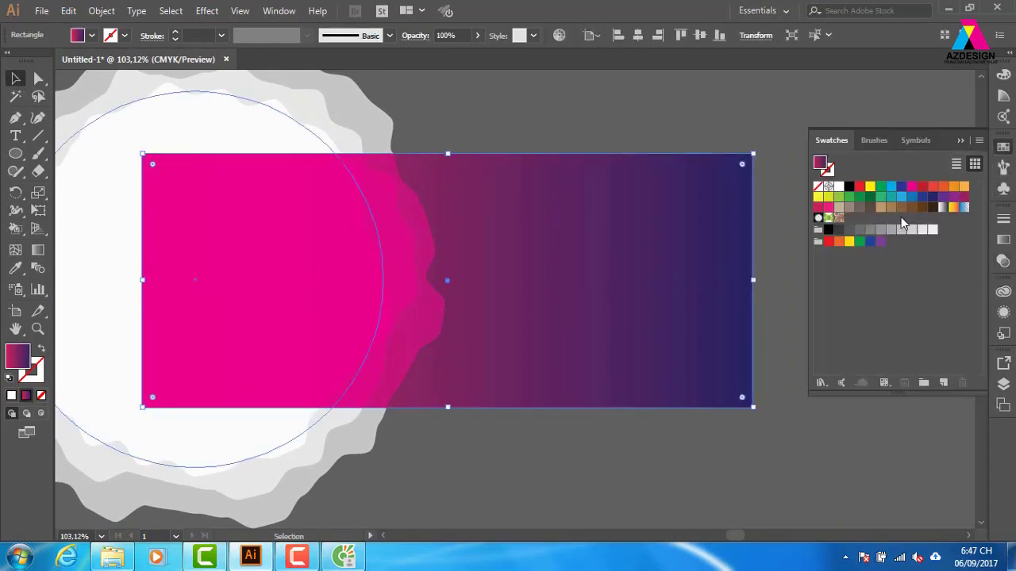
left_click(911, 197)
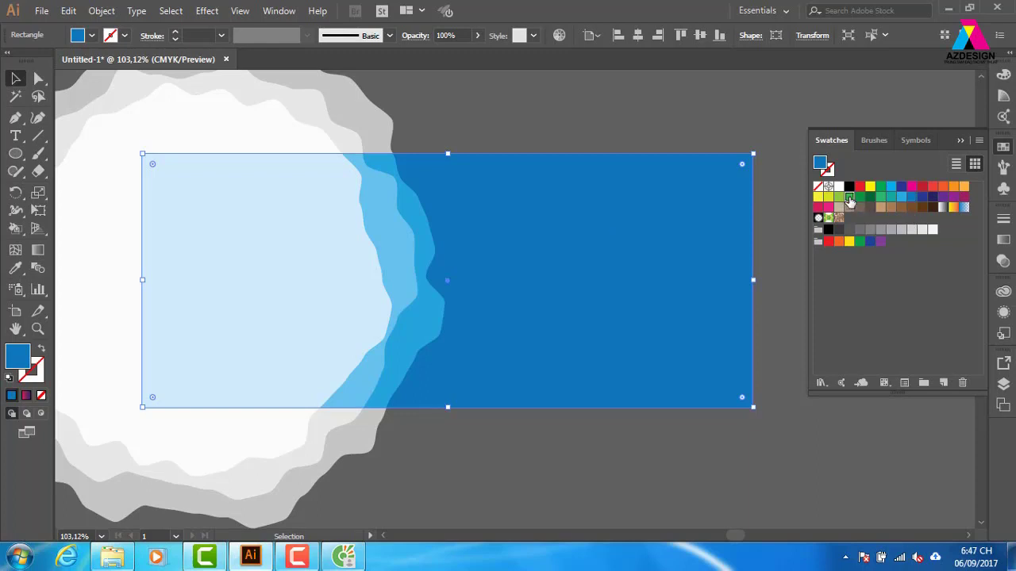
left_click(849, 199)
left_click(860, 197)
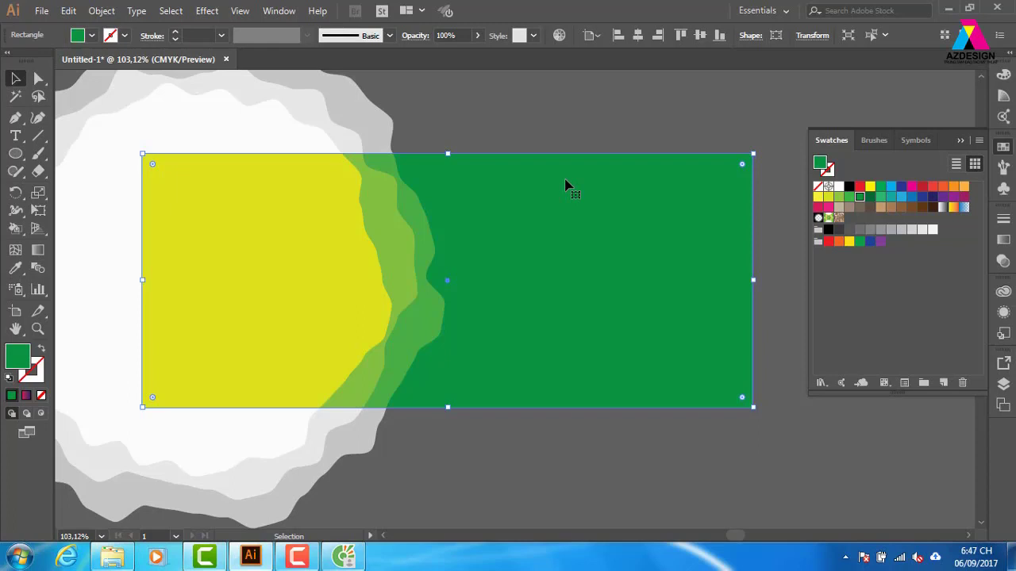
left_click(911, 196)
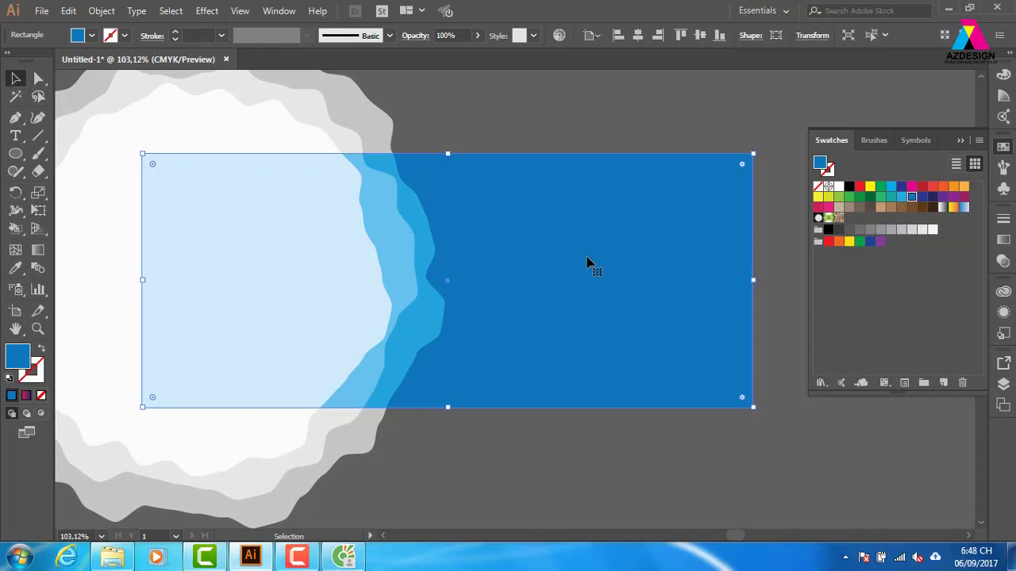
key("ctrl+v")
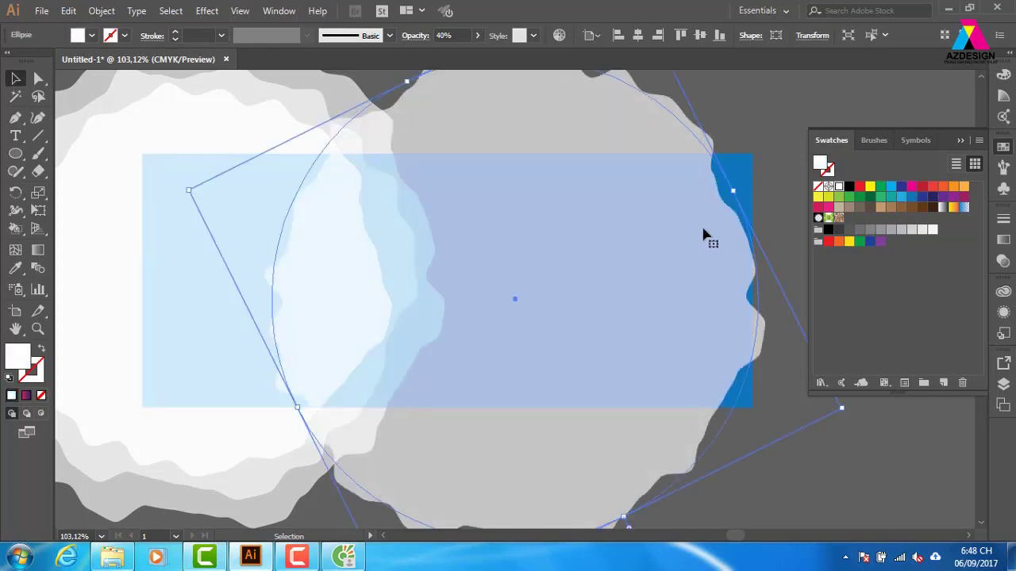
key("ctrl+z")
key("ctrl+z")
key("ctrl+z")
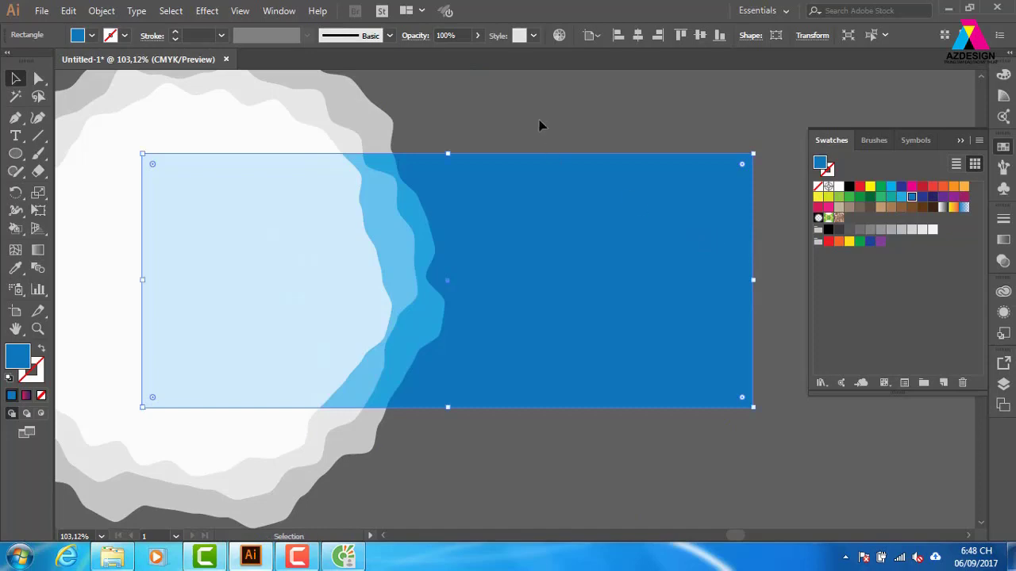
left_click(541, 123)
key("ctrl+minus")
key("ctrl+minus")
key("ctrl+minus")
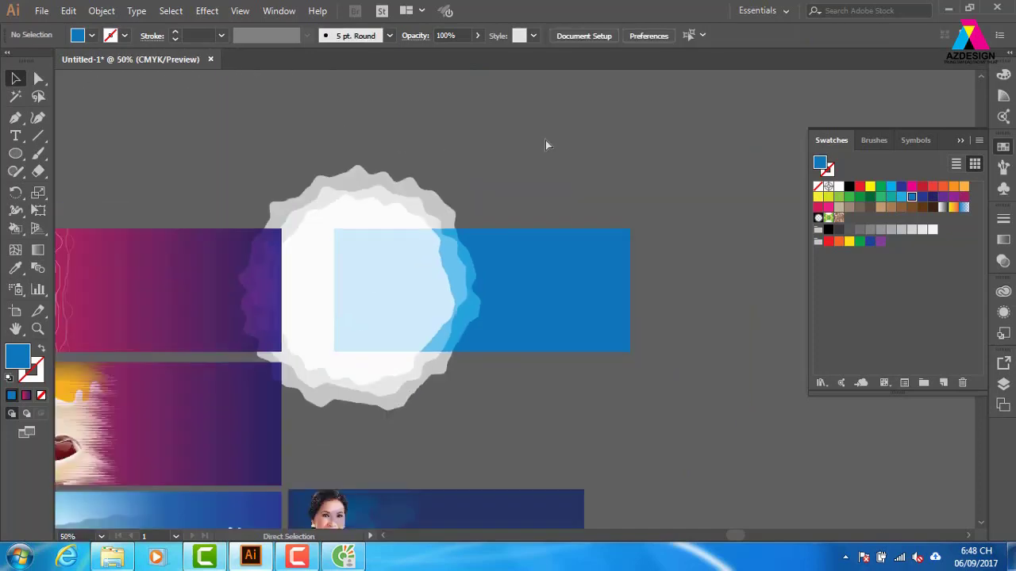
left_click_drag(379, 291, 645, 220)
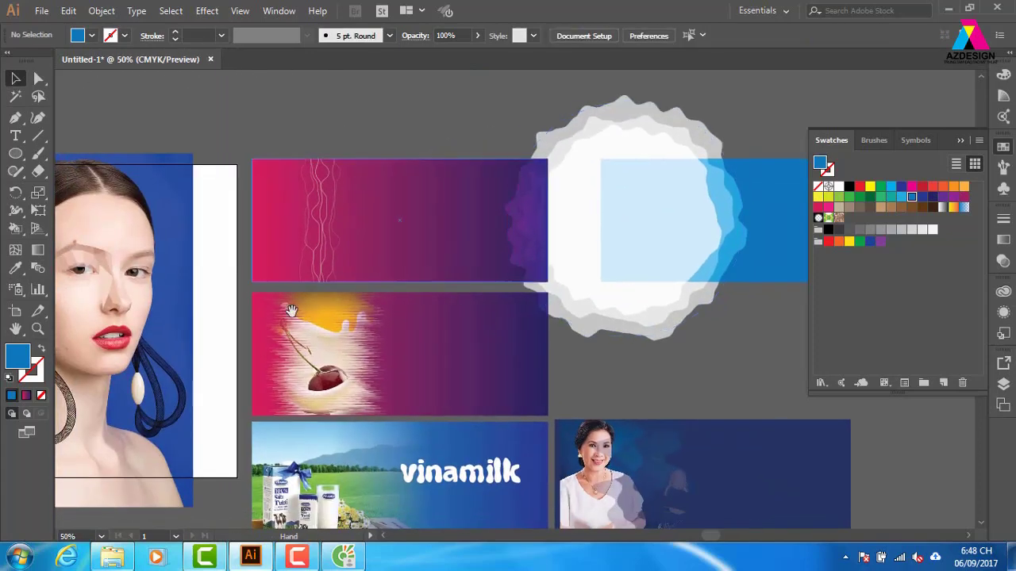
left_click_drag(292, 312, 378, 260)
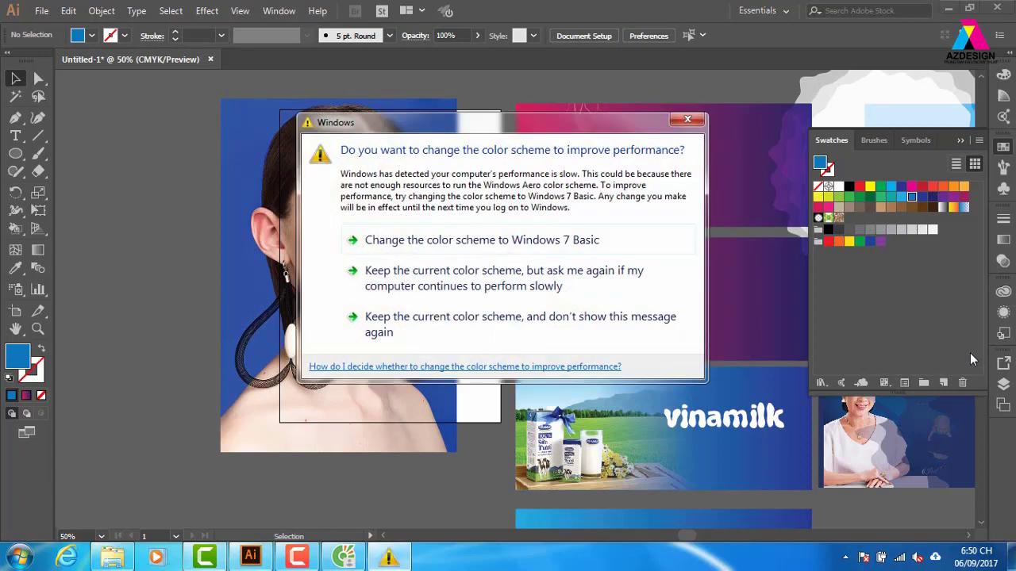
Close the Windows colour-scheme performance prompt.
left_click(687, 119)
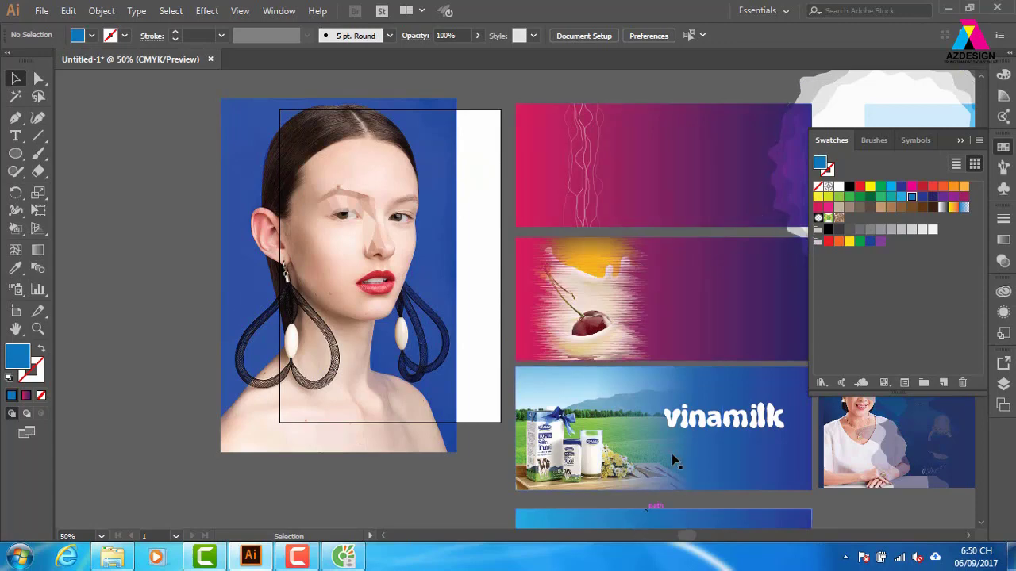
left_click(743, 429)
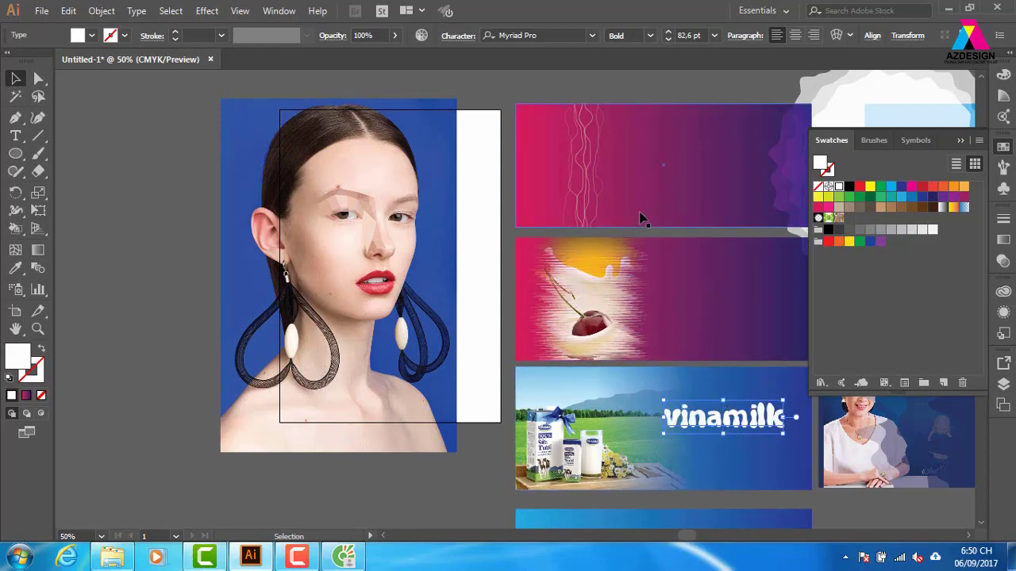
left_click(710, 463)
left_click_drag(710, 463, 631, 261)
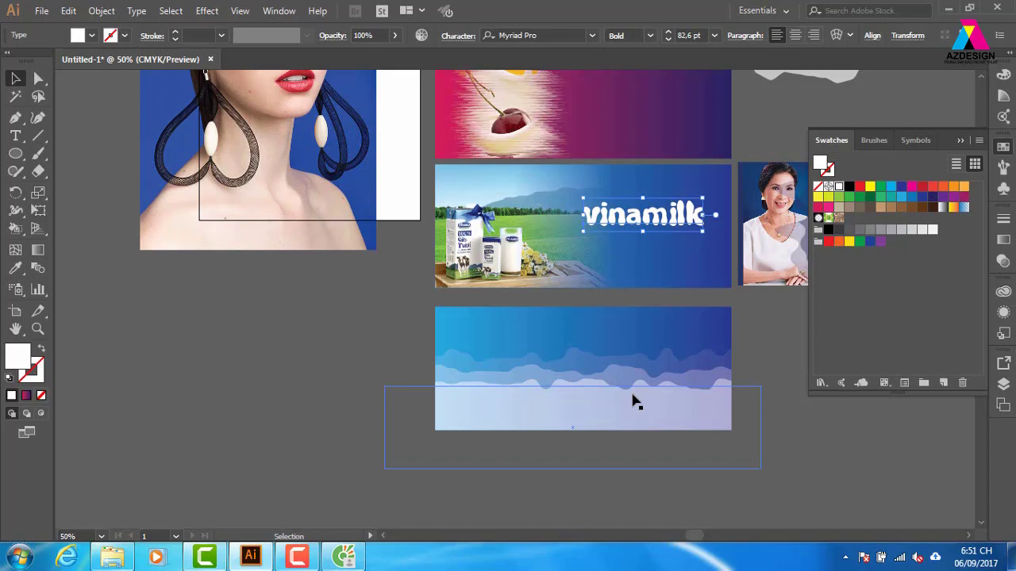
Fill the lower wave banner with the dark brown swatch.
left_click(667, 451)
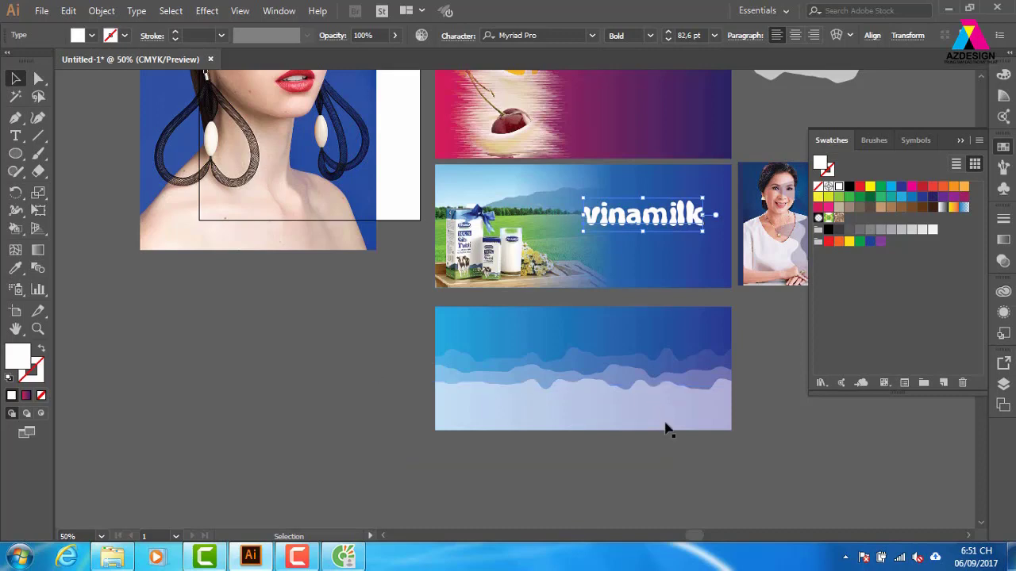
left_click(695, 319)
left_click(932, 207)
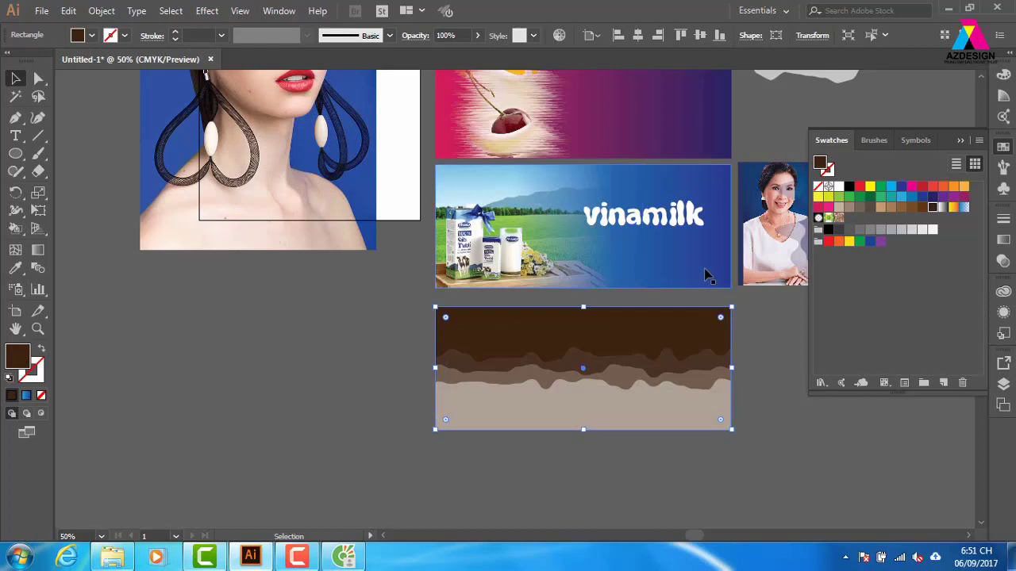
Centre the brown banner in view and dismiss the Windows colour-scheme prompt.
key("space")
left_click_drag(721, 233, 597, 212)
left_click(635, 386)
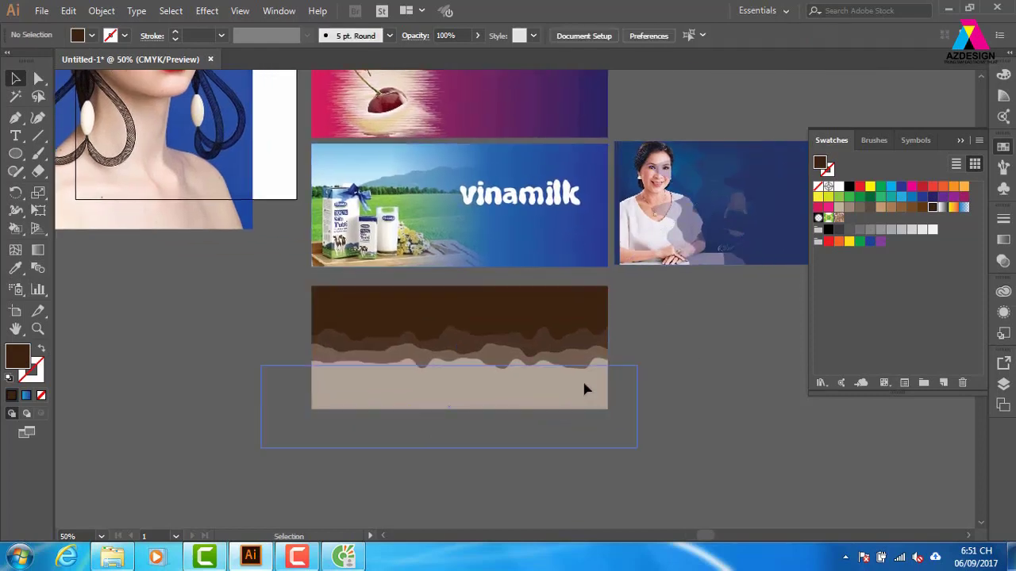
left_click(597, 386)
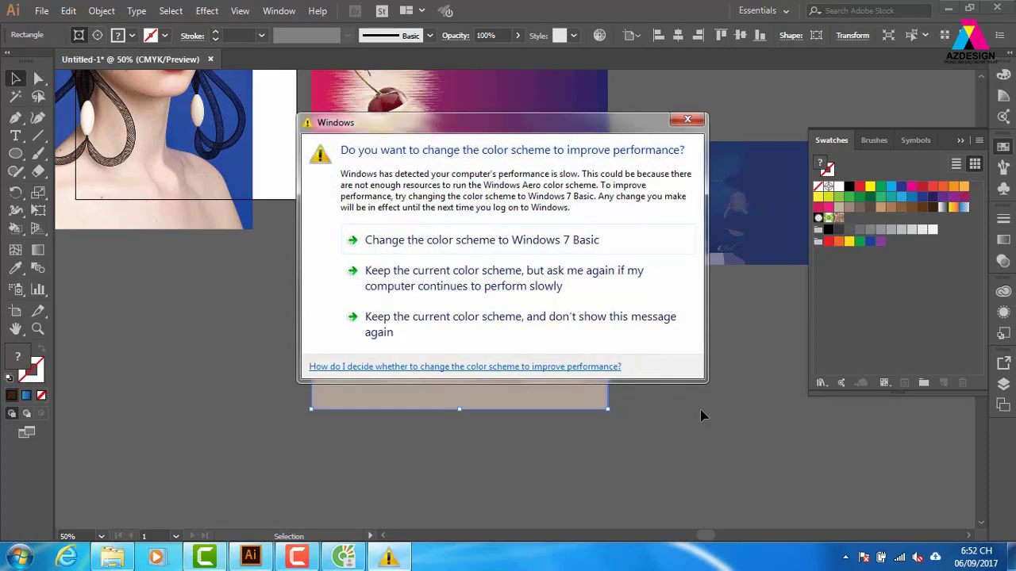
left_click(687, 120)
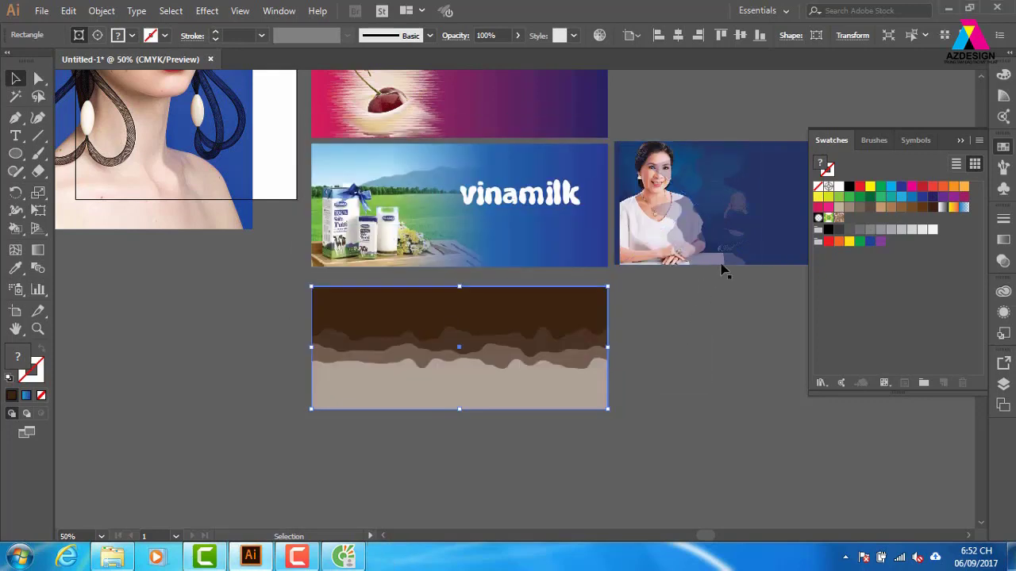
Draw a brown rectangle on the right side of the portrait banner.
mouse_move(724, 270)
left_mouse_down()
mouse_move(494, 296)
mouse_move(445, 319)
left_mouse_up()
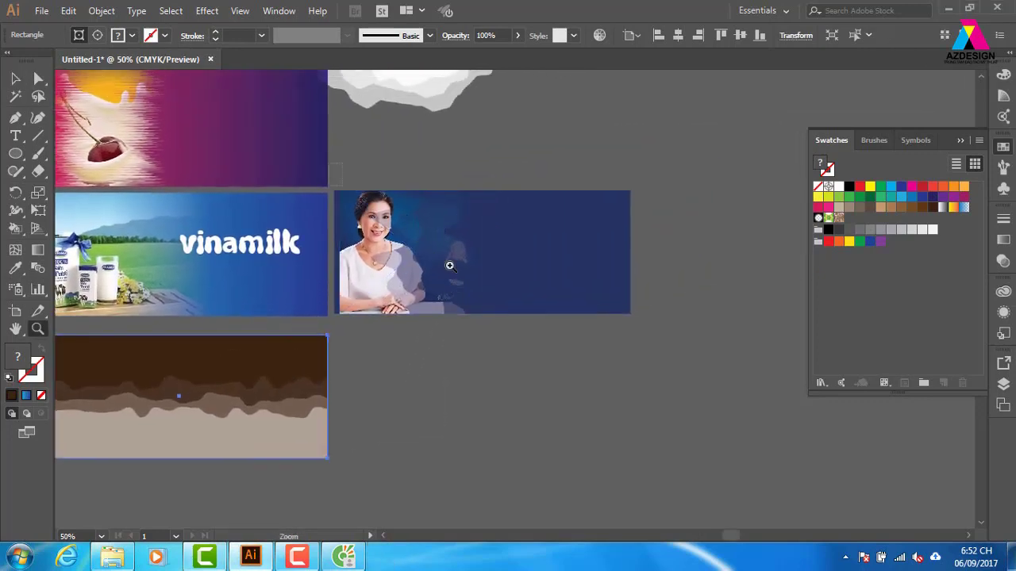
left_click_drag(321, 162, 705, 354)
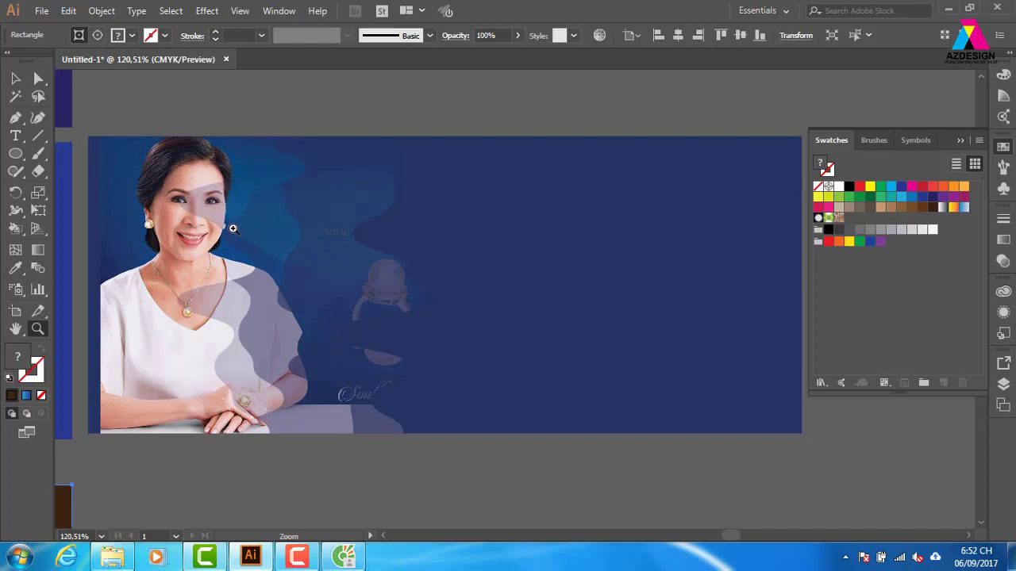
left_click(15, 156)
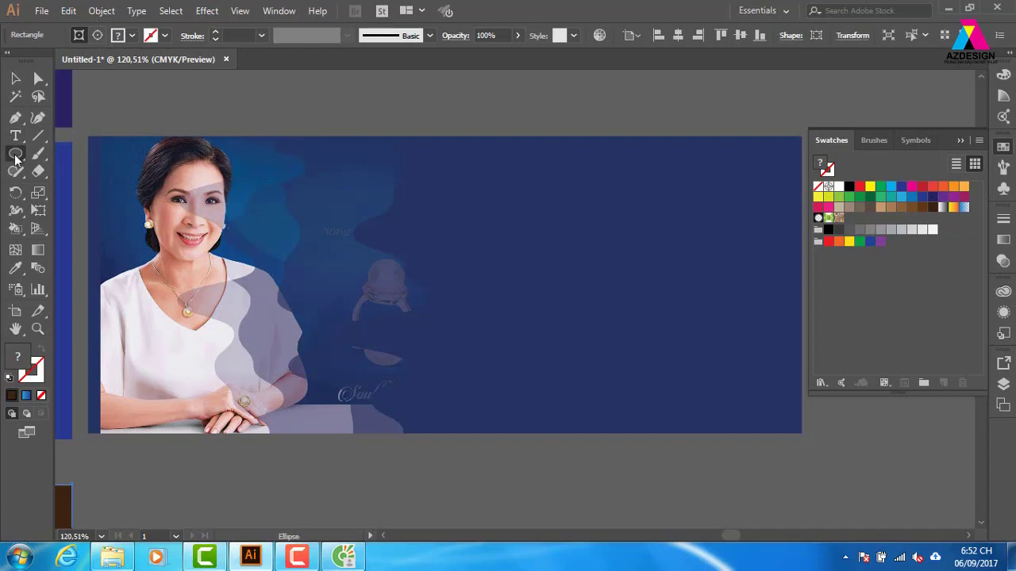
left_click_drag(15, 156, 80, 150)
left_click_drag(531, 169, 696, 312)
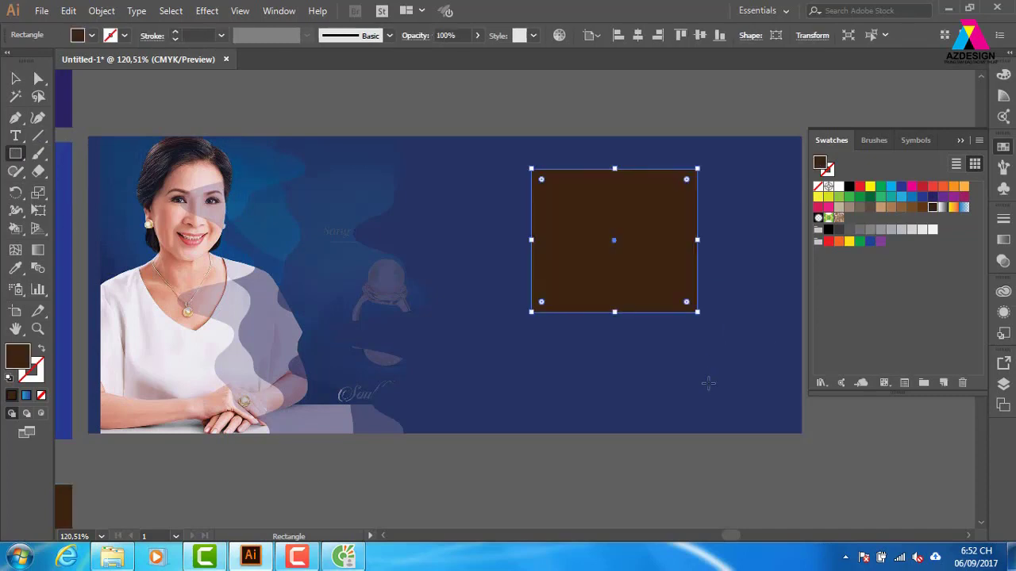
Apply Roughen to the rectangle with Detail 3, Size 12% and Smooth points.
left_click(206, 10)
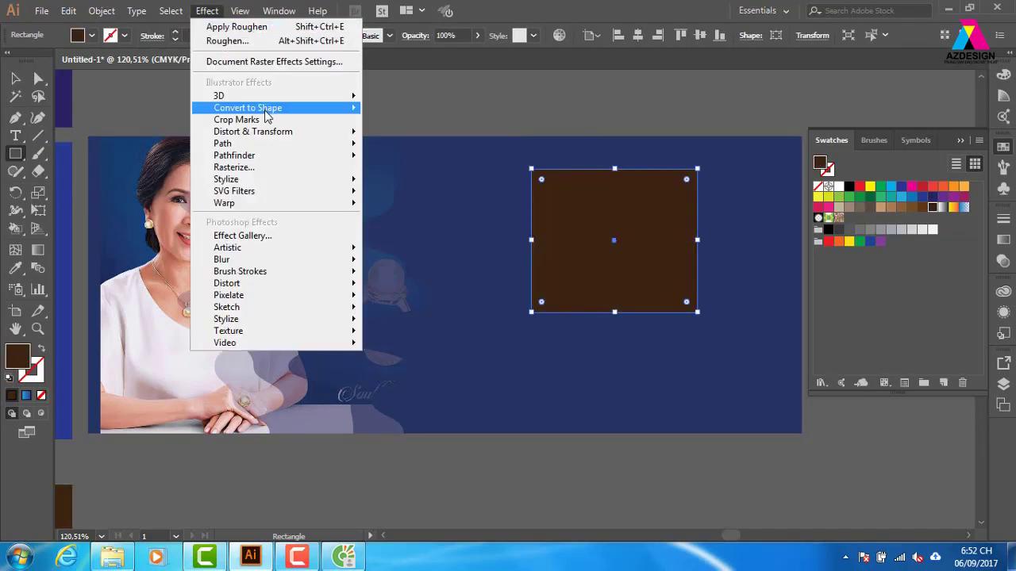
mouse_move(253, 132)
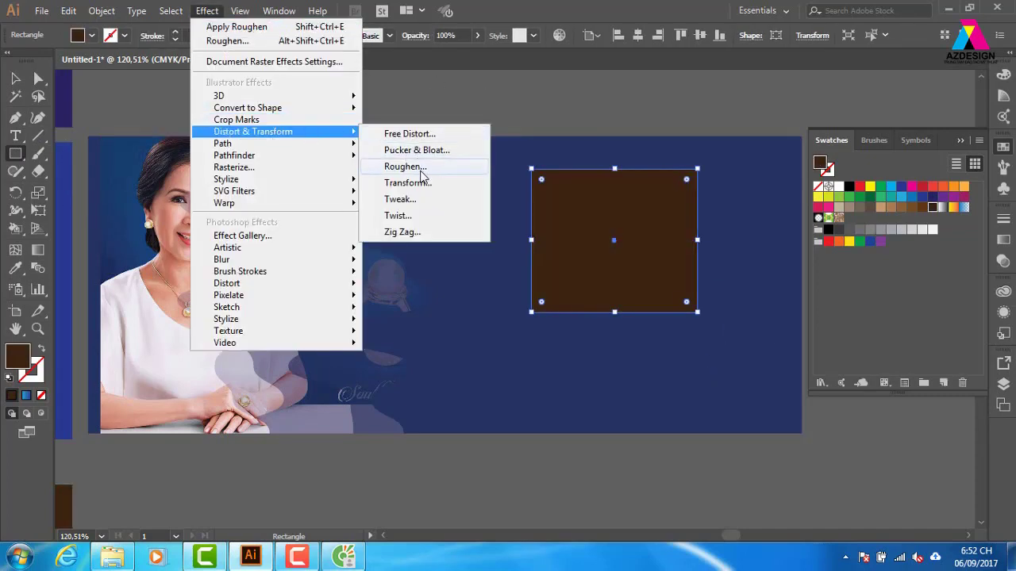
left_click(430, 168)
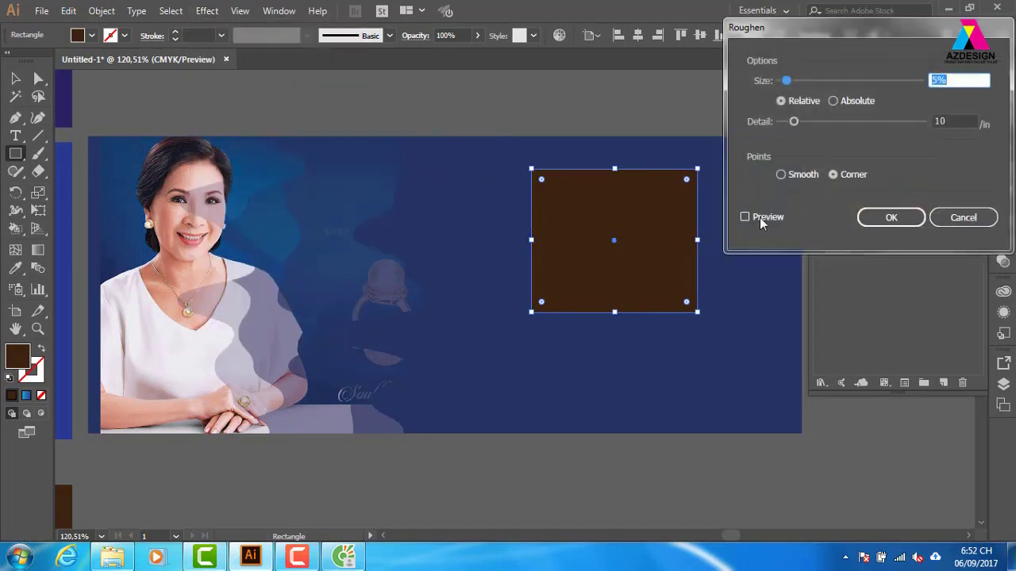
left_click(750, 218)
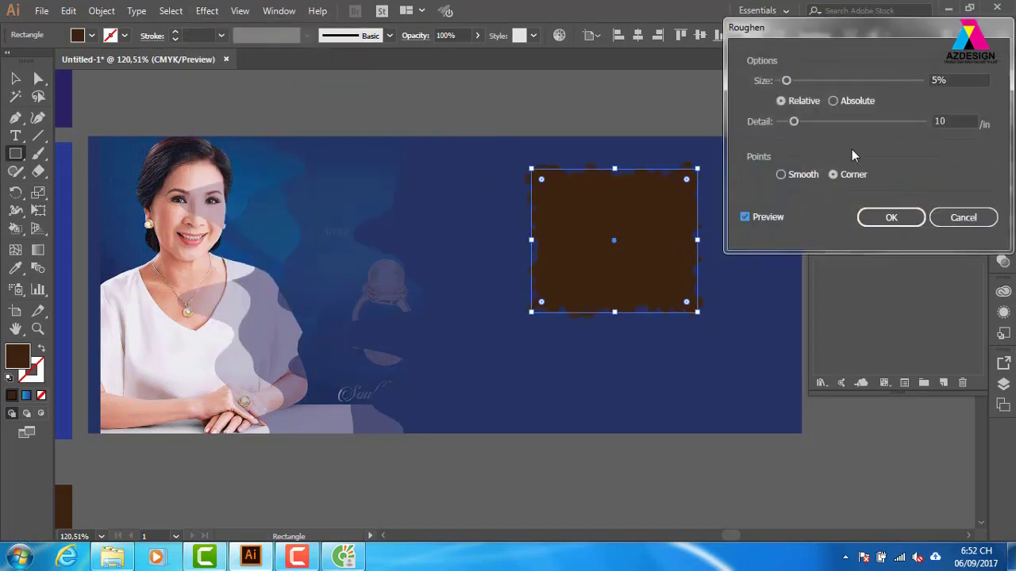
left_click_drag(794, 121, 783, 122)
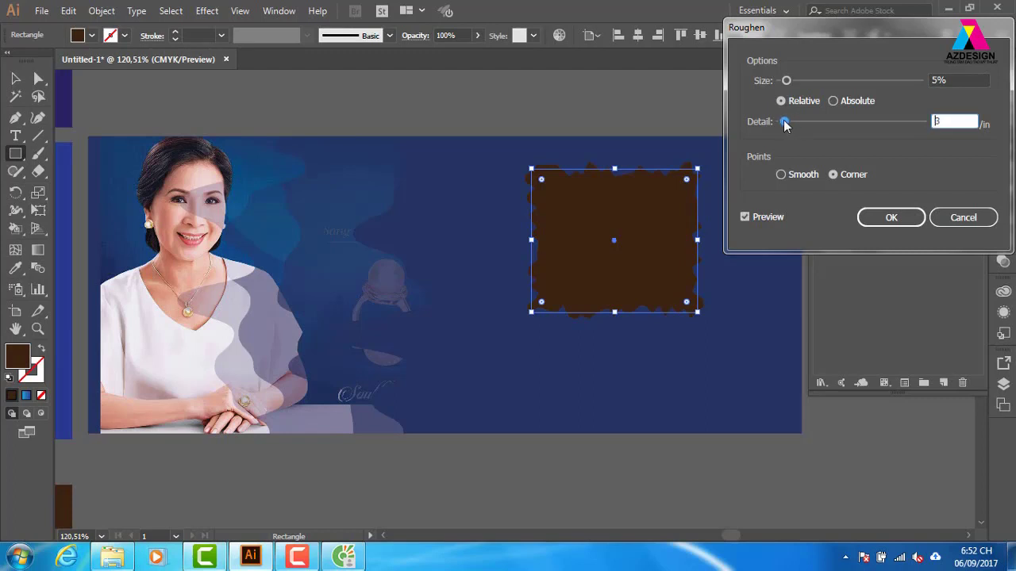
mouse_move(787, 81)
left_mouse_down()
mouse_move(808, 81)
mouse_move(797, 81)
left_mouse_up()
left_click(781, 175)
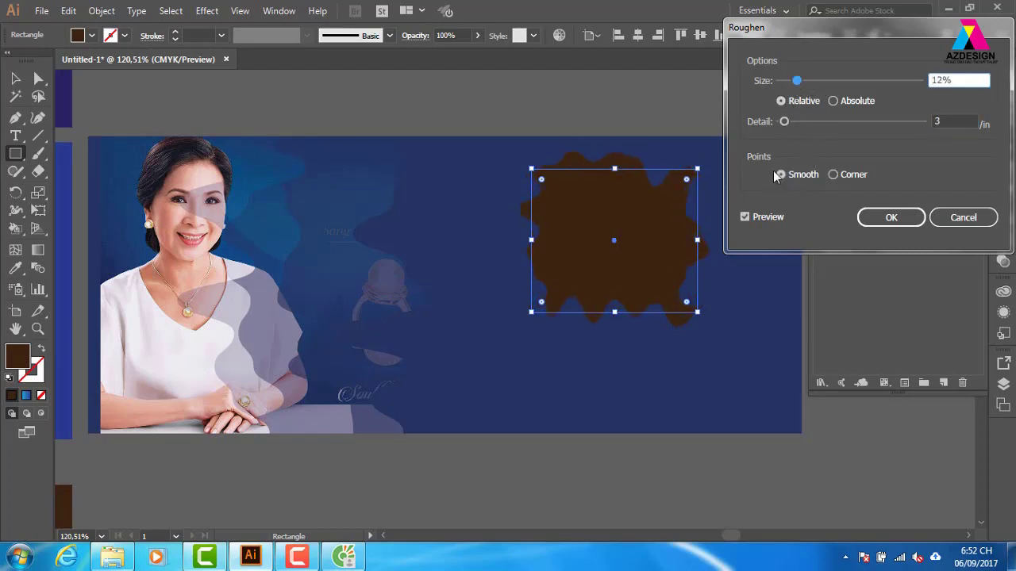
left_click(896, 219)
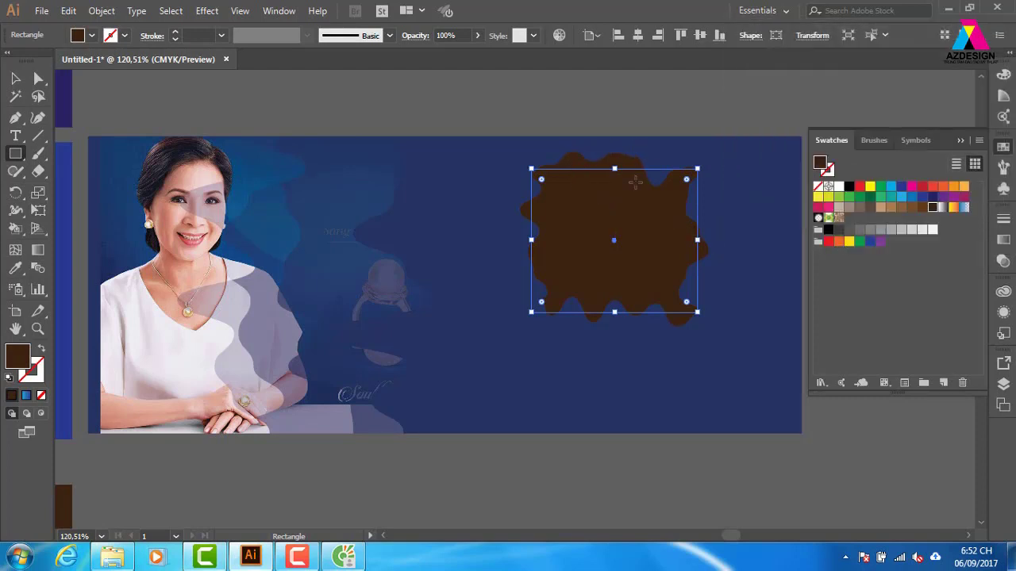
Flatten the roughened blob's transparency with Preserve Alpha Transparency enabled.
left_click(111, 11)
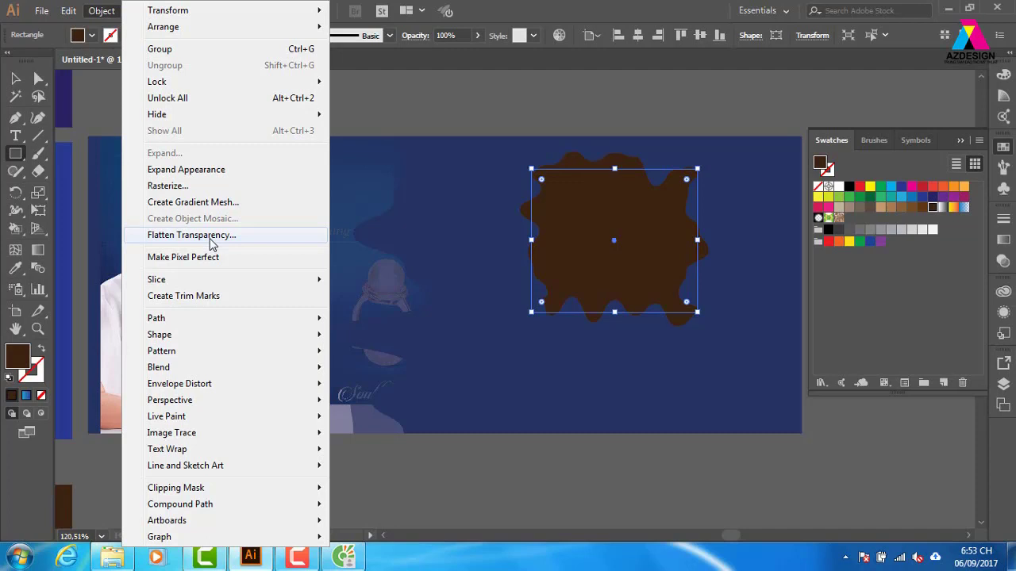
key("Escape")
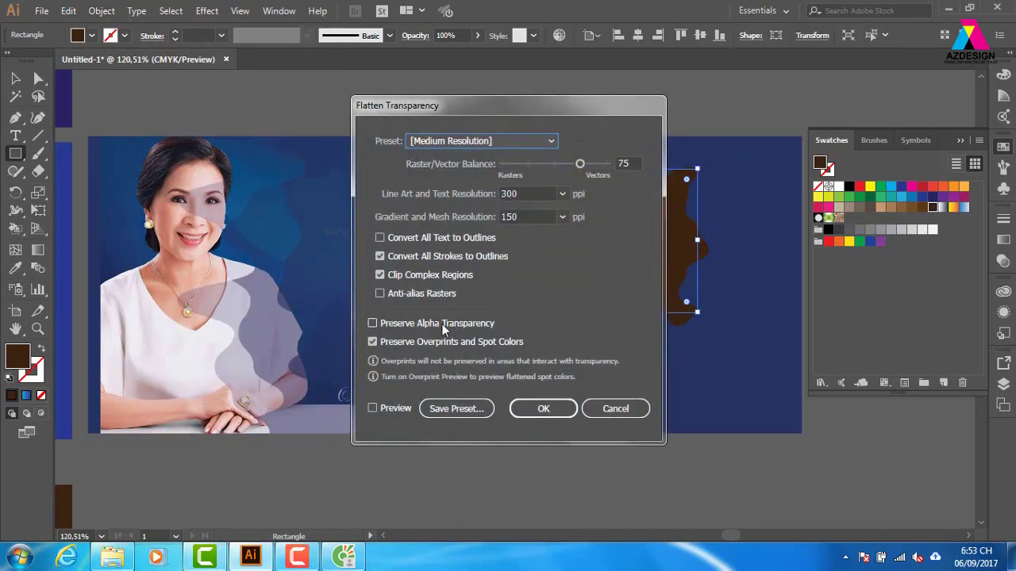
left_click(442, 326)
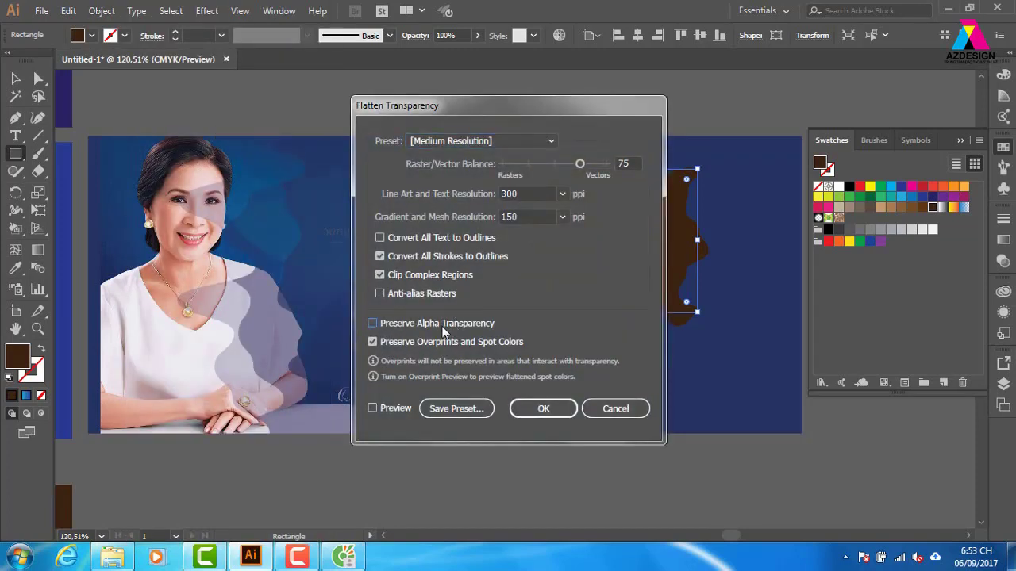
left_click(540, 409)
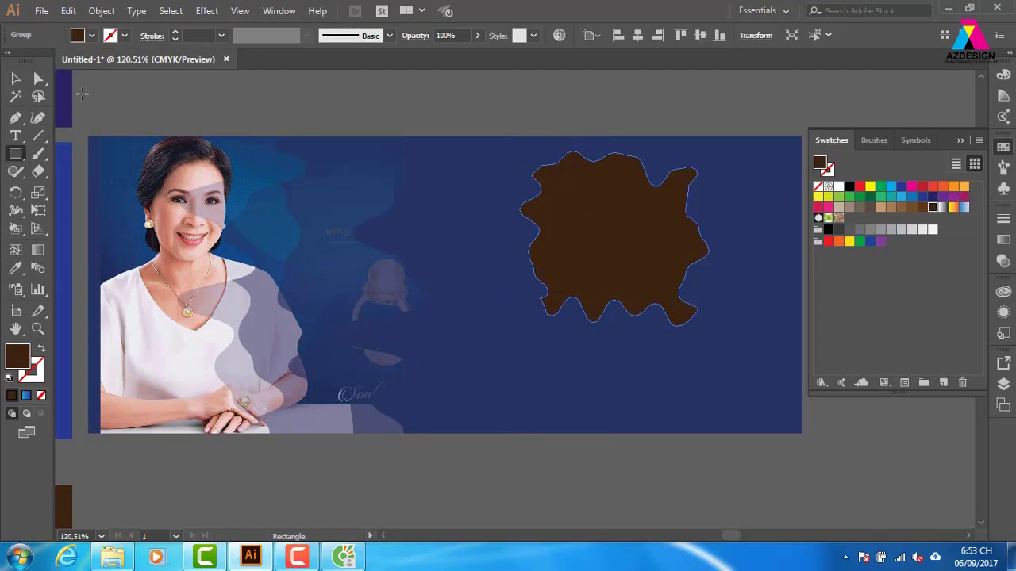
Show the blob's anchor points and select one on its upper-right edge.
left_click(38, 77)
left_click(690, 219)
left_click(655, 185)
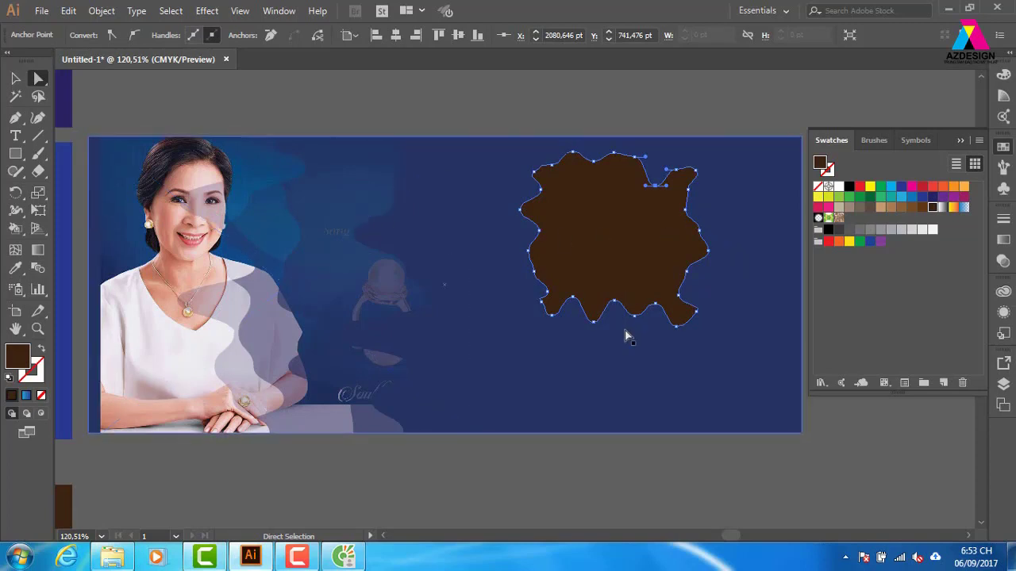
Revert the flattened blob to a rectangle with live roughen and reselect it.
left_click(15, 77)
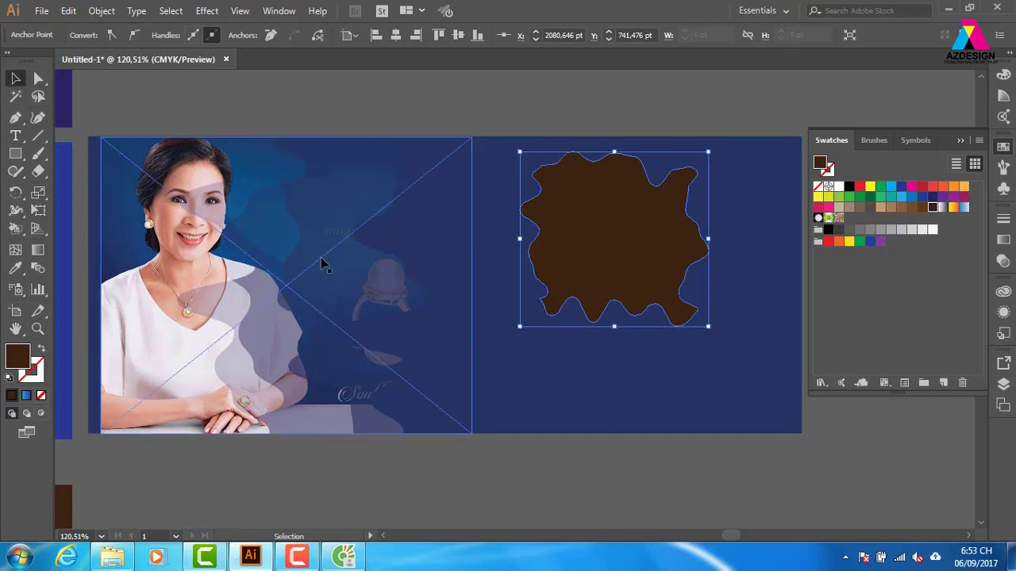
left_click(573, 266)
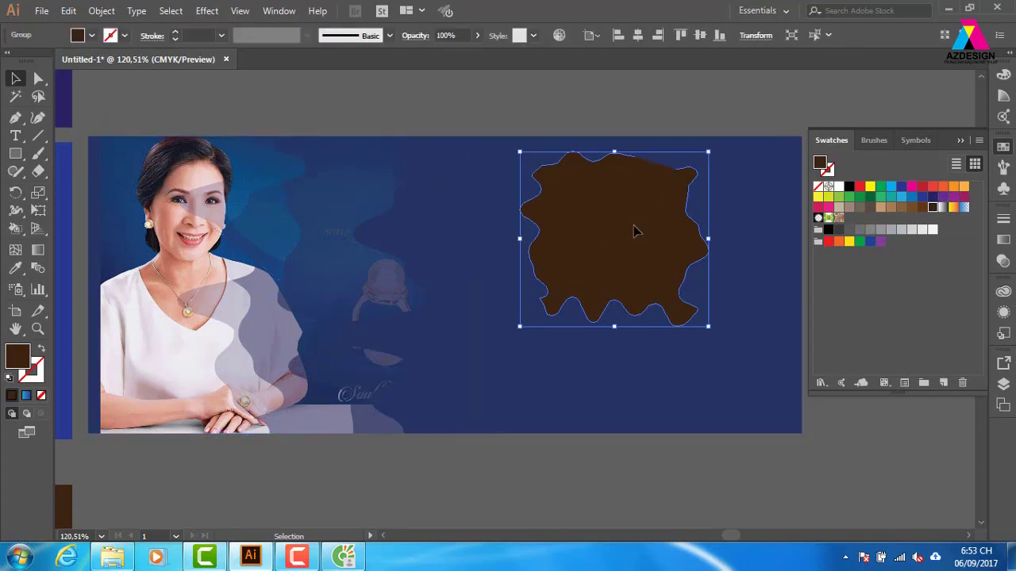
key("a")
left_click(635, 230)
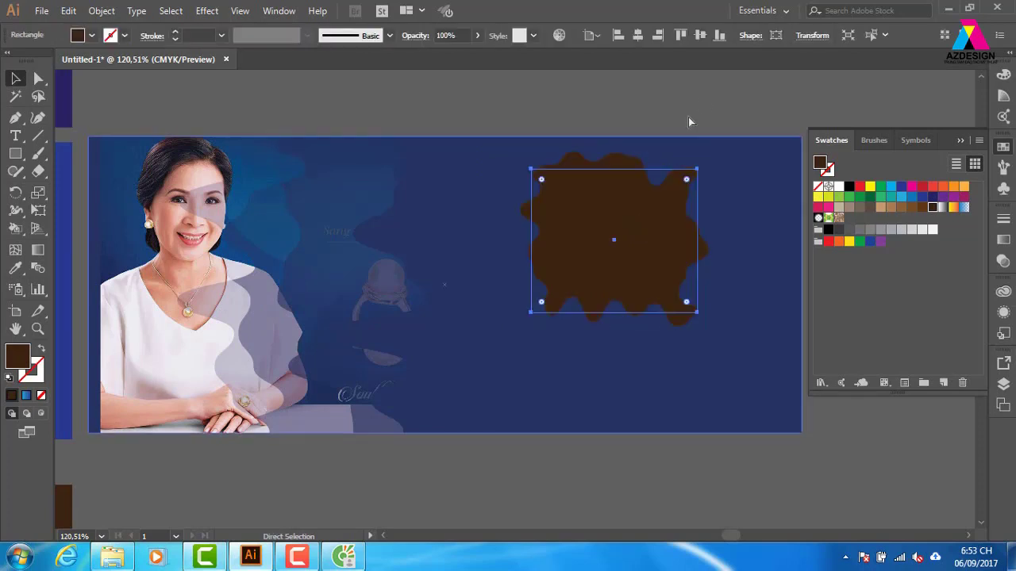
left_click(689, 122)
key("v")
left_click(622, 244)
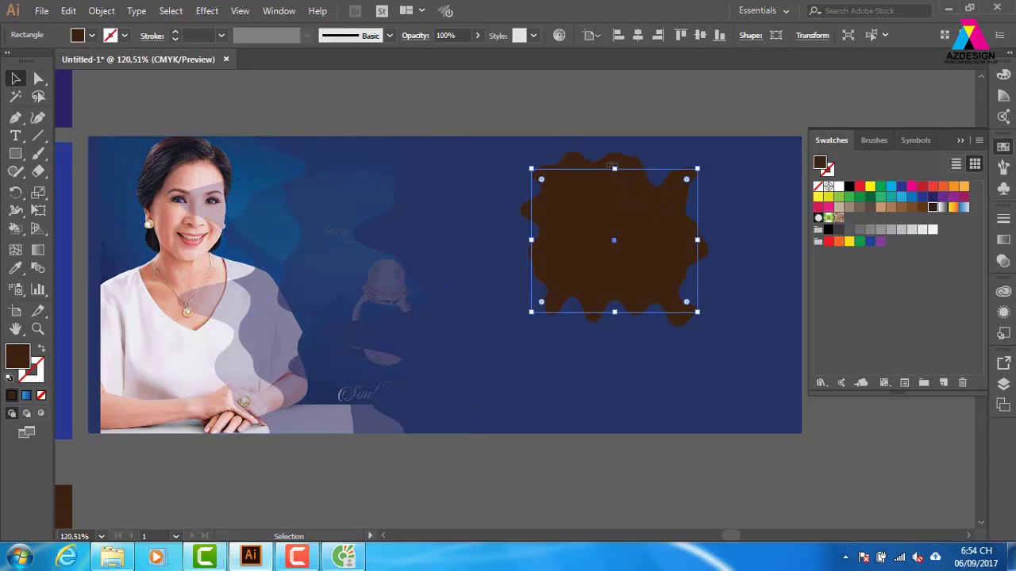
key("a")
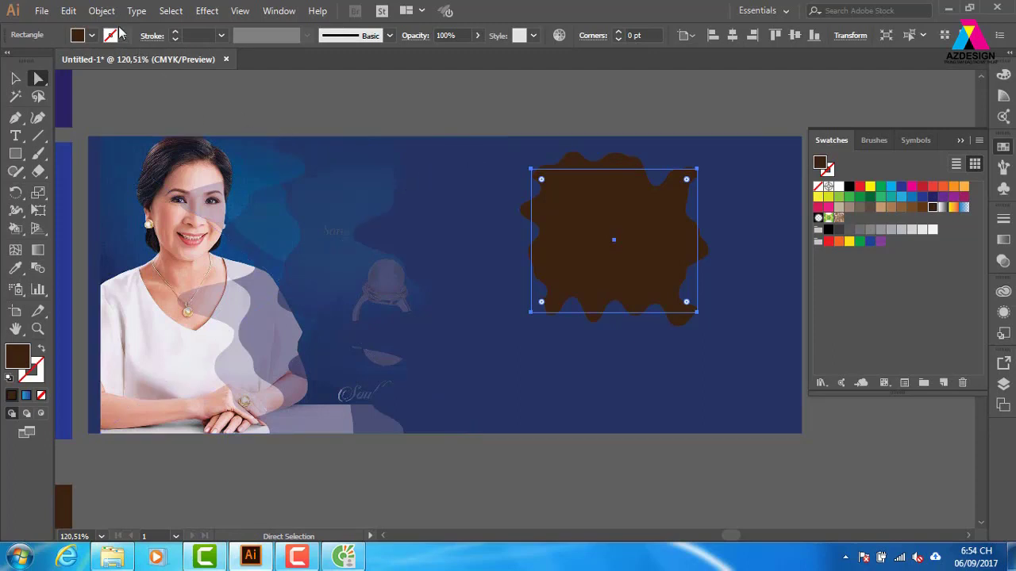
left_click(102, 11)
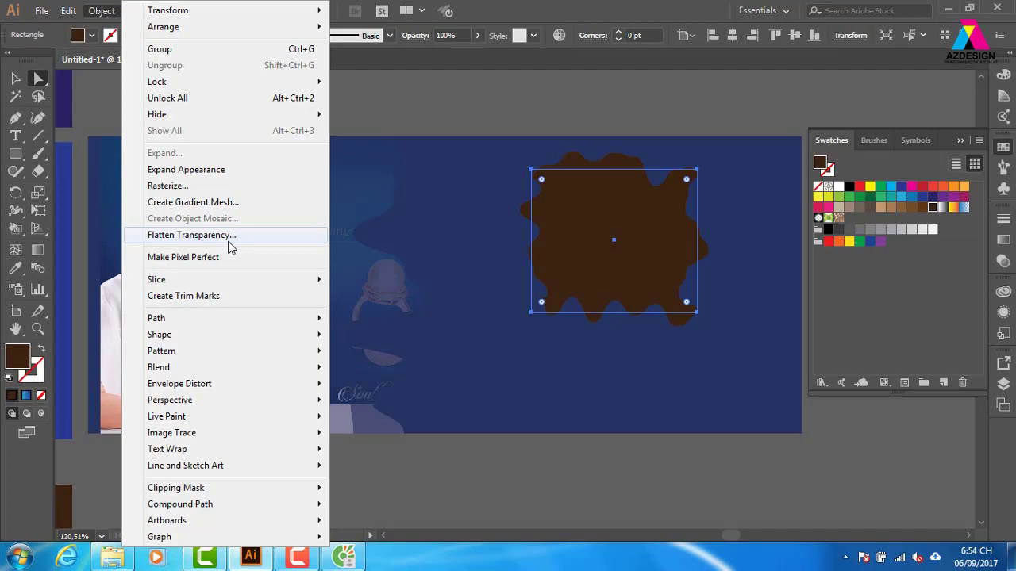
Flatten the blob into an editable wavy path with a small upper-right notch.
left_click(228, 242)
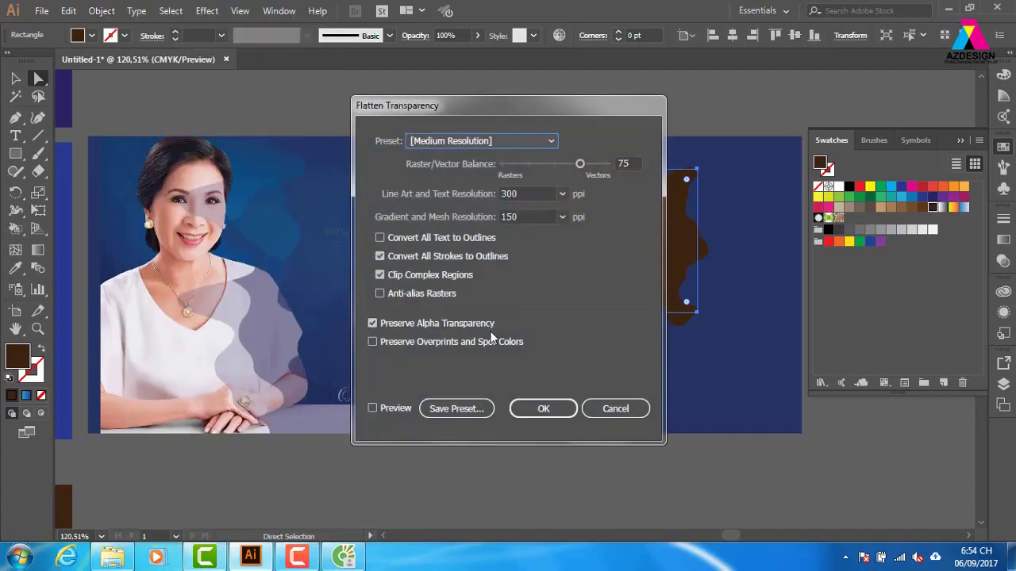
left_click(556, 410)
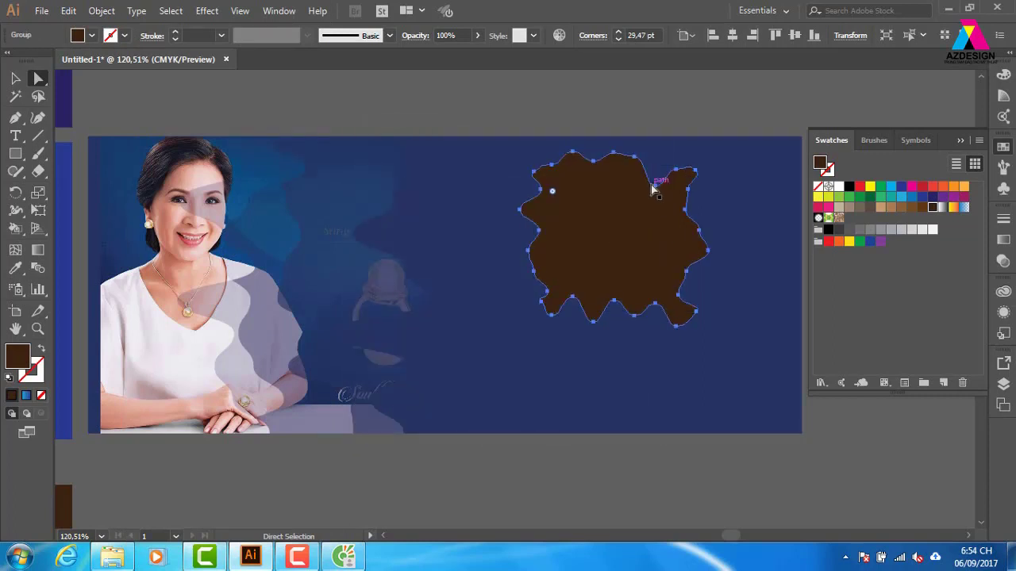
left_click_drag(658, 195, 671, 198)
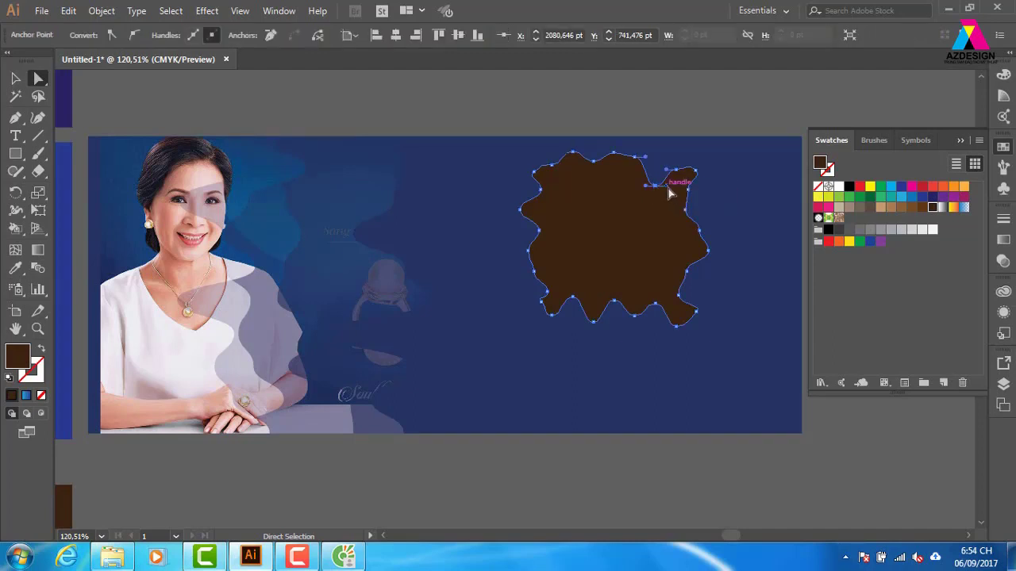
left_click_drag(669, 193, 586, 260)
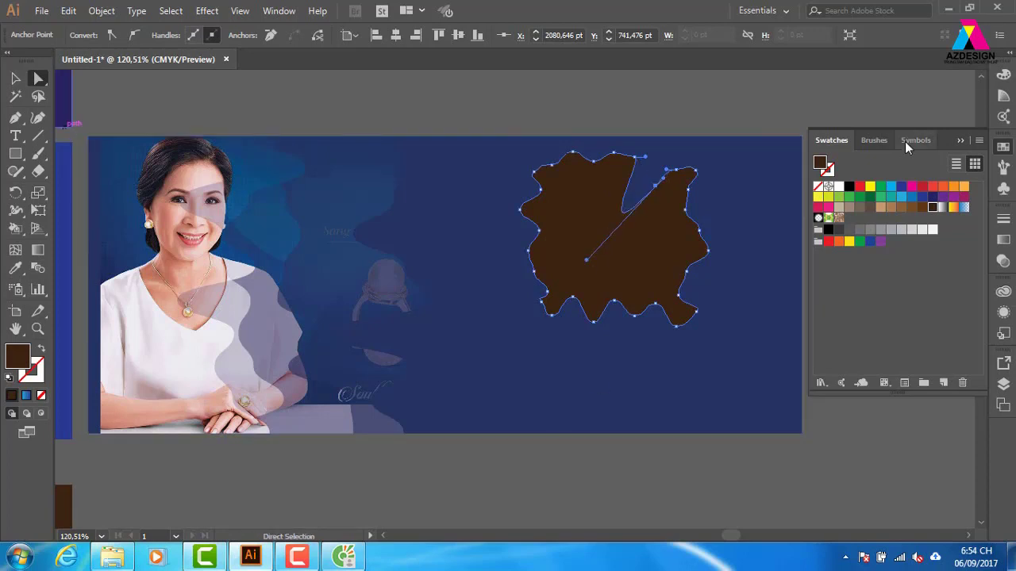
key("ctrl+z")
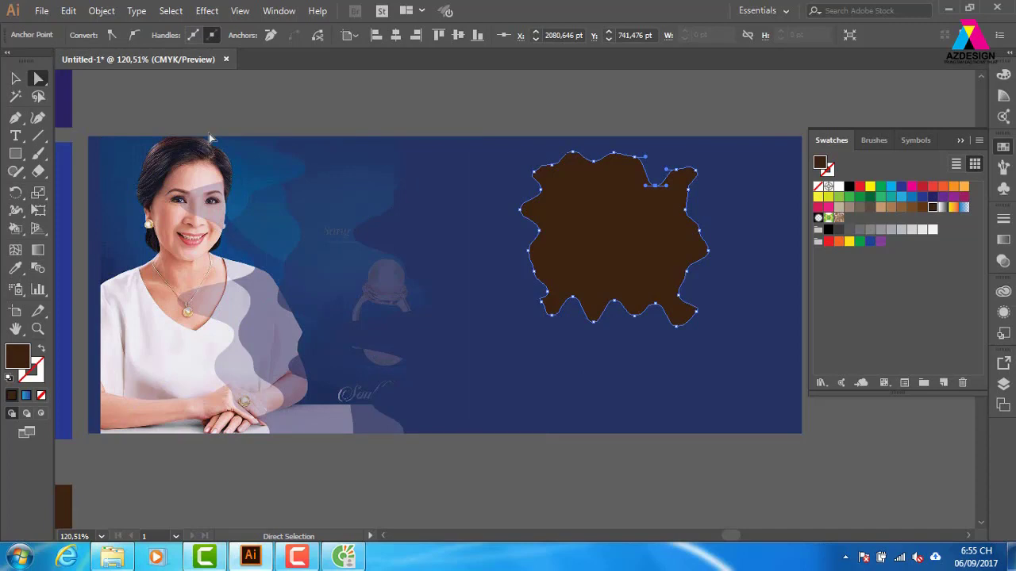
left_click(15, 78)
left_click(293, 83)
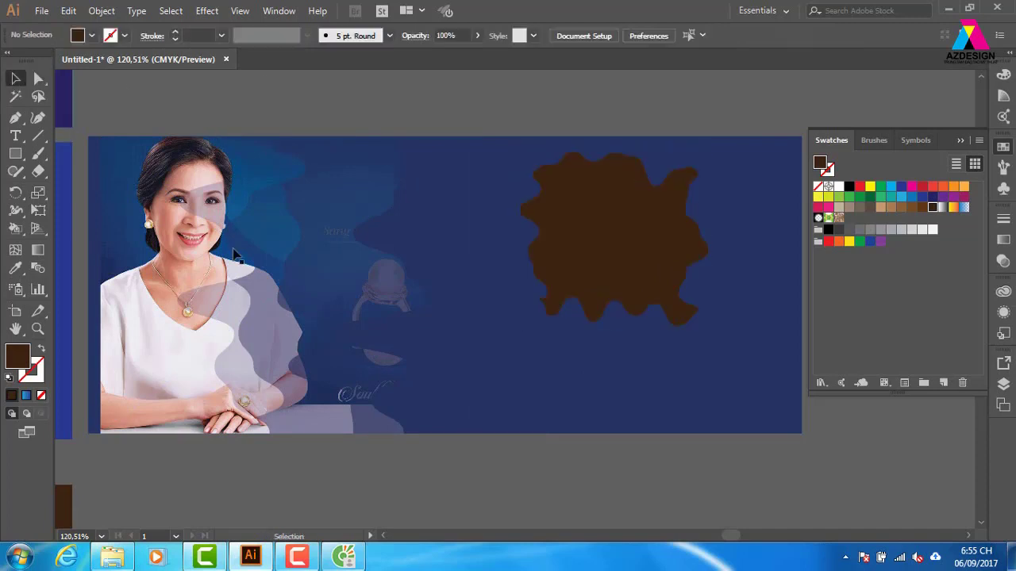
left_click(341, 558)
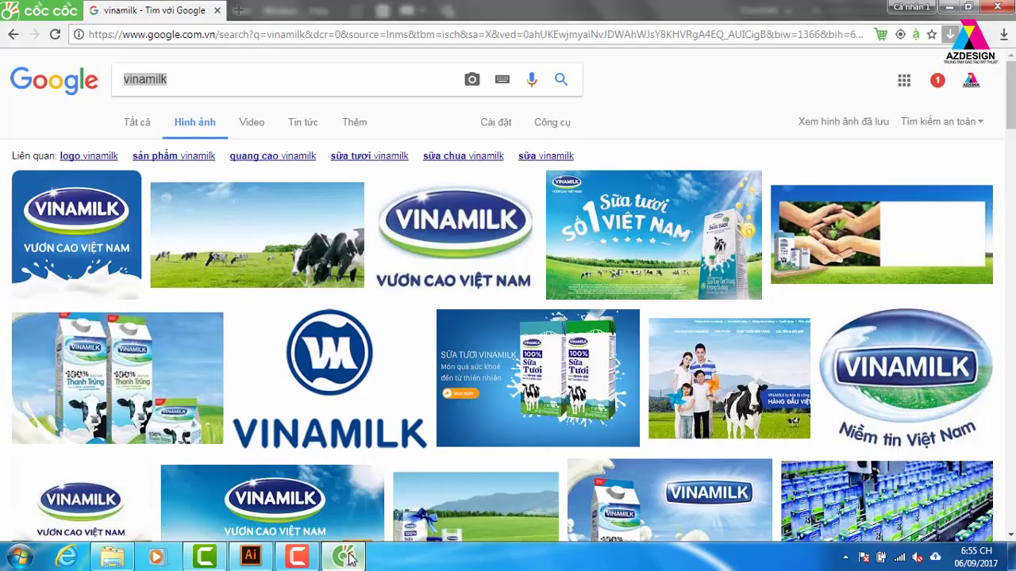
left_click(242, 33)
type("www.facbook.com")
key("Return")
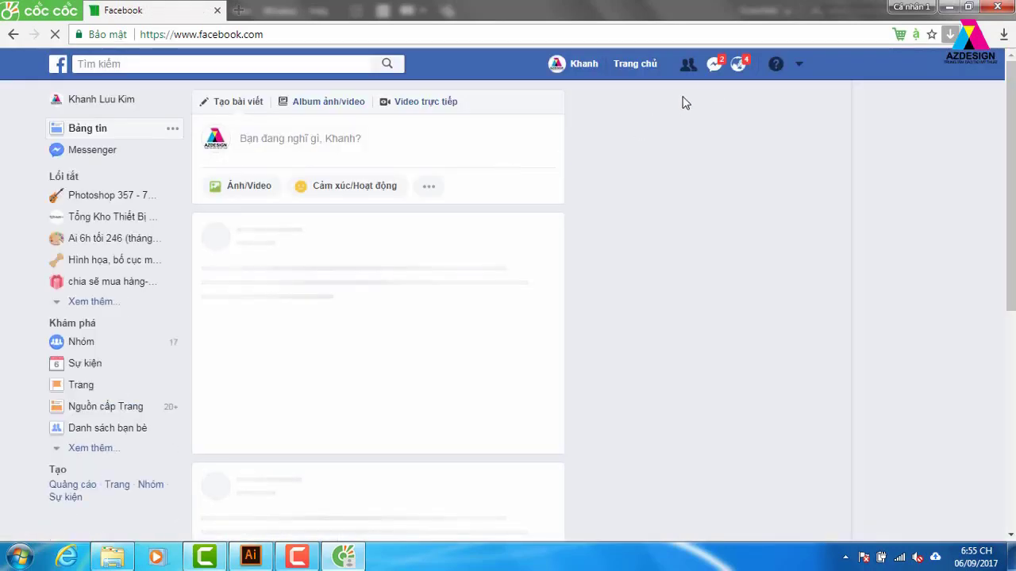
left_click(715, 67)
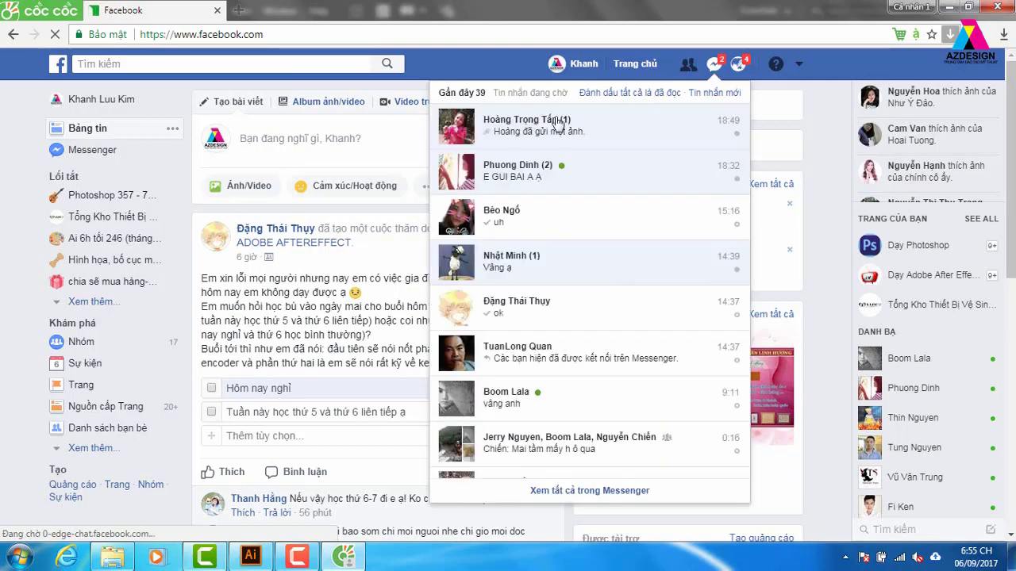
left_click(544, 131)
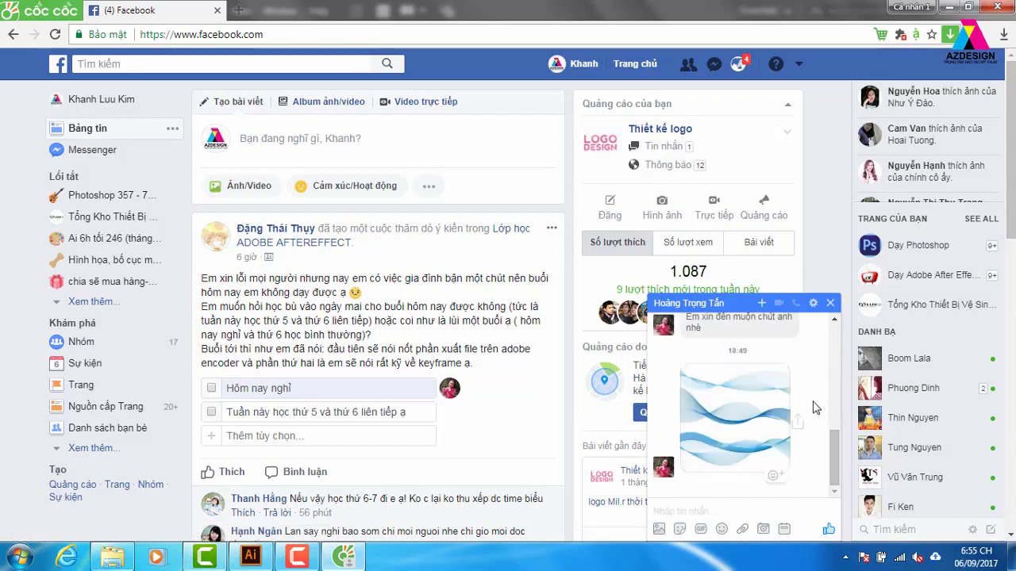
left_click(760, 425)
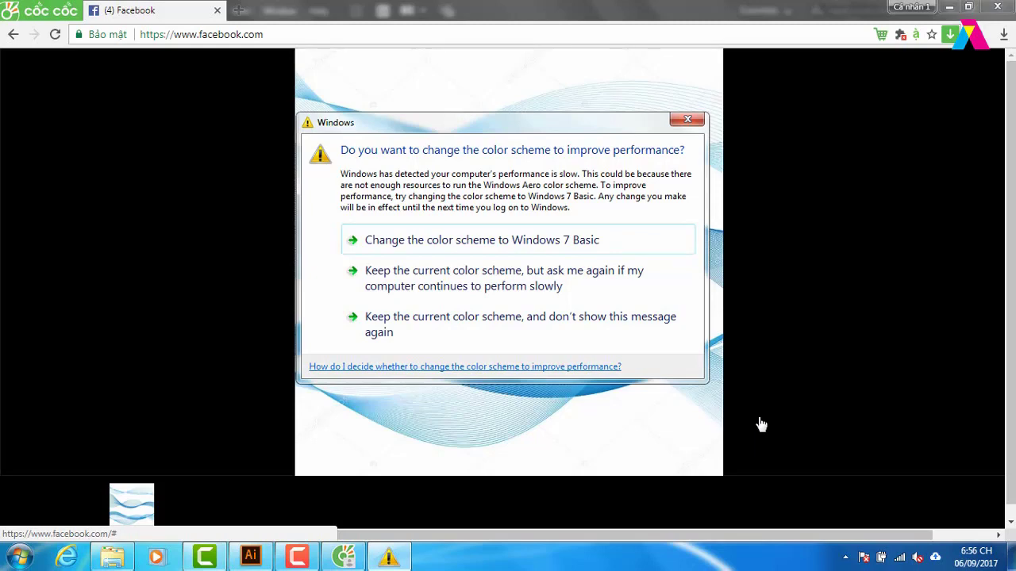
left_click(687, 122)
left_click(251, 557)
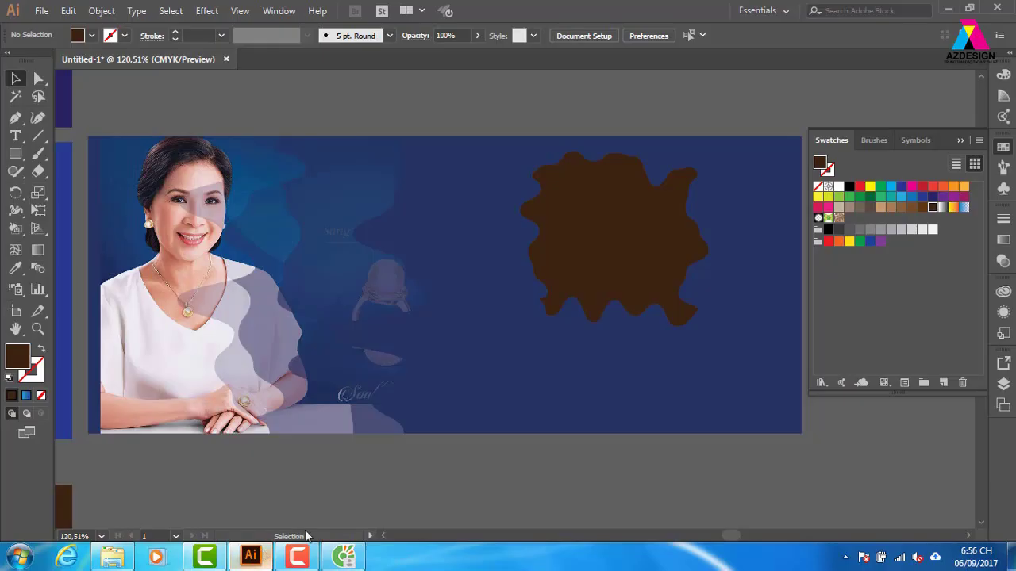